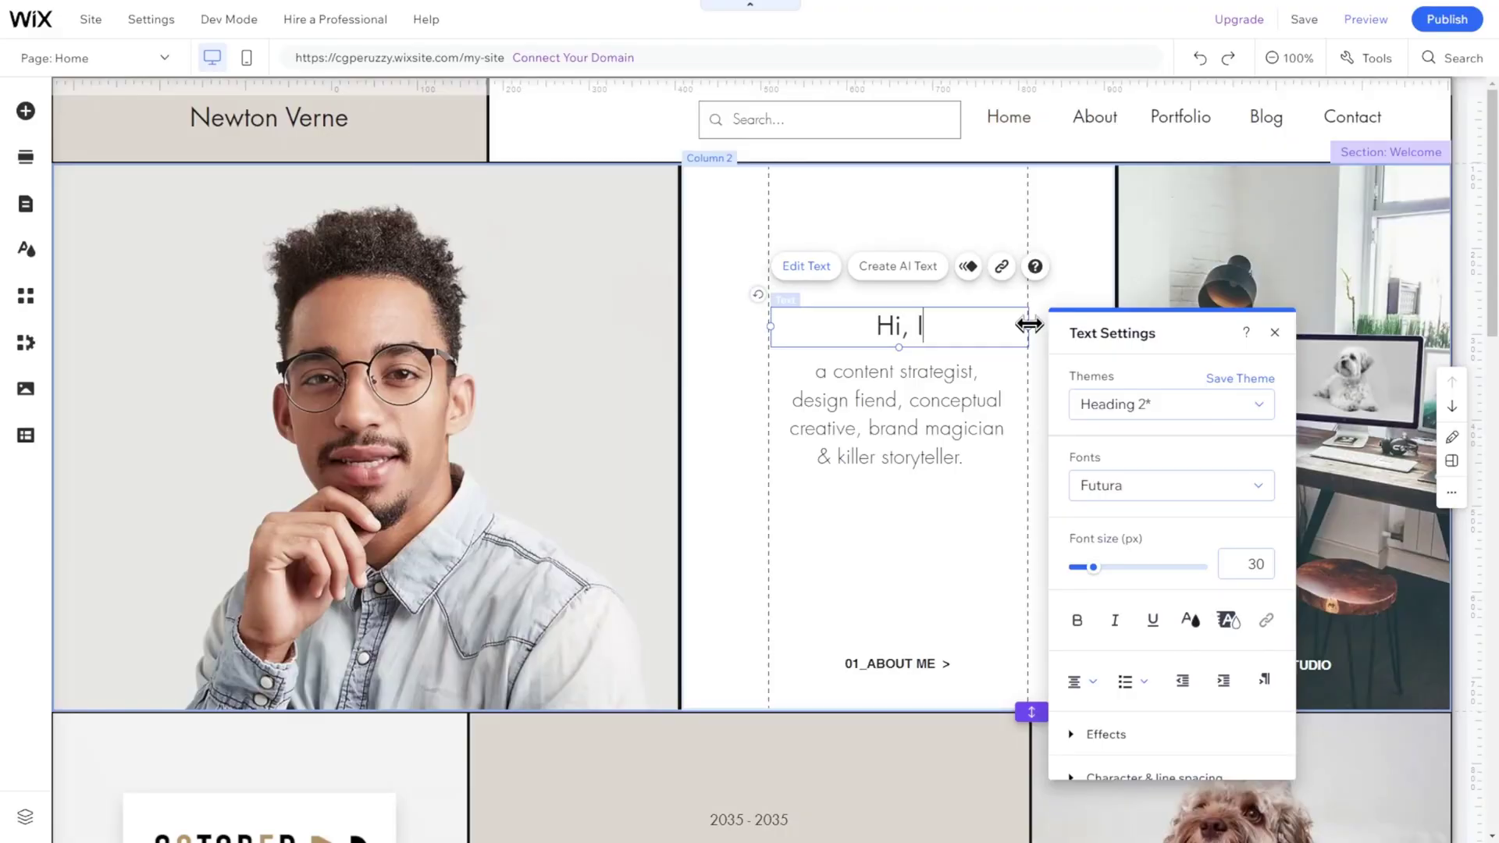
Step: Retype the welcome heading so it reads 'Hi, I'm Newton Verne'
type("'m Newton")
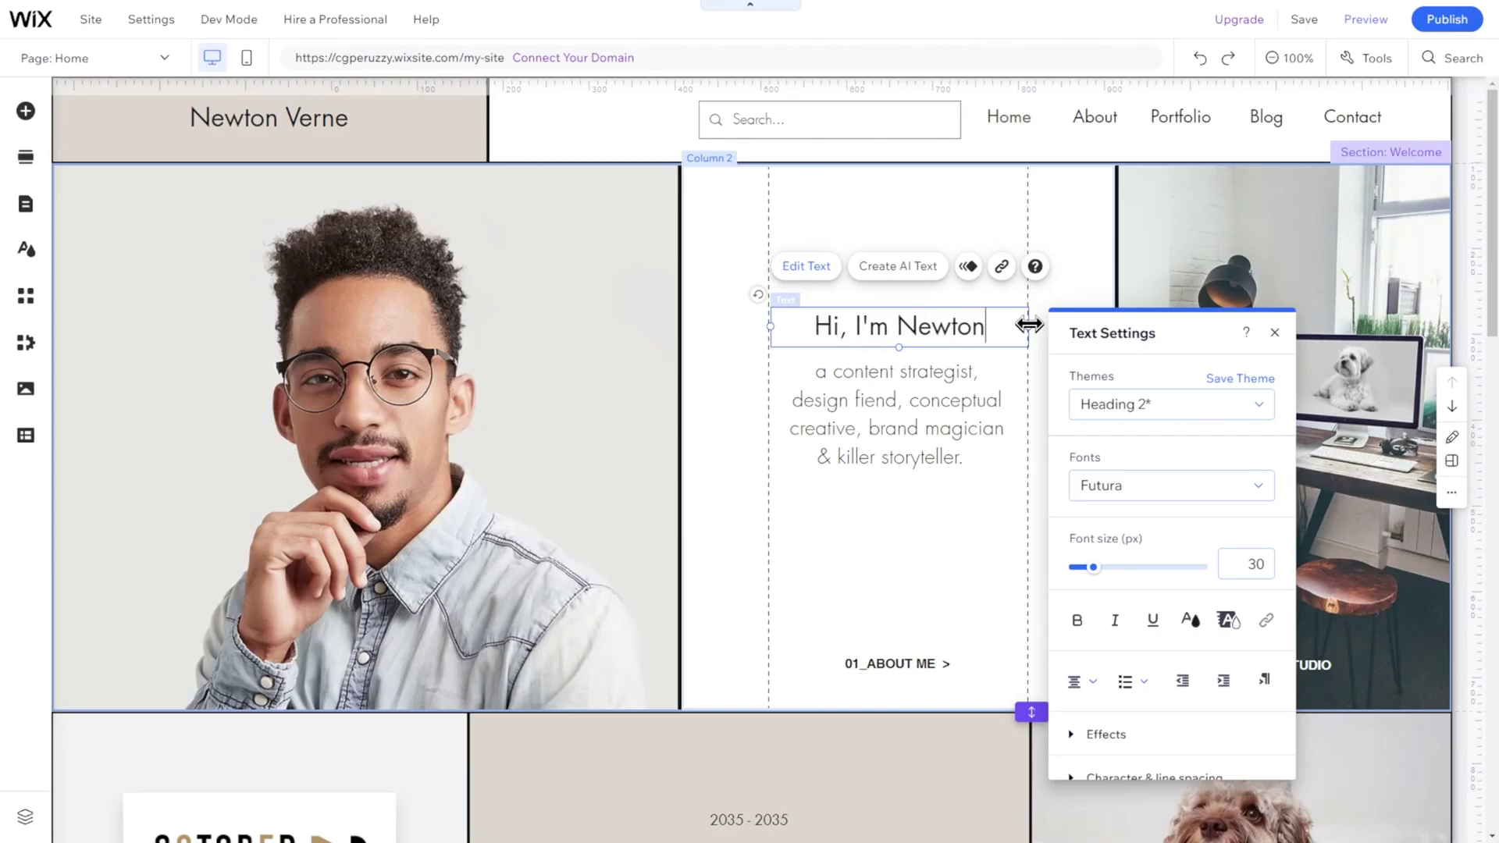
type(" Verne")
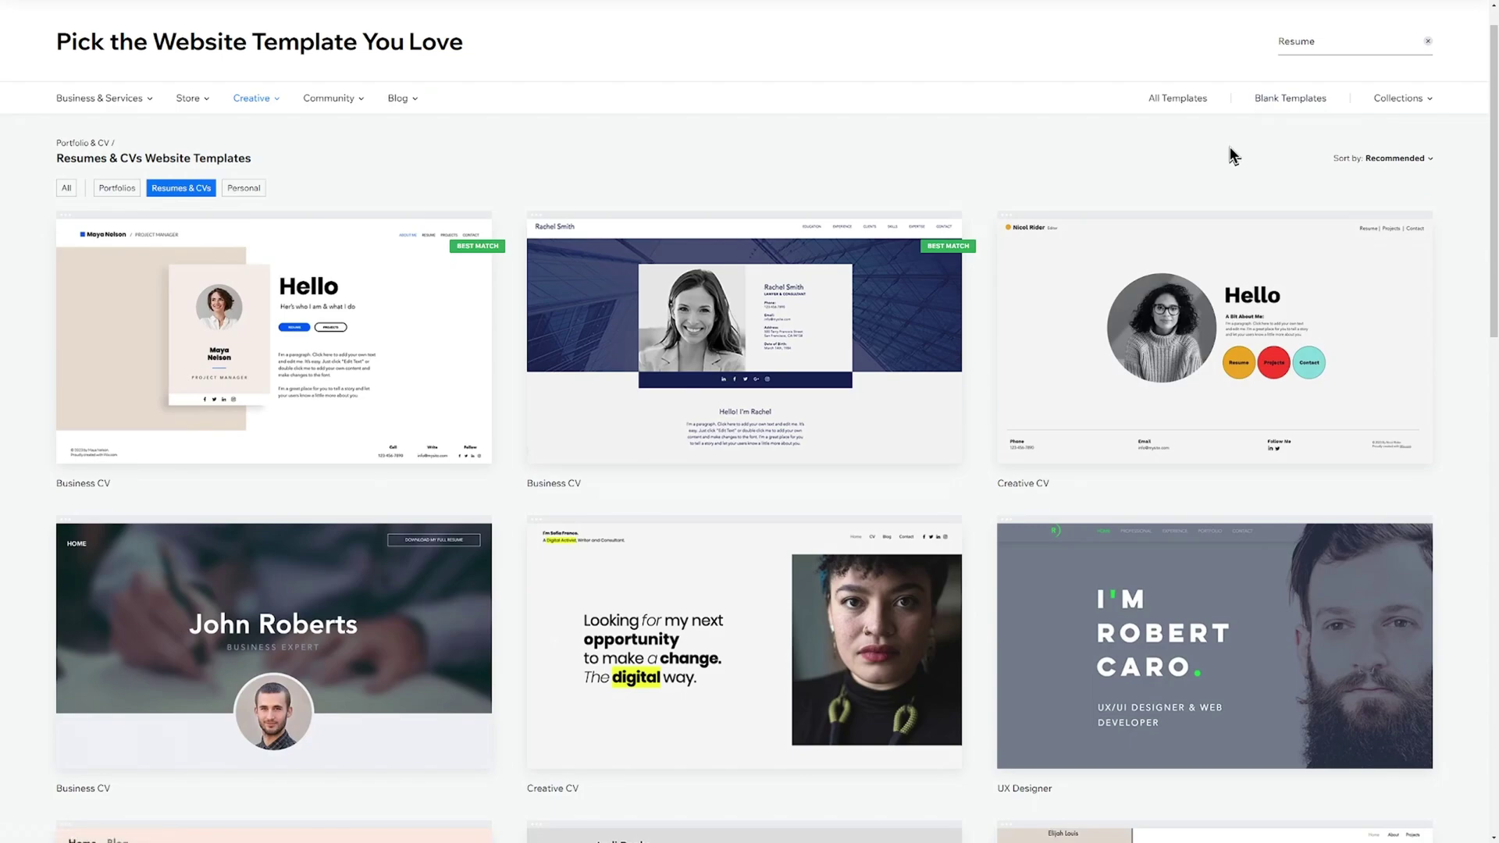
Step: Scroll down through the Resumes & CVs template gallery
scroll(1230, 147, "down", 2)
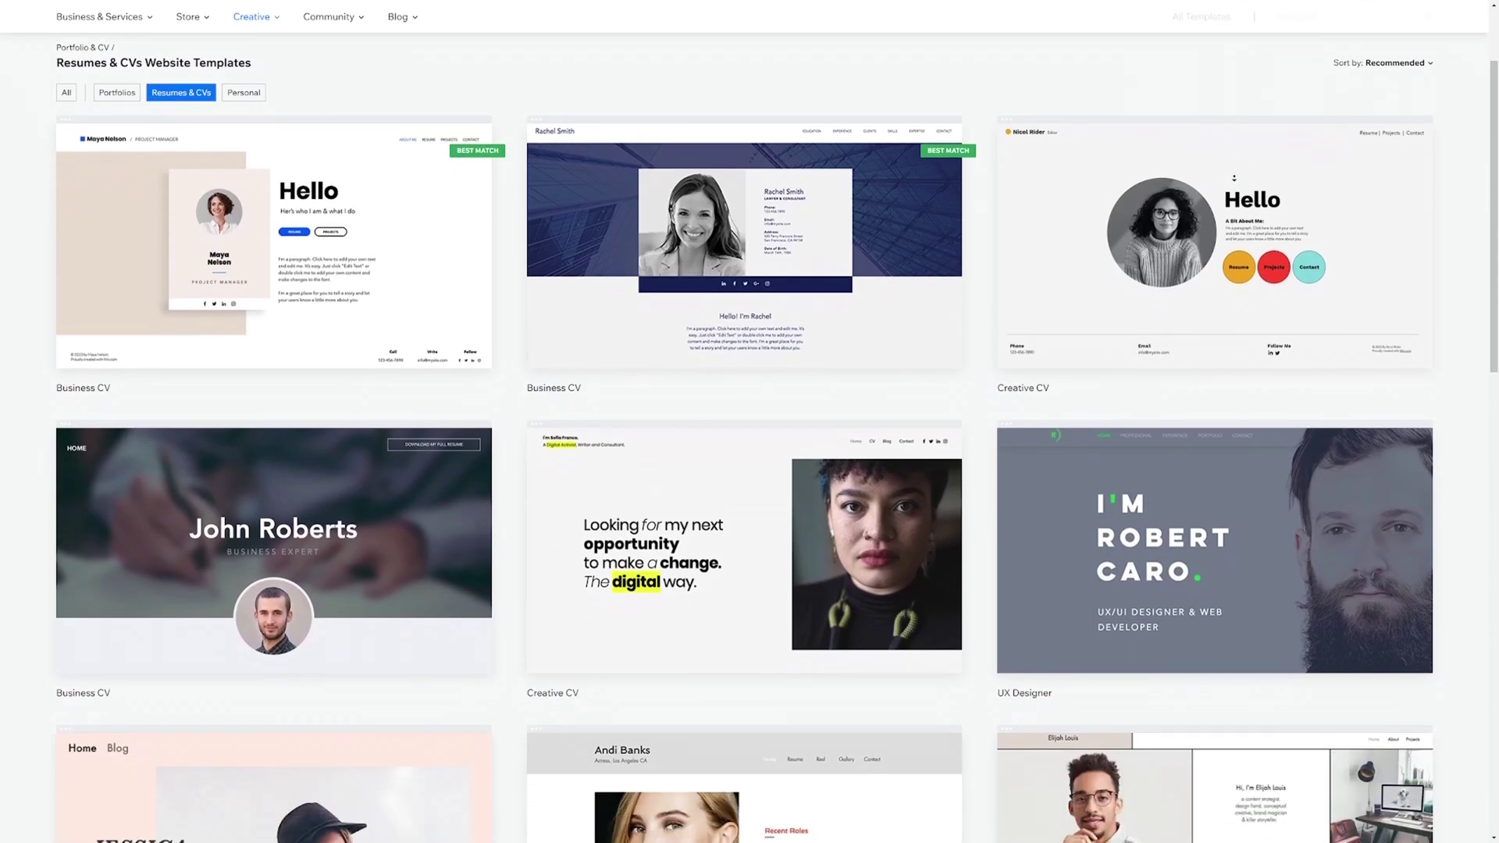
scroll(1233, 178, "down", 3)
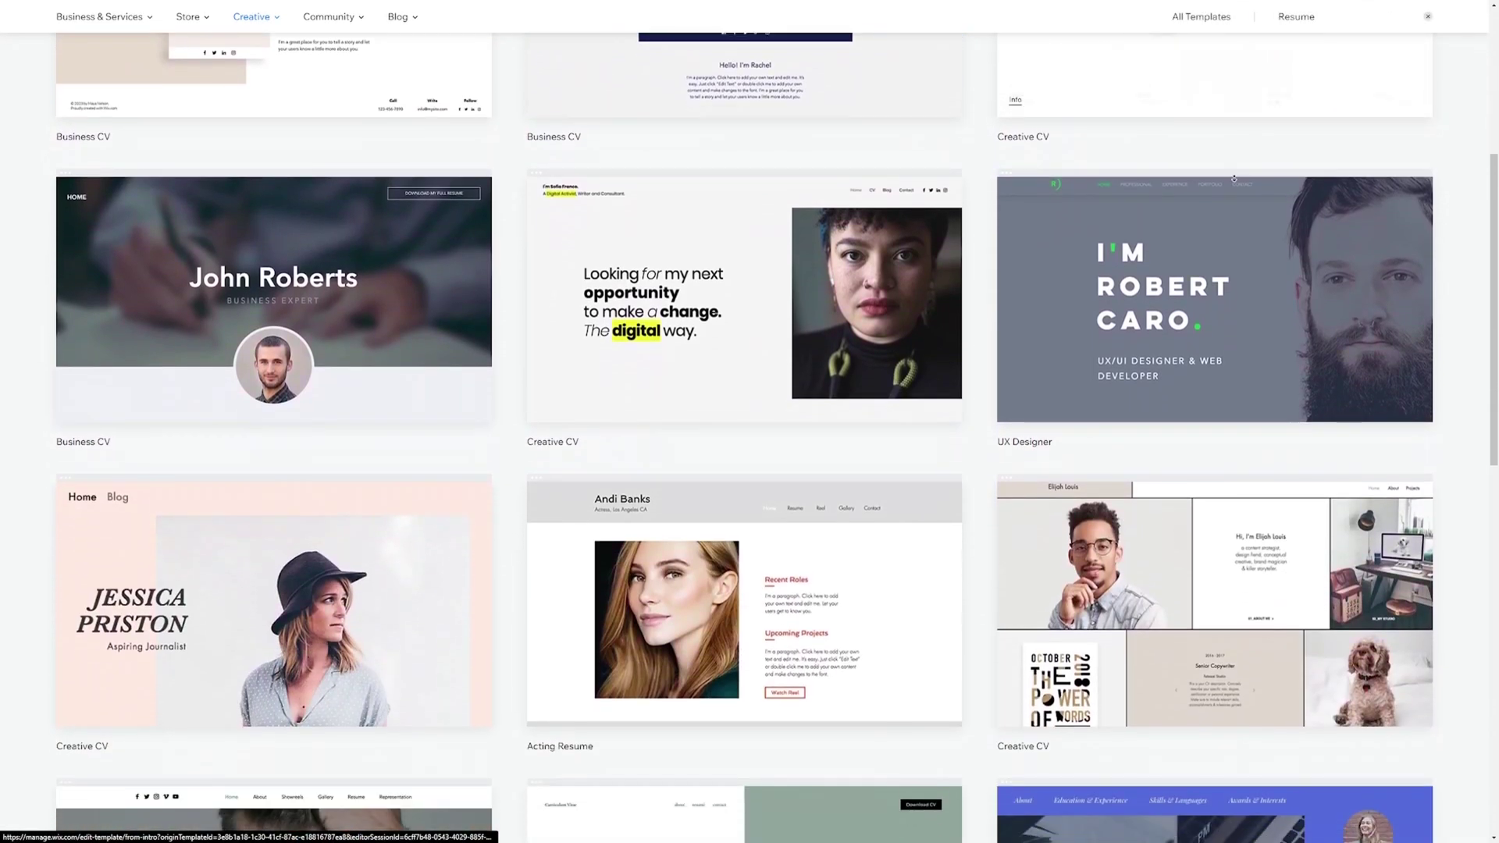
scroll(1233, 178, "down", 3)
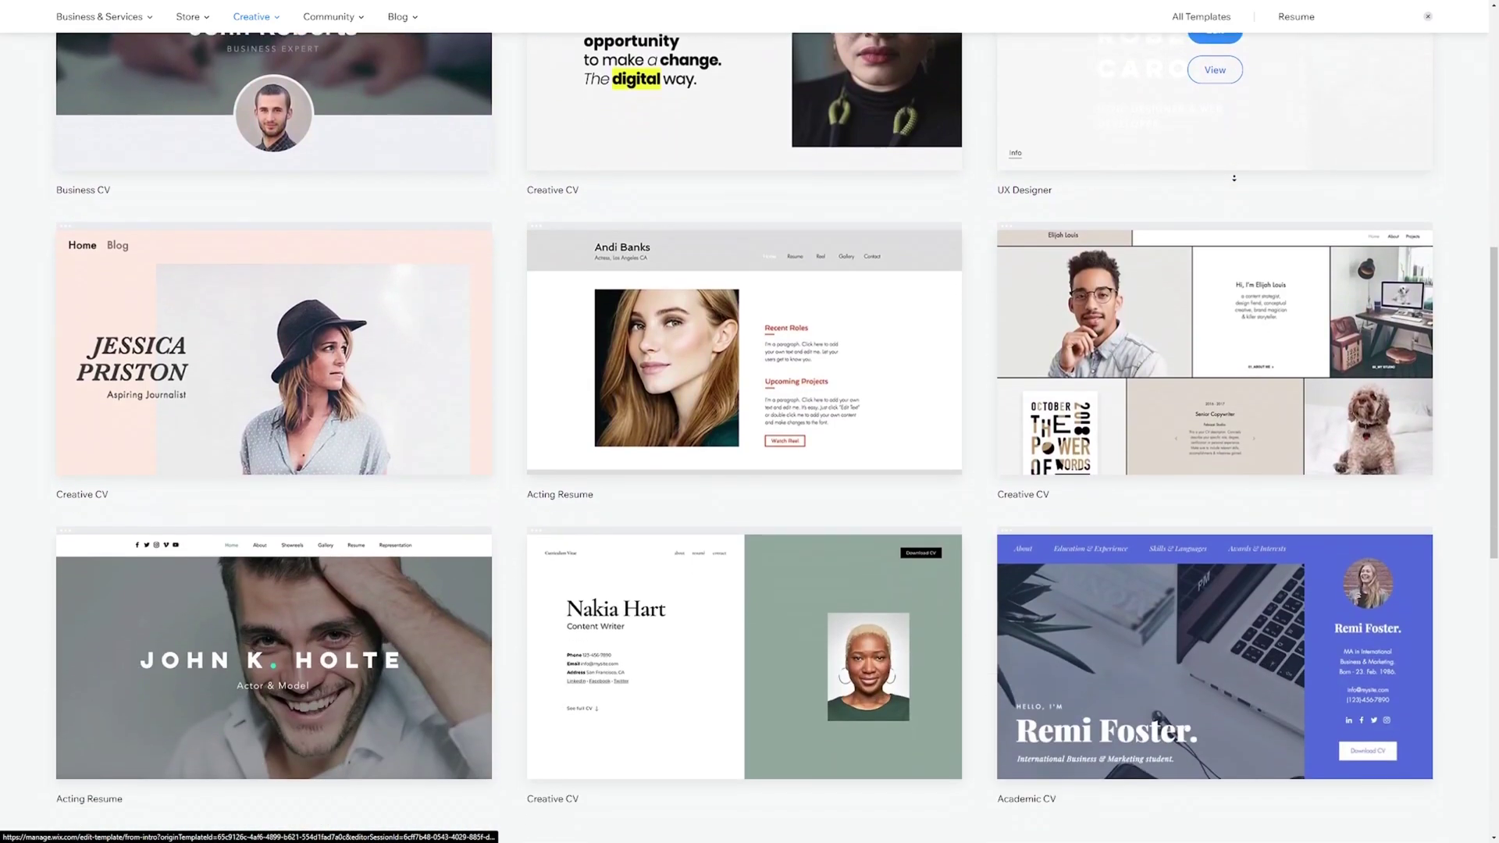
scroll(1234, 178, "down", 2)
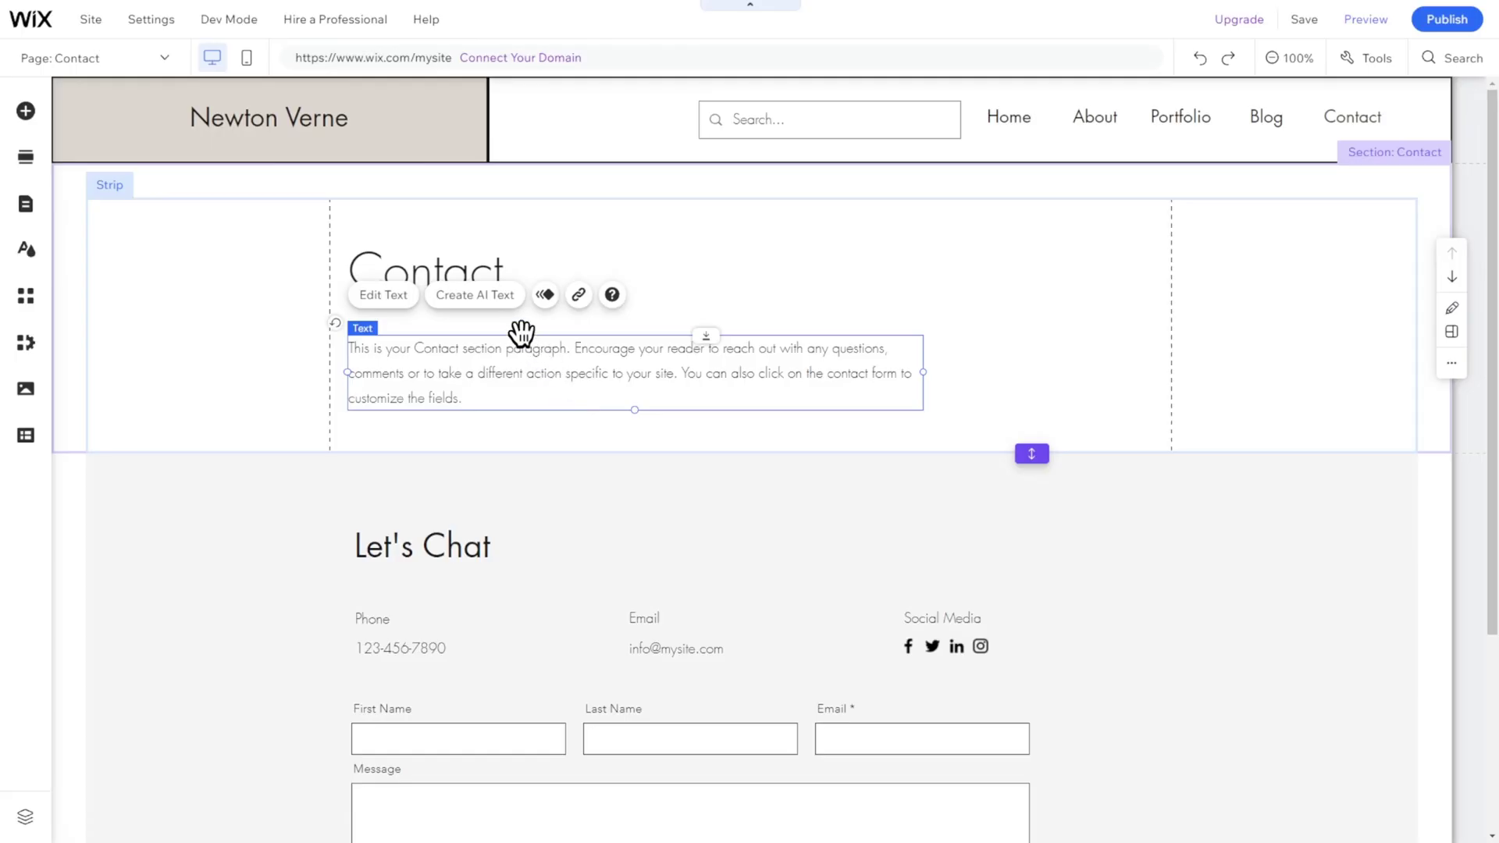
Step: Start AI-written text for the Contact paragraph with 'restaurant' as the business type
left_click(490, 299)
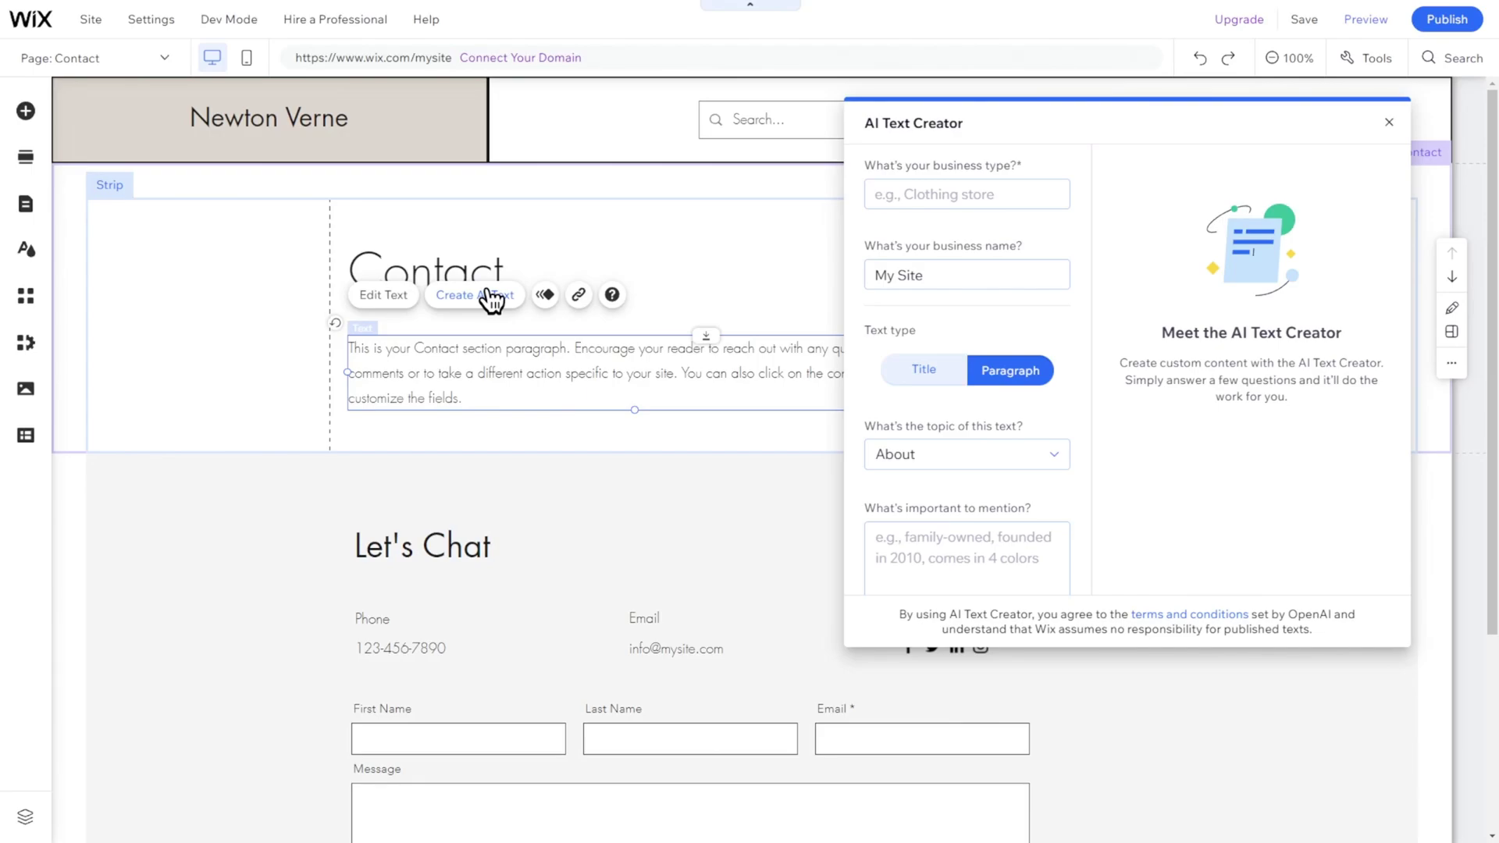
left_click(950, 194)
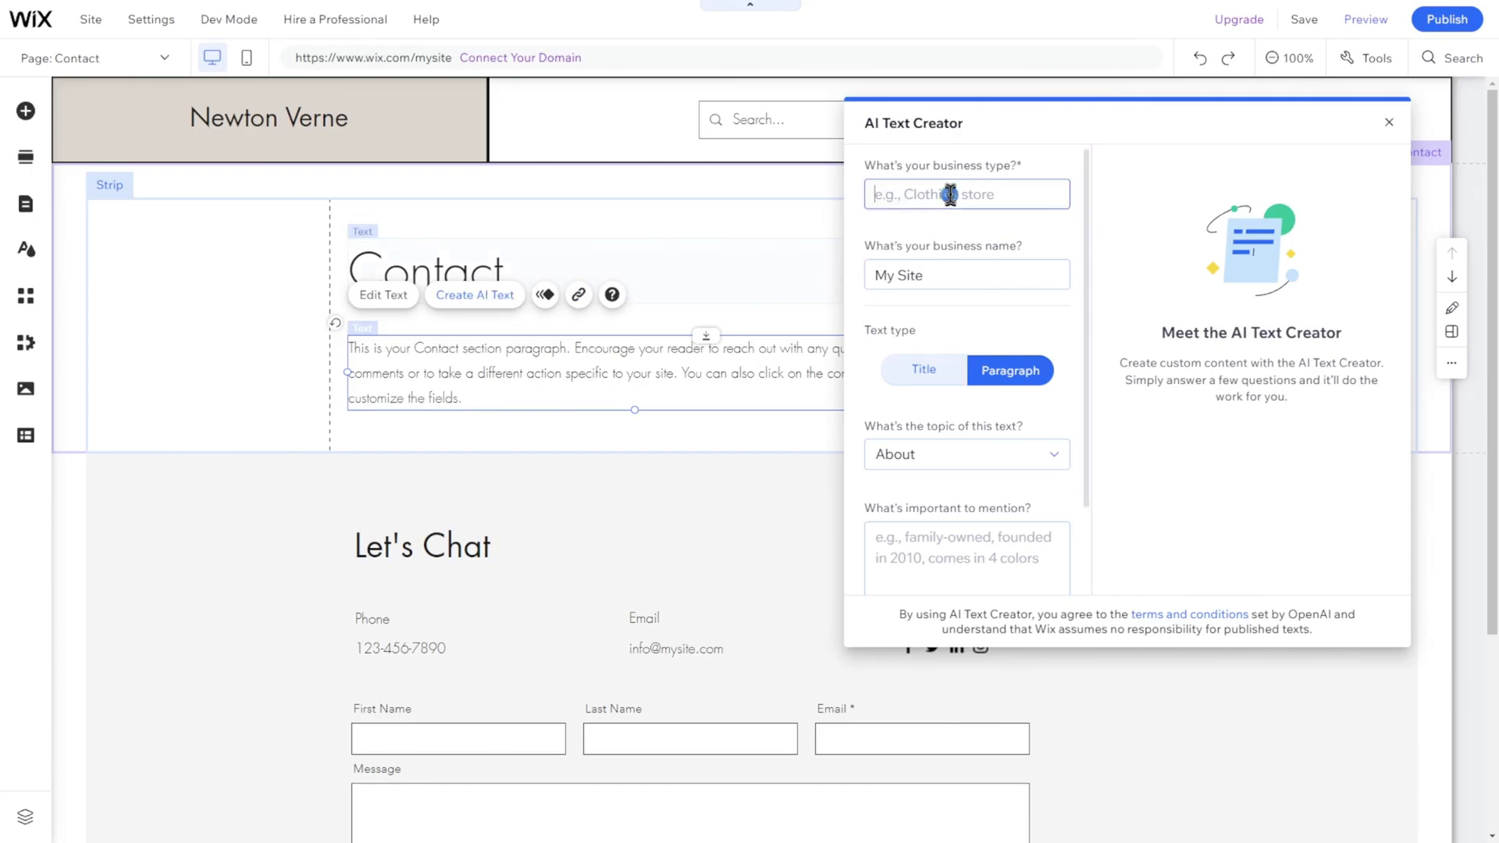
type("restaurant")
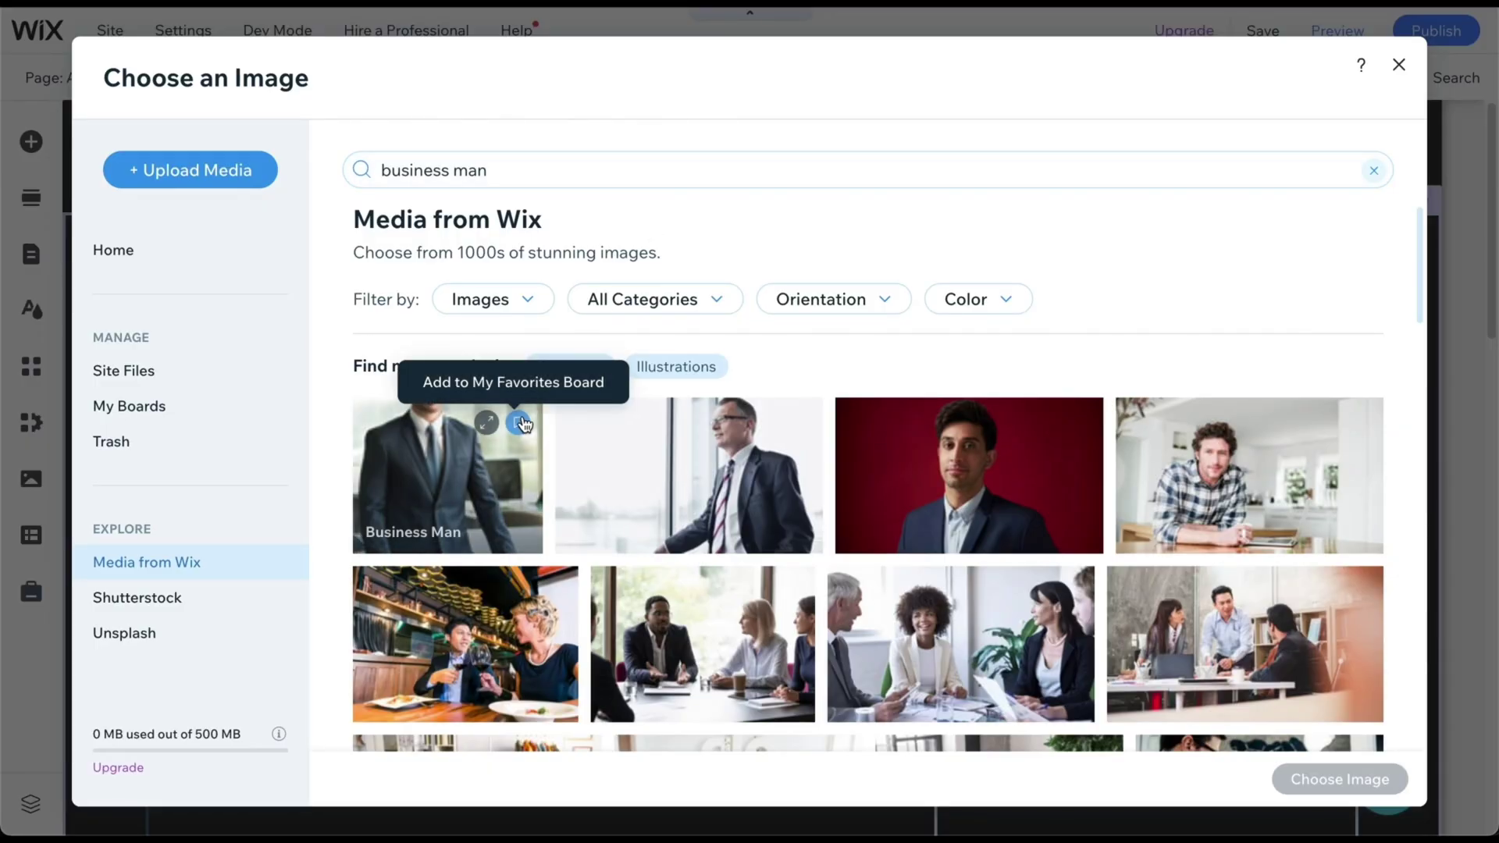
scroll(545, 416, "down", 5)
scroll(543, 415, "down", 5)
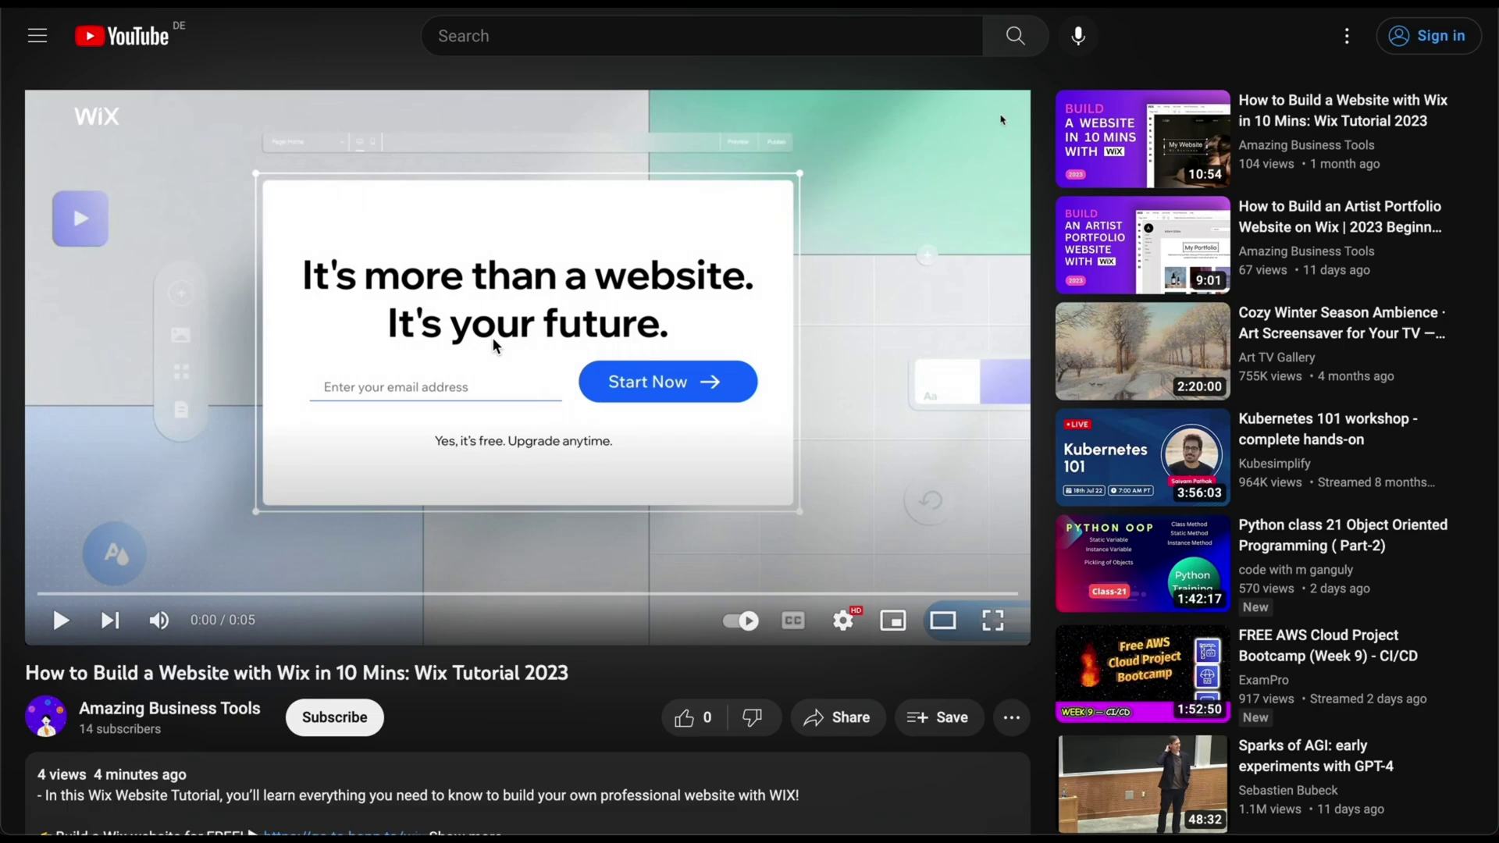
Step: Scroll down the setup question about what to add to the website
scroll(494, 343, "down", 2)
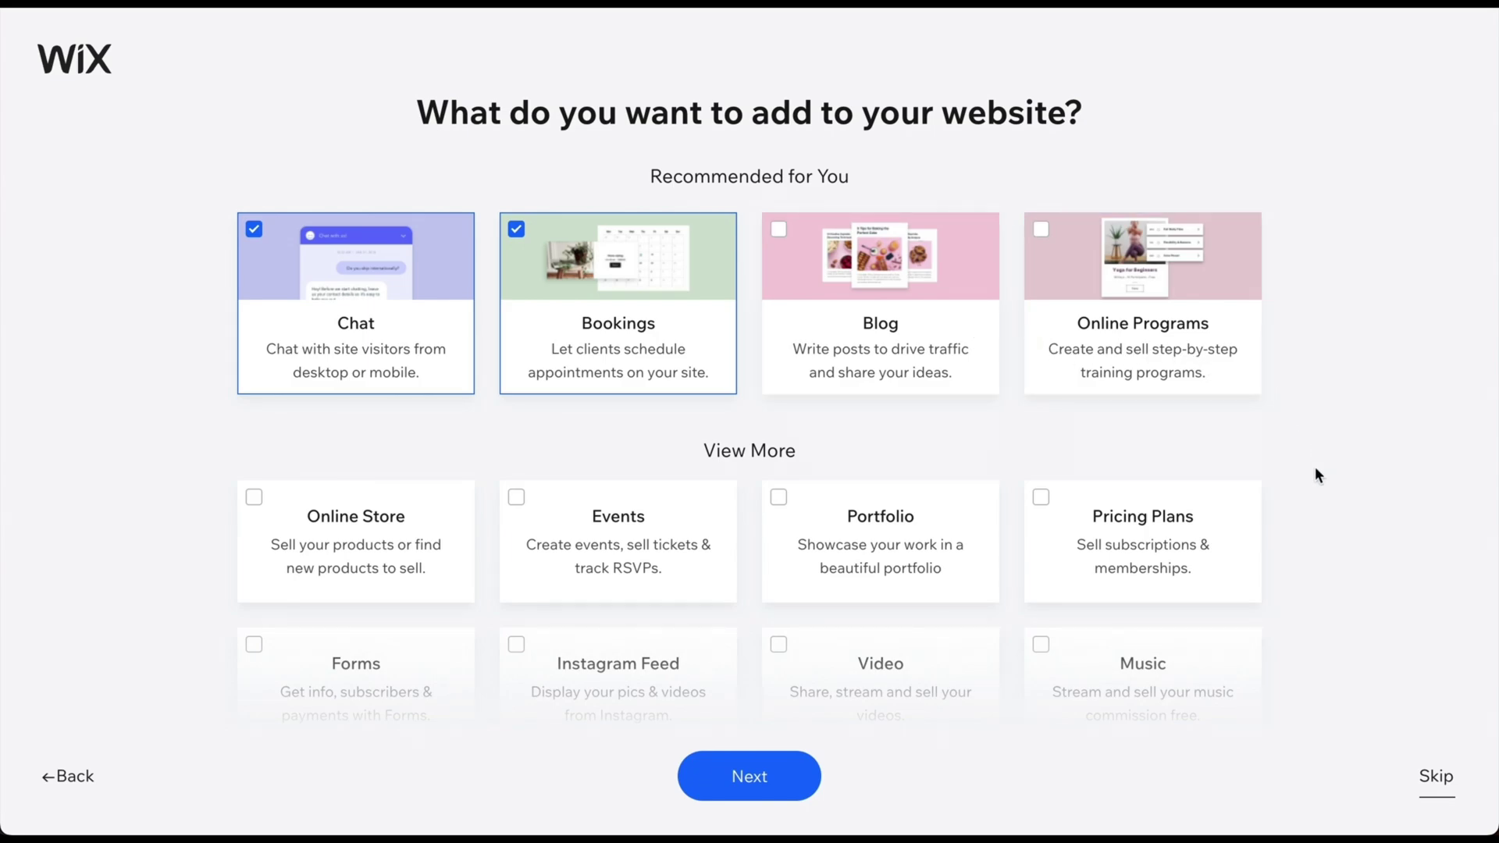
Step: Skip the extra site-features question to reach the dashboard
left_click(1424, 780)
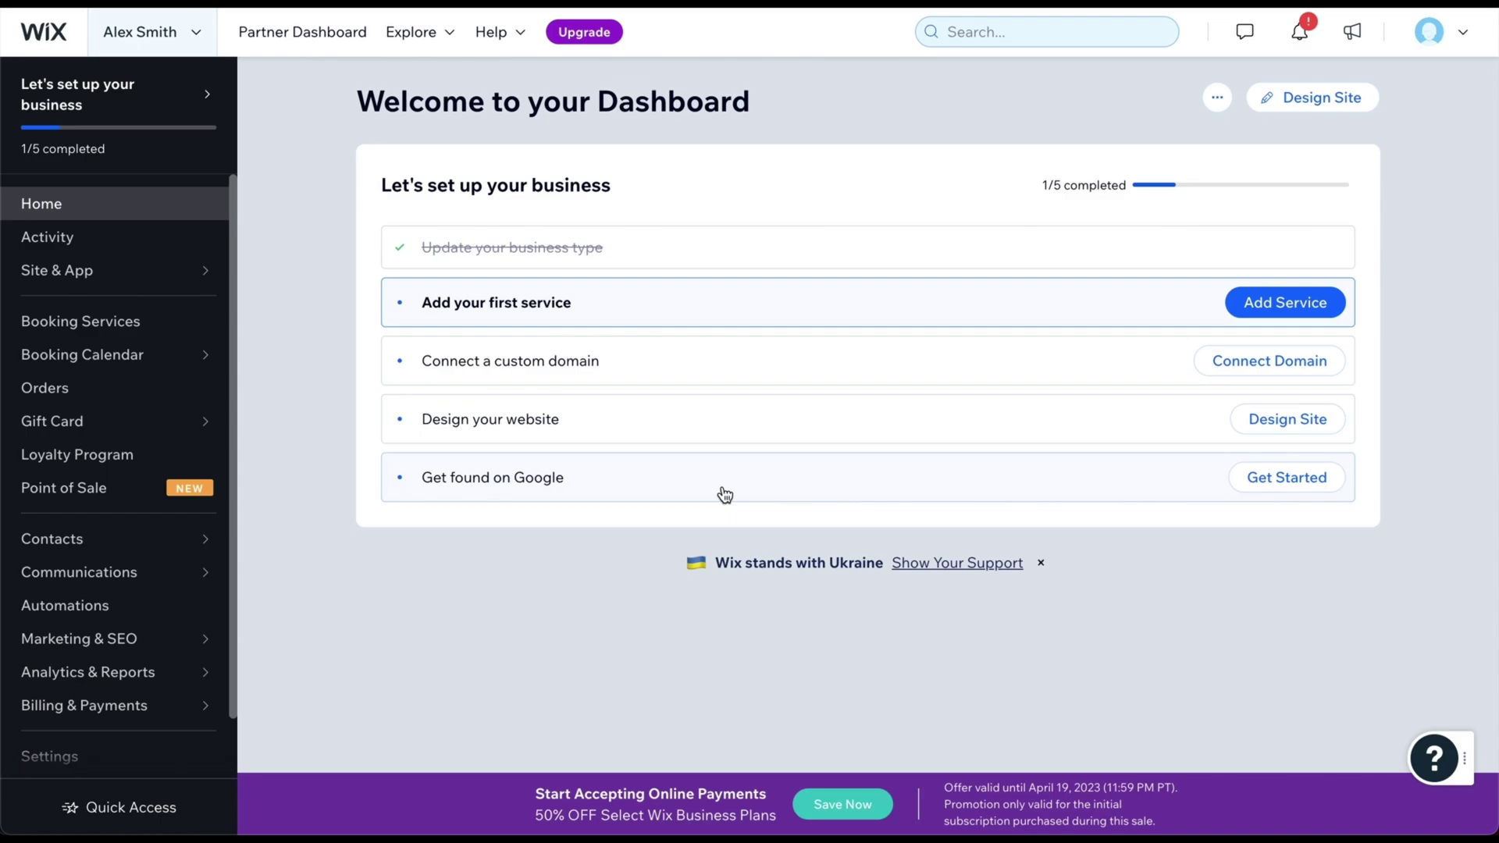
Step: Choose Design Site from the dashboard to start building the website
left_click(1306, 110)
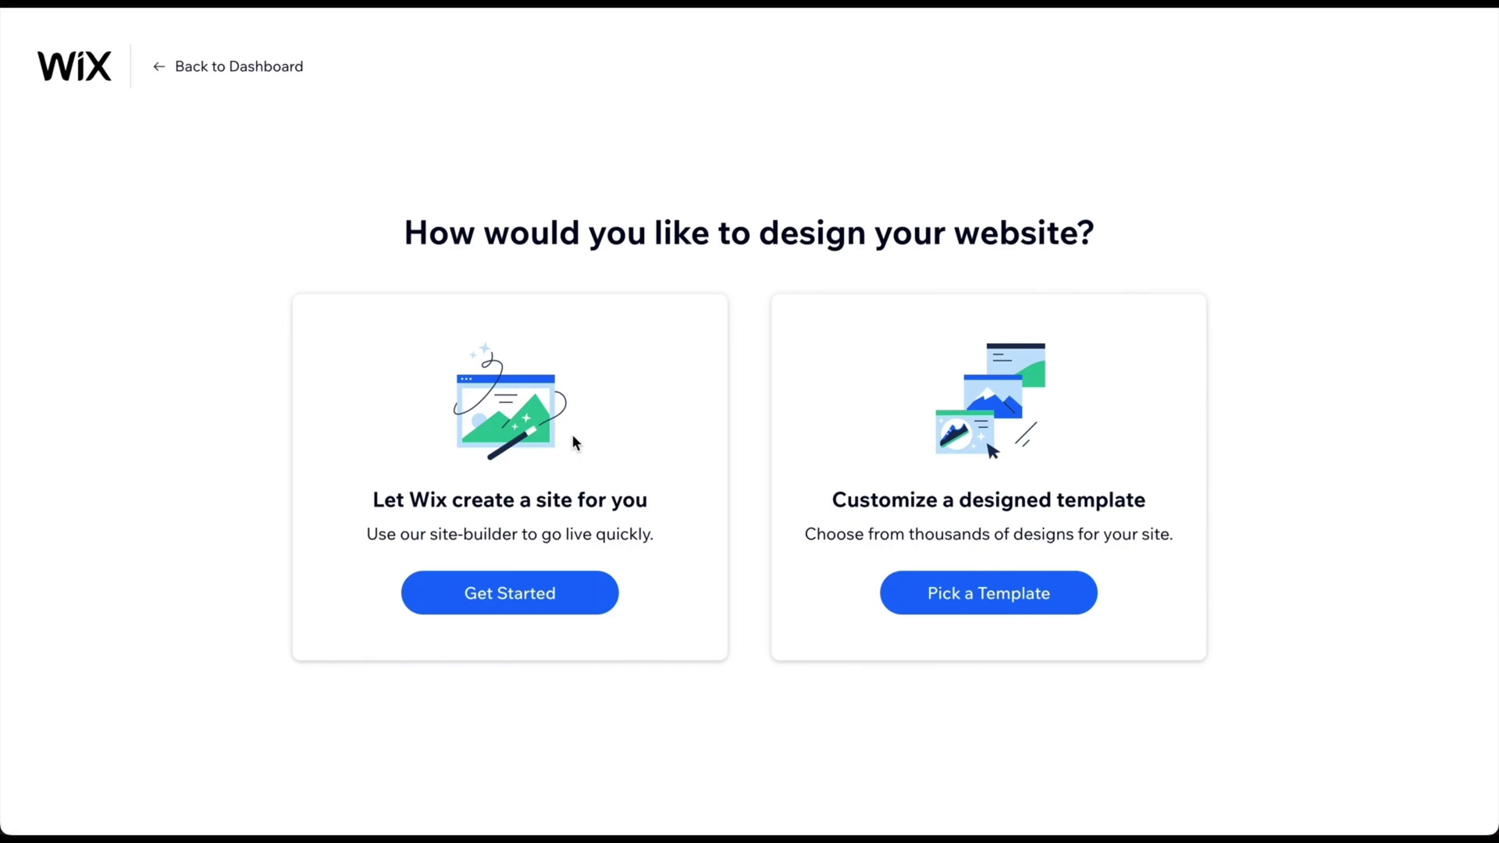
left_click(991, 593)
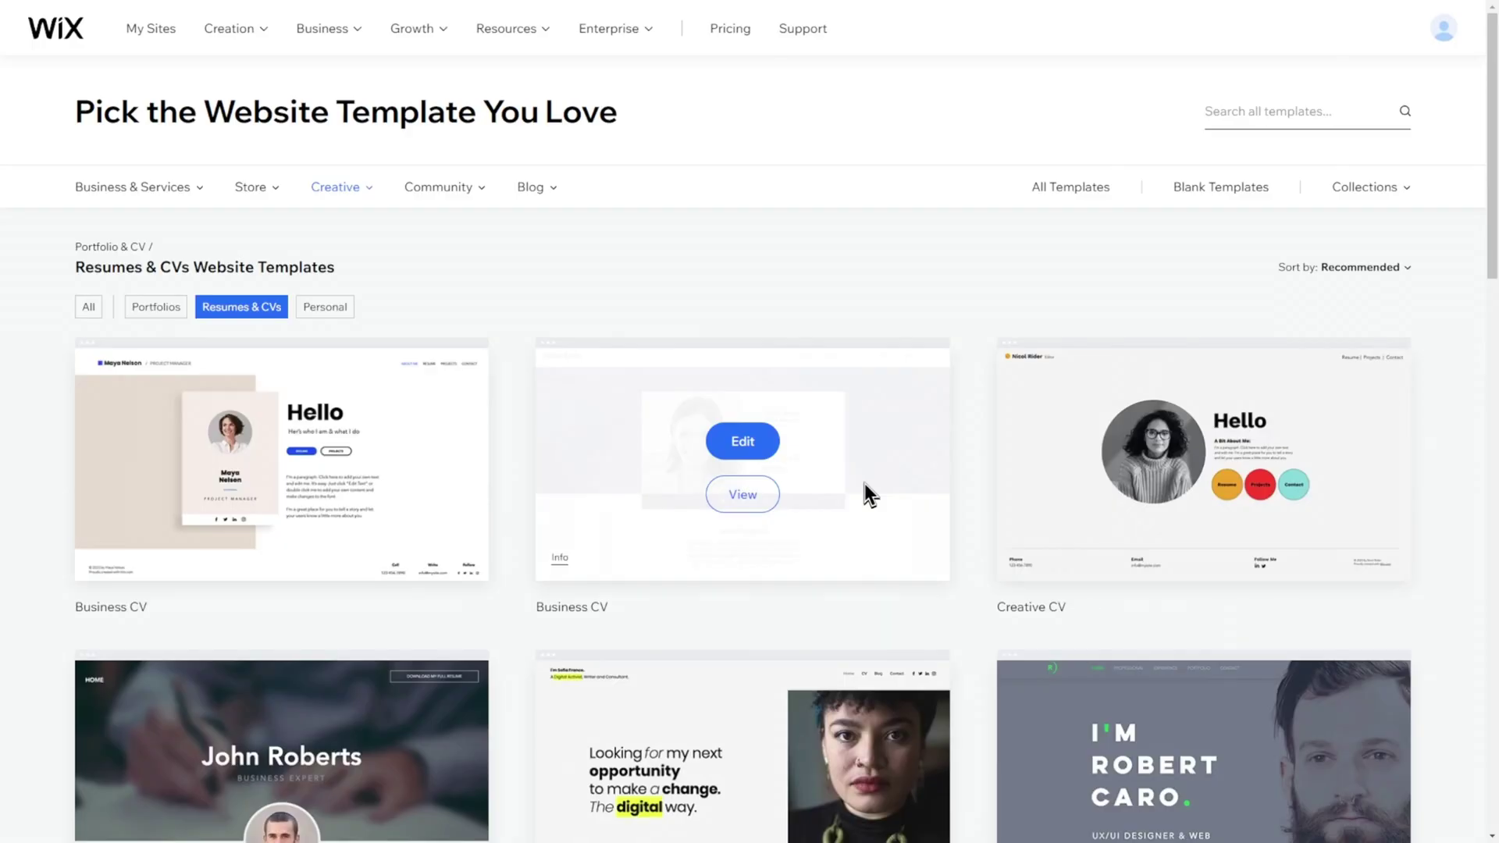
scroll(955, 628, "down", 15)
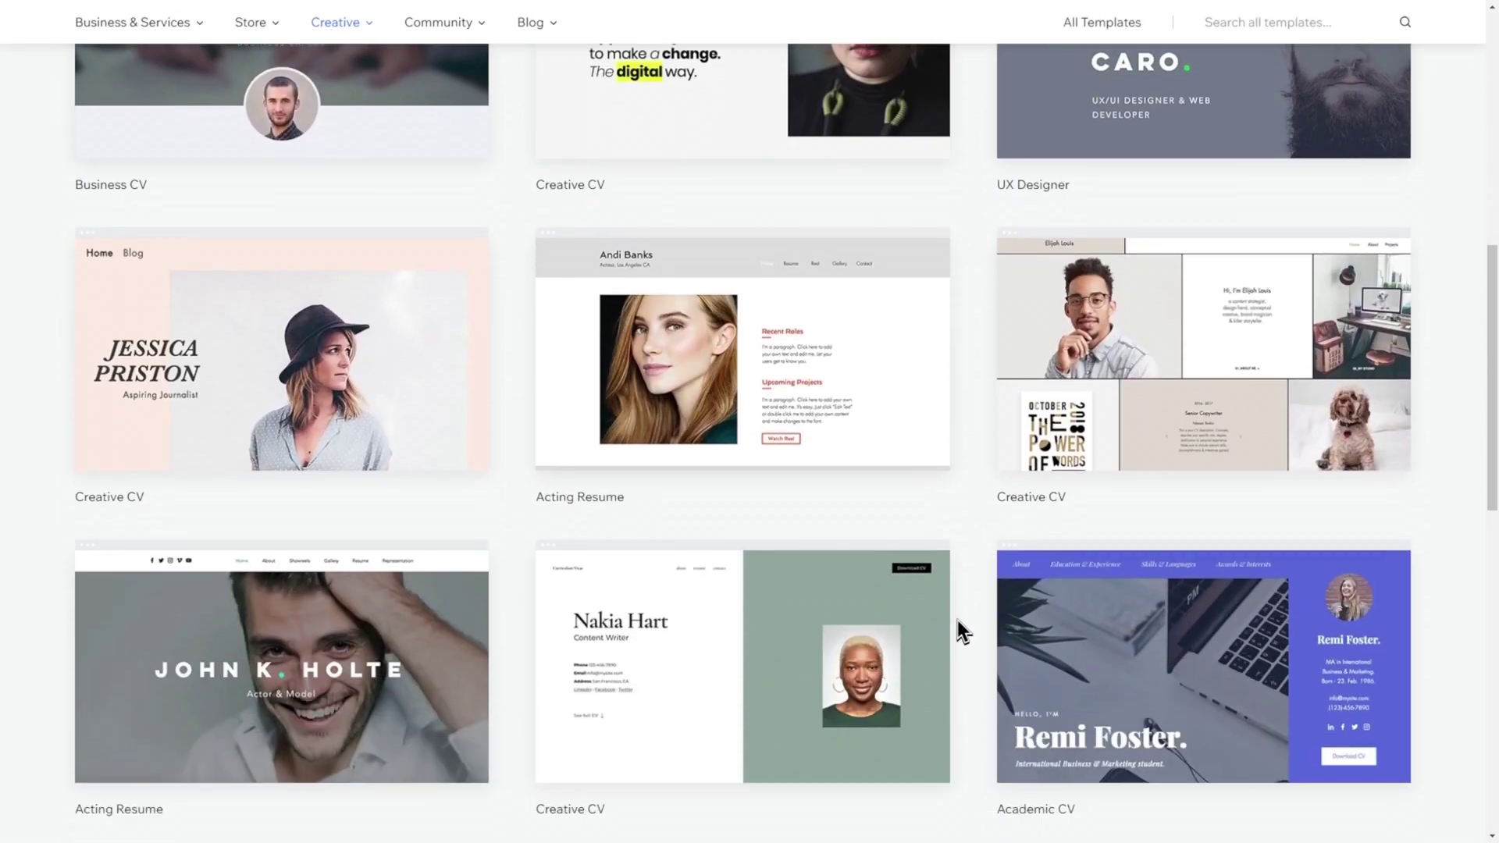
scroll(959, 618, "up", 15)
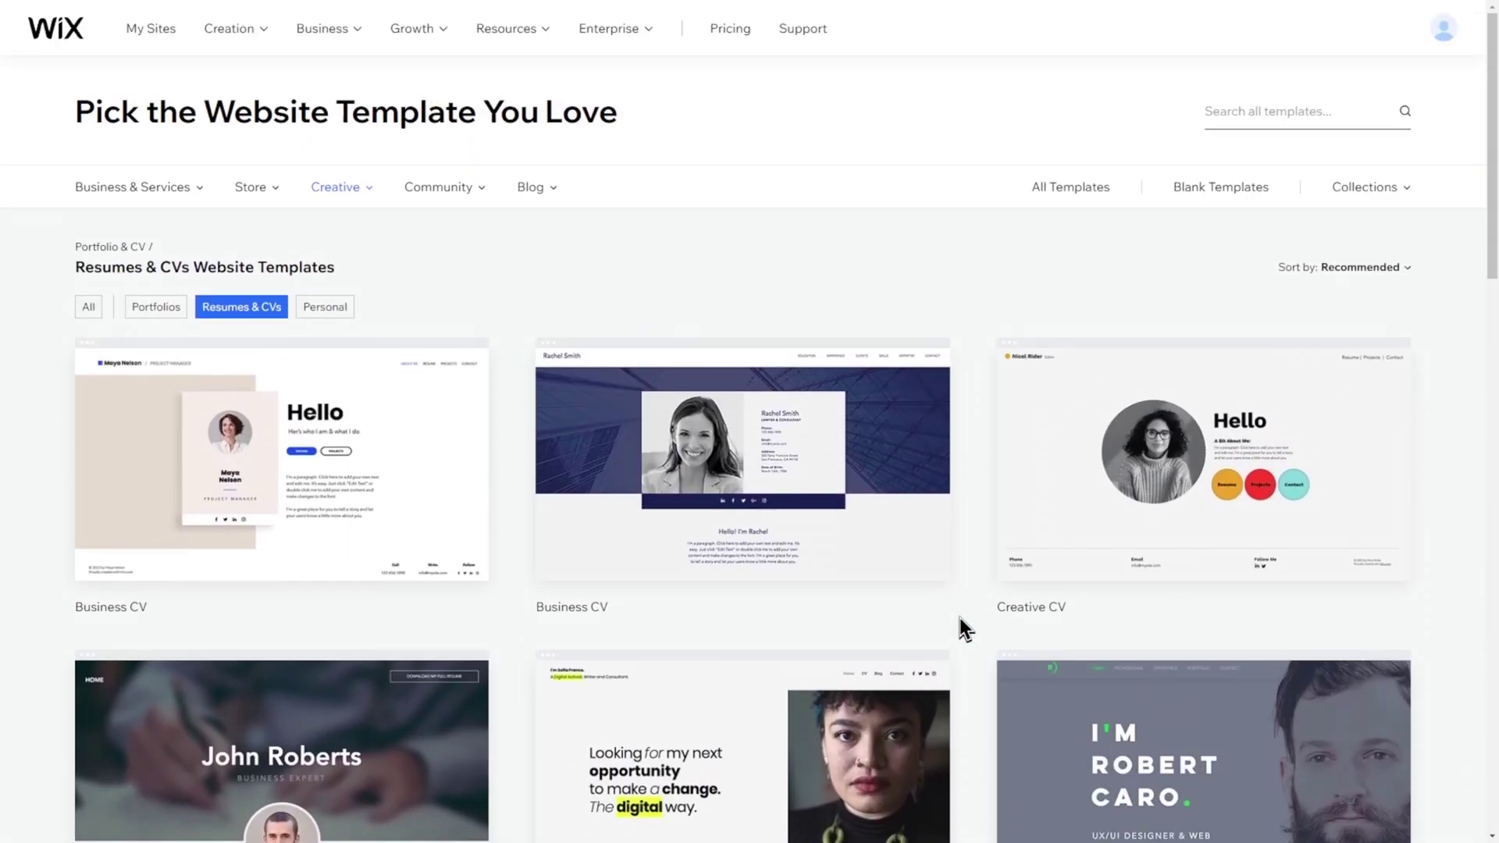
mouse_move(859, 515)
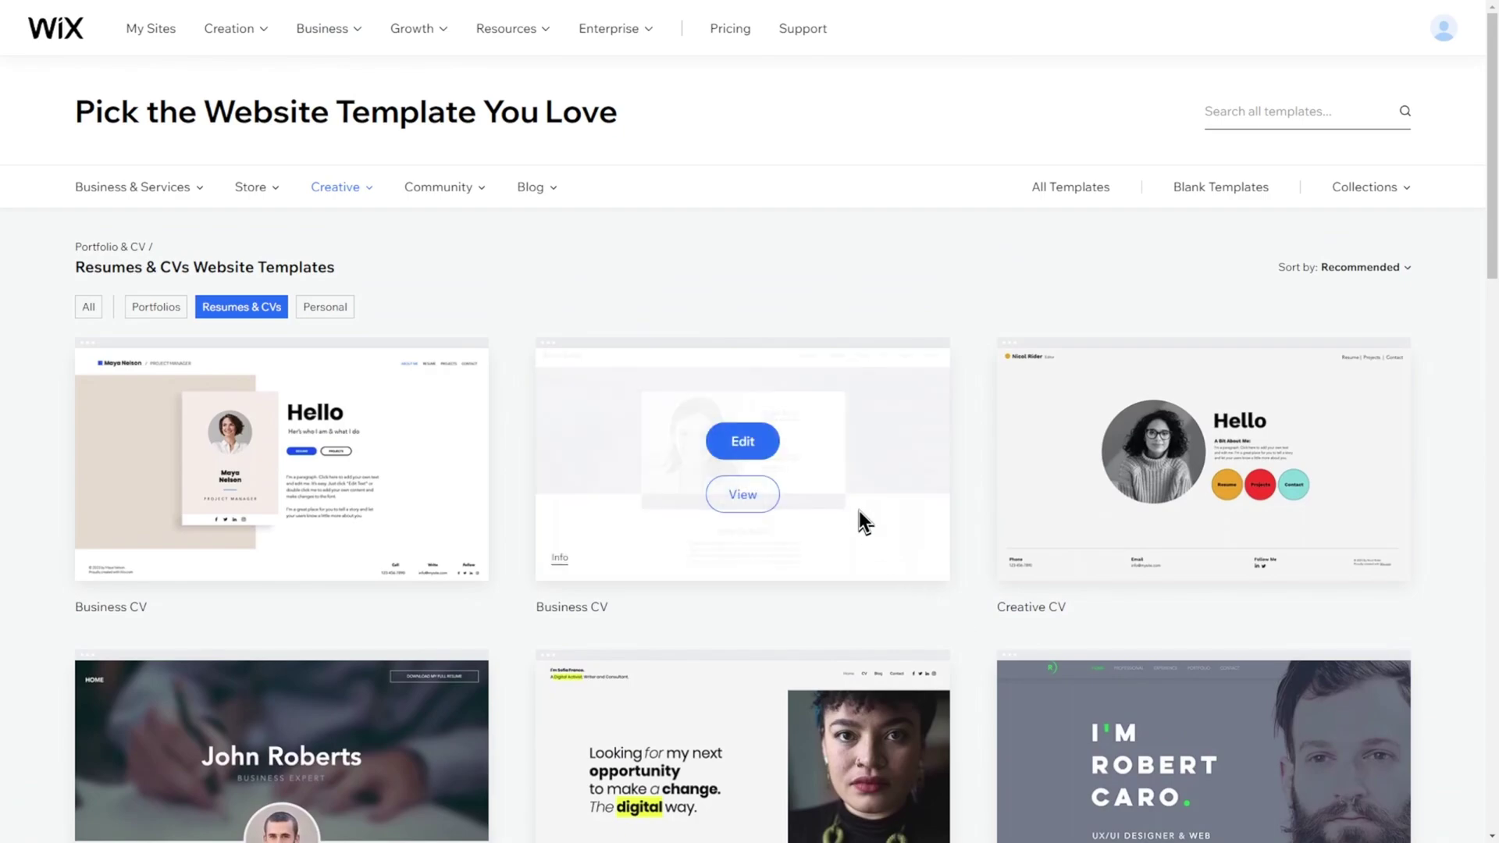
left_click(742, 495)
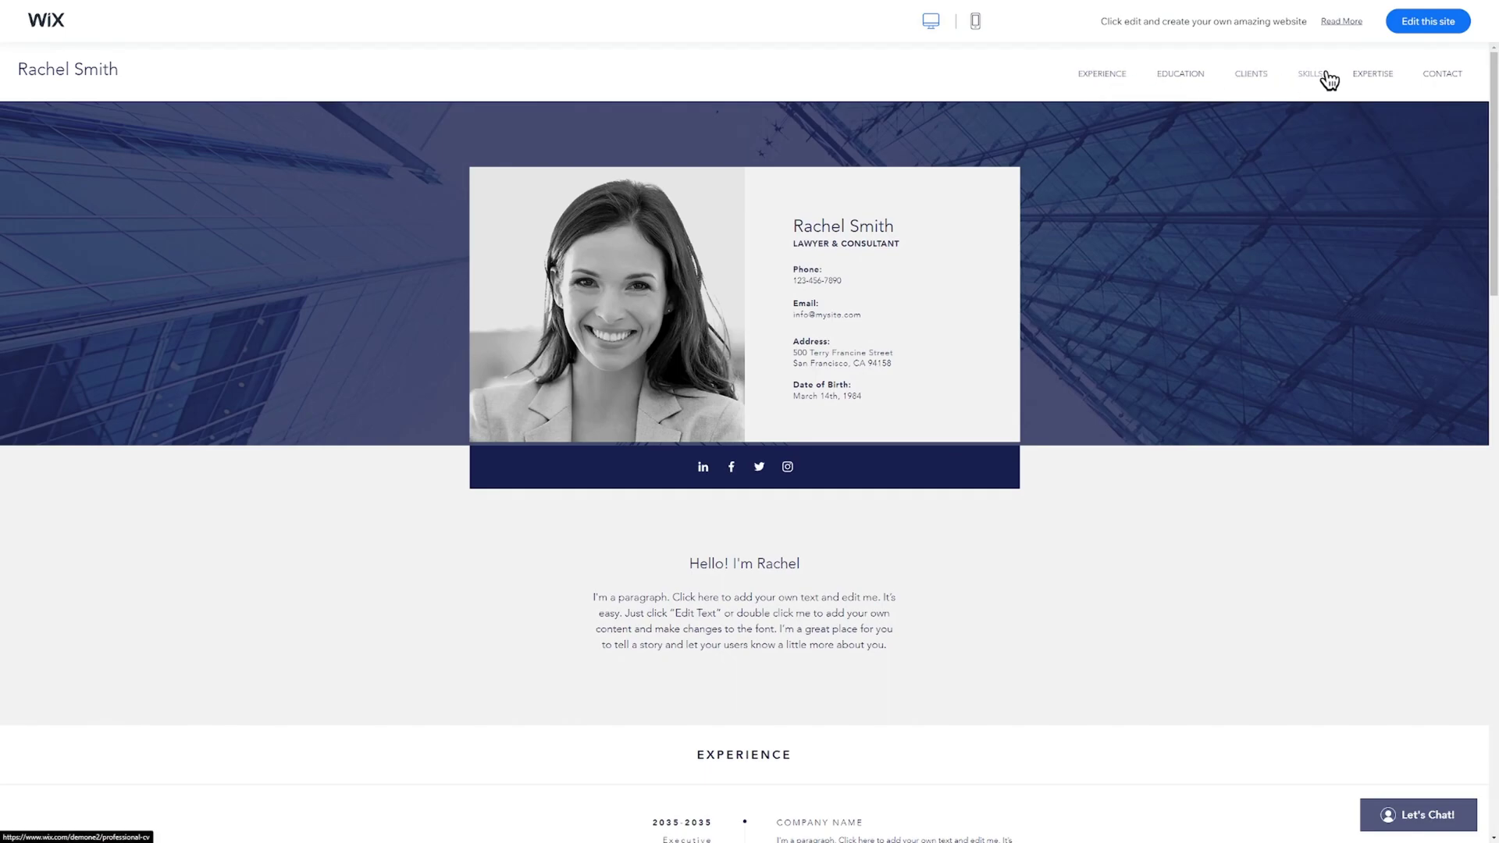
scroll(1157, 367, "down", 5)
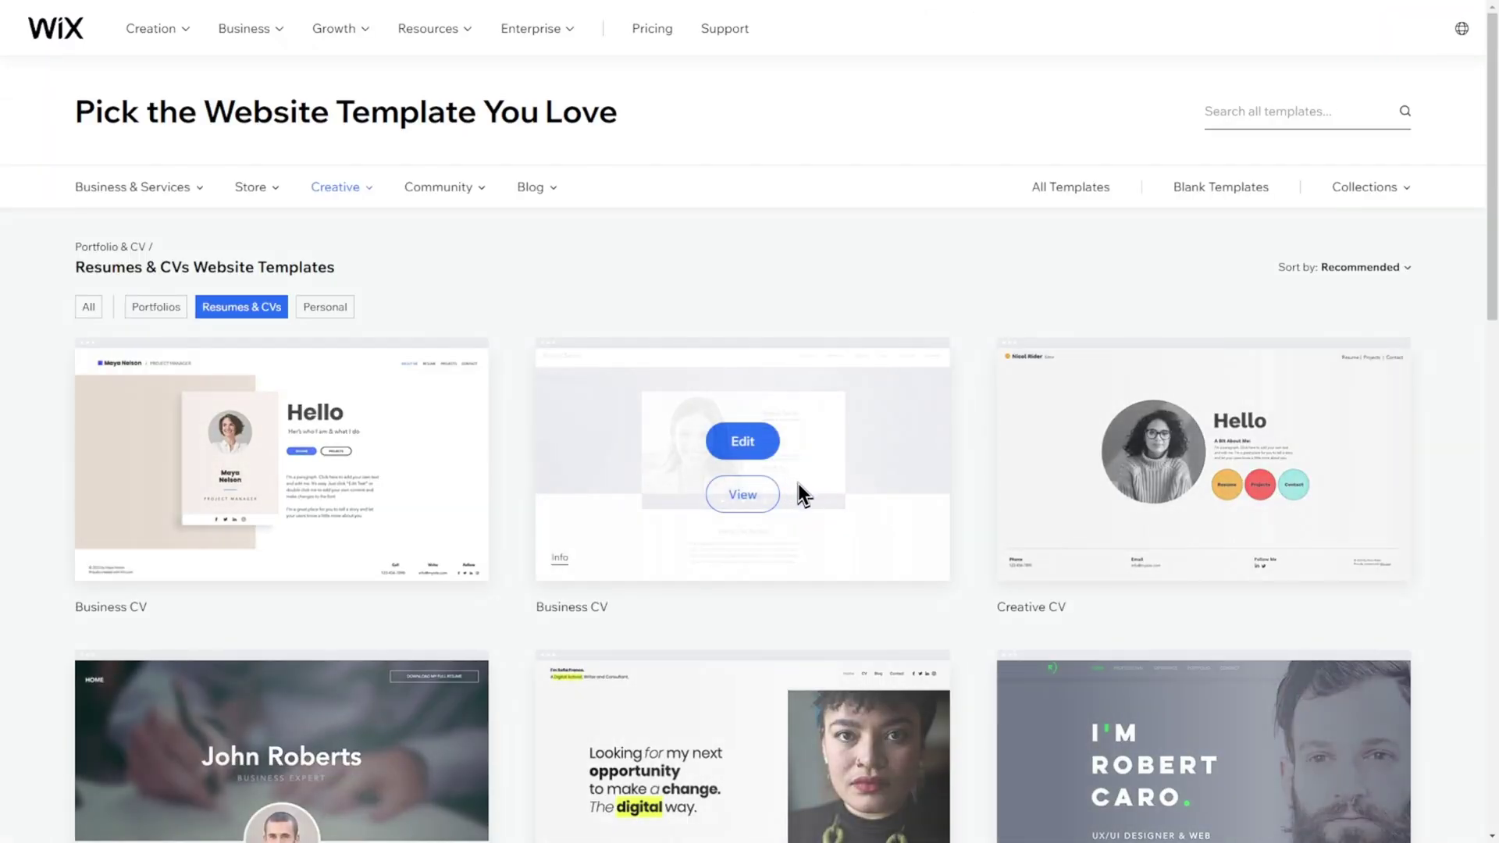
scroll(812, 495, "down", 1)
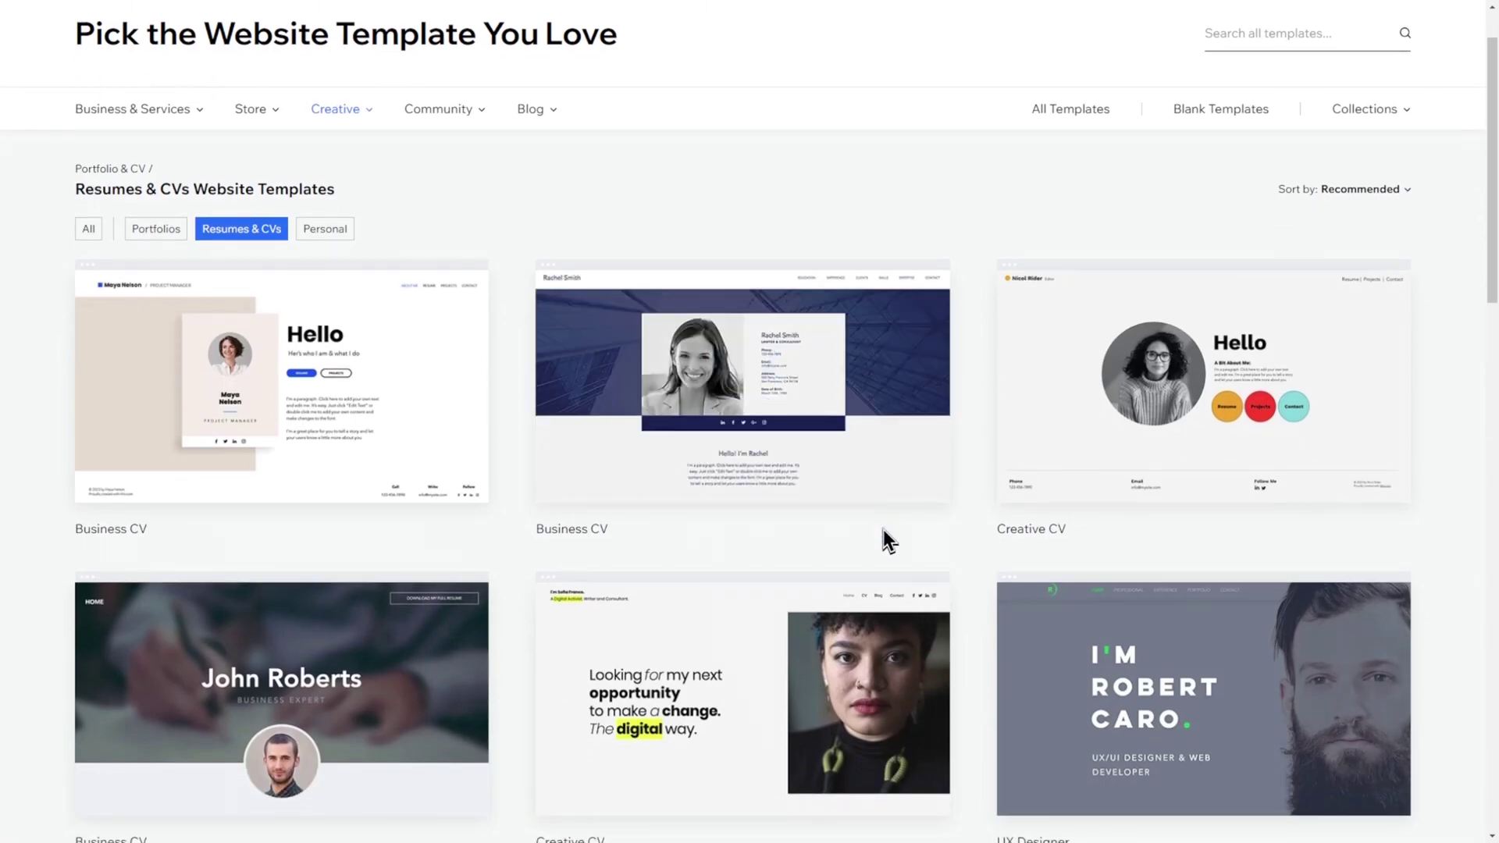
scroll(896, 532, "down", 6)
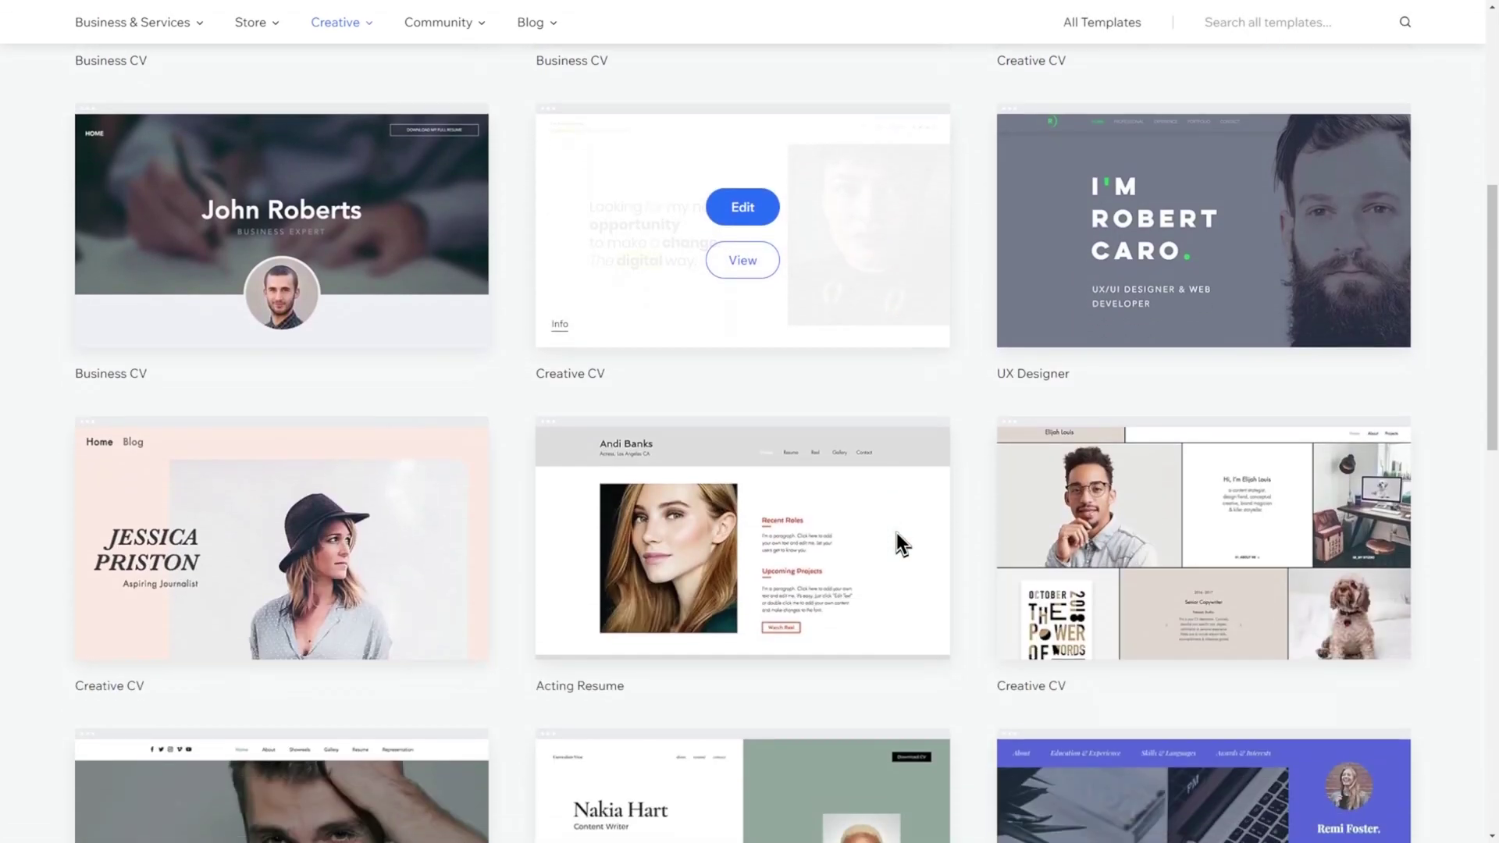
scroll(896, 532, "down", 3)
scroll(967, 492, "up", 3)
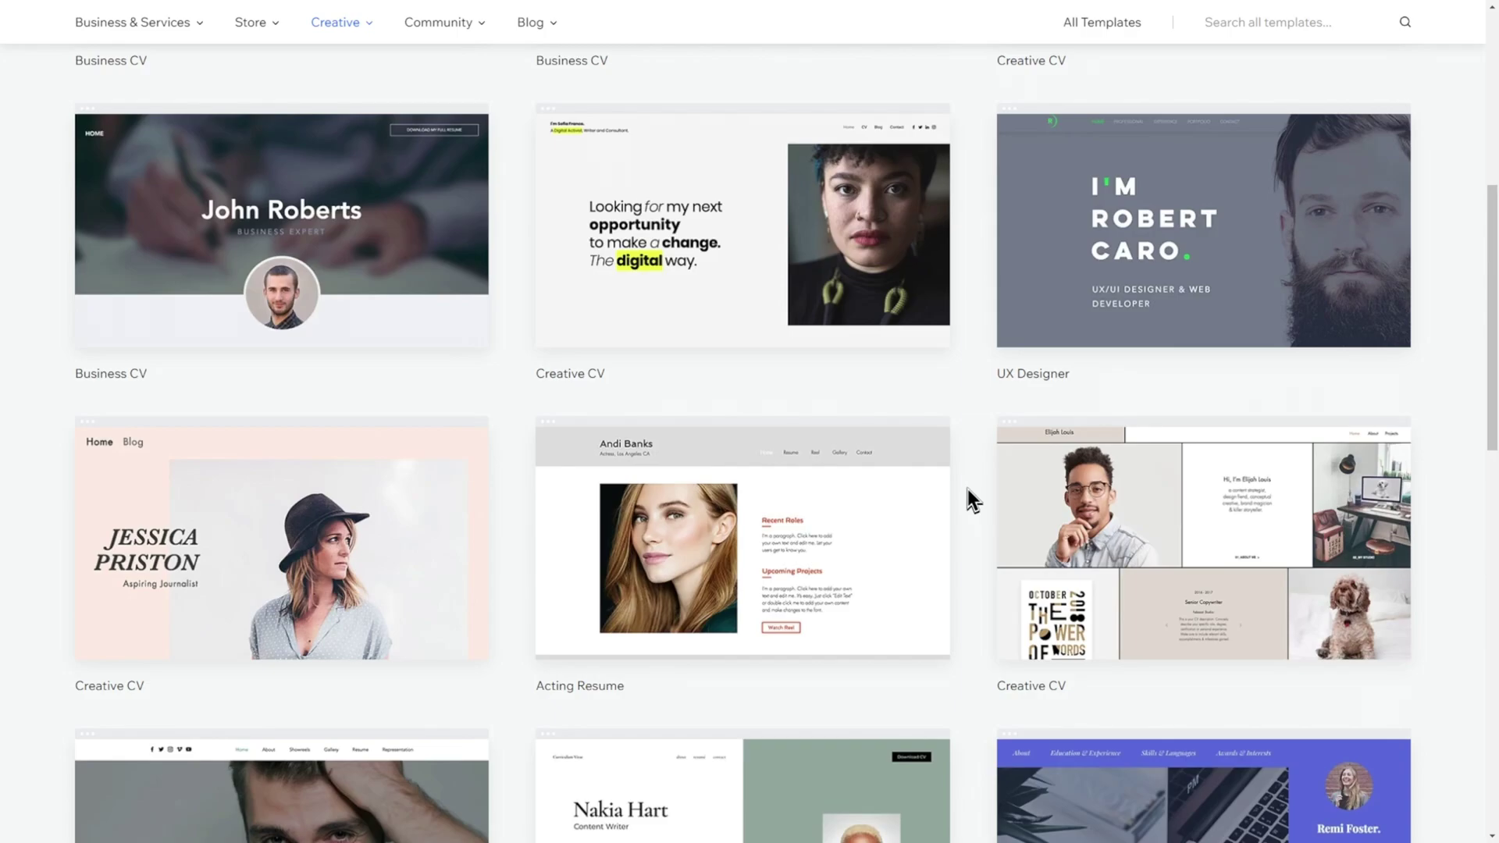
scroll(967, 489, "up", 7)
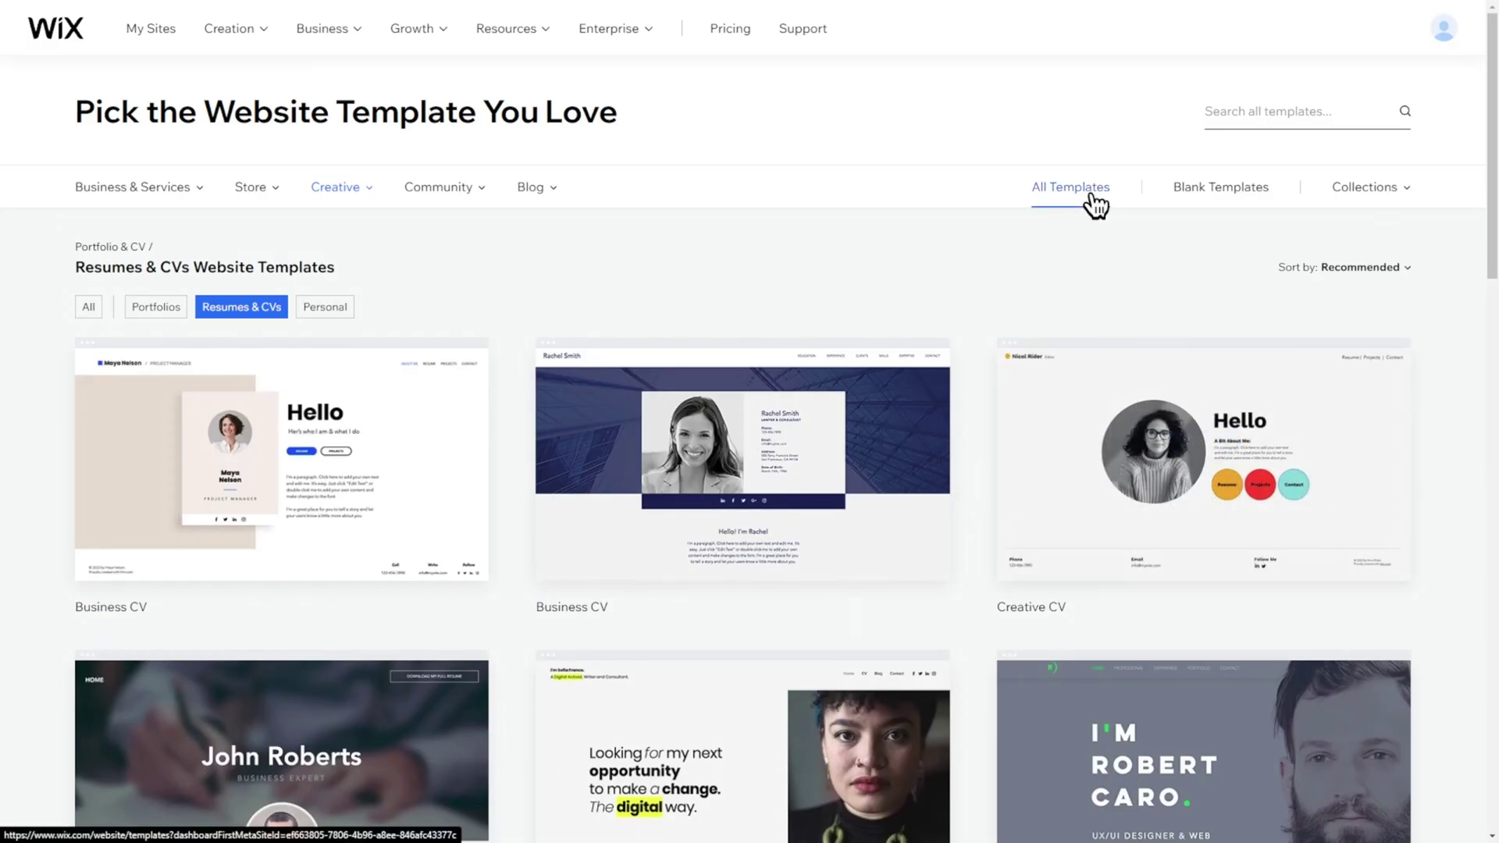
Step: Show templates from every category and browse the list
left_click(1088, 191)
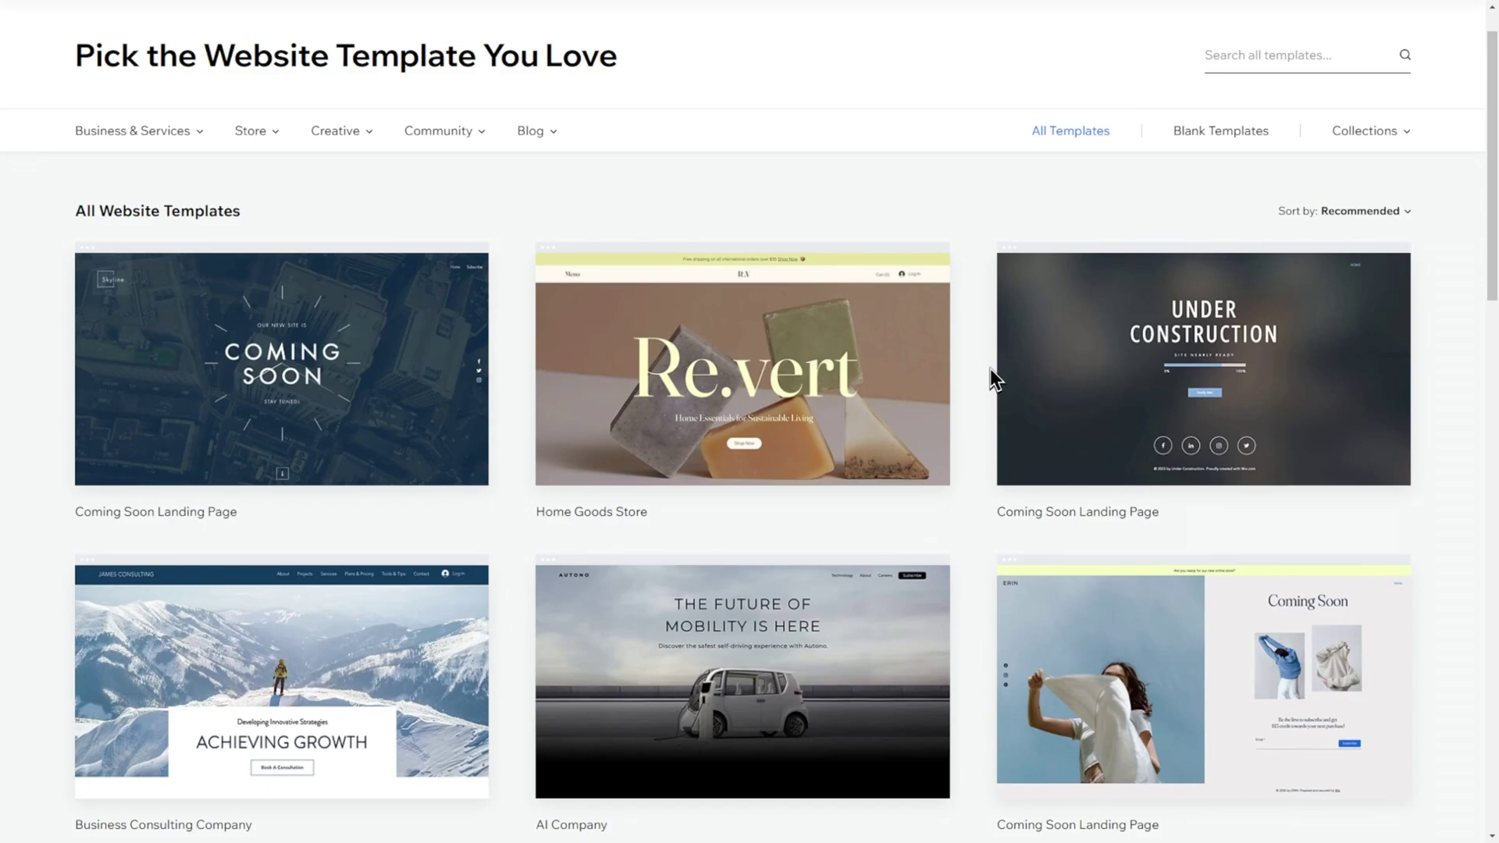
scroll(990, 370, "down", 9)
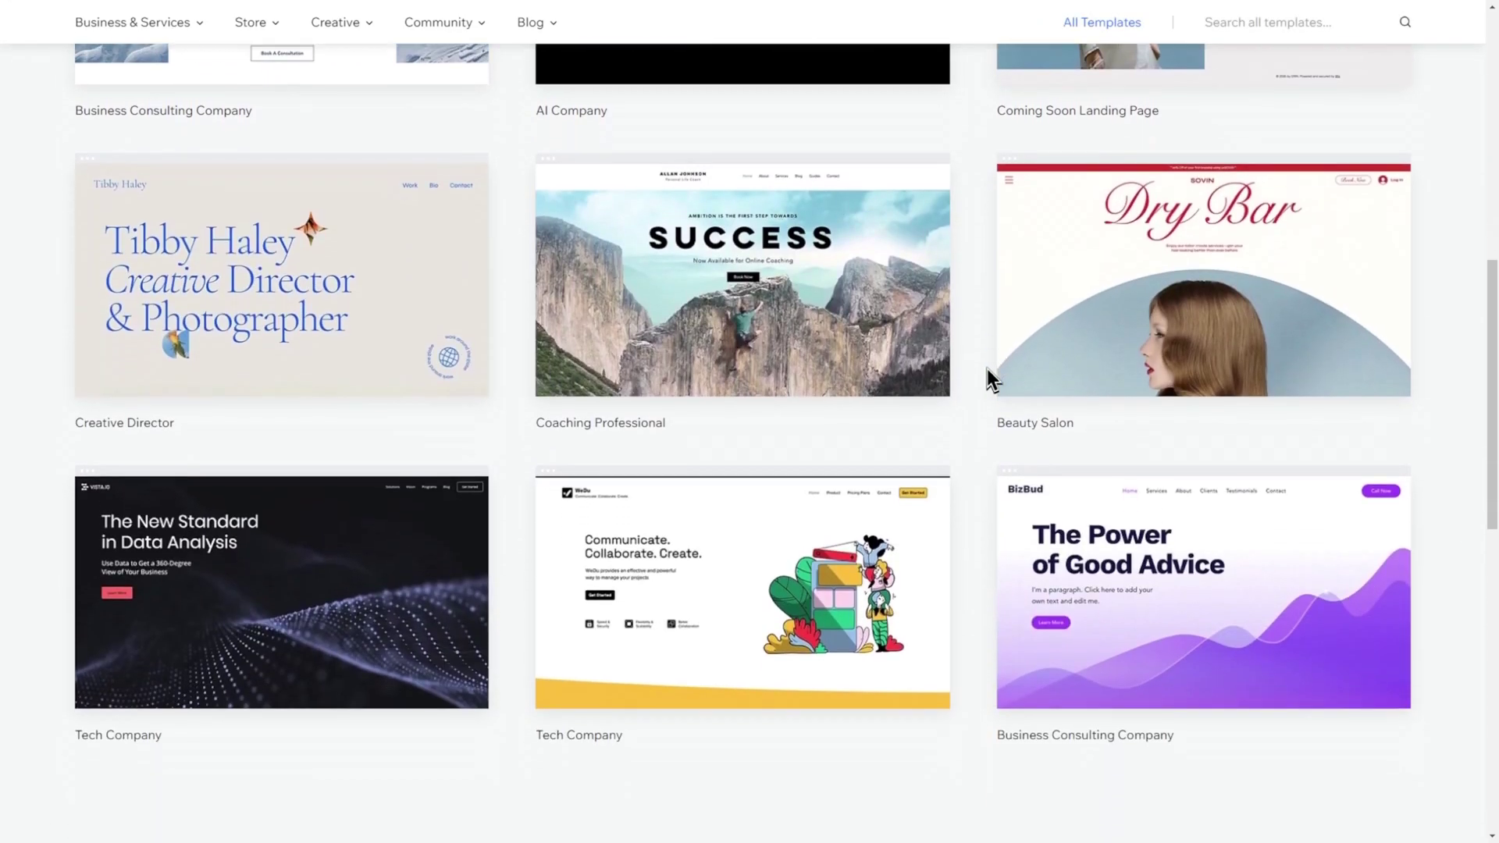
scroll(988, 370, "down", 5)
scroll(987, 370, "up", 15)
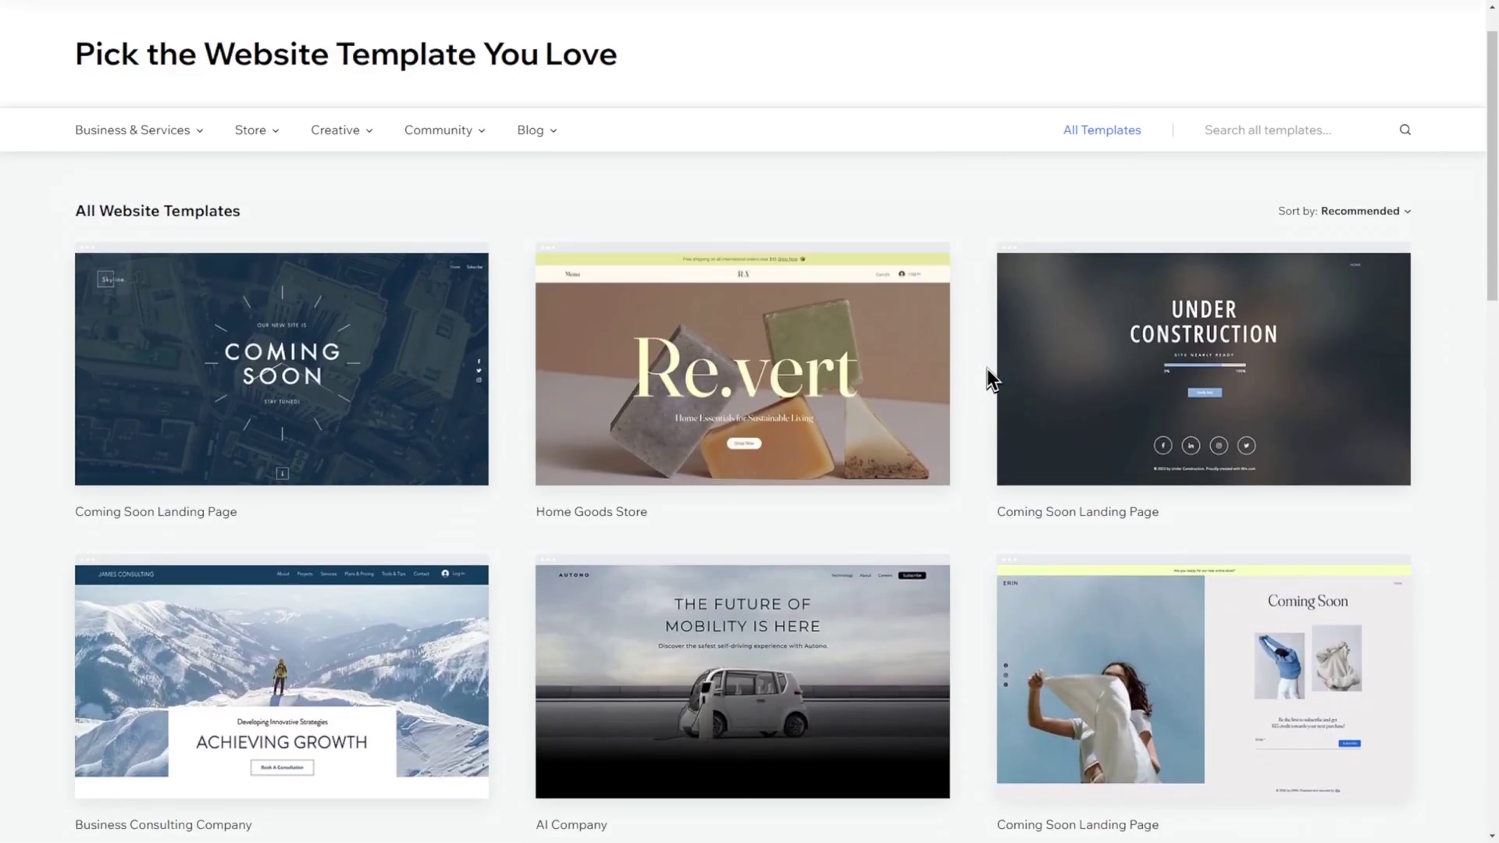
scroll(987, 368, "up", 1)
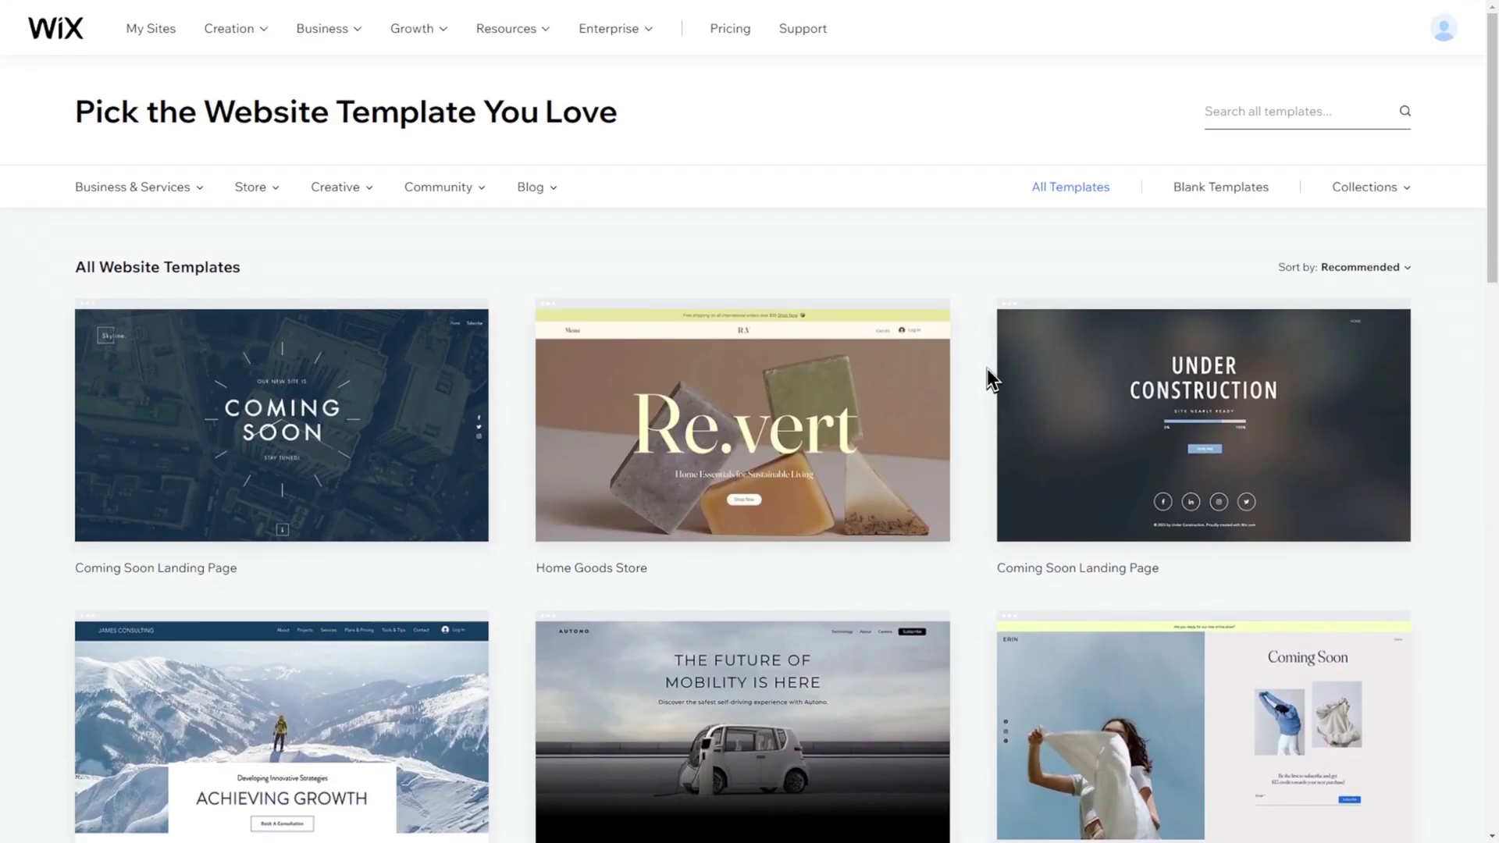
Step: Search all templates for 'Resume' and scroll the results
left_click(1294, 129)
type("Resu")
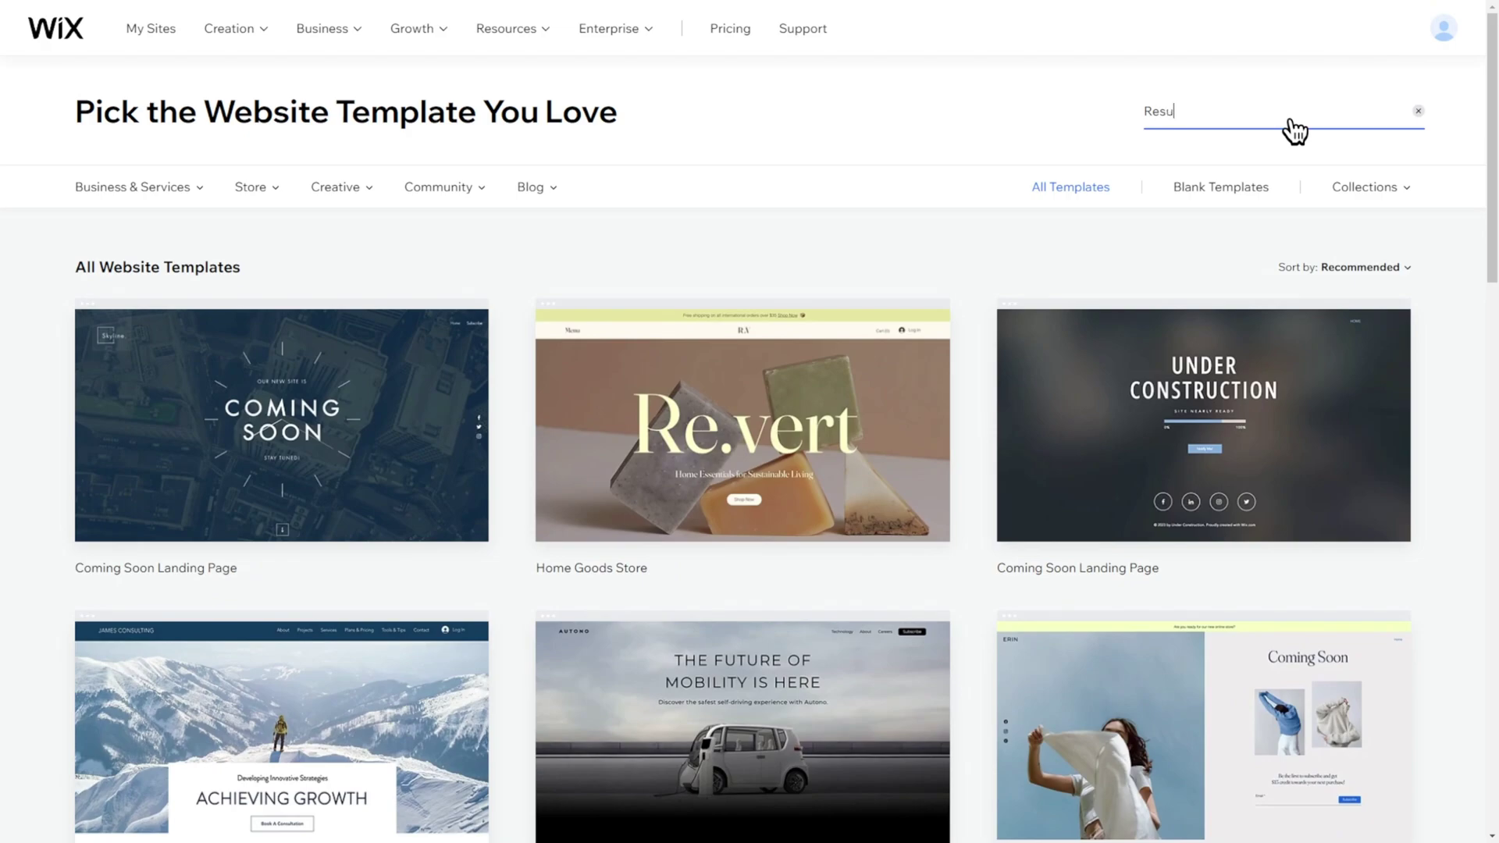
type("me")
key("Return")
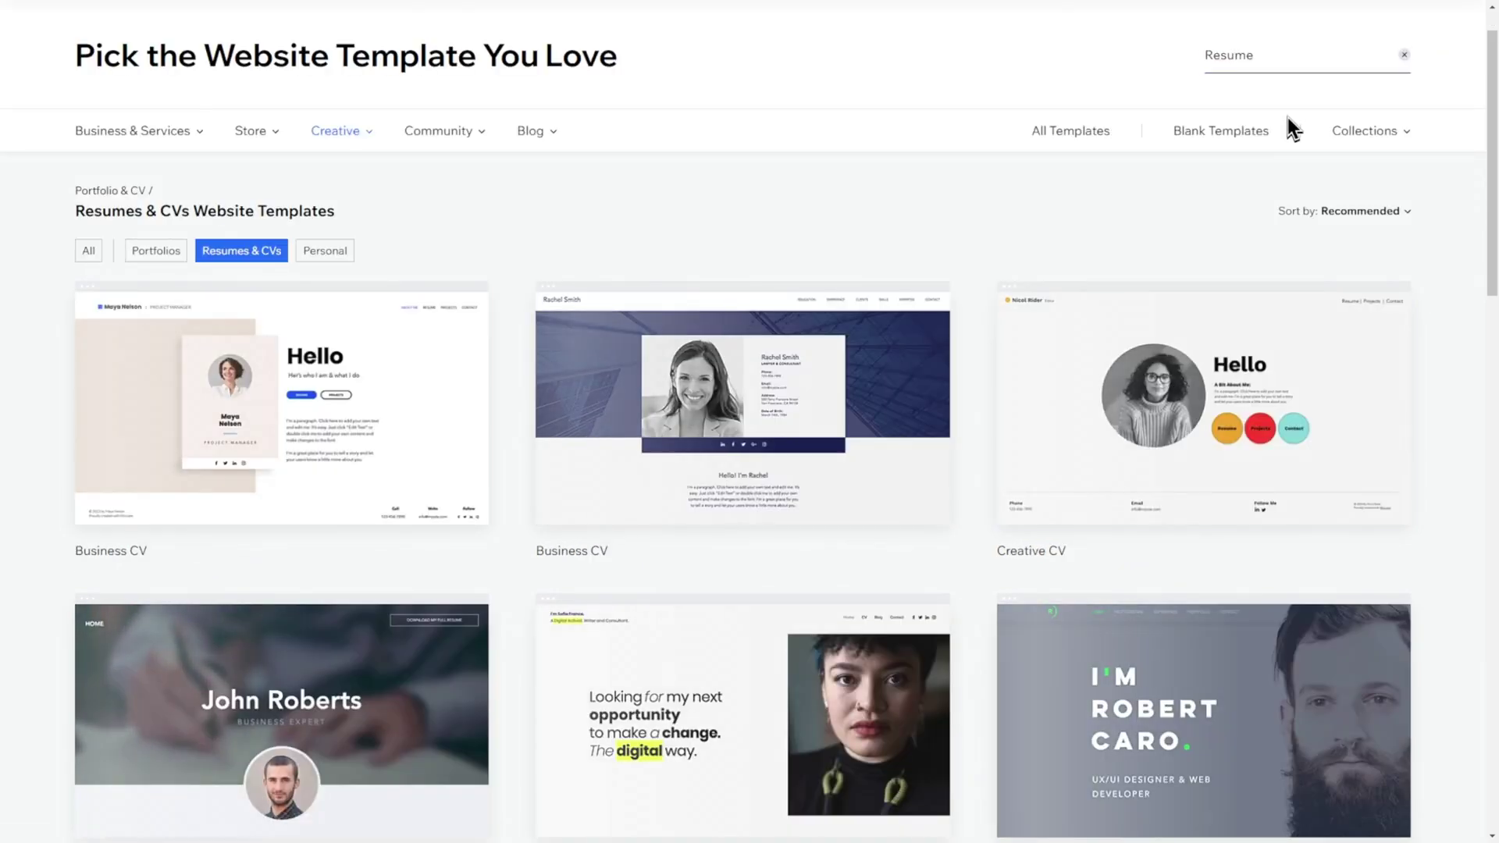
scroll(1003, 351, "down", 4)
scroll(1001, 347, "down", 5)
left_click(1202, 280)
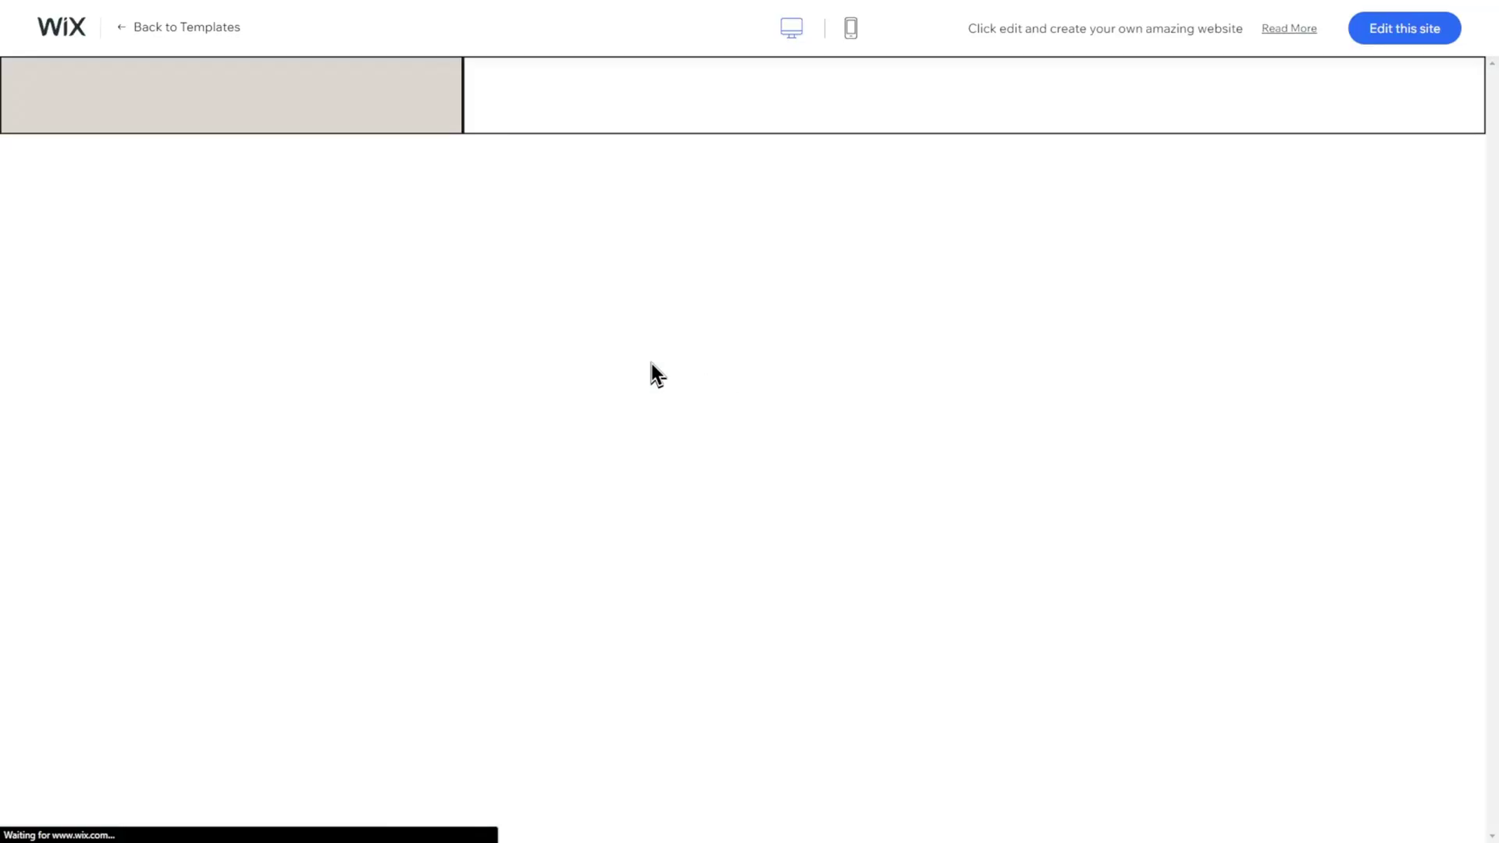
scroll(639, 322, "down", 8)
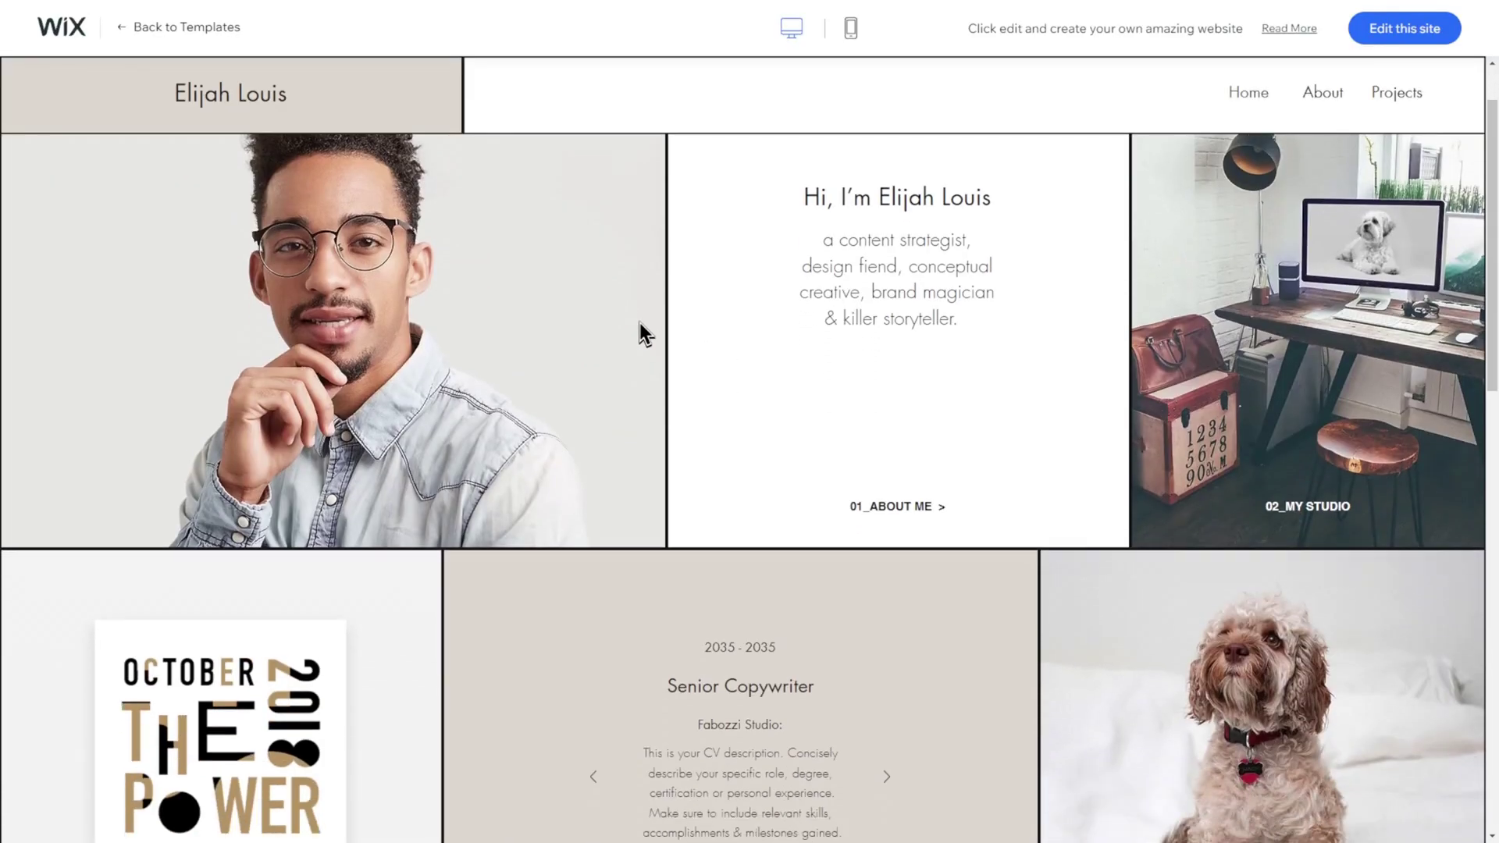
scroll(640, 322, "down", 6)
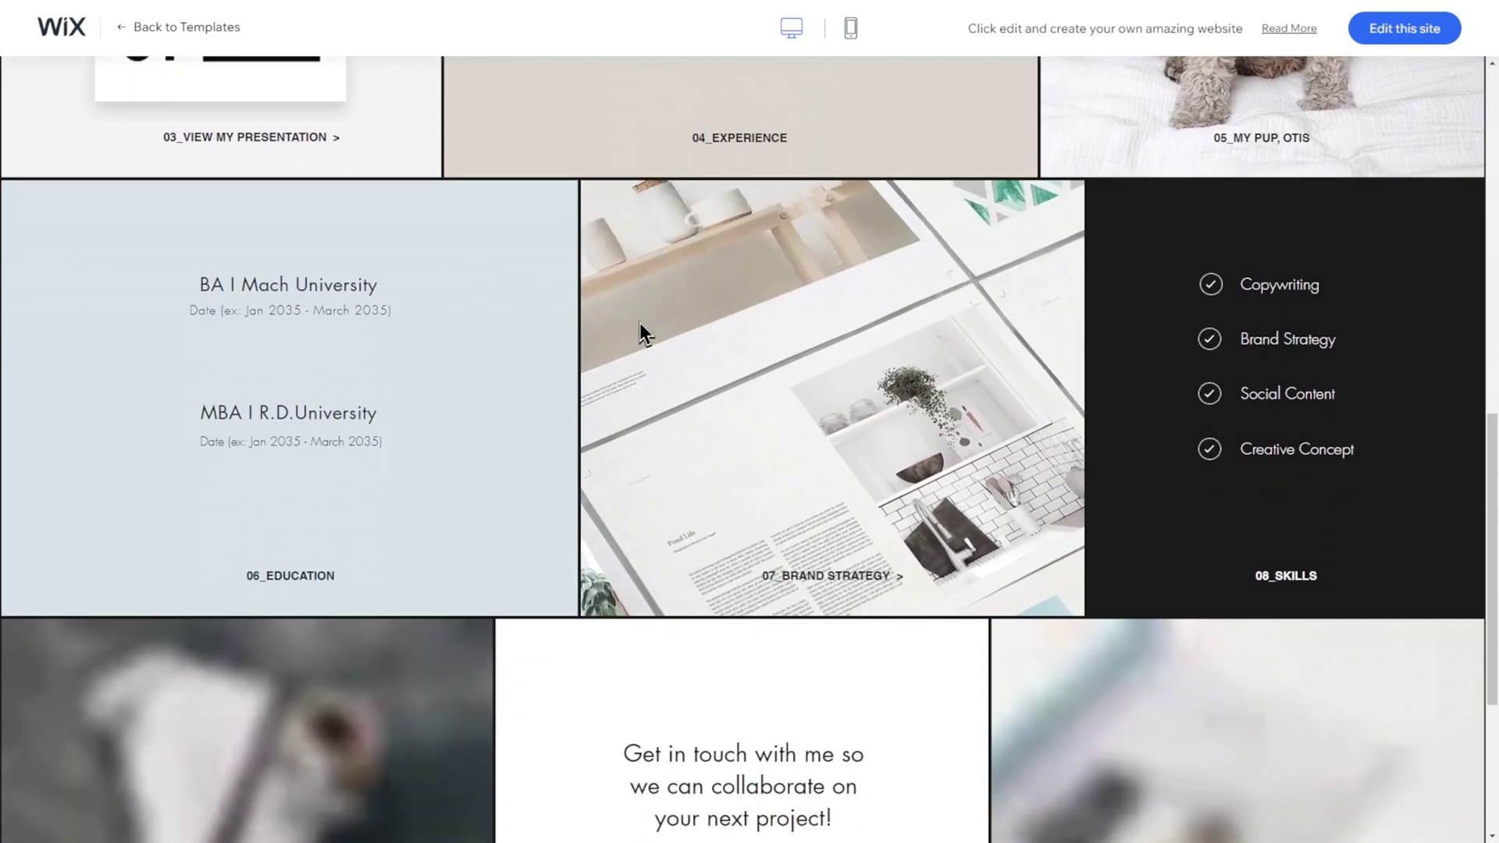
scroll(639, 322, "up", 5)
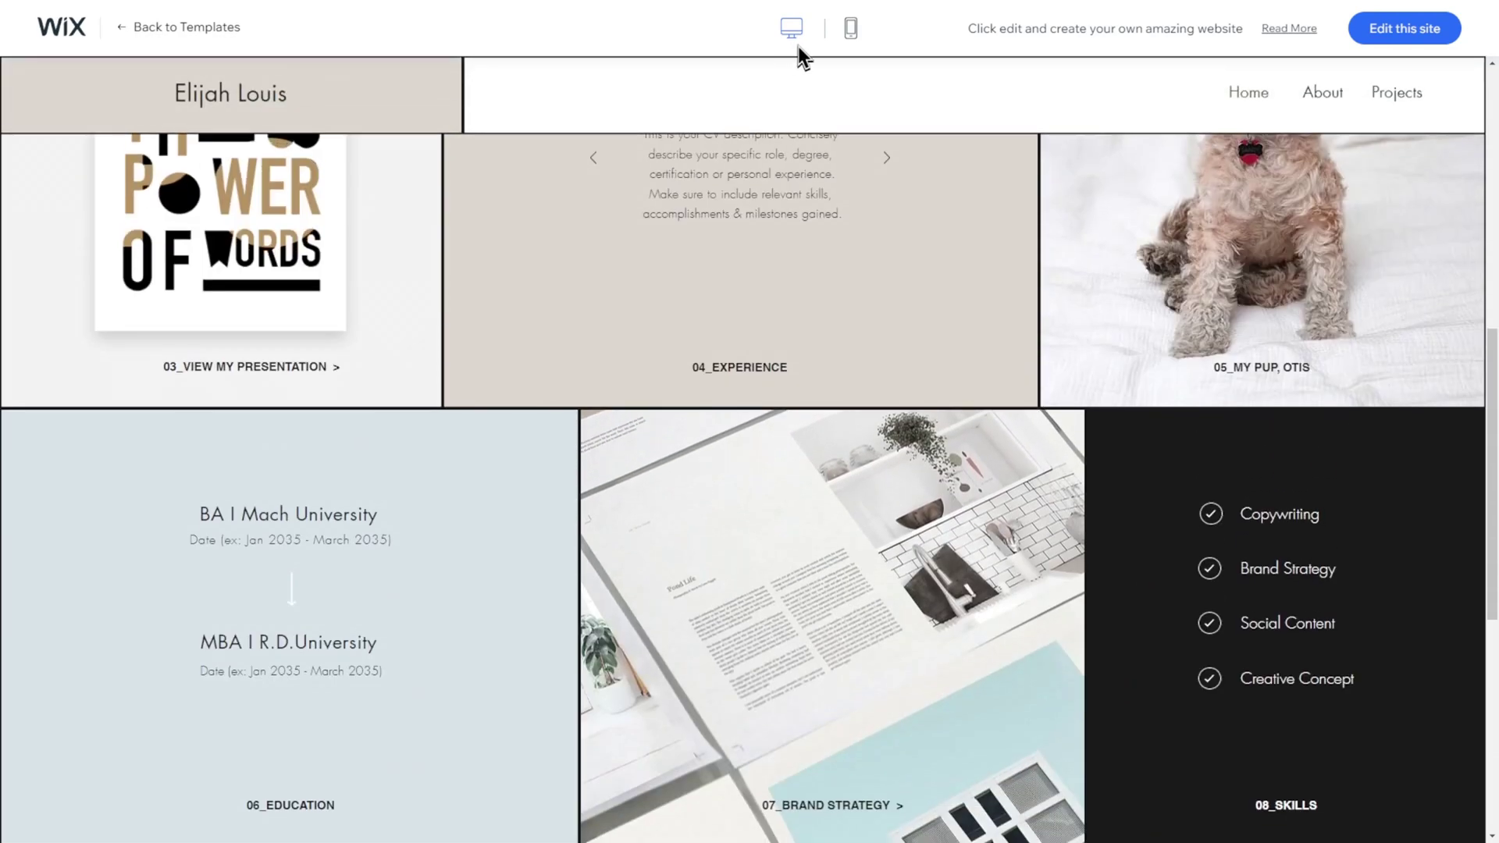
left_click(847, 33)
scroll(750, 398, "down", 15)
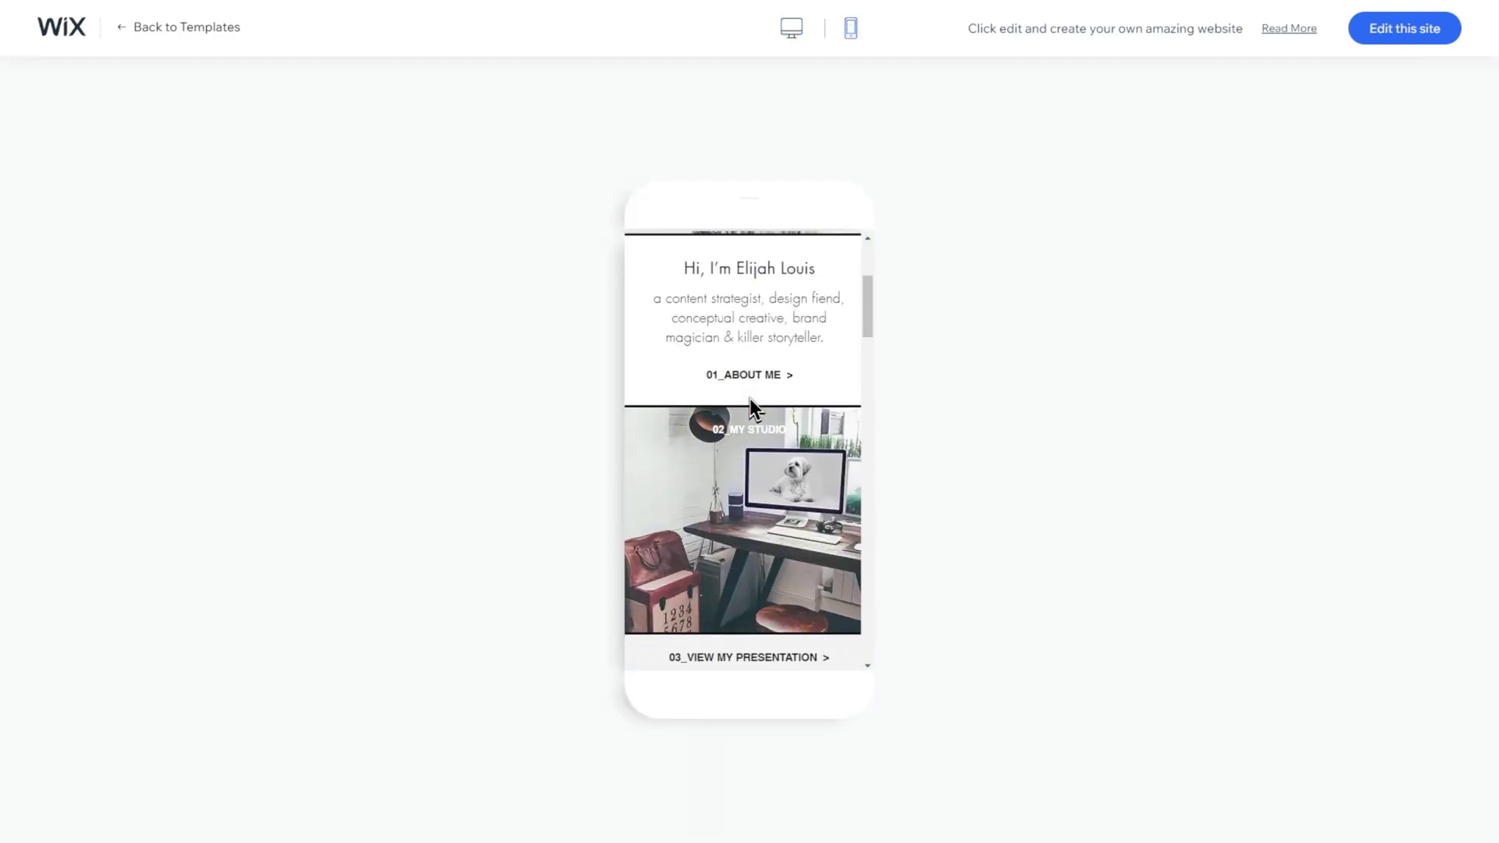
scroll(750, 398, "down", 10)
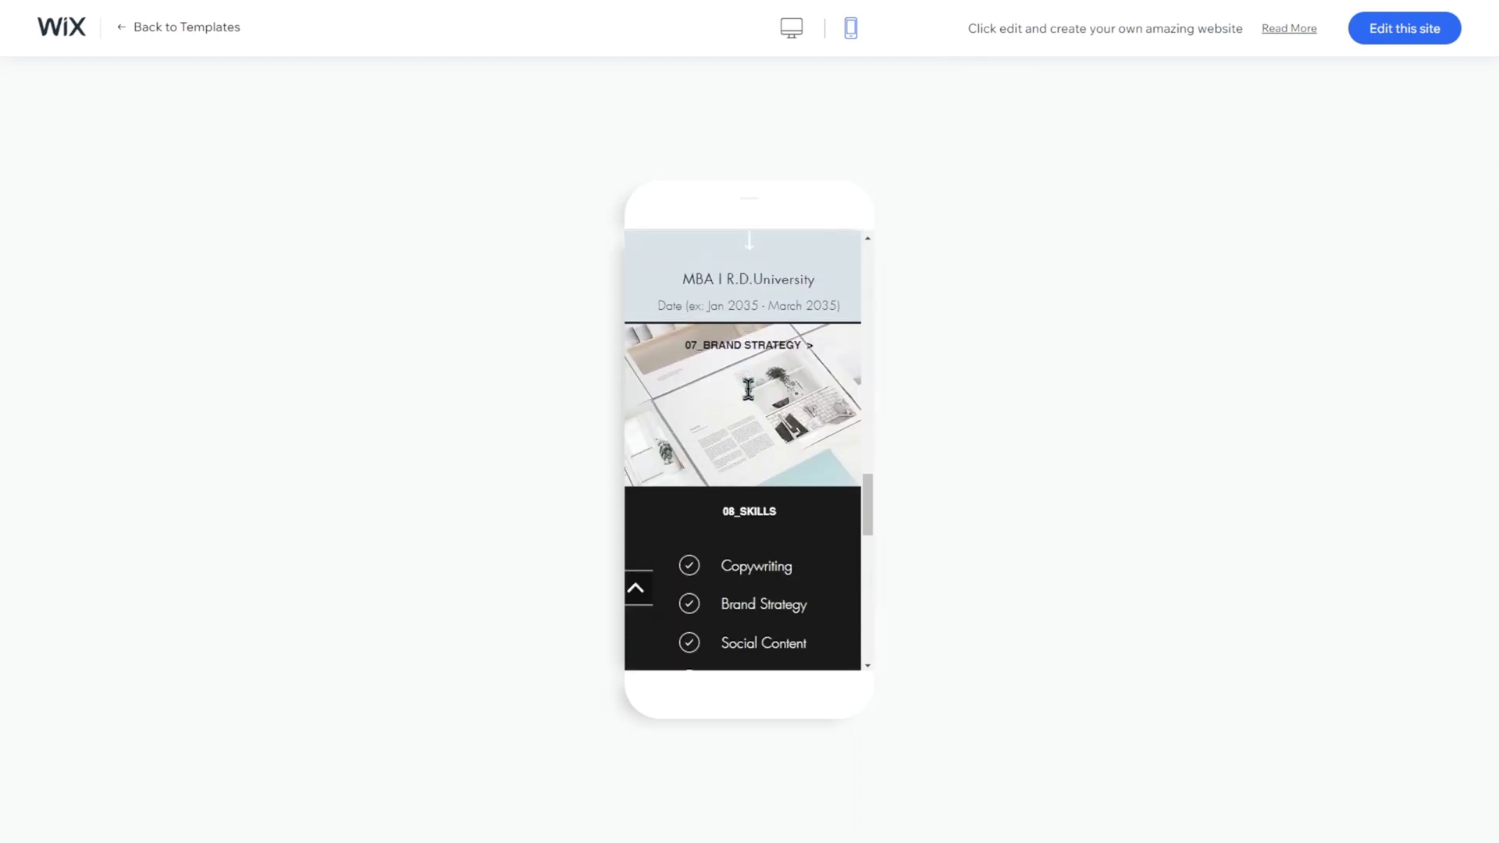
left_click(209, 26)
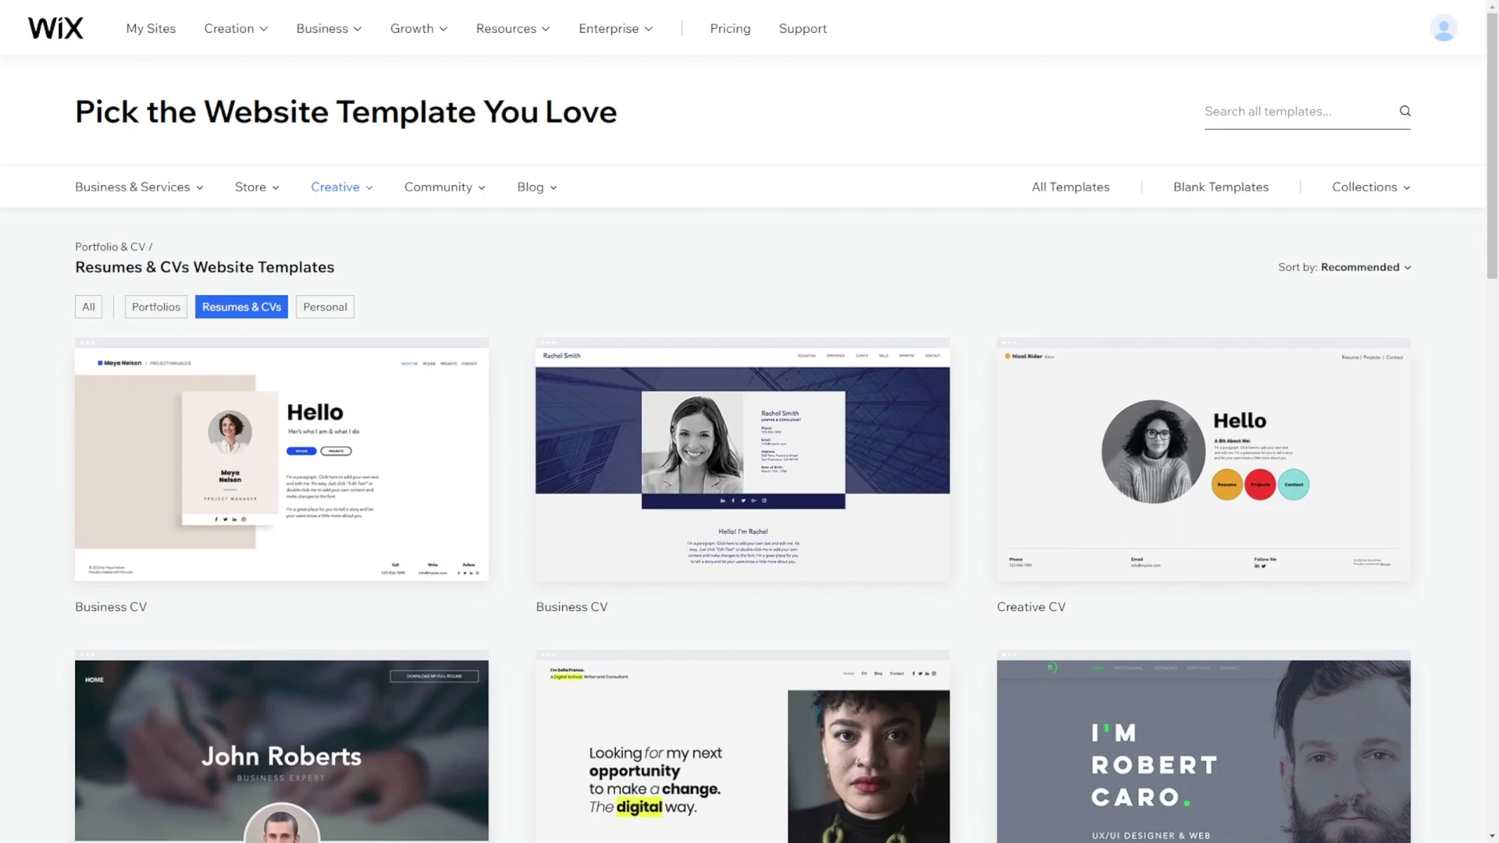
scroll(843, 219, "down", 1)
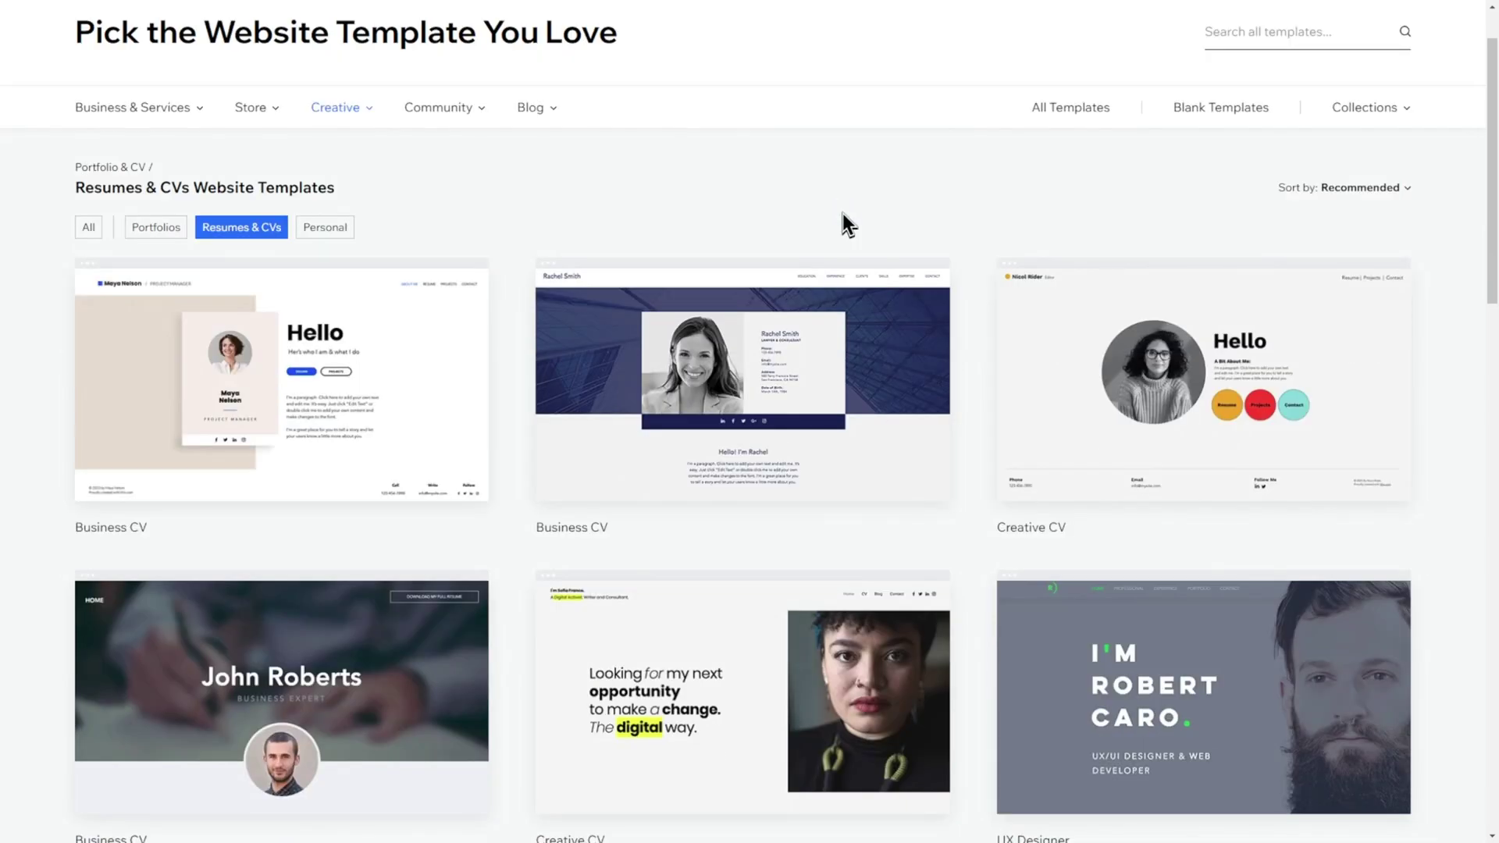
scroll(841, 213, "down", 8)
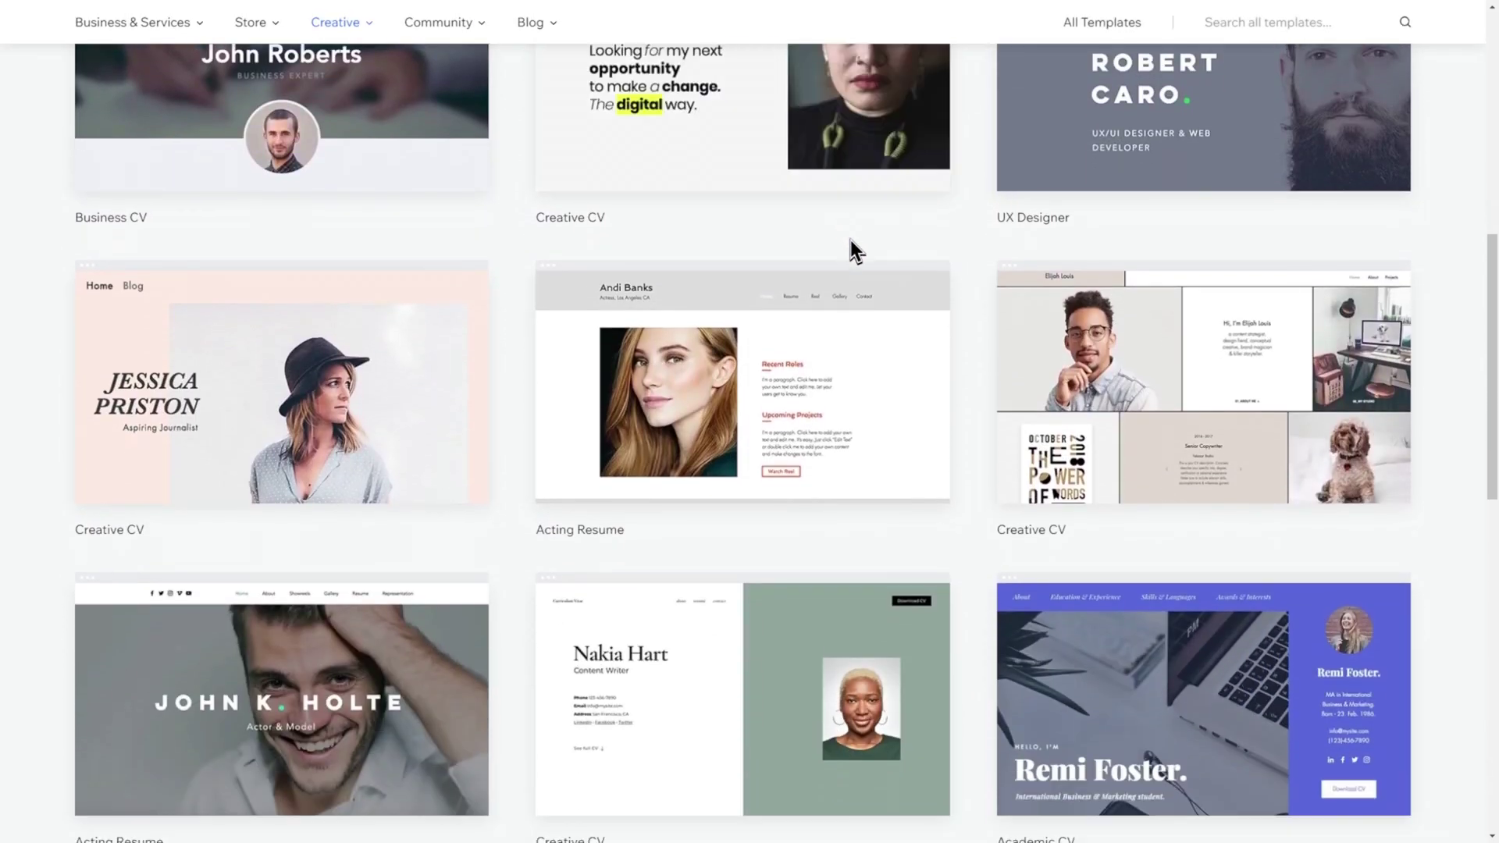
mouse_move(1198, 437)
left_click(1206, 361)
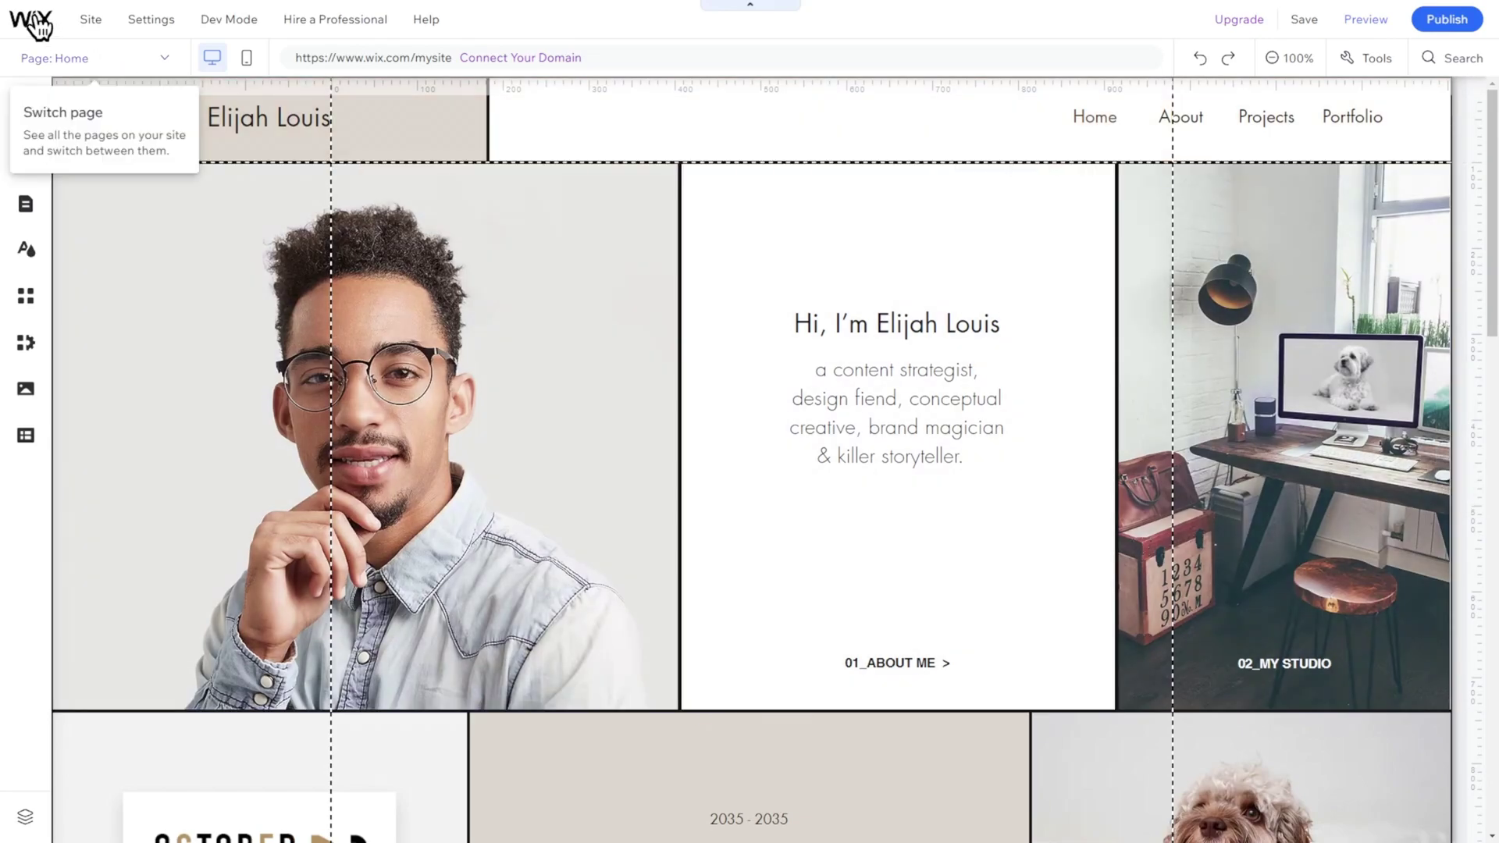
Step: Try the editor's search, zoom out and back, redo, and toggle mobile and desktop views
mouse_move(37, 31)
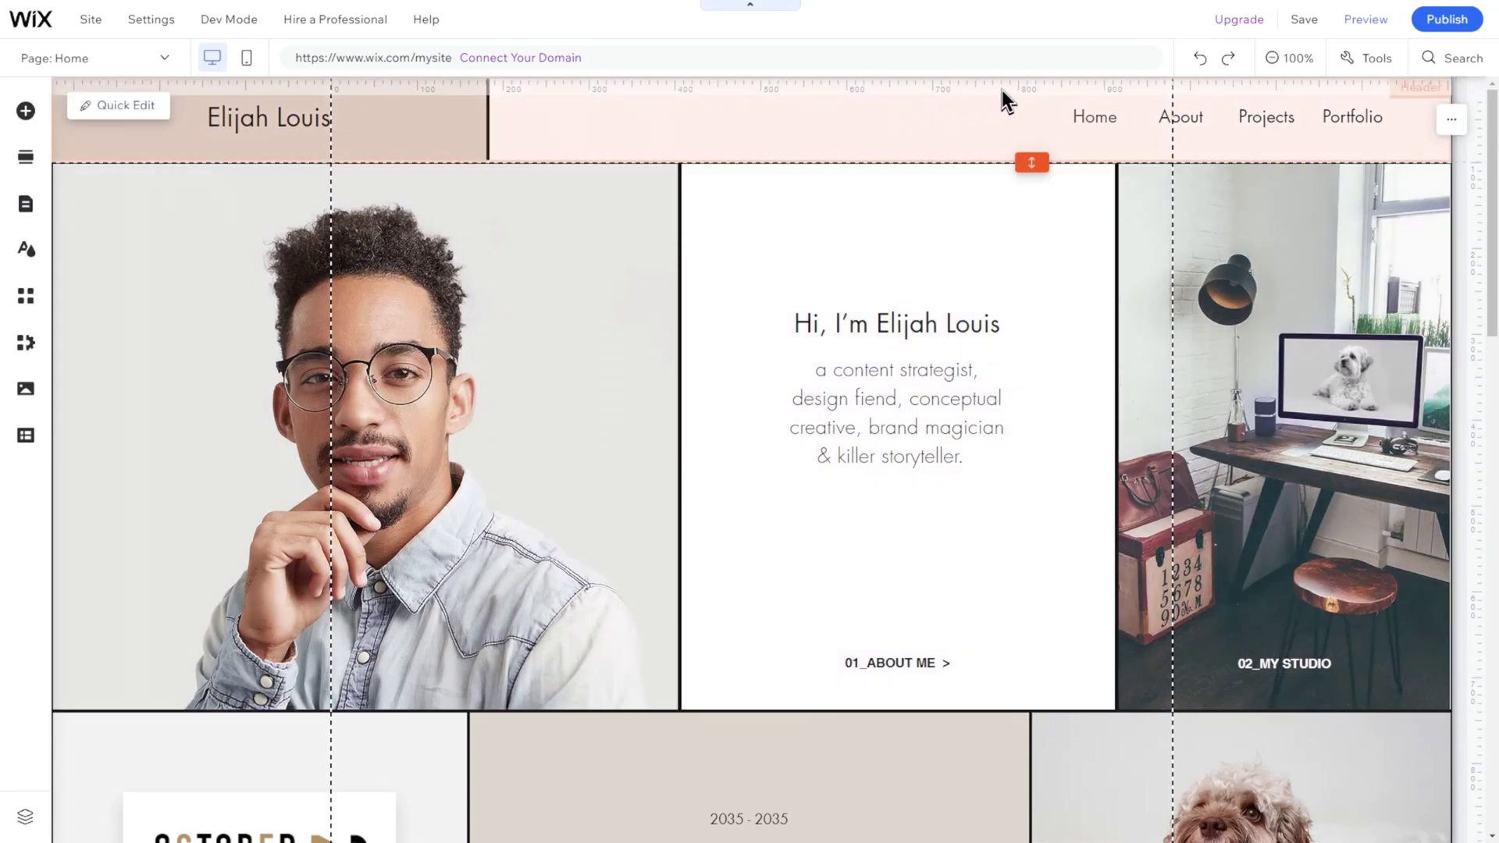
left_click(1432, 59)
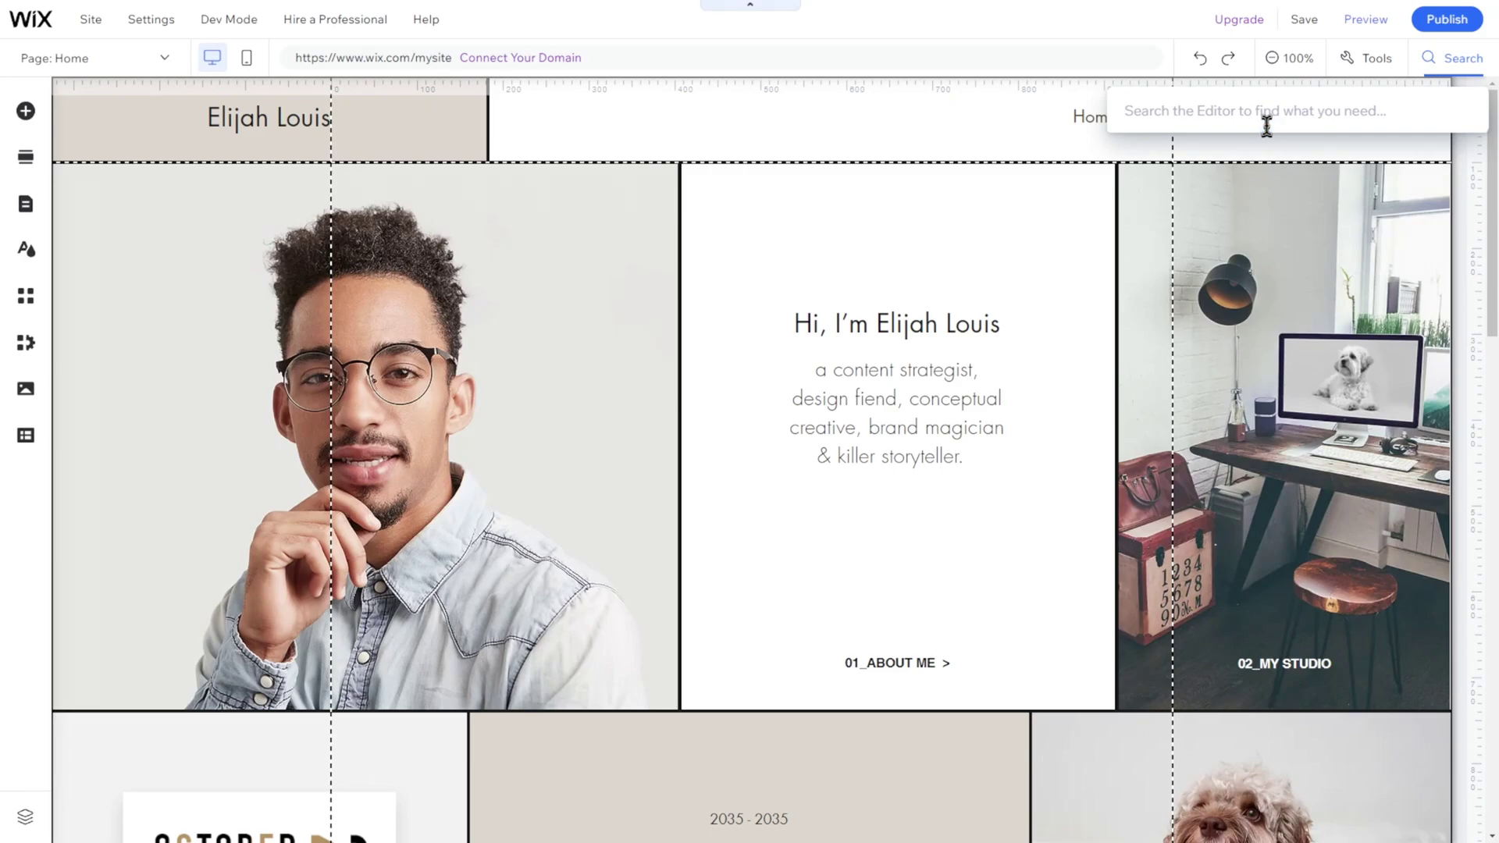
left_click(1290, 60)
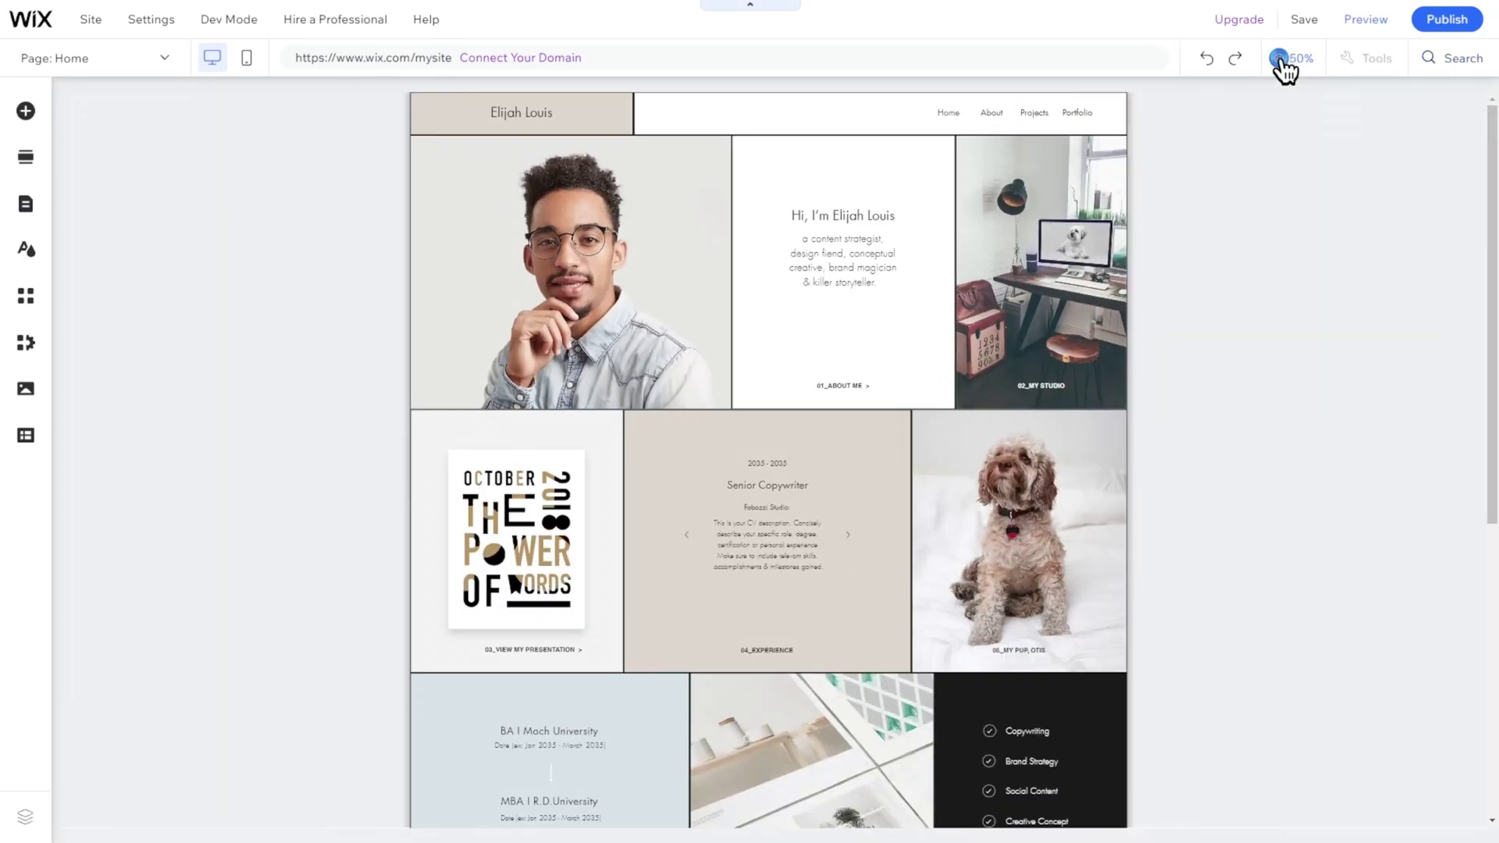
left_click(1280, 60)
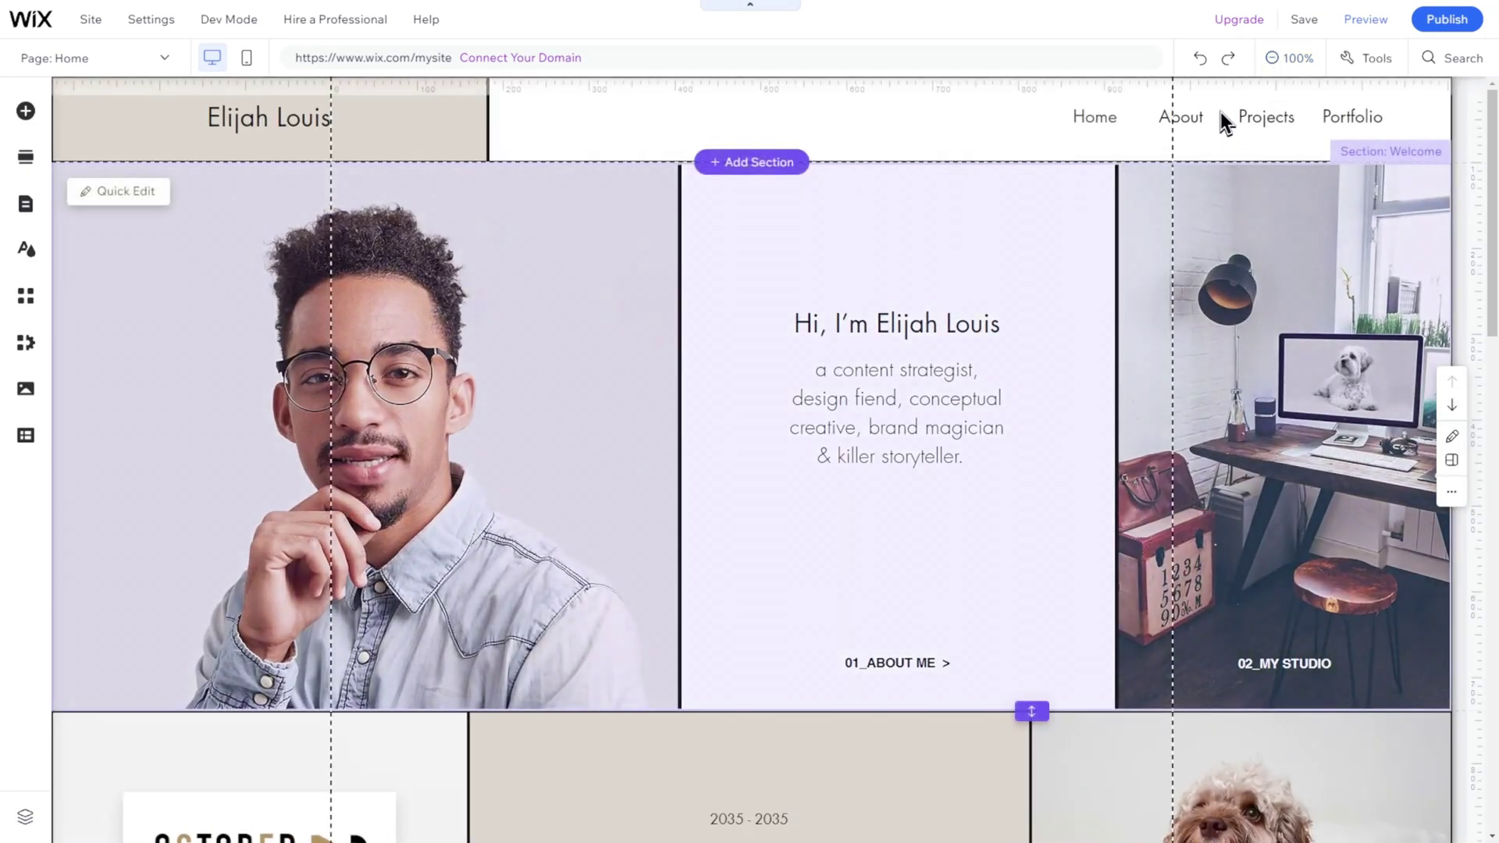
left_click(1228, 60)
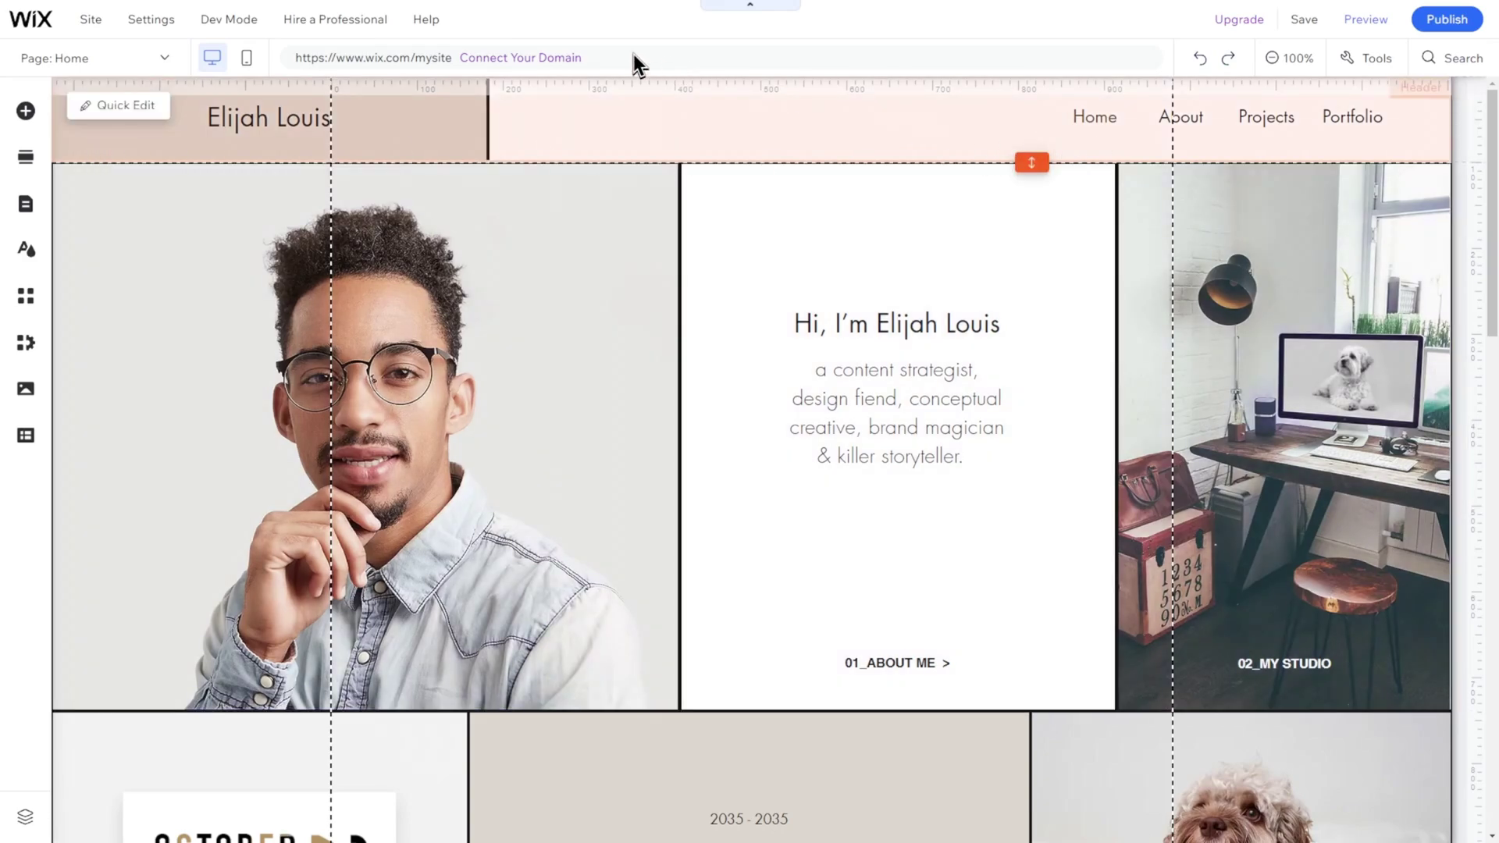
left_click(243, 59)
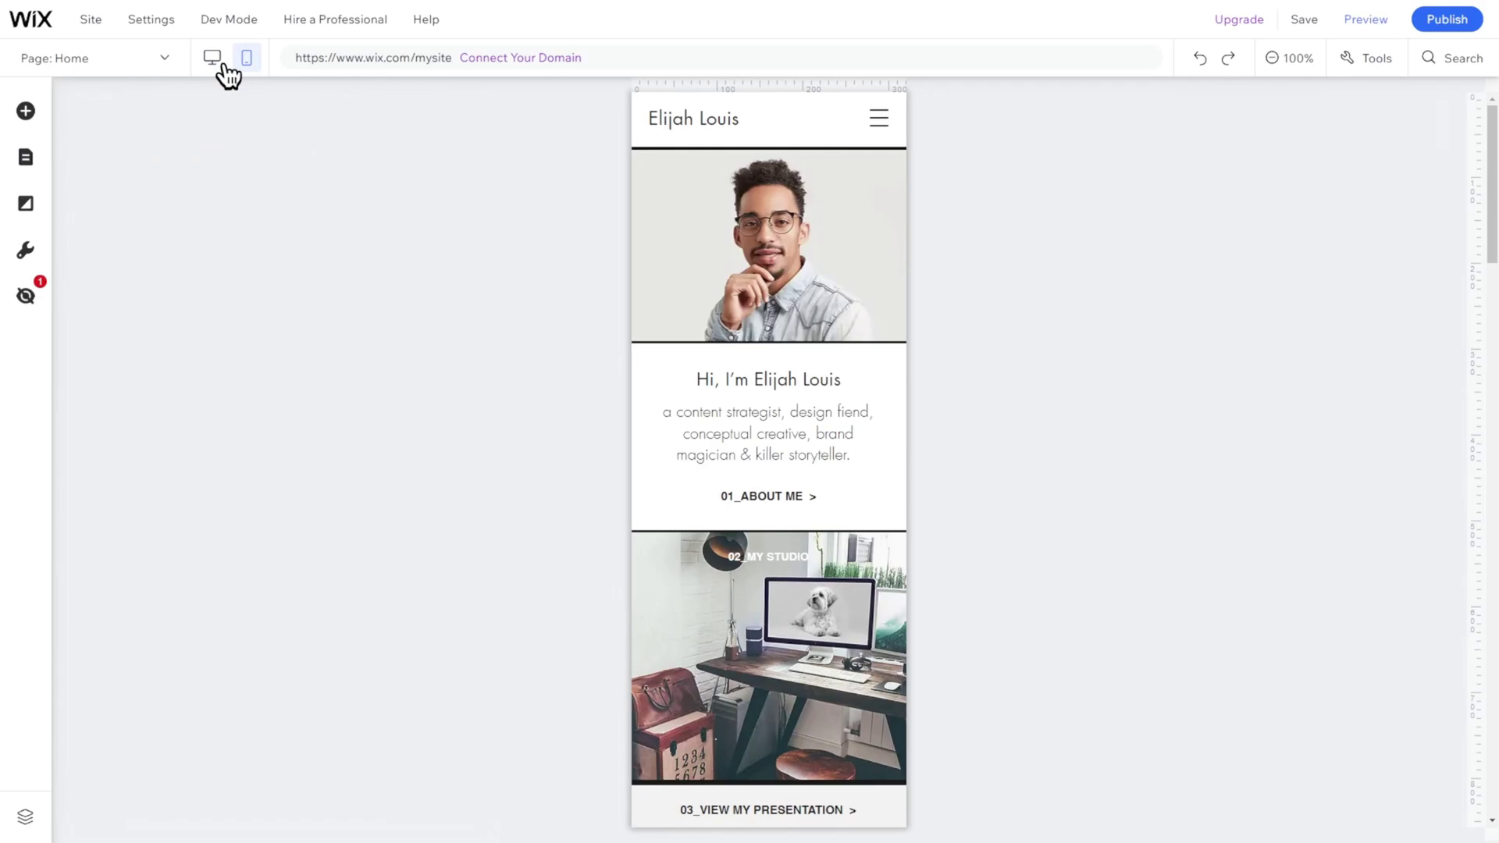
left_click(212, 57)
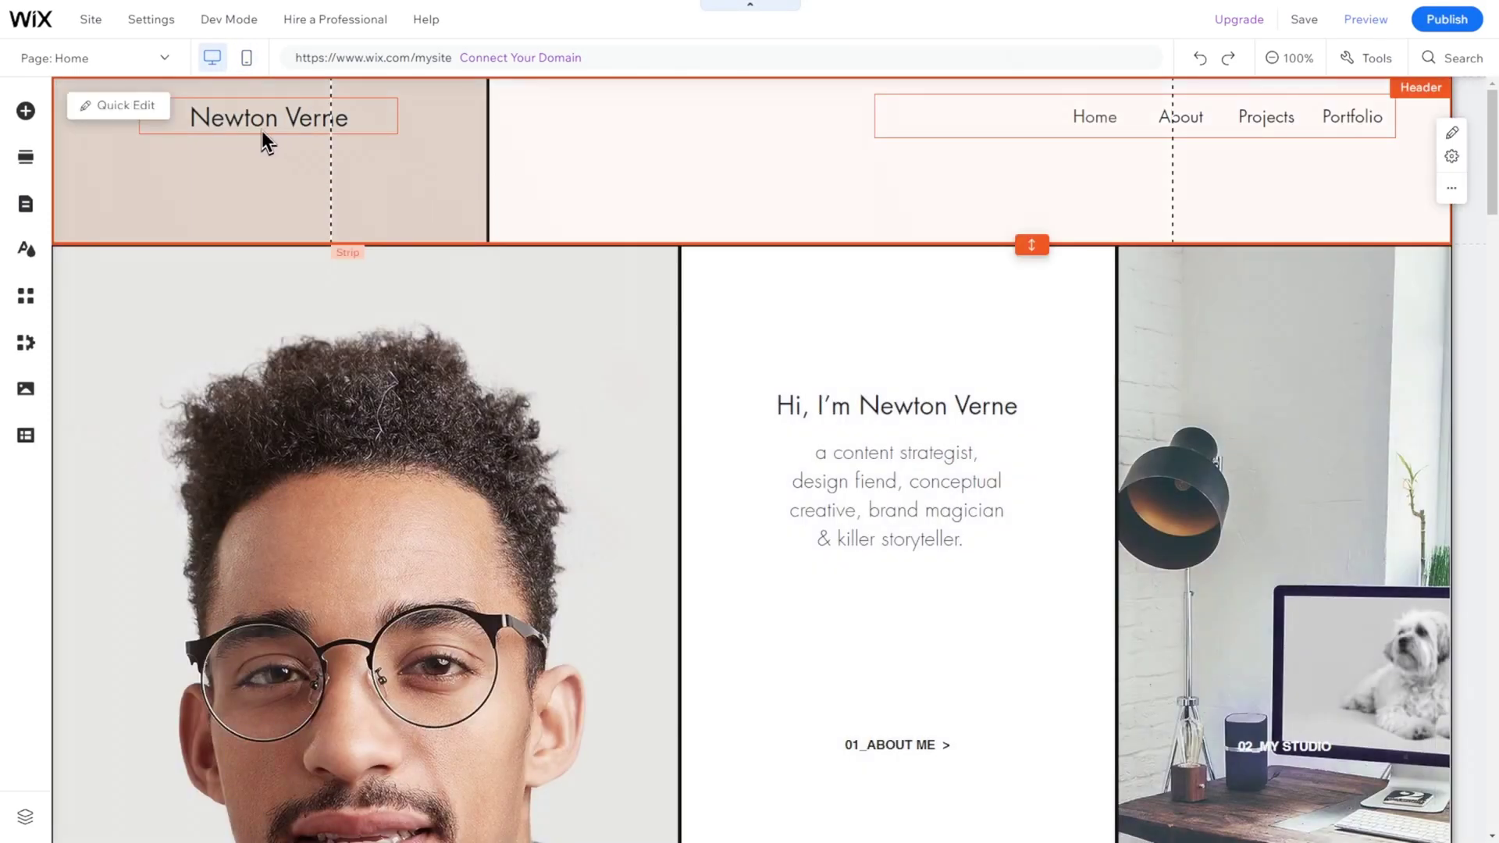
Step: Peek at the pages list, select the header, and scroll down the Home page
left_click(156, 62)
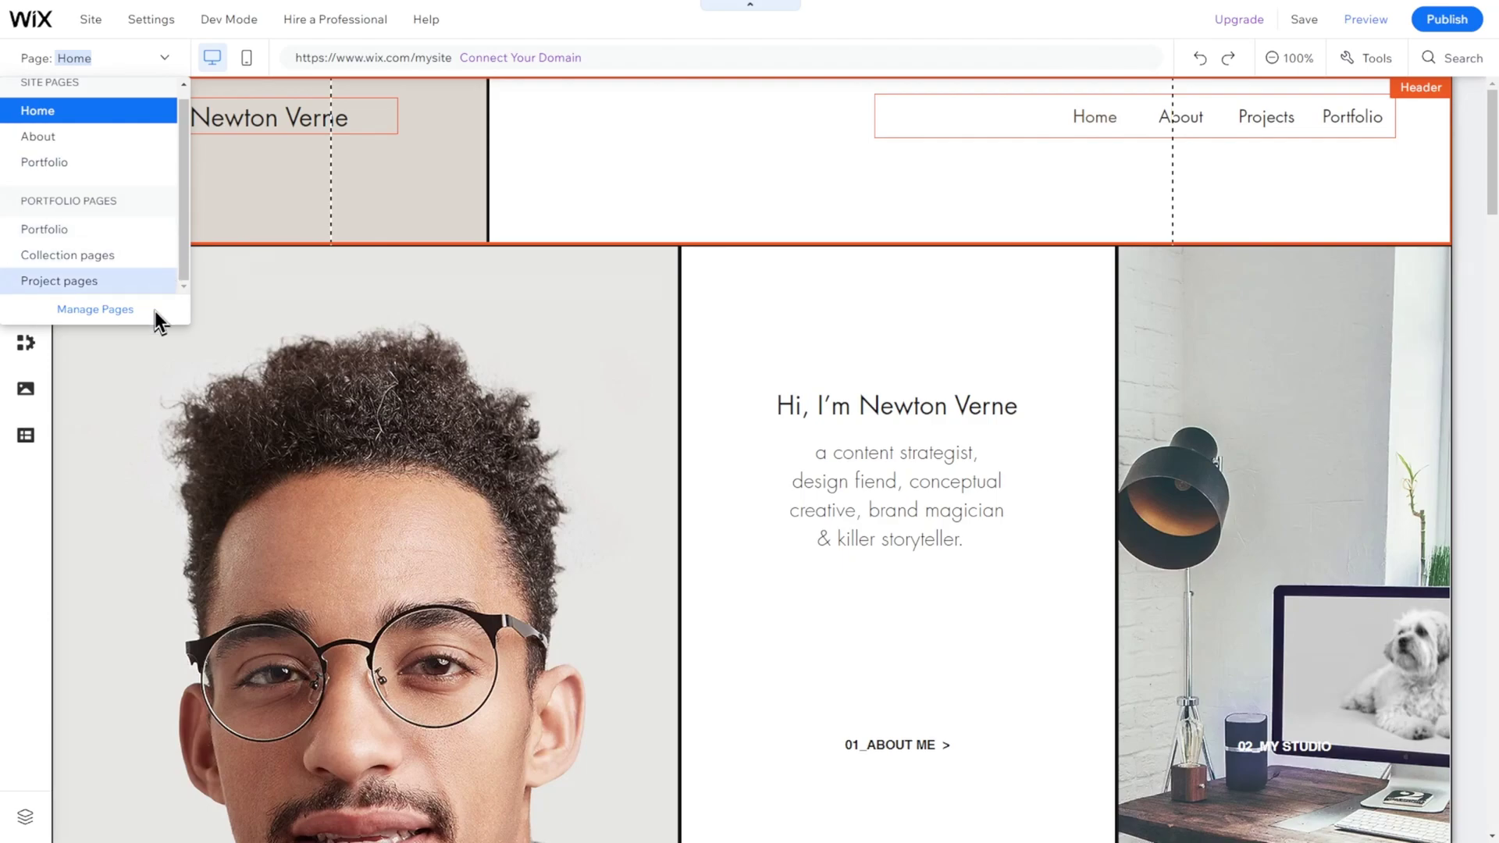
left_click(166, 59)
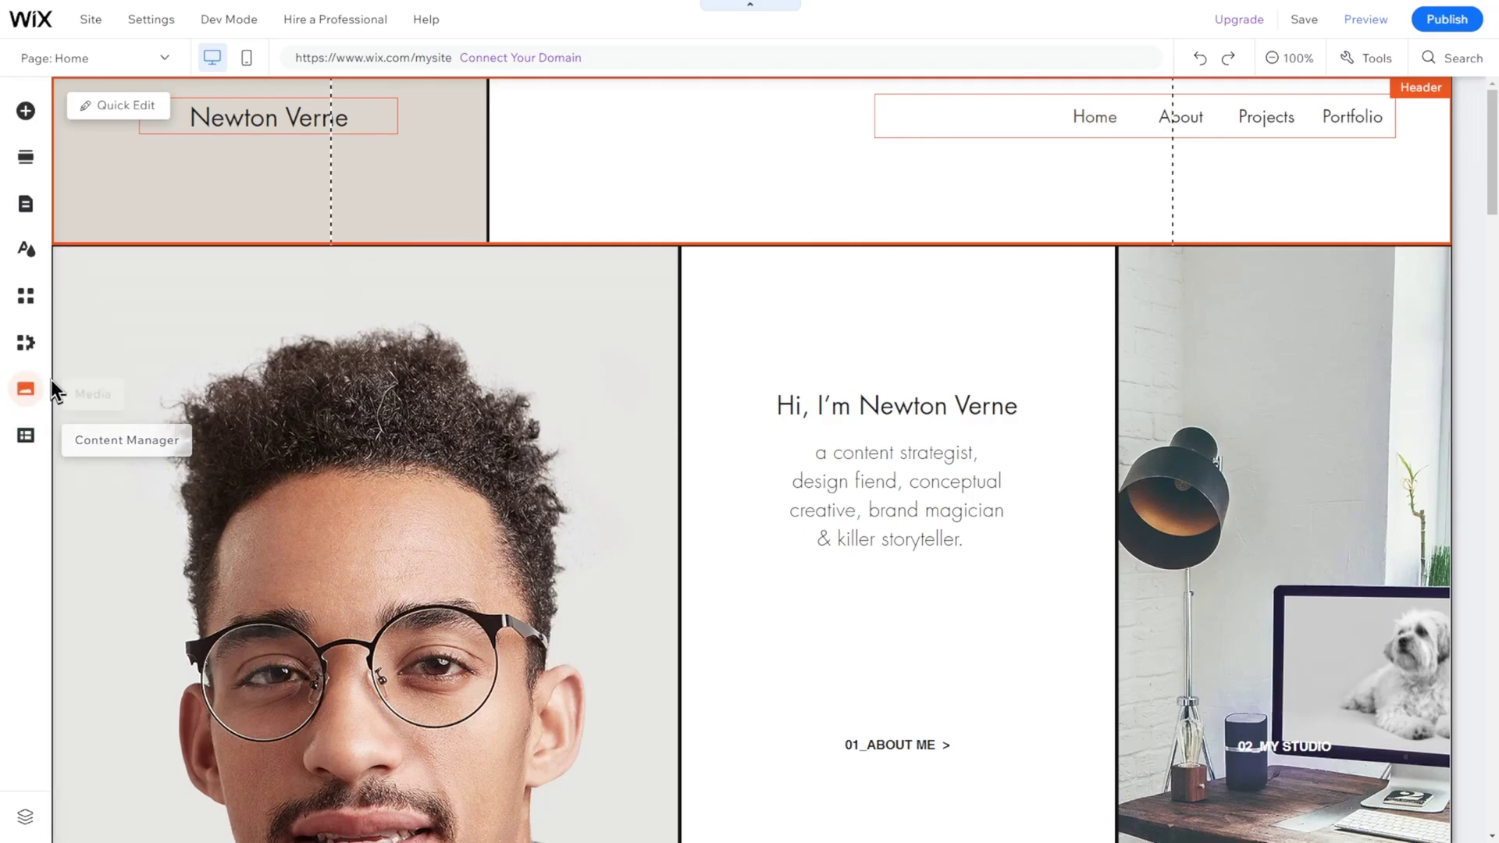
left_click(785, 189)
scroll(788, 189, "down", 9)
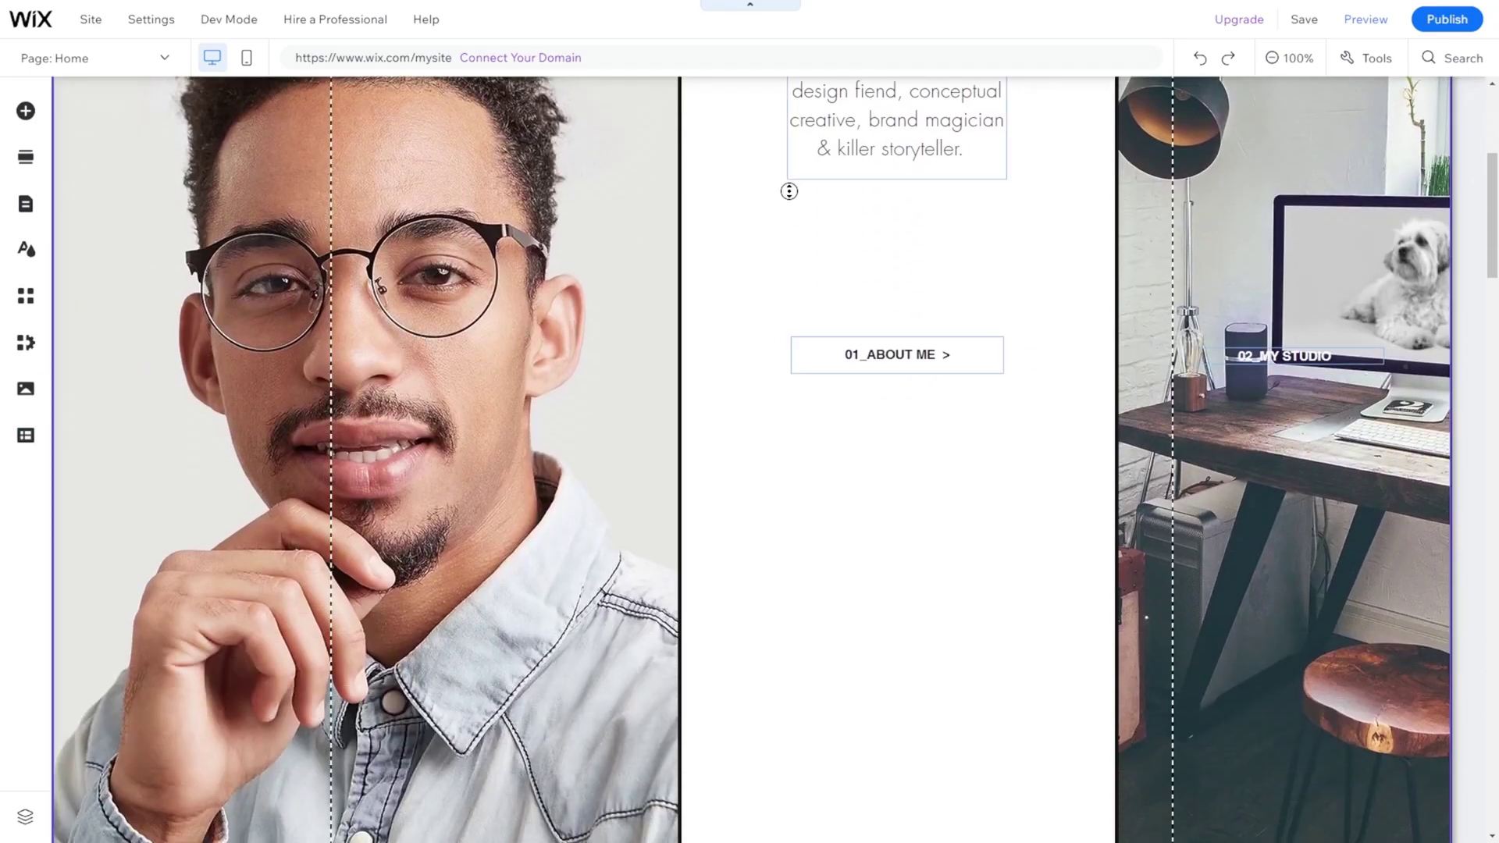
scroll(789, 232, "down", 12)
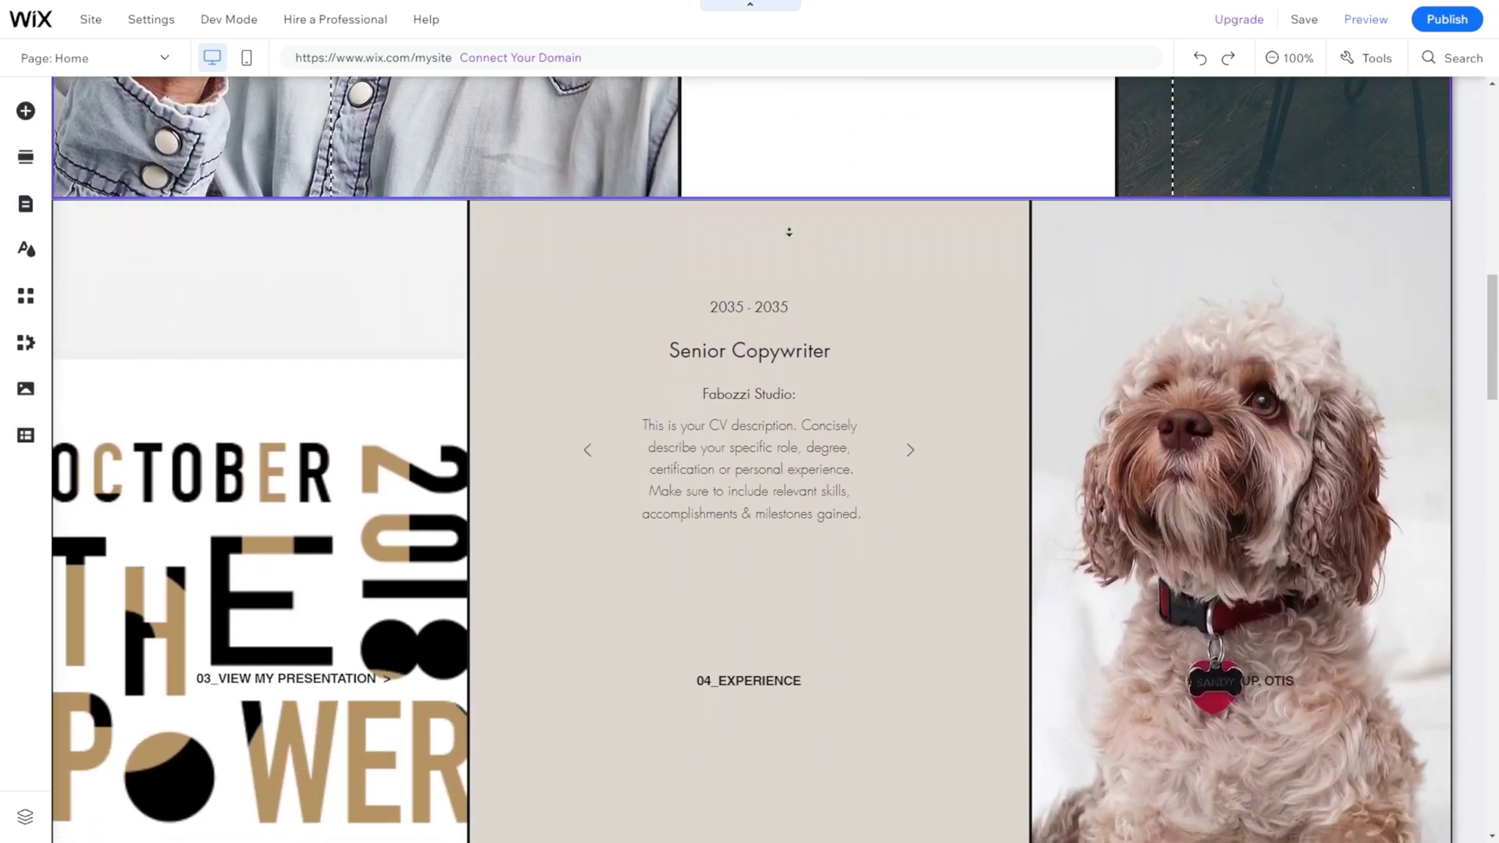
scroll(789, 232, "down", 12)
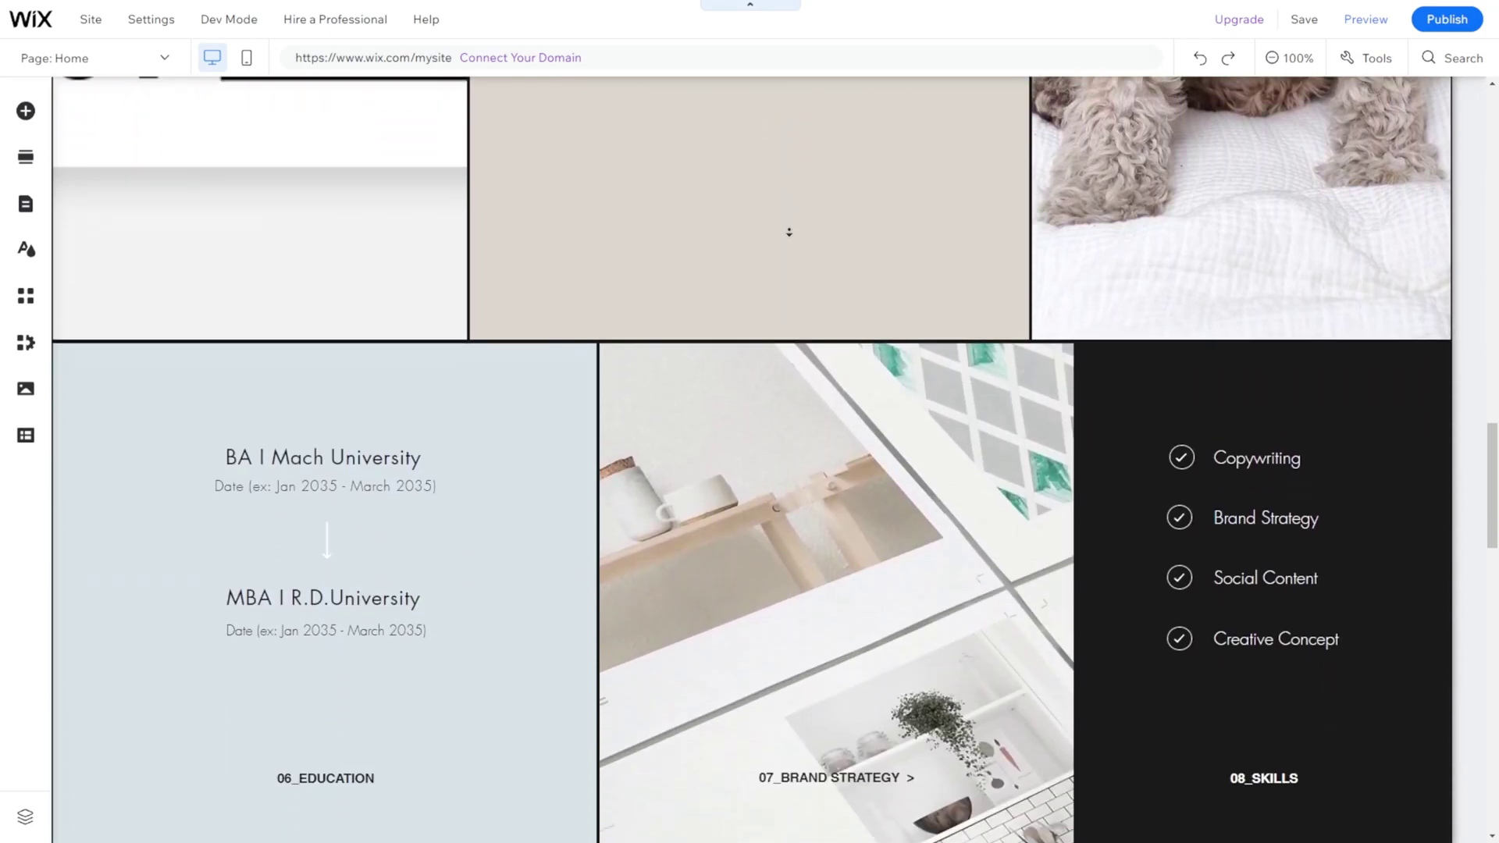
scroll(789, 232, "down", 12)
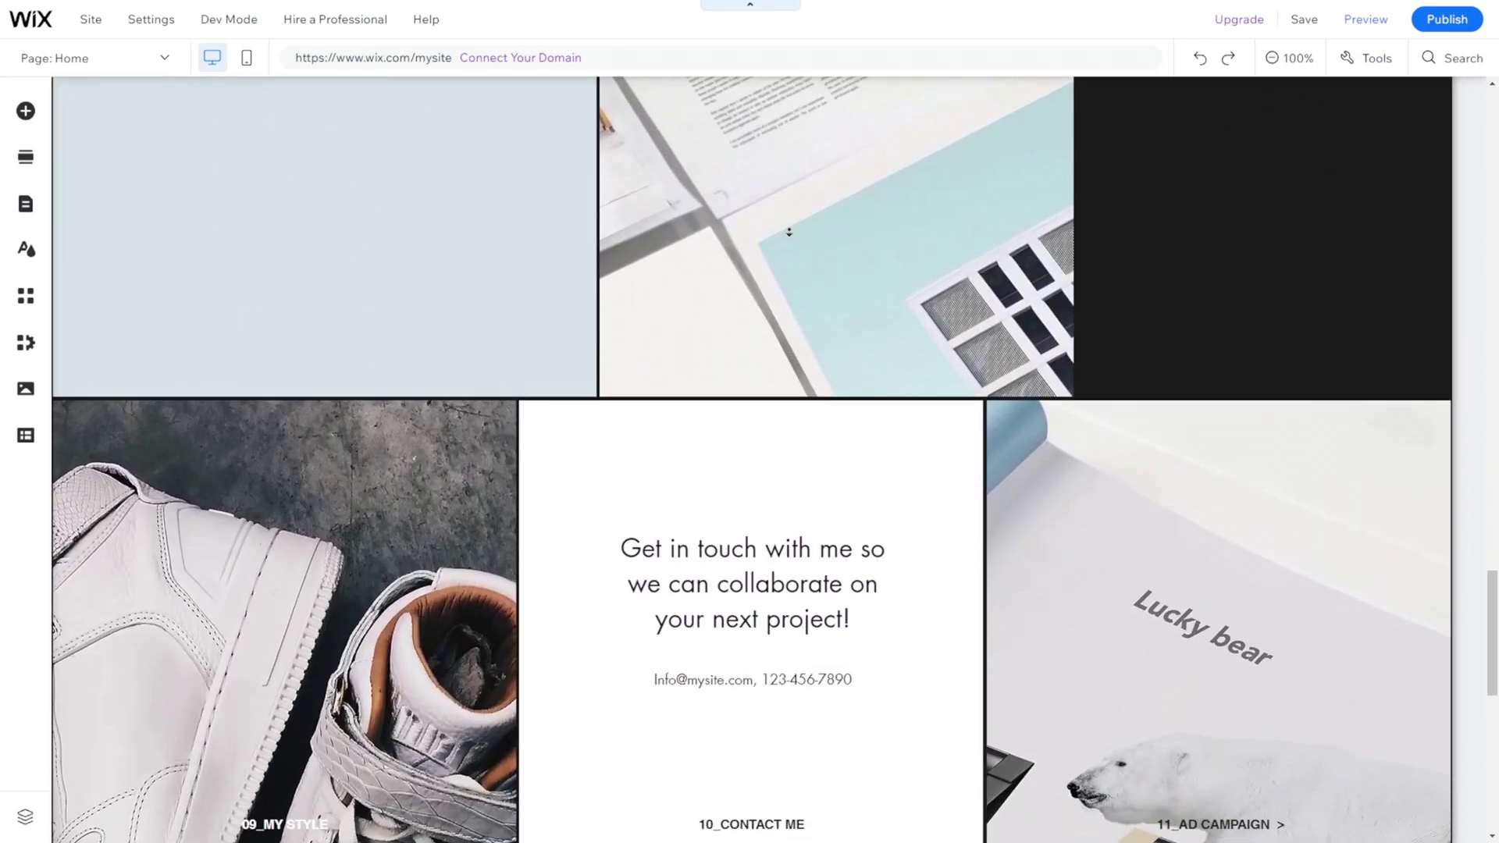
scroll(788, 232, "down", 5)
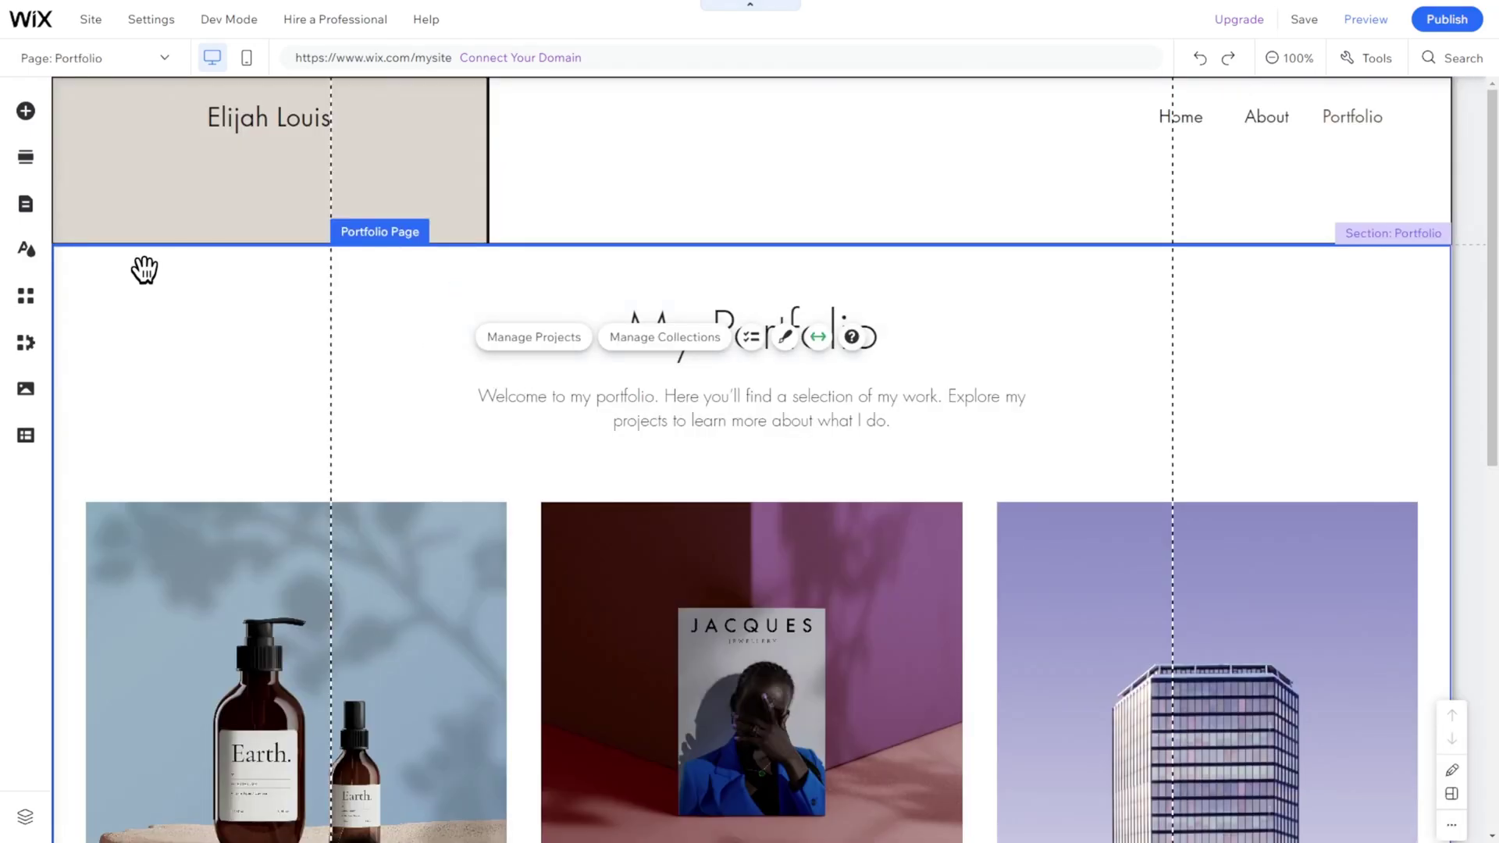
Step: In Site Pages and Menu, make the Portfolio page visible in the site menu
left_click(26, 205)
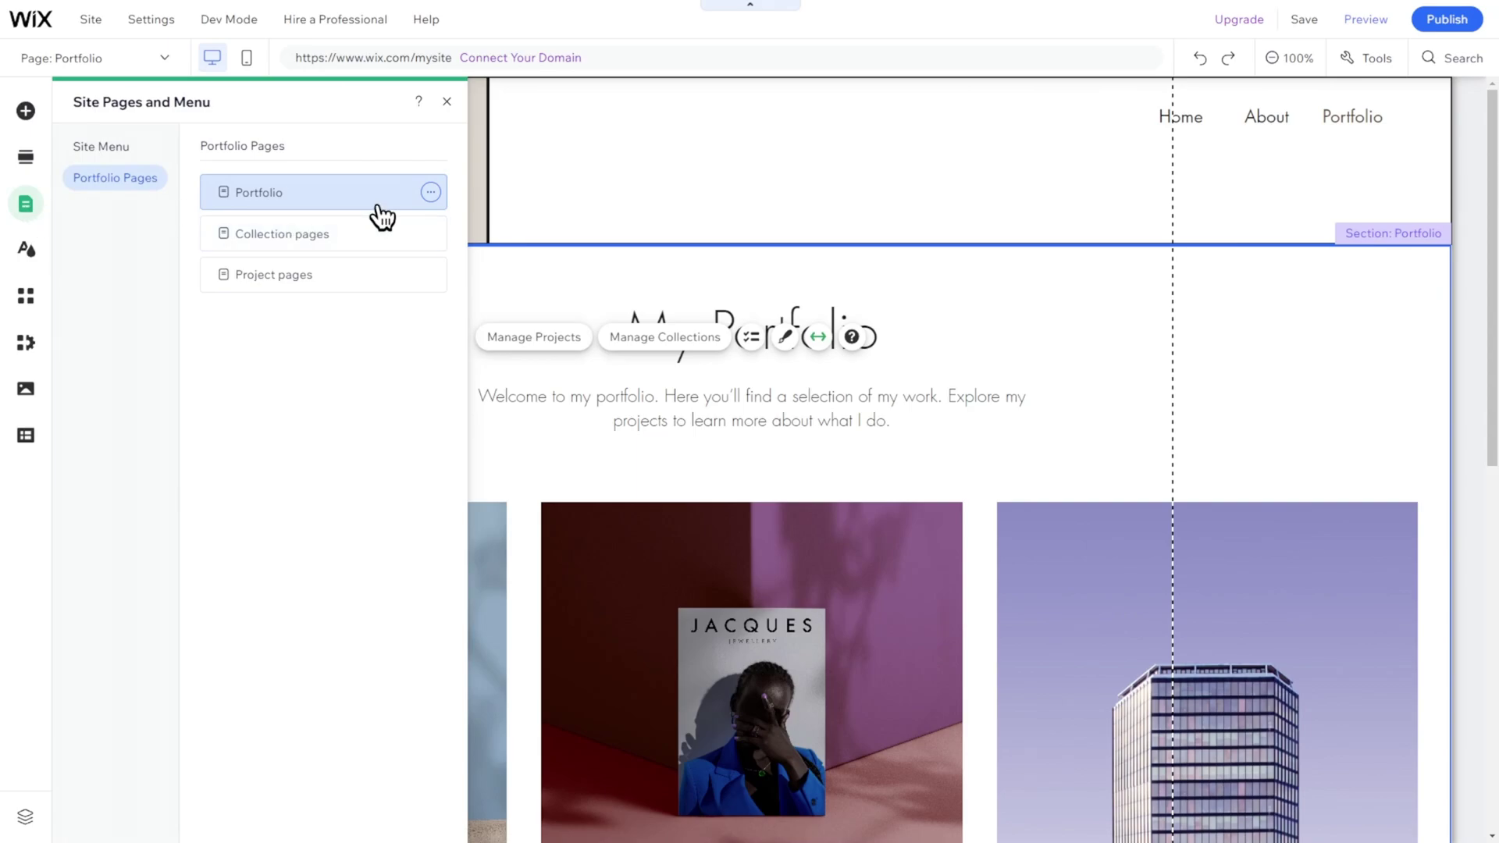
left_click(129, 148)
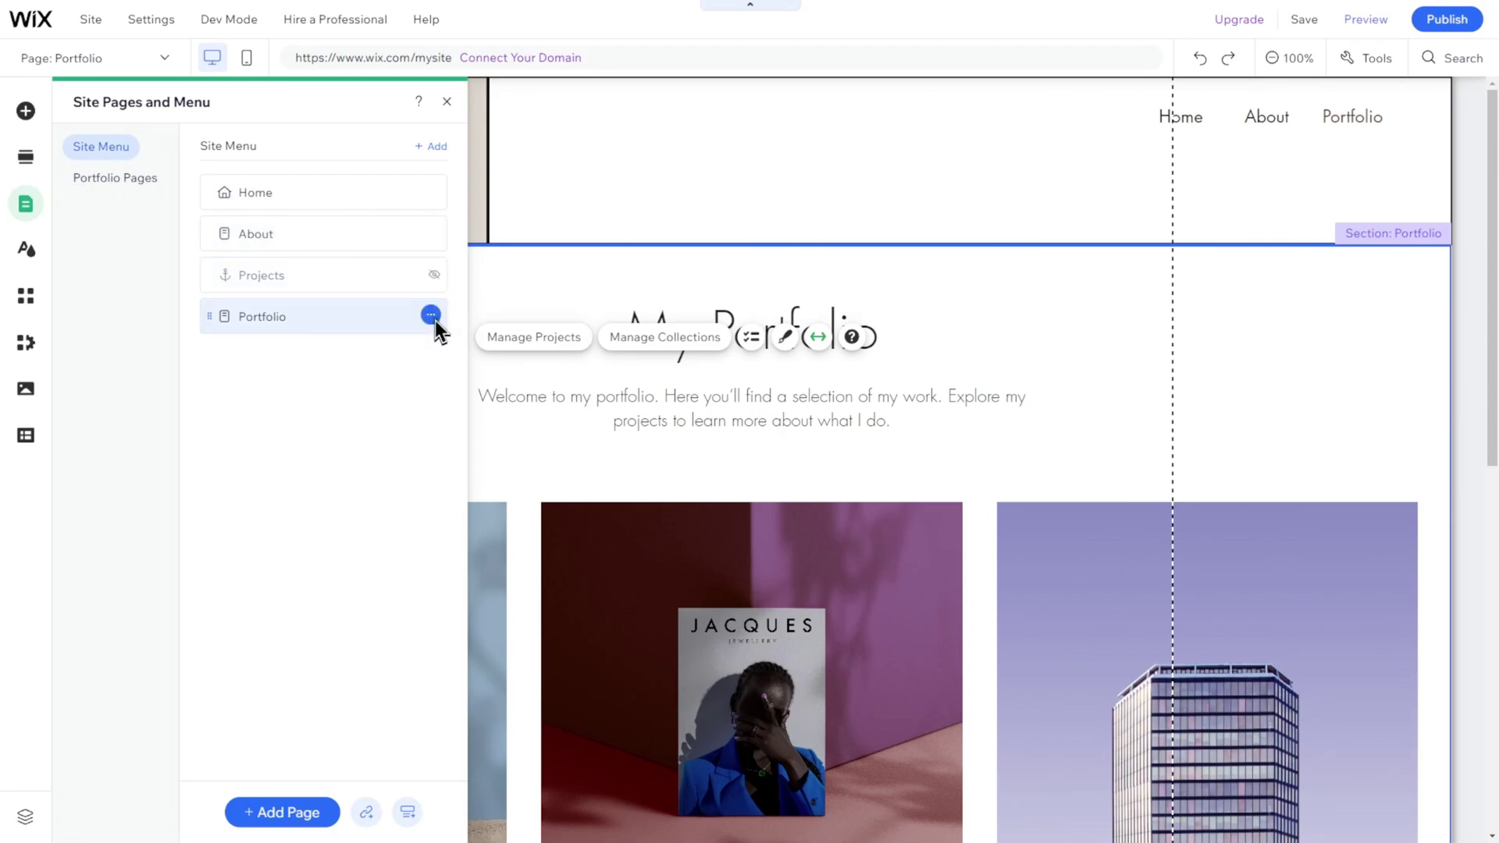
left_click(431, 317)
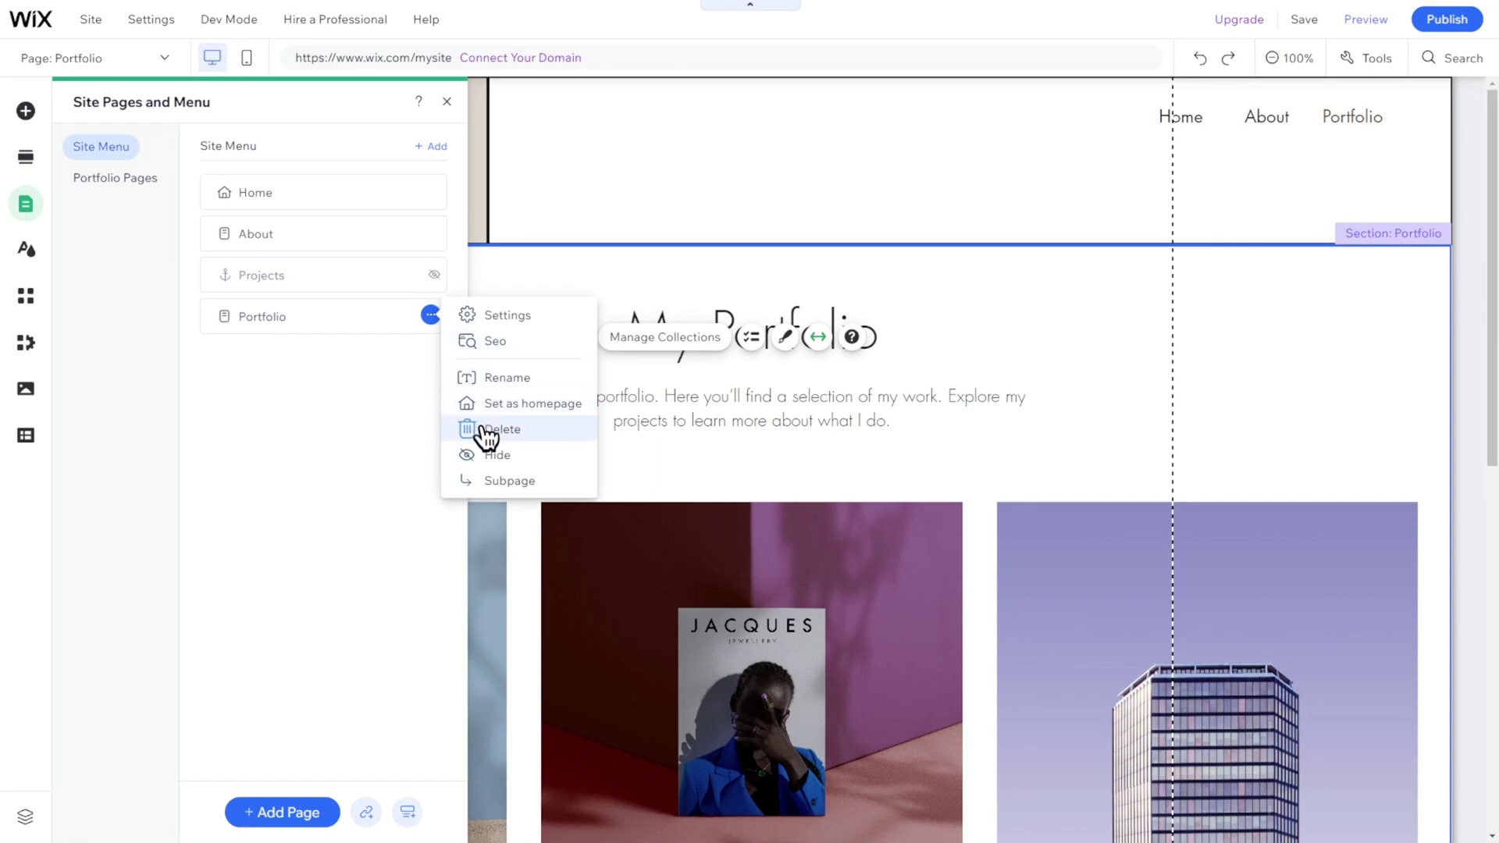
left_click(491, 460)
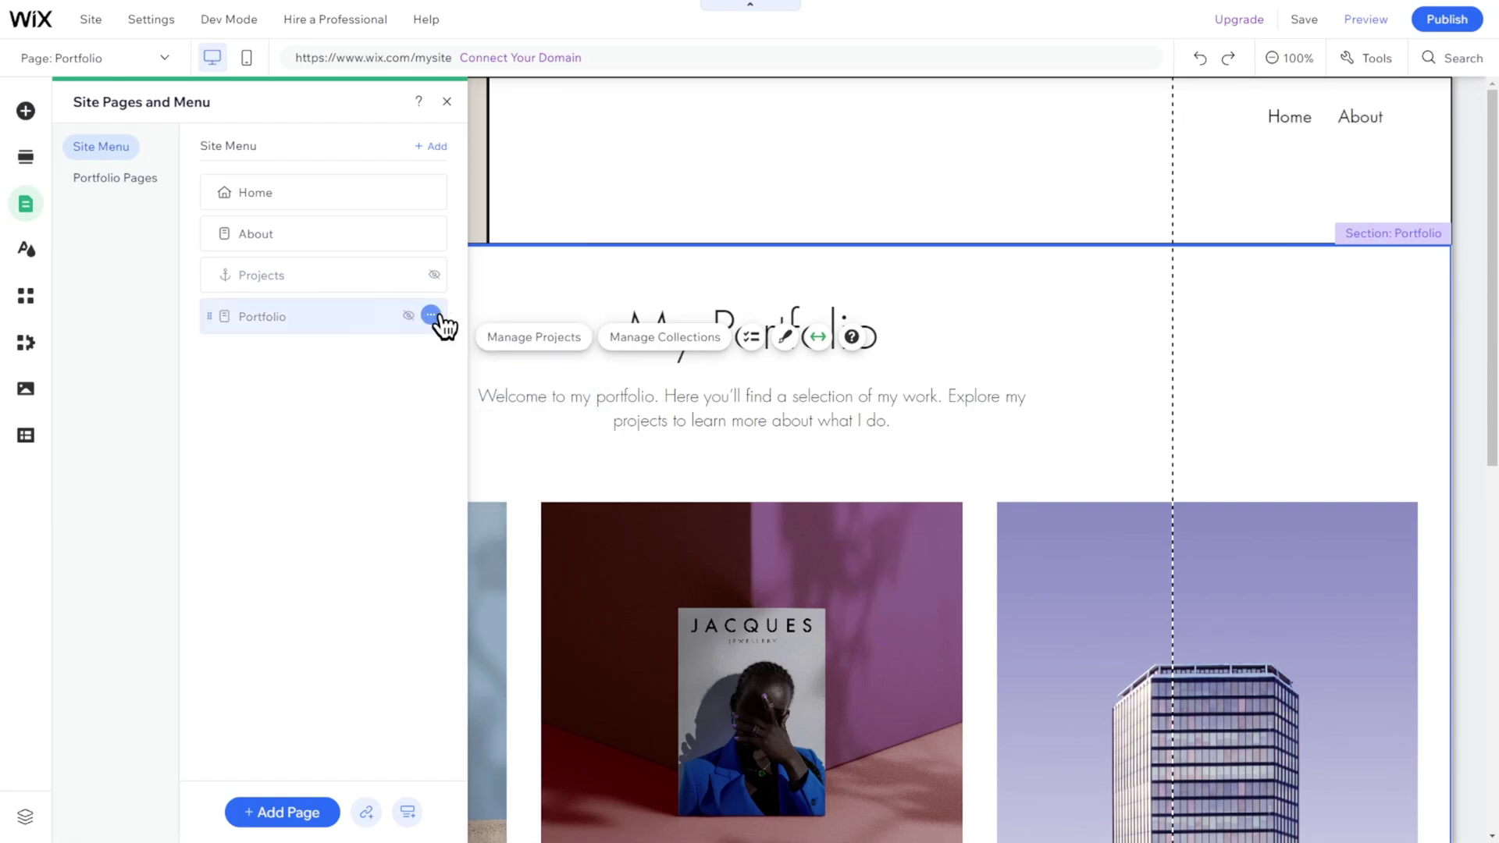
left_click(432, 315)
left_click(289, 350)
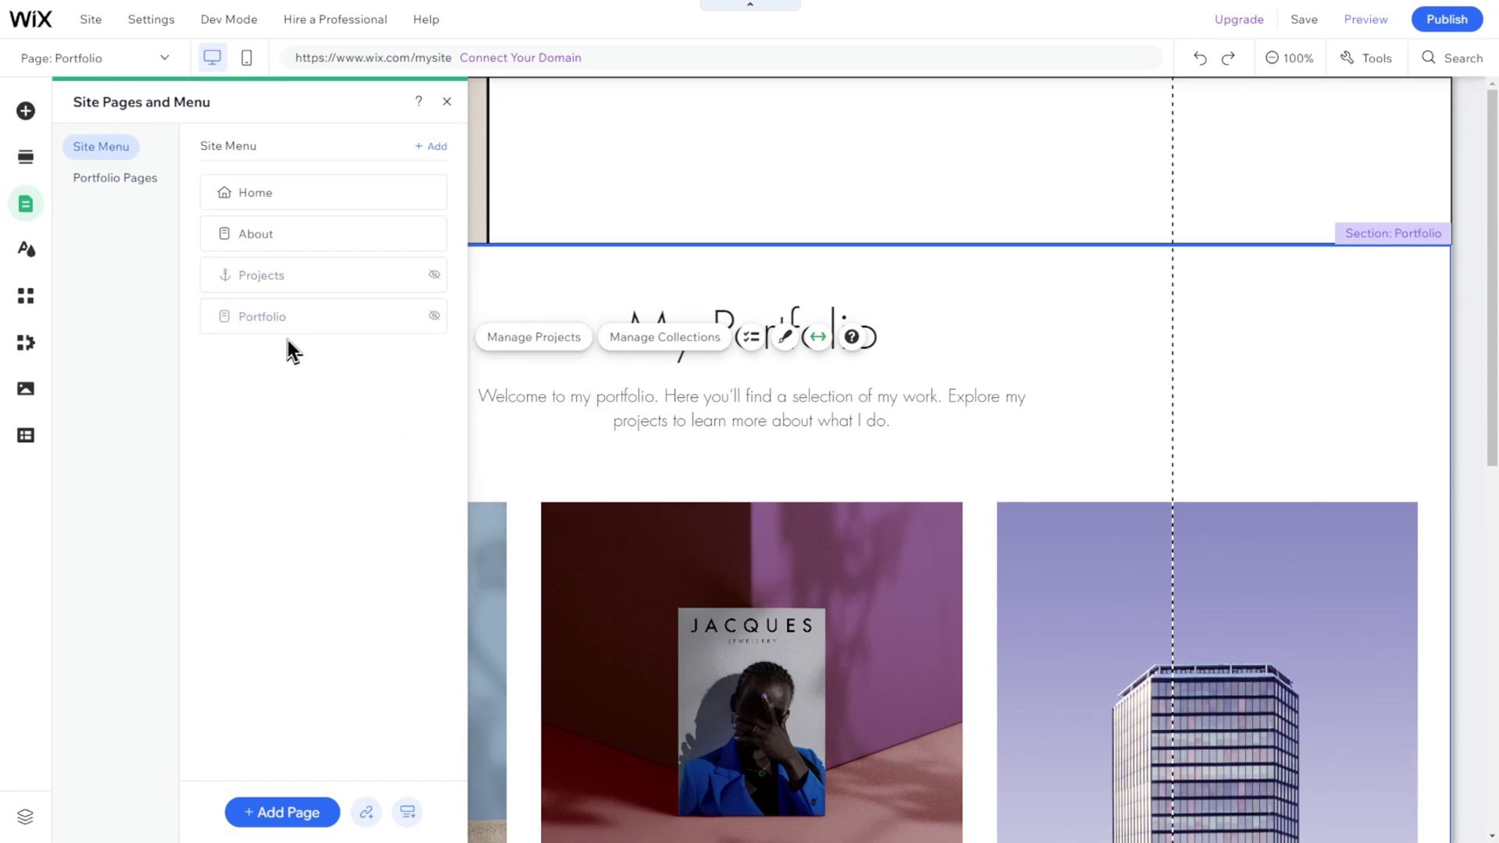
Step: Cancel adding a new page and drag Portfolio to a new position in the menu
left_click(274, 817)
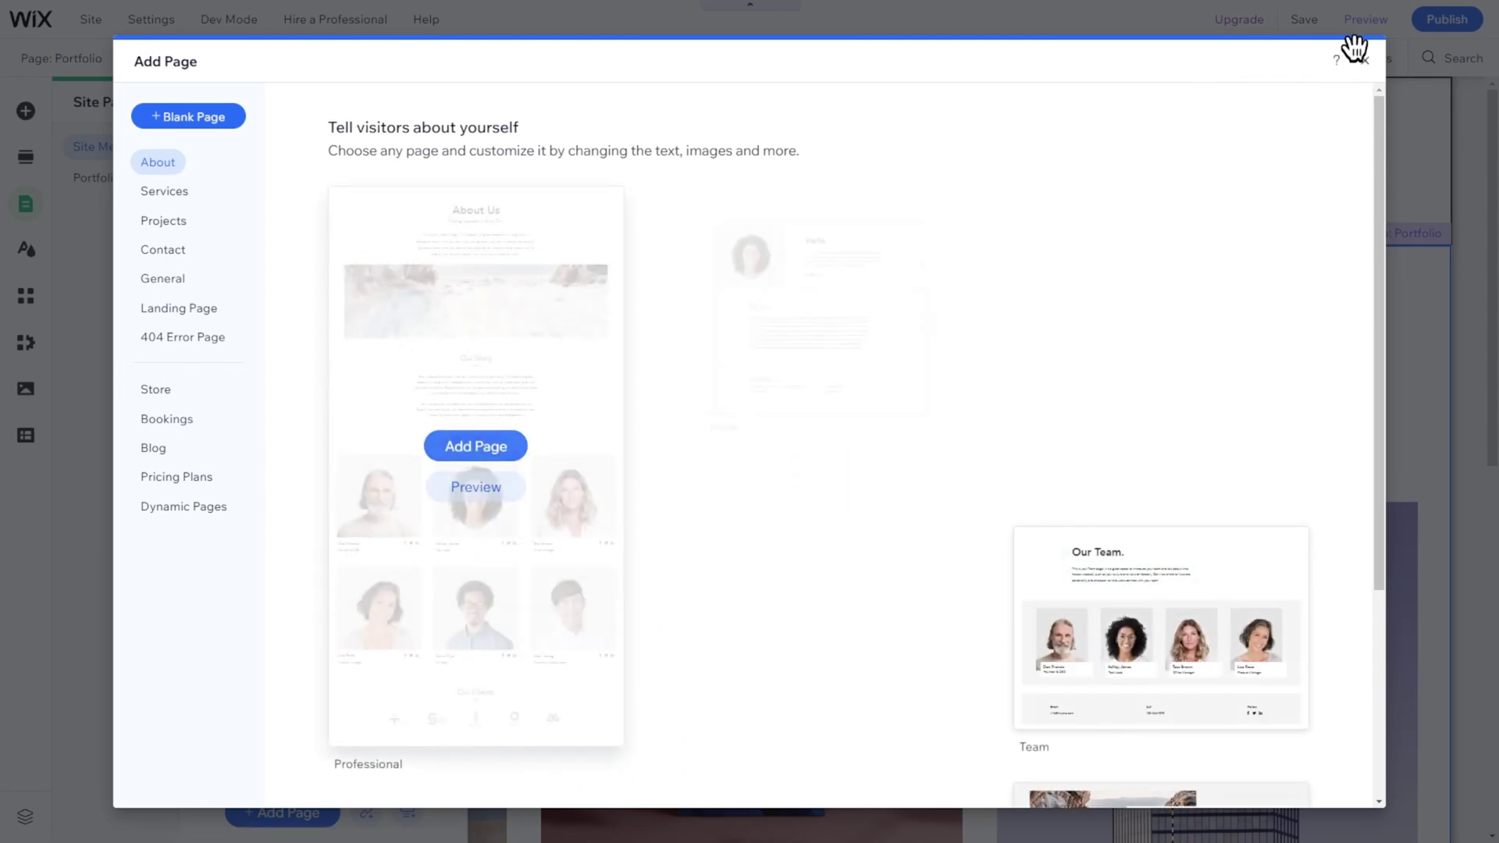
key("Escape")
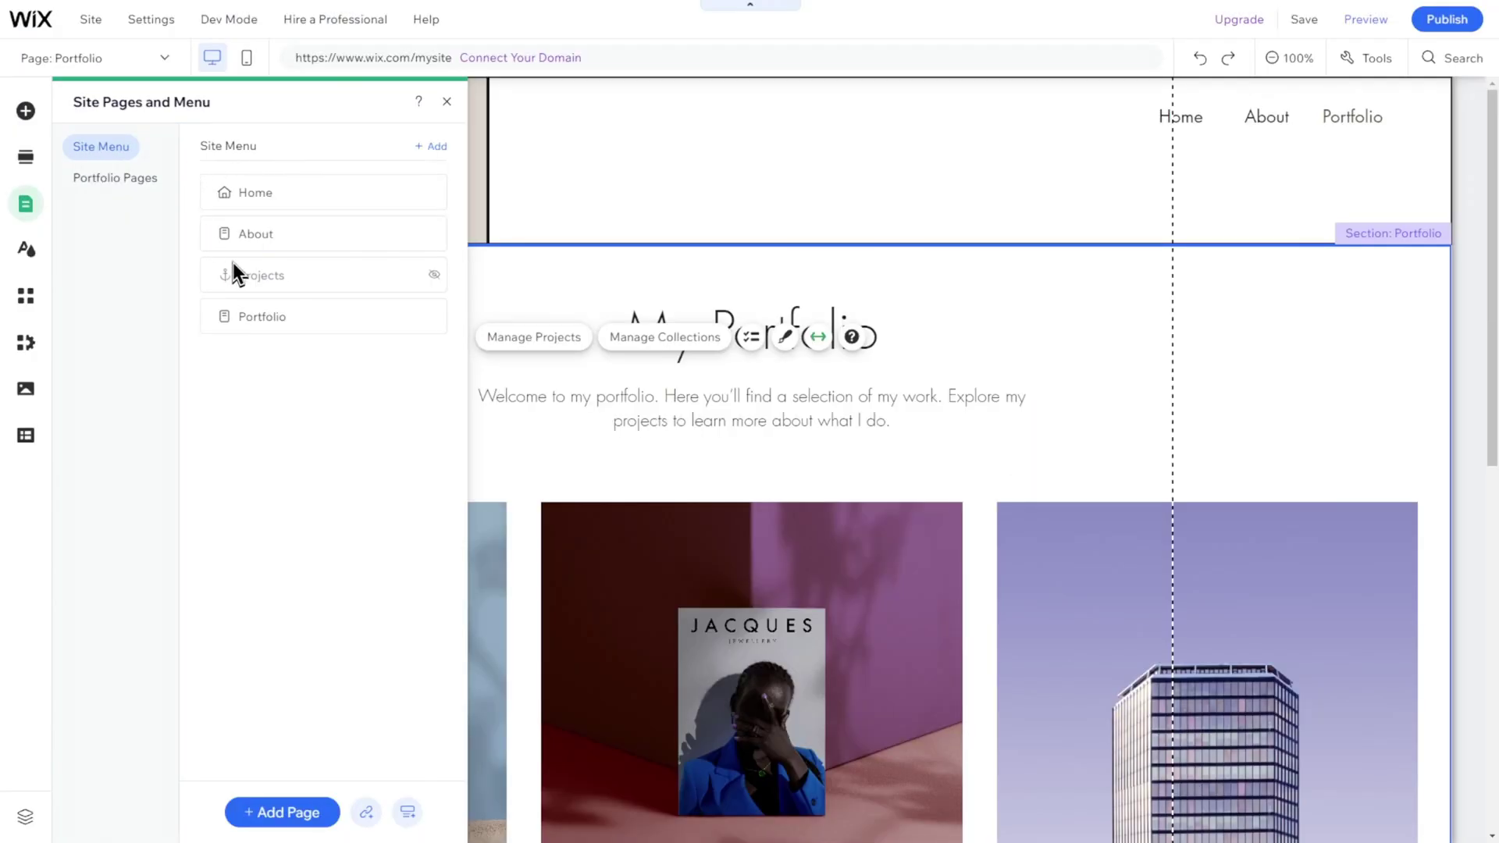
mouse_move(312, 321)
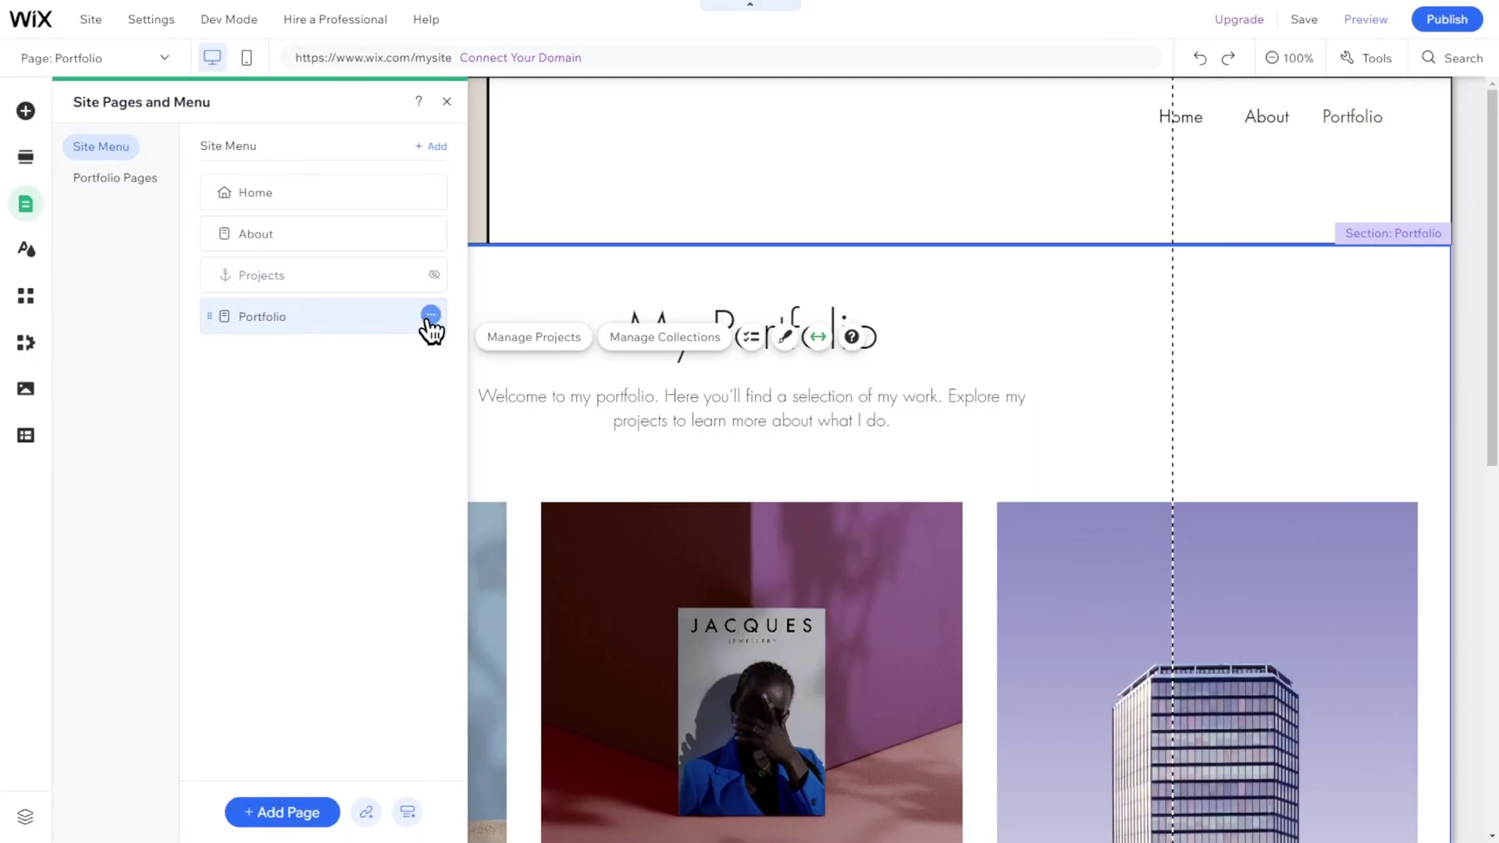
left_click_drag(388, 312, 373, 348)
Step: Rename the Portfolio page, keeping the name 'Portfolio', then browse the App Market
left_click(430, 315)
left_click(469, 378)
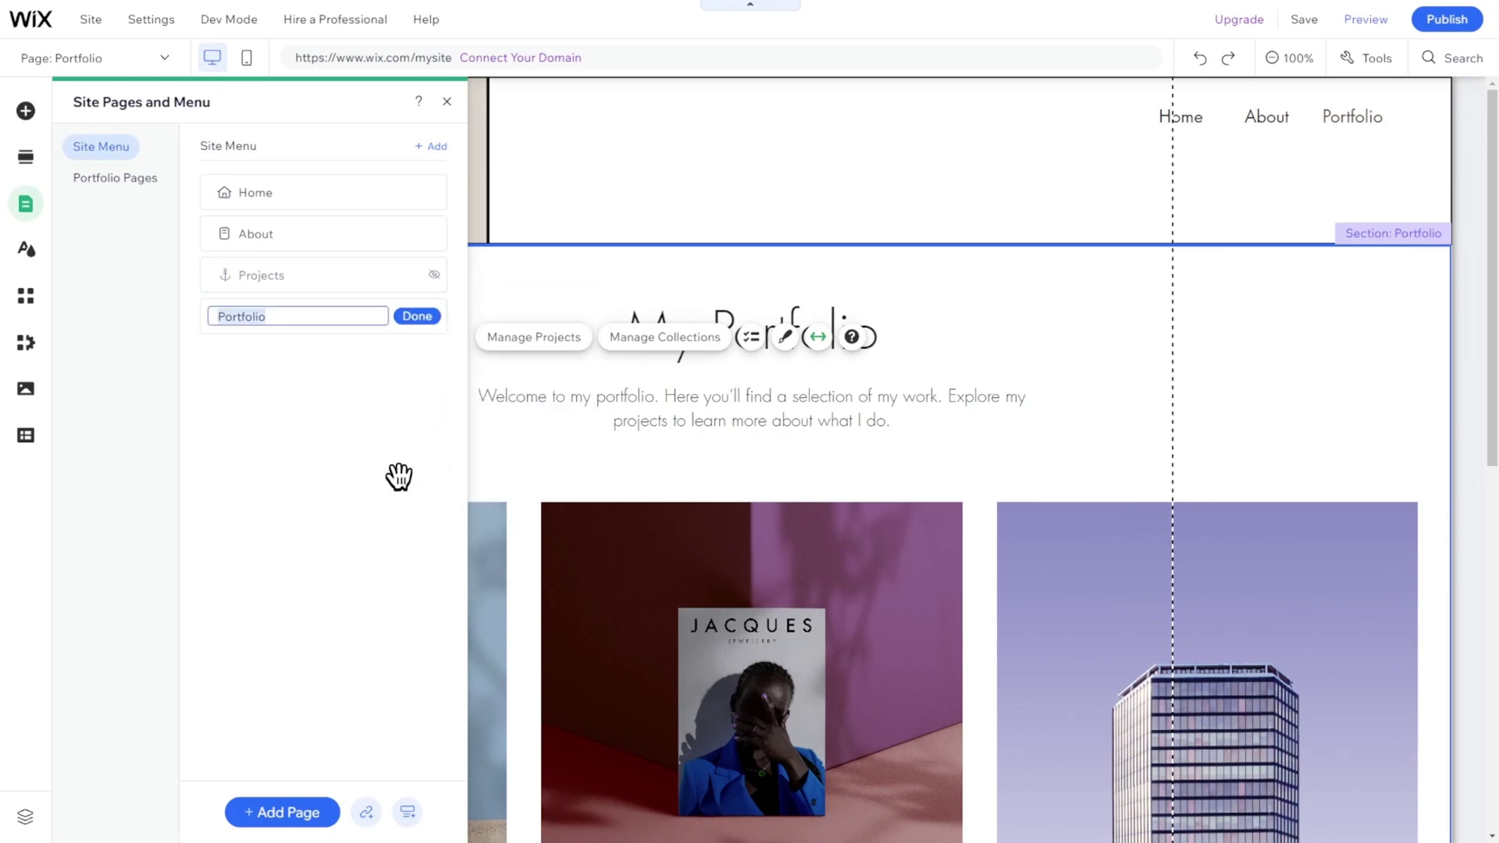
left_click(372, 463)
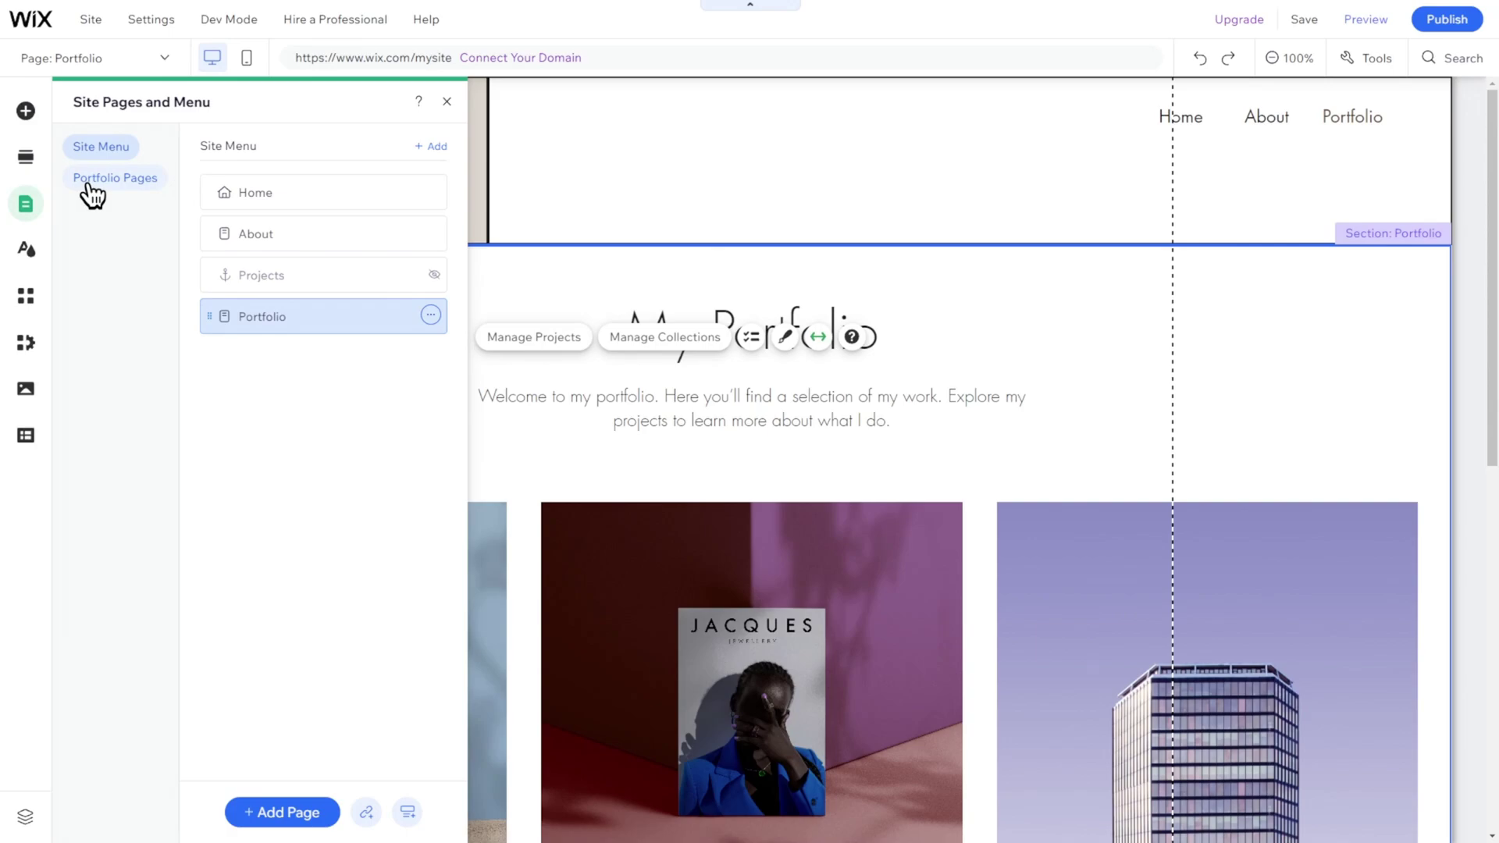
left_click(27, 303)
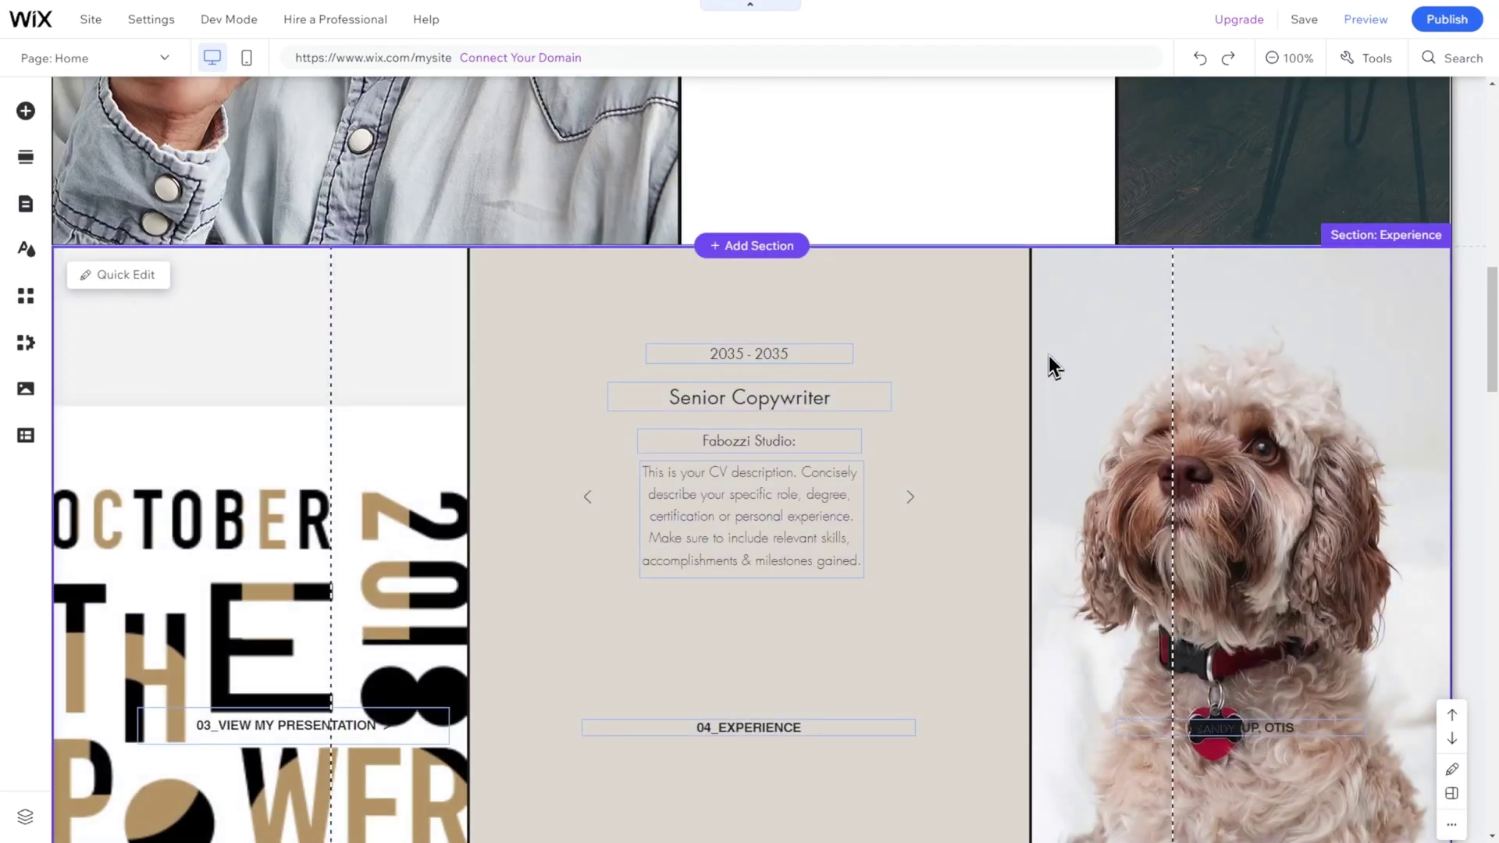
scroll(1047, 355, "down", 2)
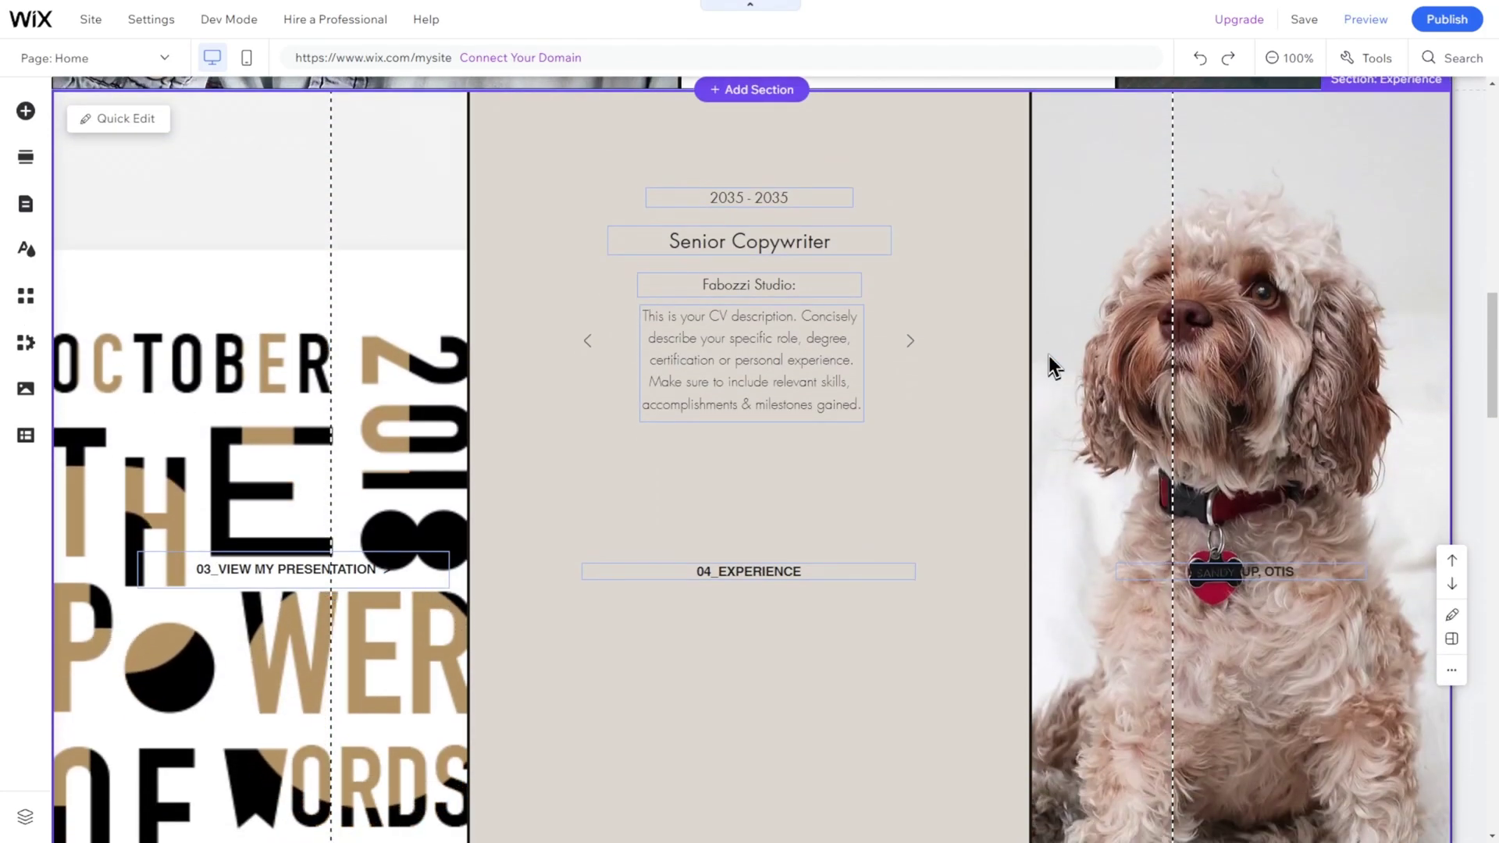
Step: Delete the Senior Copywriter CV column, then the whole three-column strip, undoing each deletion
left_click(953, 390)
scroll(940, 241, "up", 1)
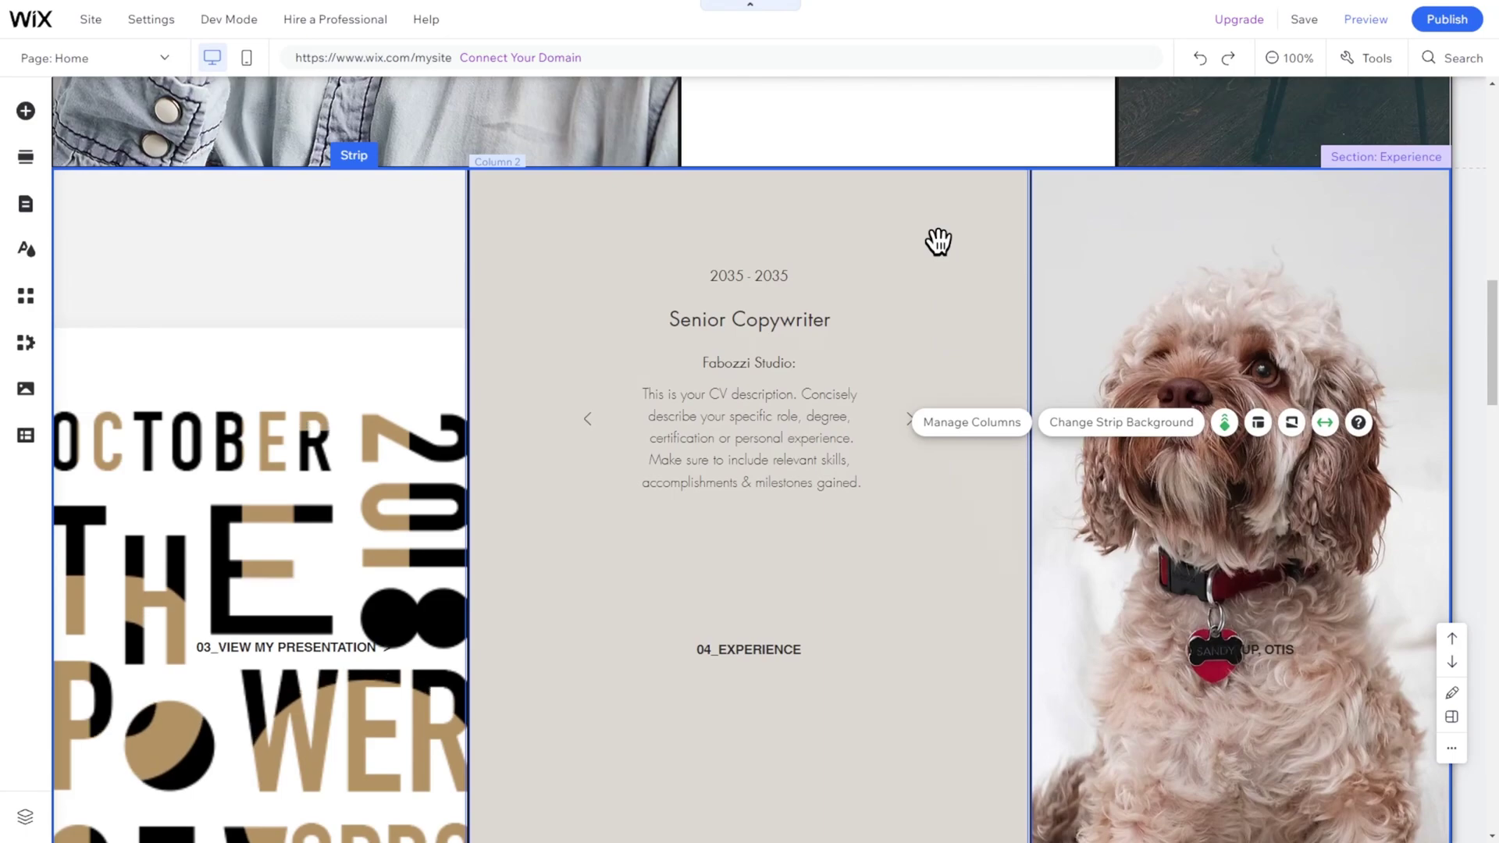
key("Delete")
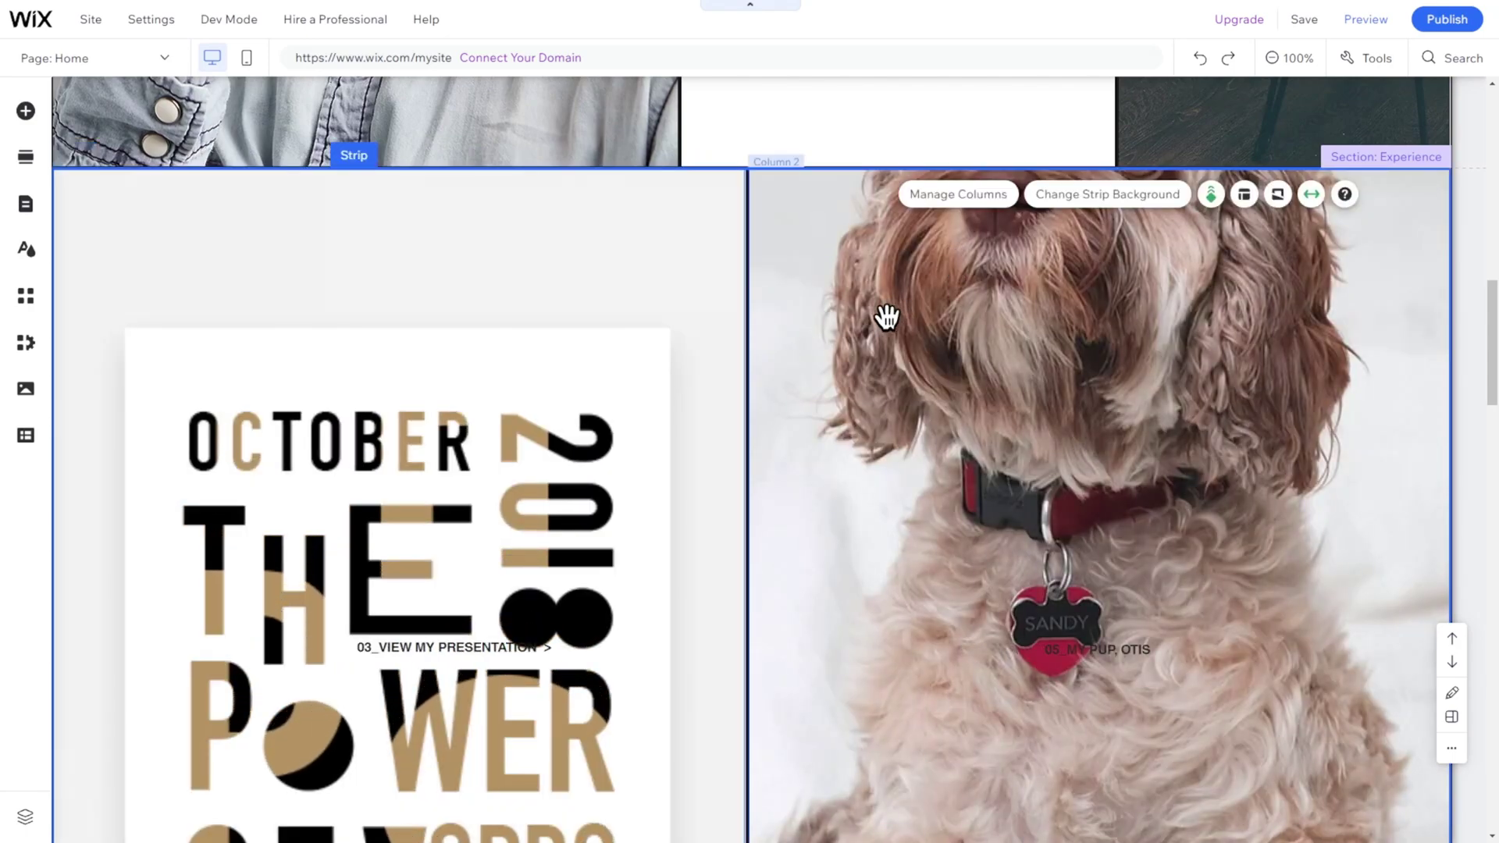
key("ctrl+z")
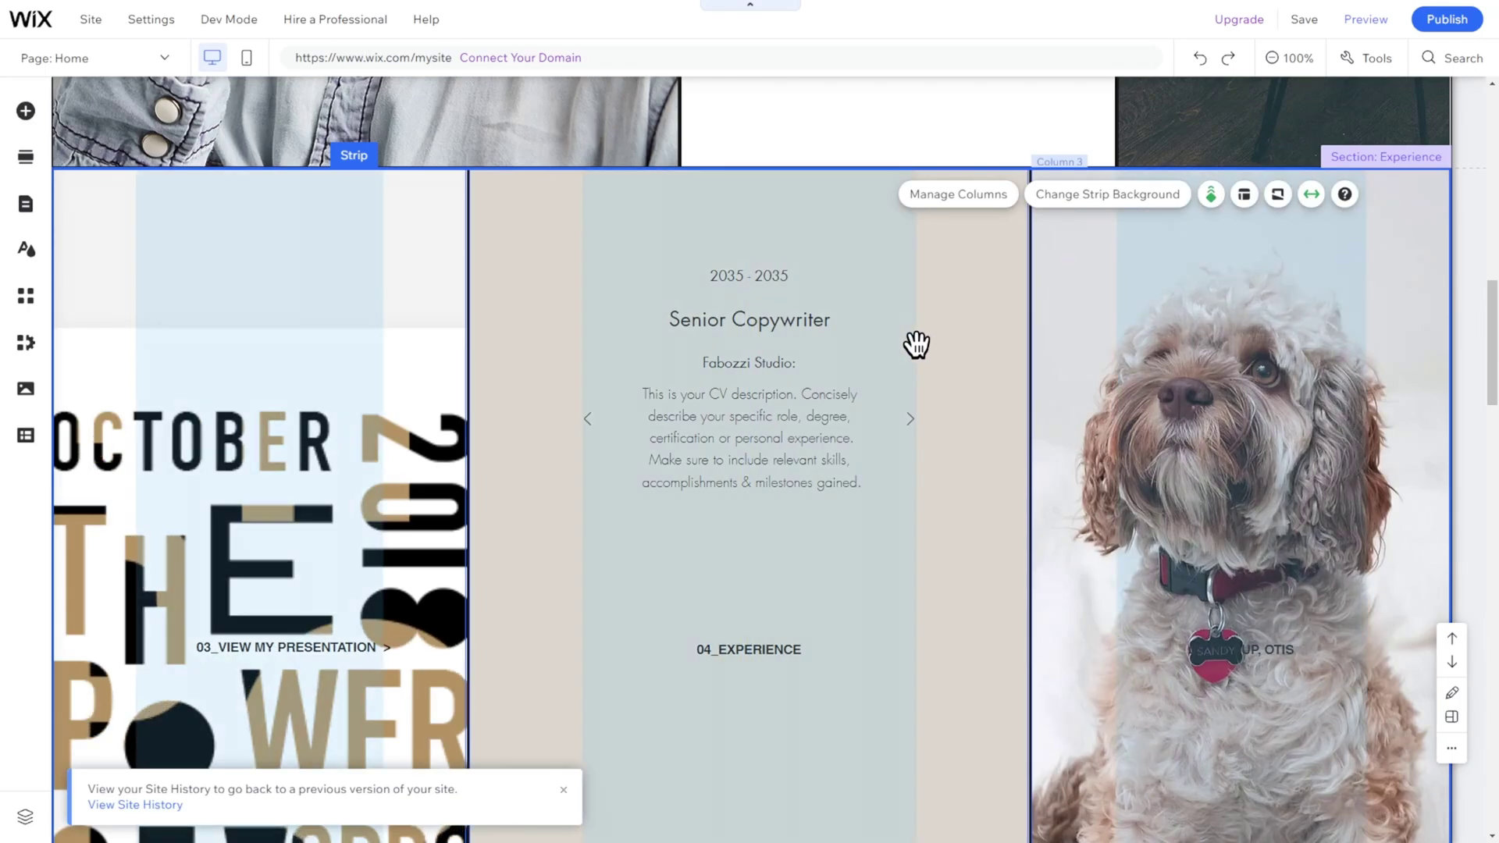
right_click(914, 359)
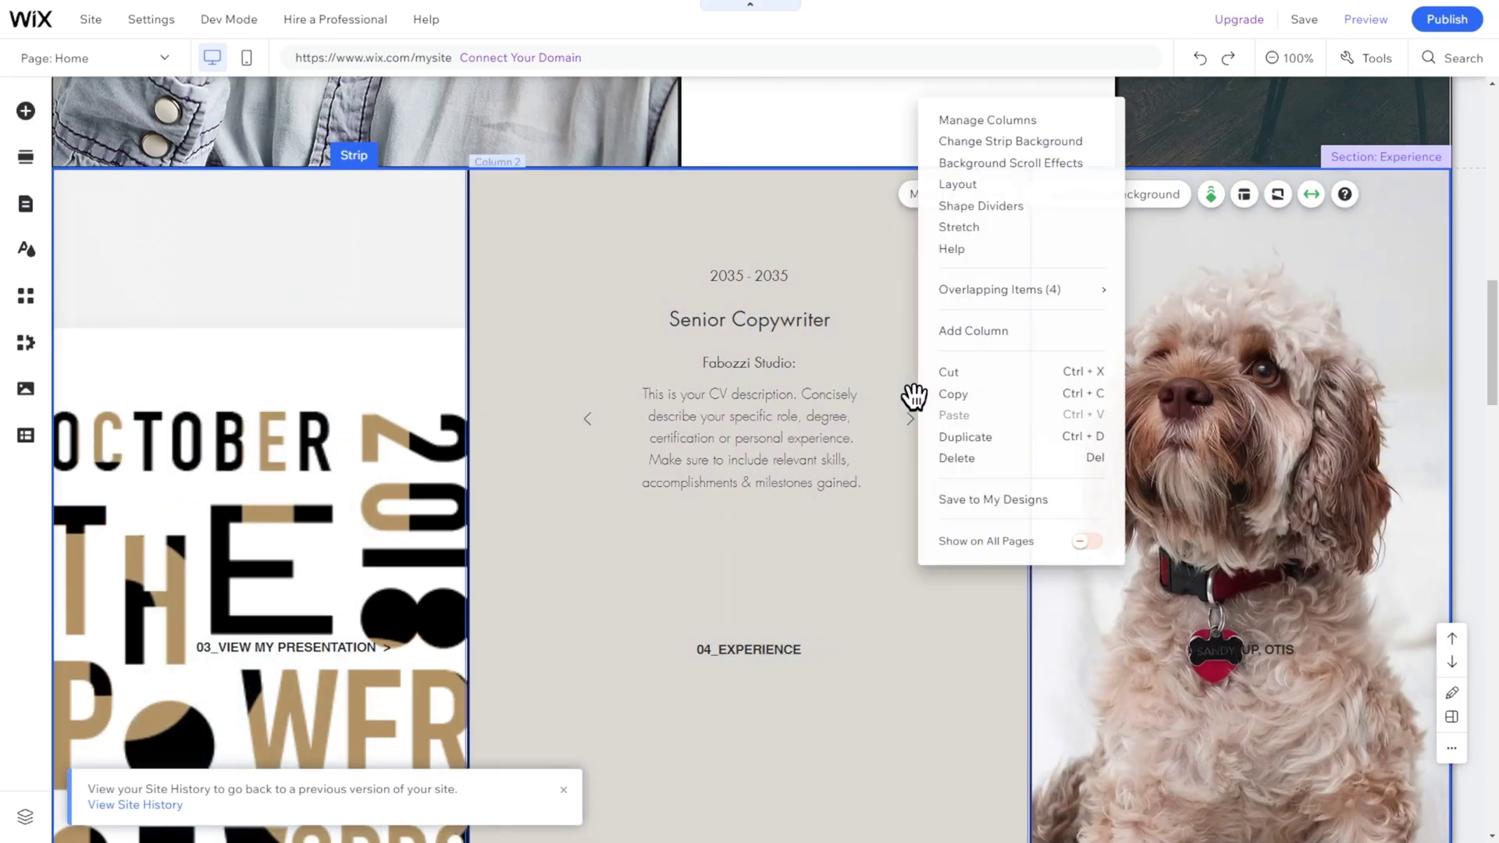
left_click(957, 457)
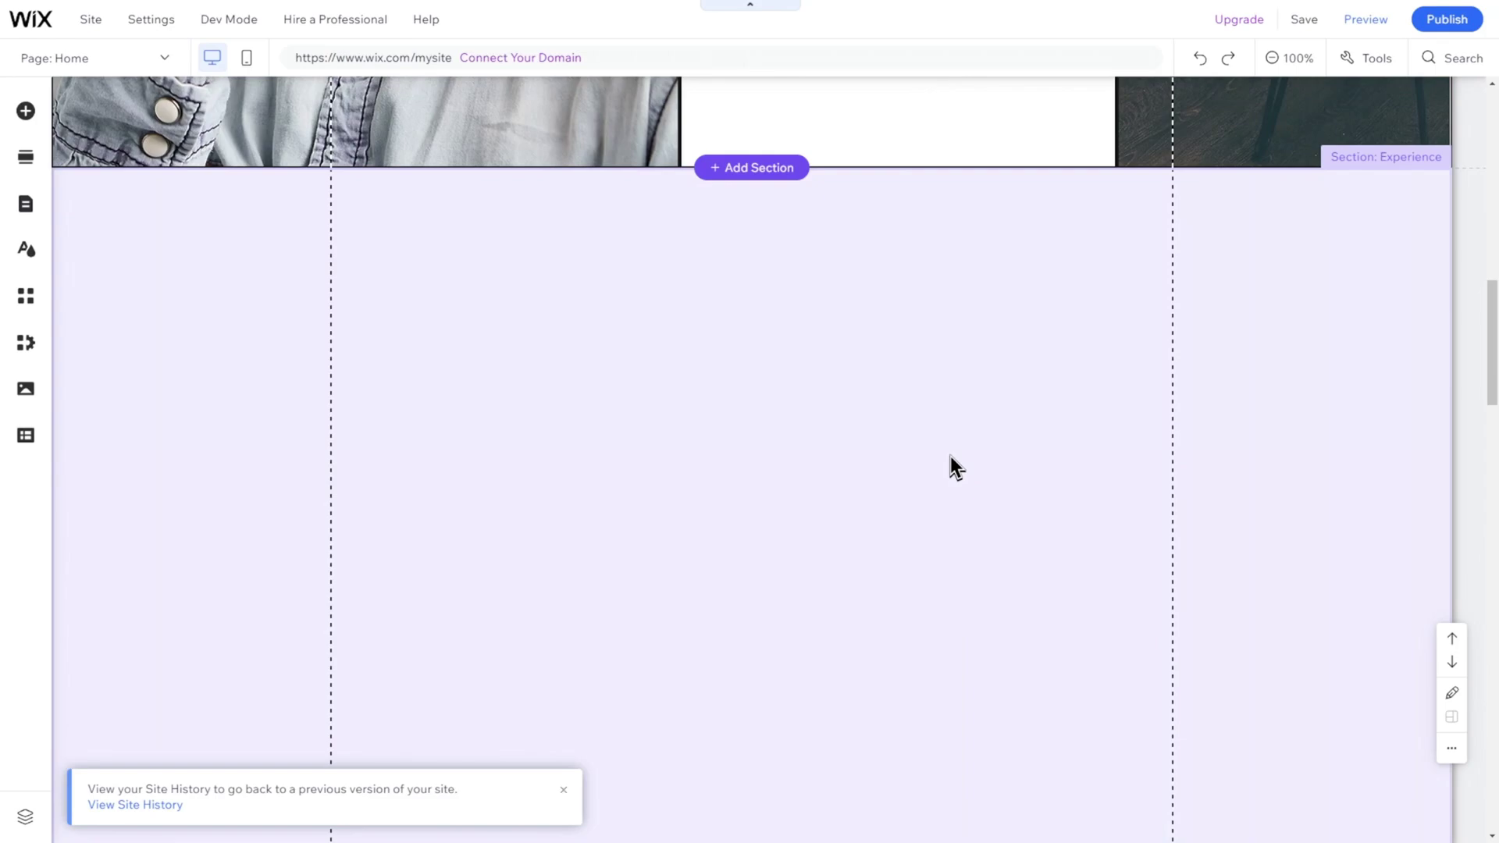
key("ctrl+z")
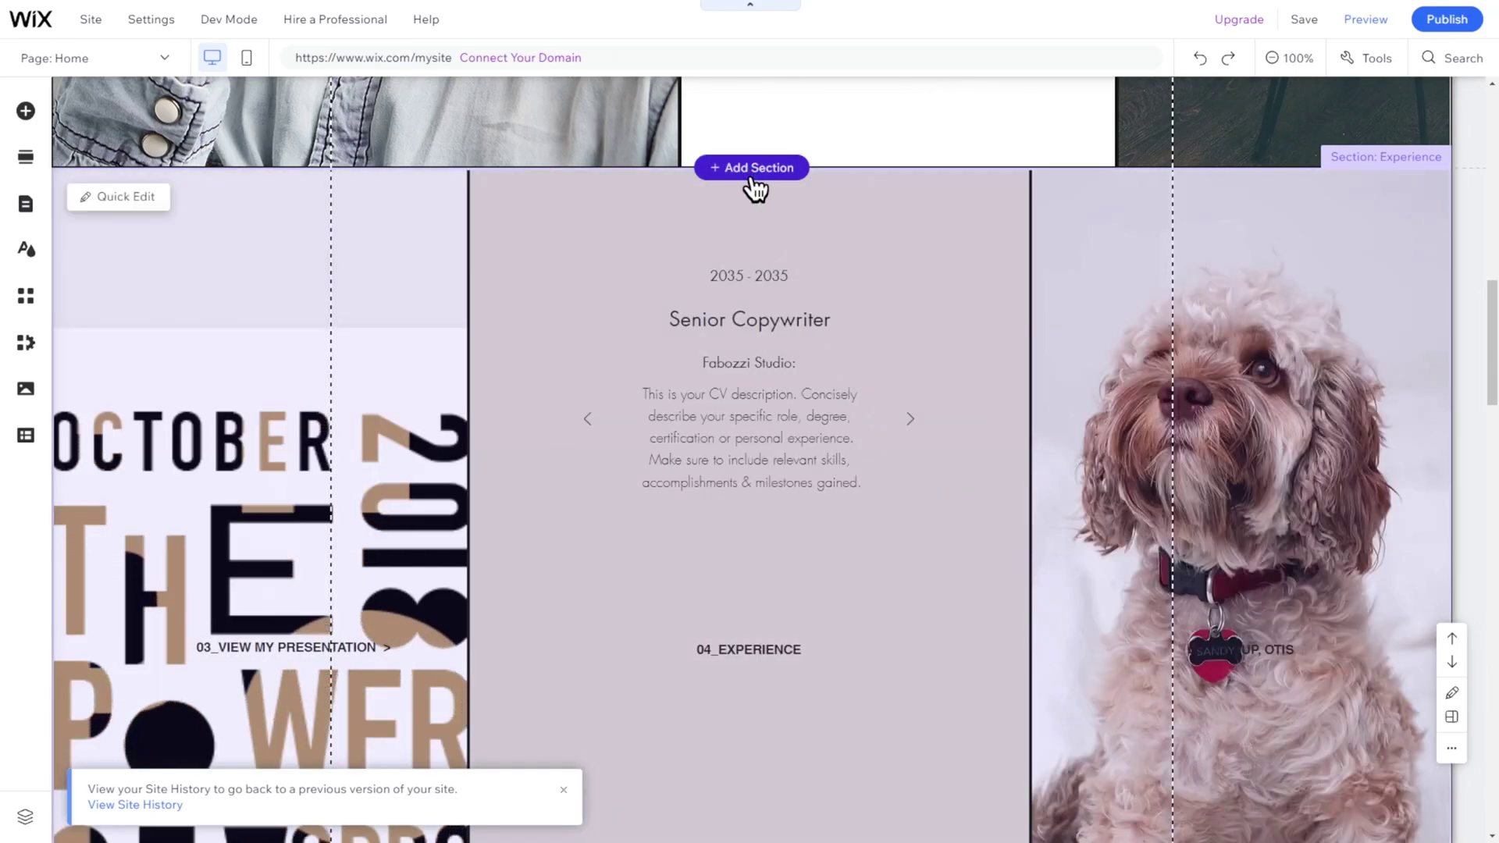
Step: Add the 'Get to Know Us' layout from About sections directly below the header
left_click(749, 173)
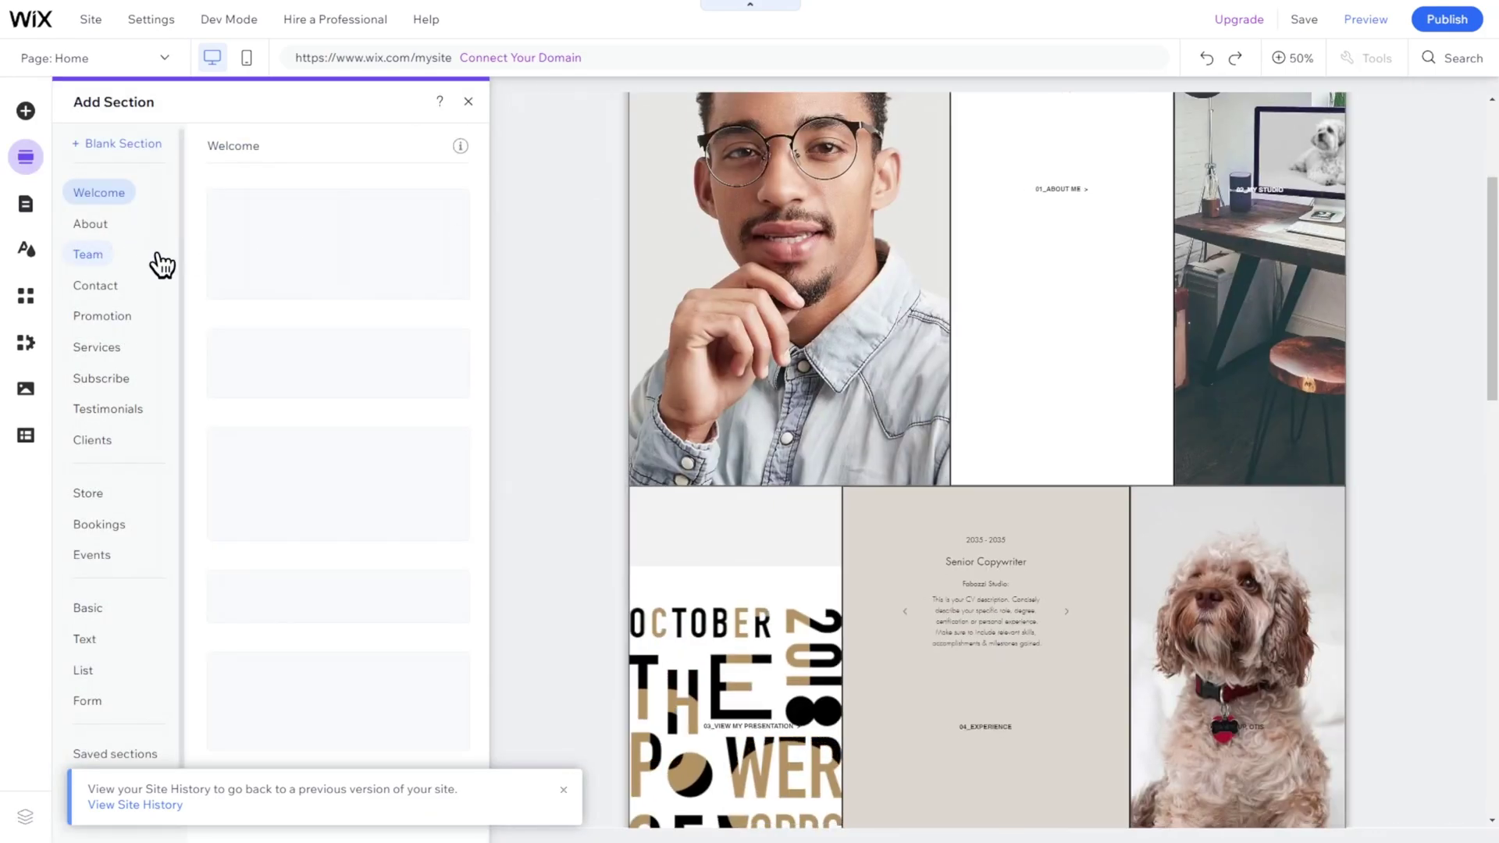
left_click_drag(278, 270, 953, 529)
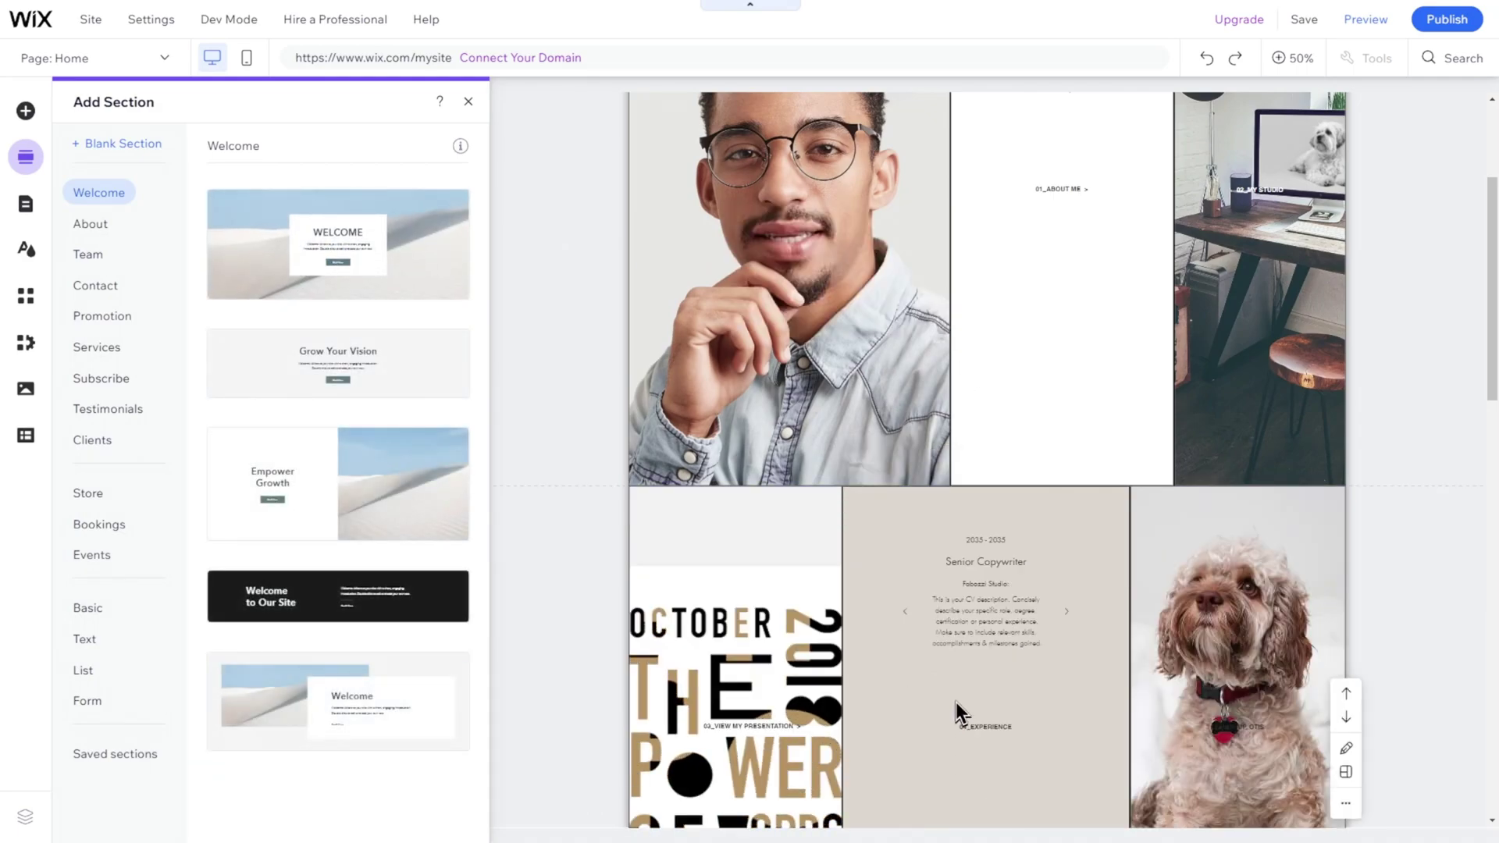
left_click(957, 713)
left_click(30, 171)
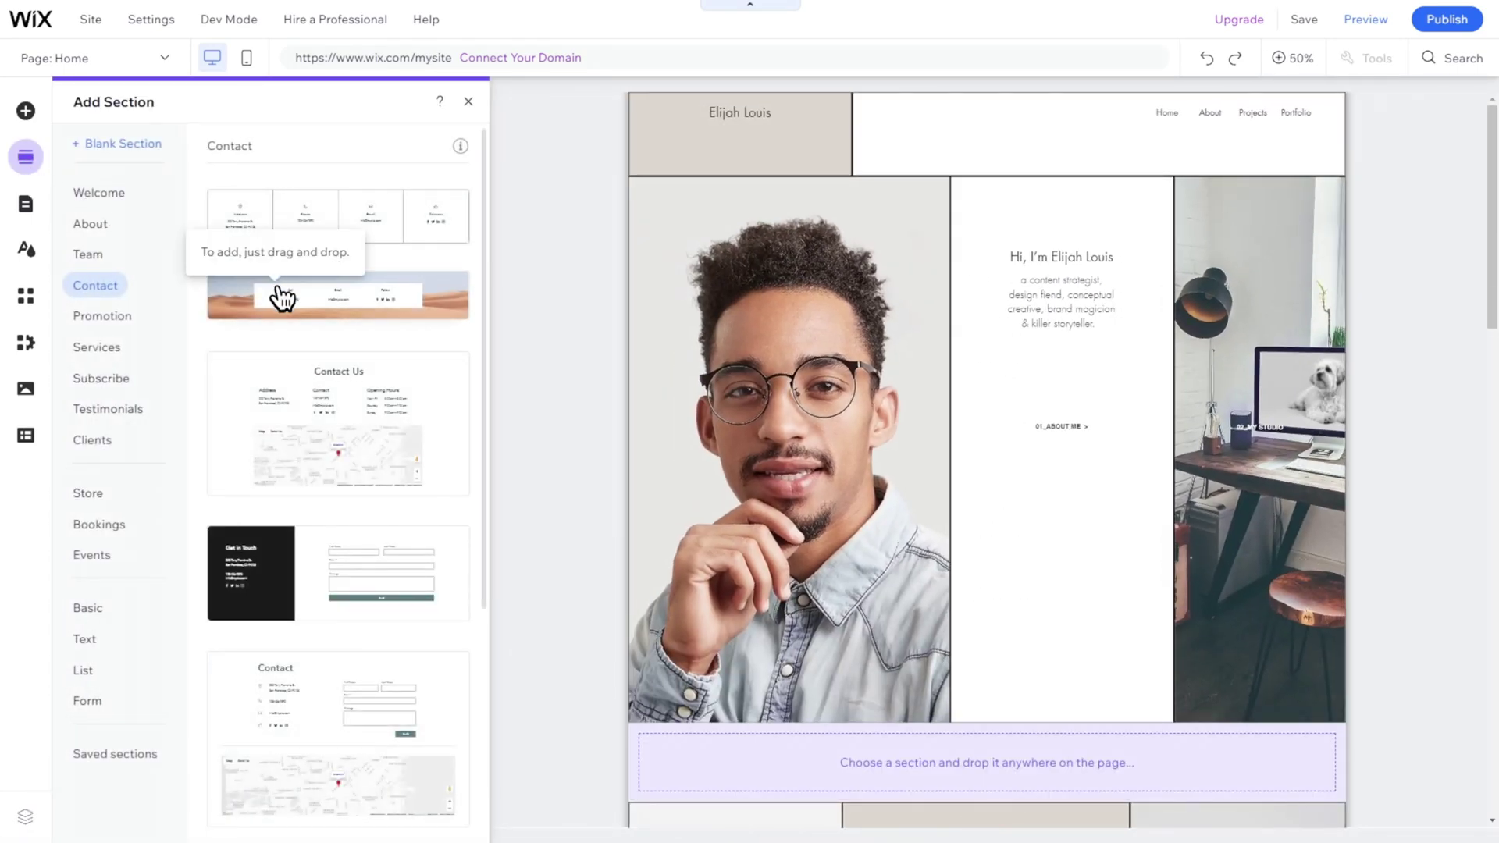
left_click(90, 254)
left_click(90, 224)
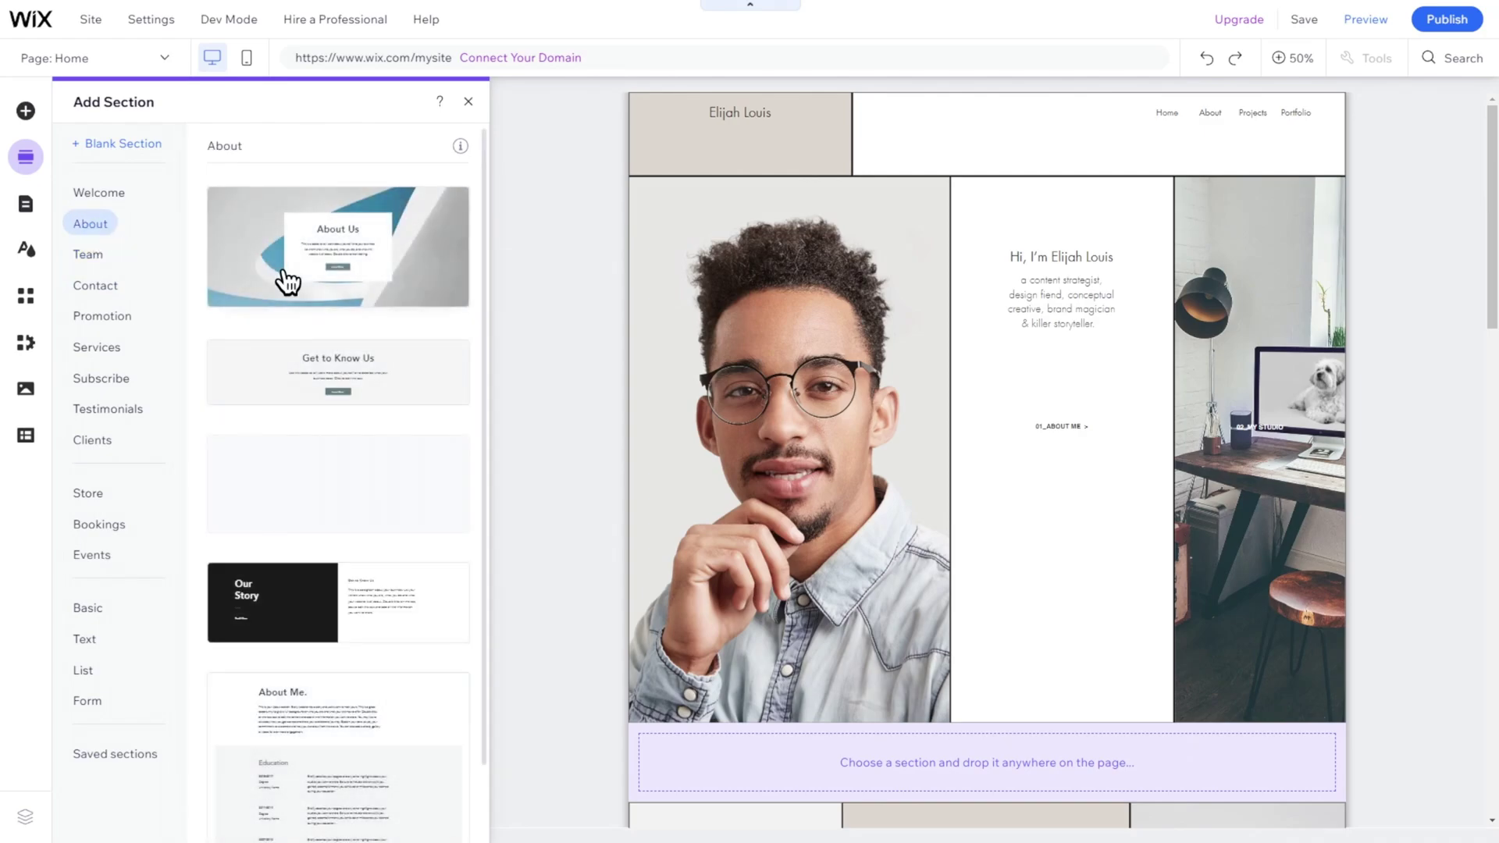
left_click_drag(307, 375, 963, 220)
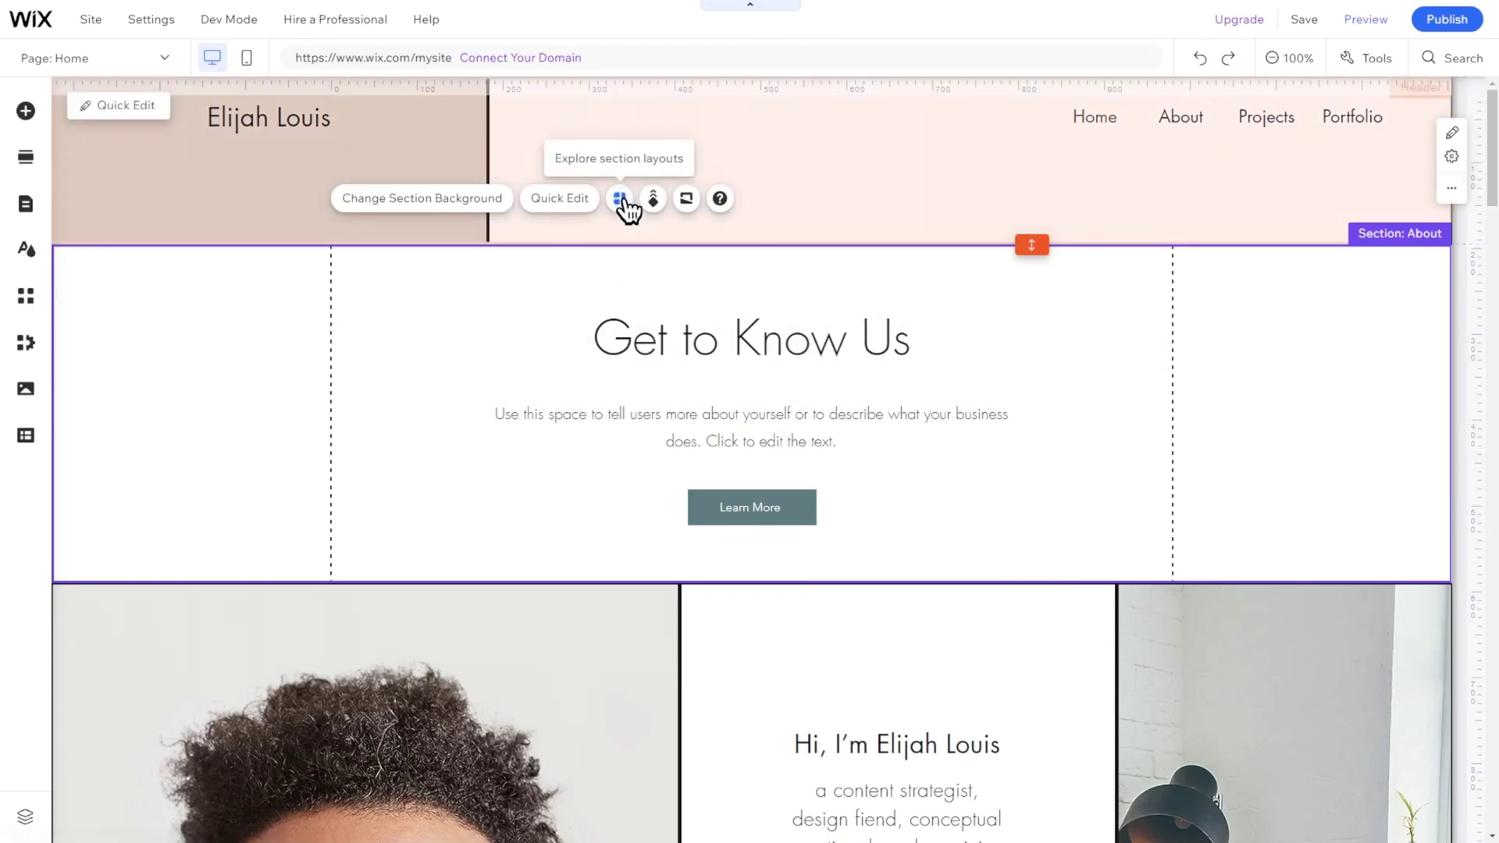
Step: Explore alternative About section layouts and view its Quick Edit text and button content
left_click(621, 198)
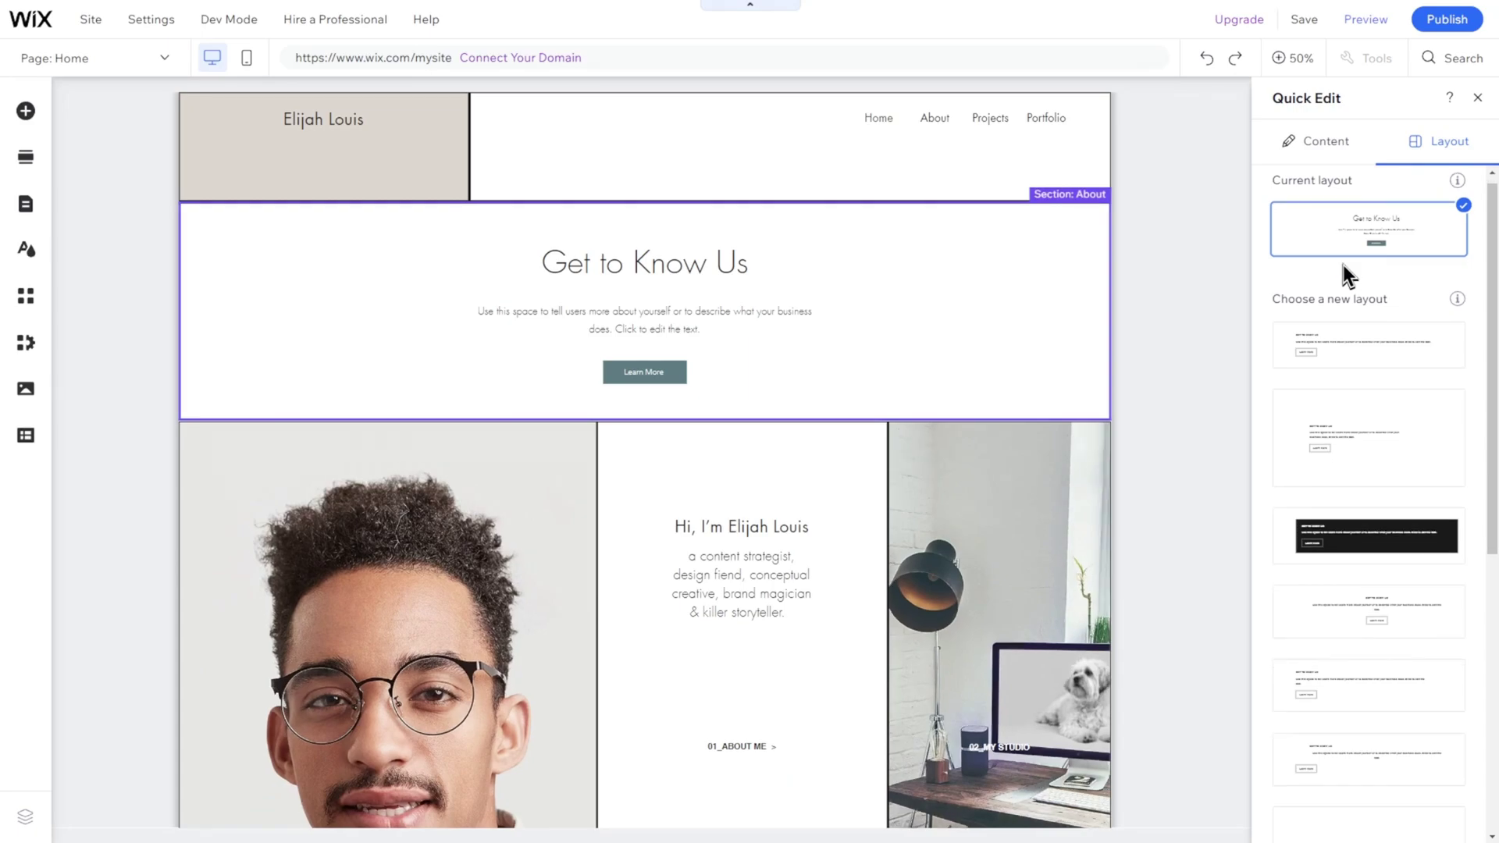
scroll(1343, 265, "down", 5)
left_click(1304, 138)
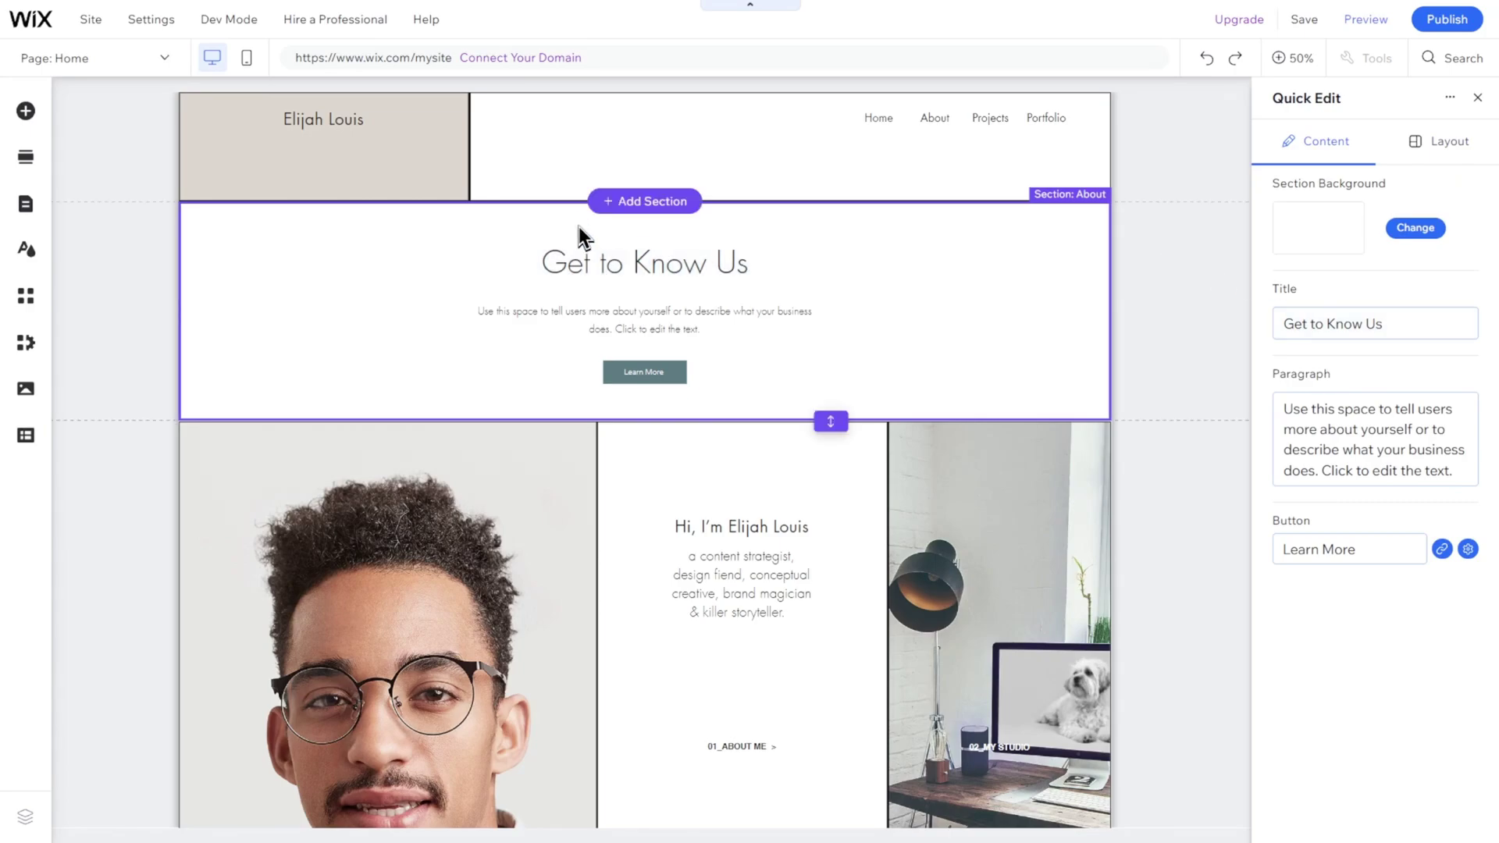
left_click(1477, 98)
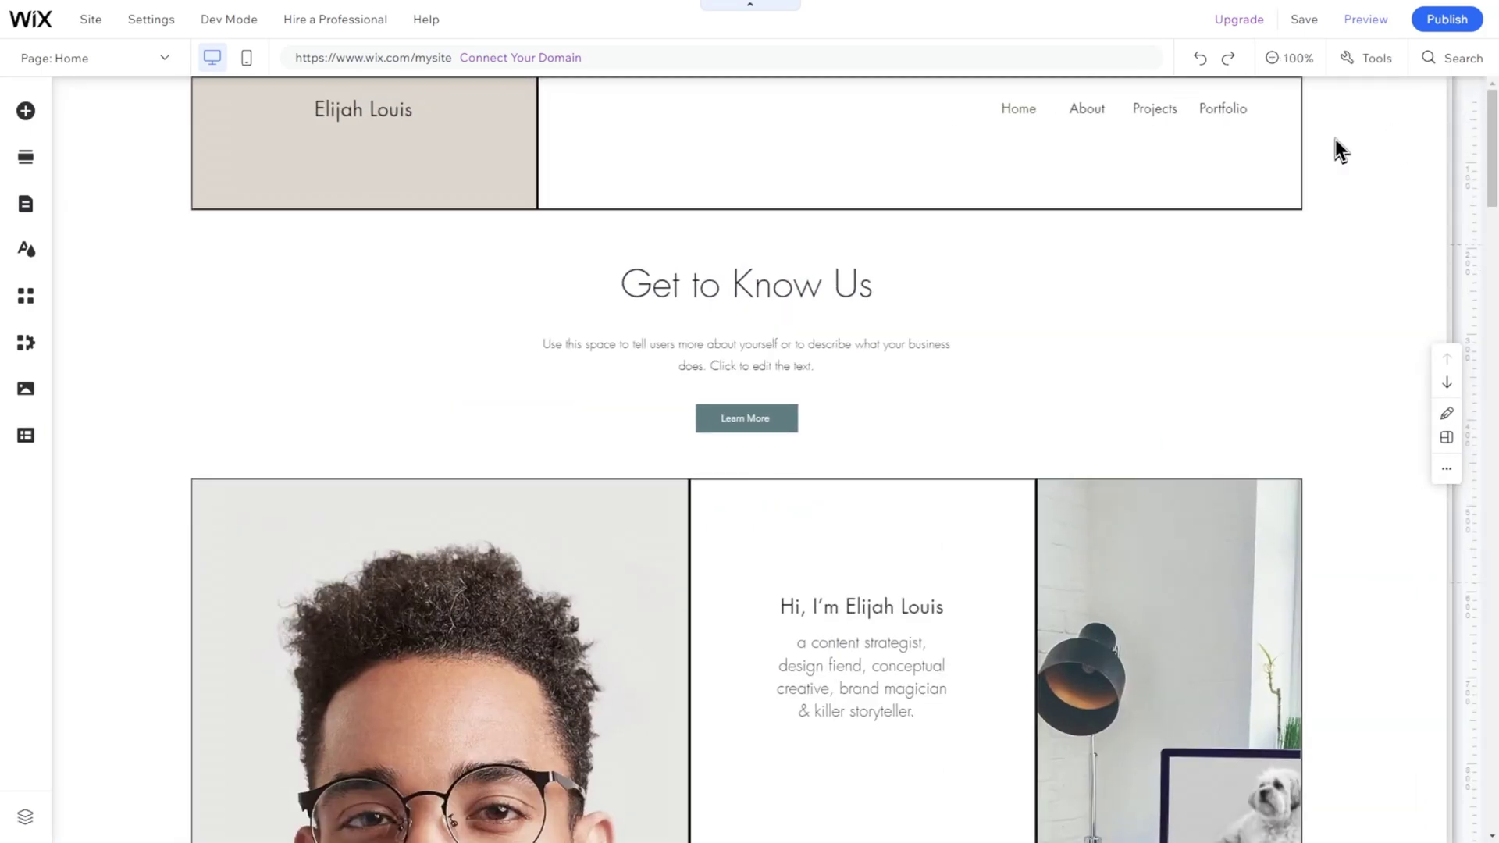
Step: Browse background video, scroll effect and shape divider options for the section without applying any
left_click(451, 198)
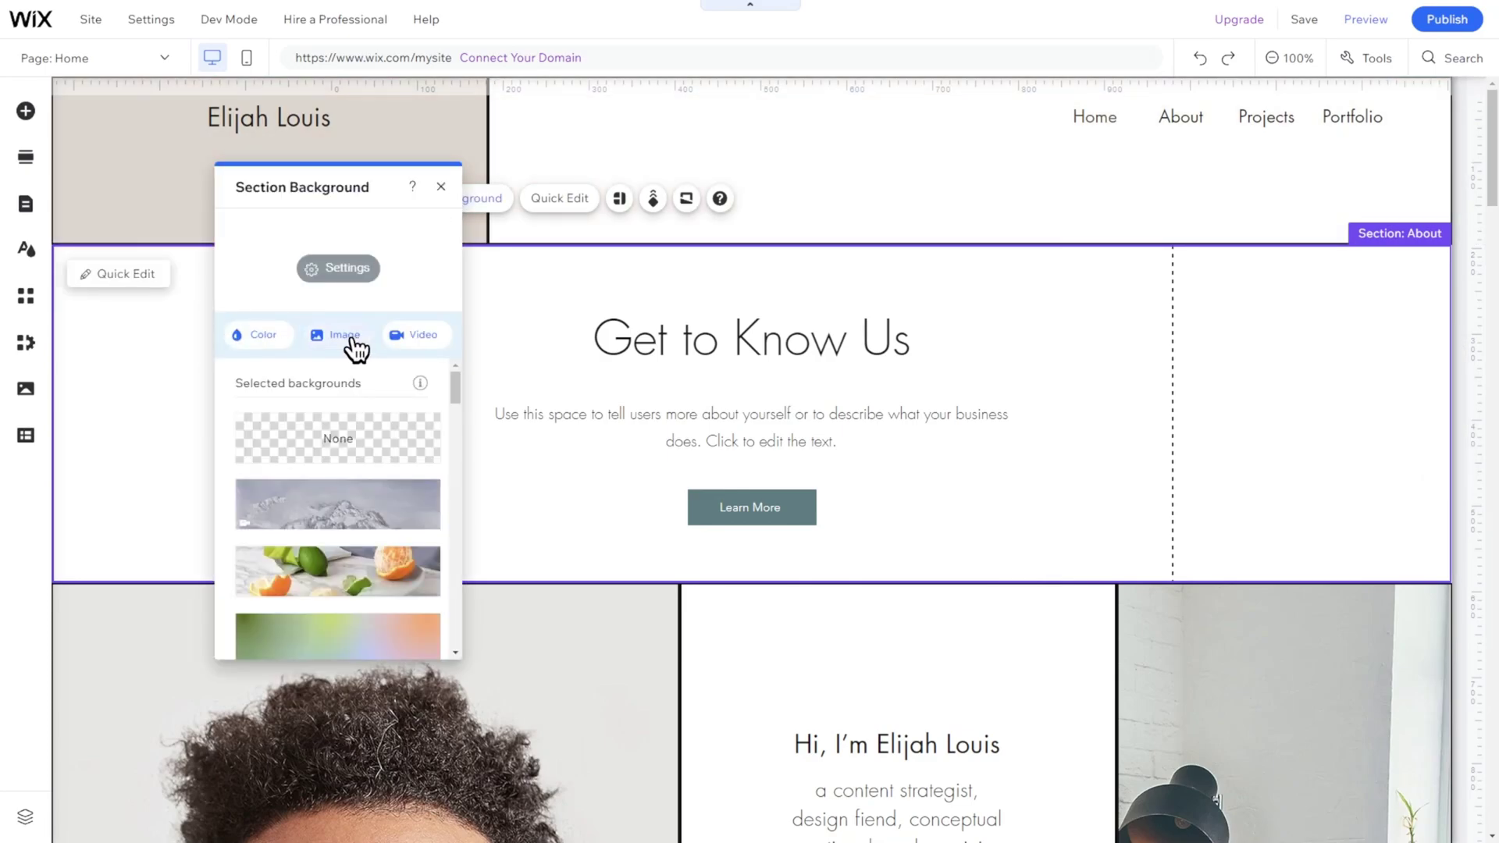
left_click(413, 344)
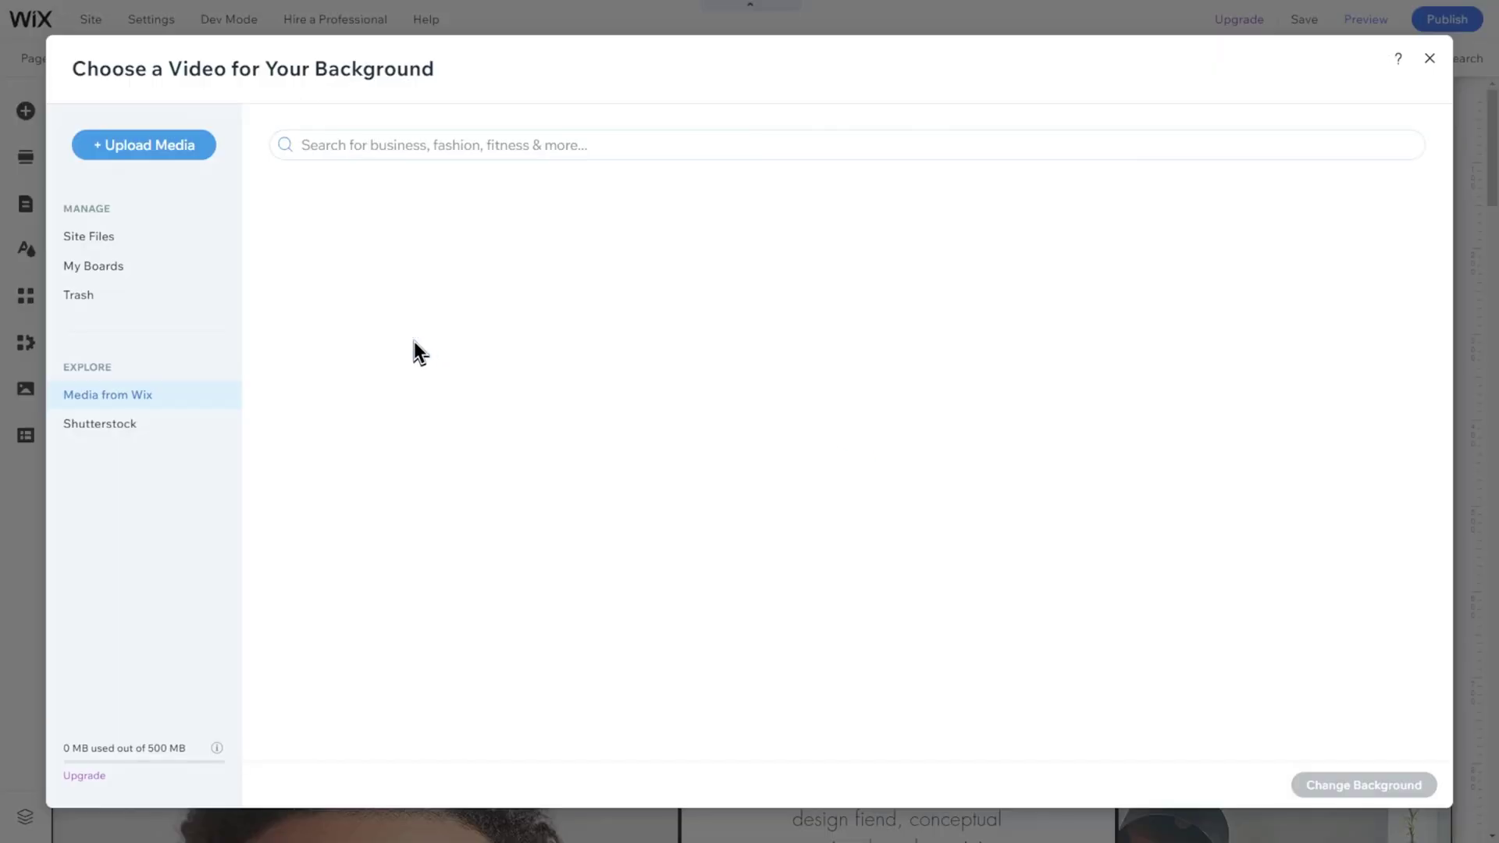
left_click(1432, 63)
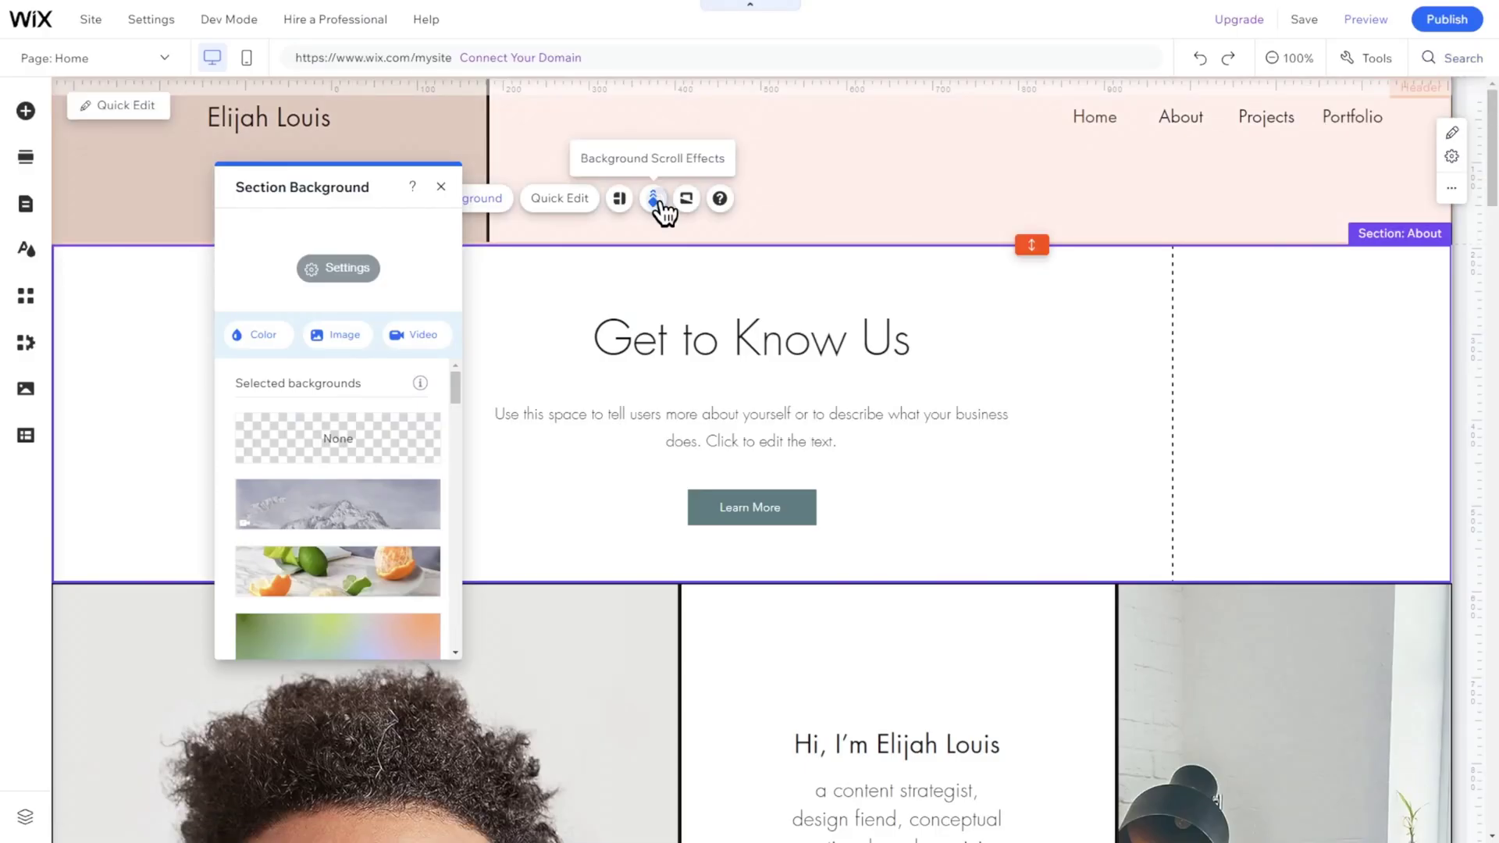
left_click(655, 203)
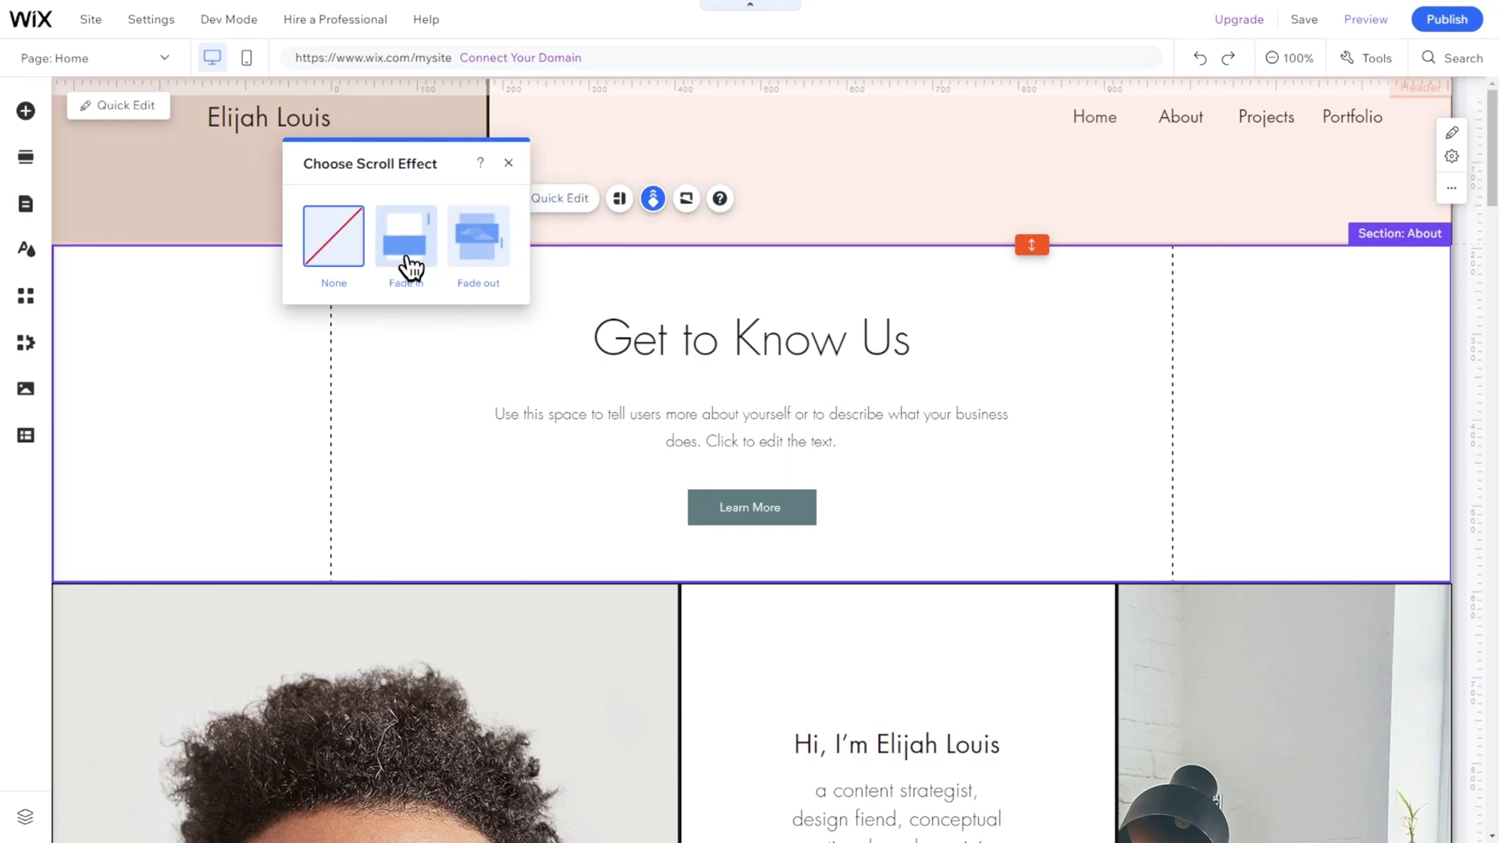
left_click(686, 200)
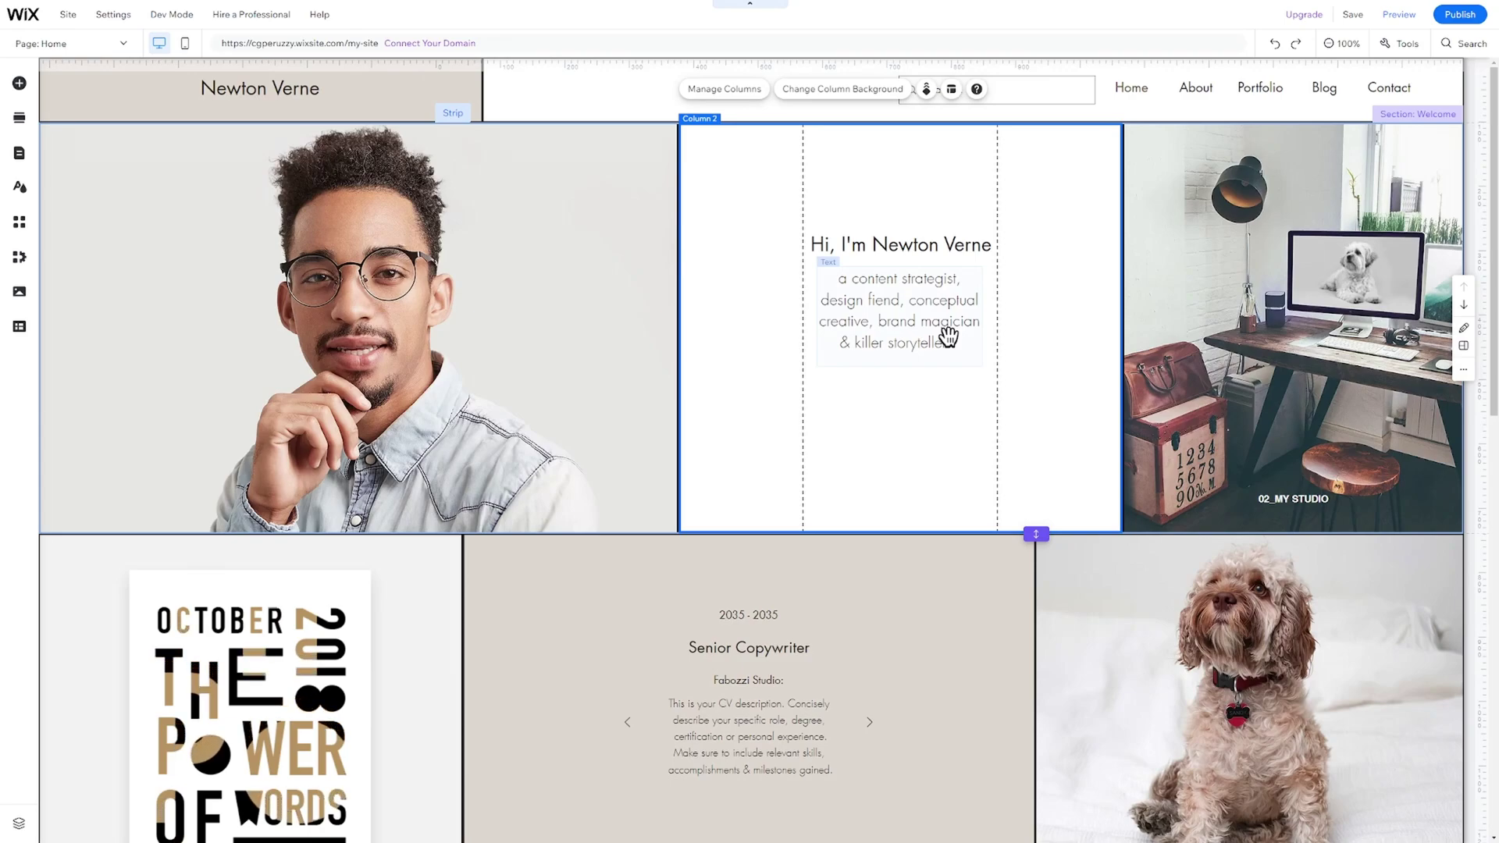
Step: Delete the tagline paragraph and move the 'Hi, I'm Newton Verne' heading to Column 2's top
left_click(948, 336)
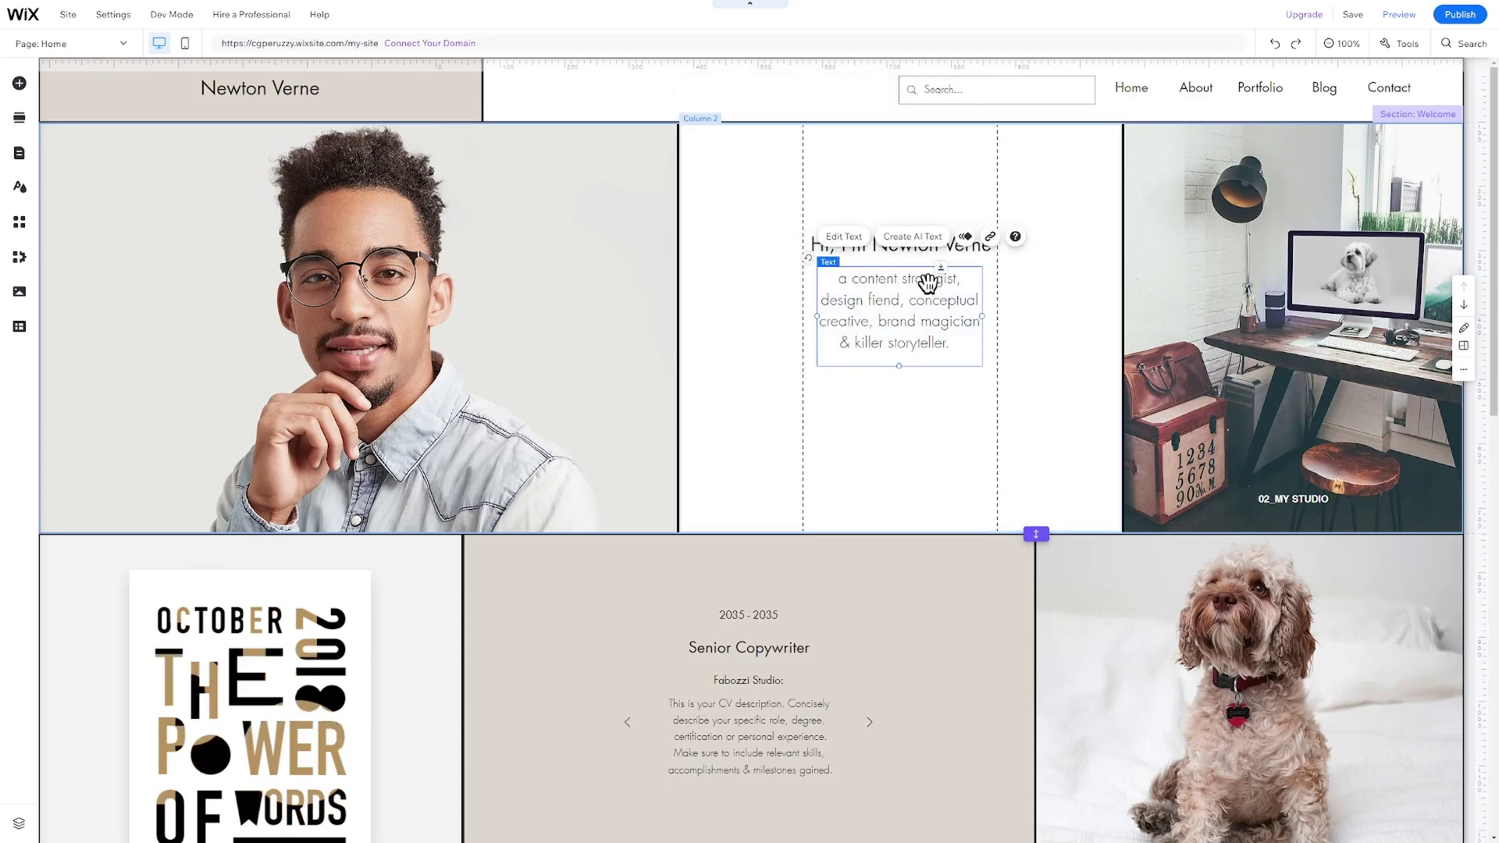
left_click(829, 422)
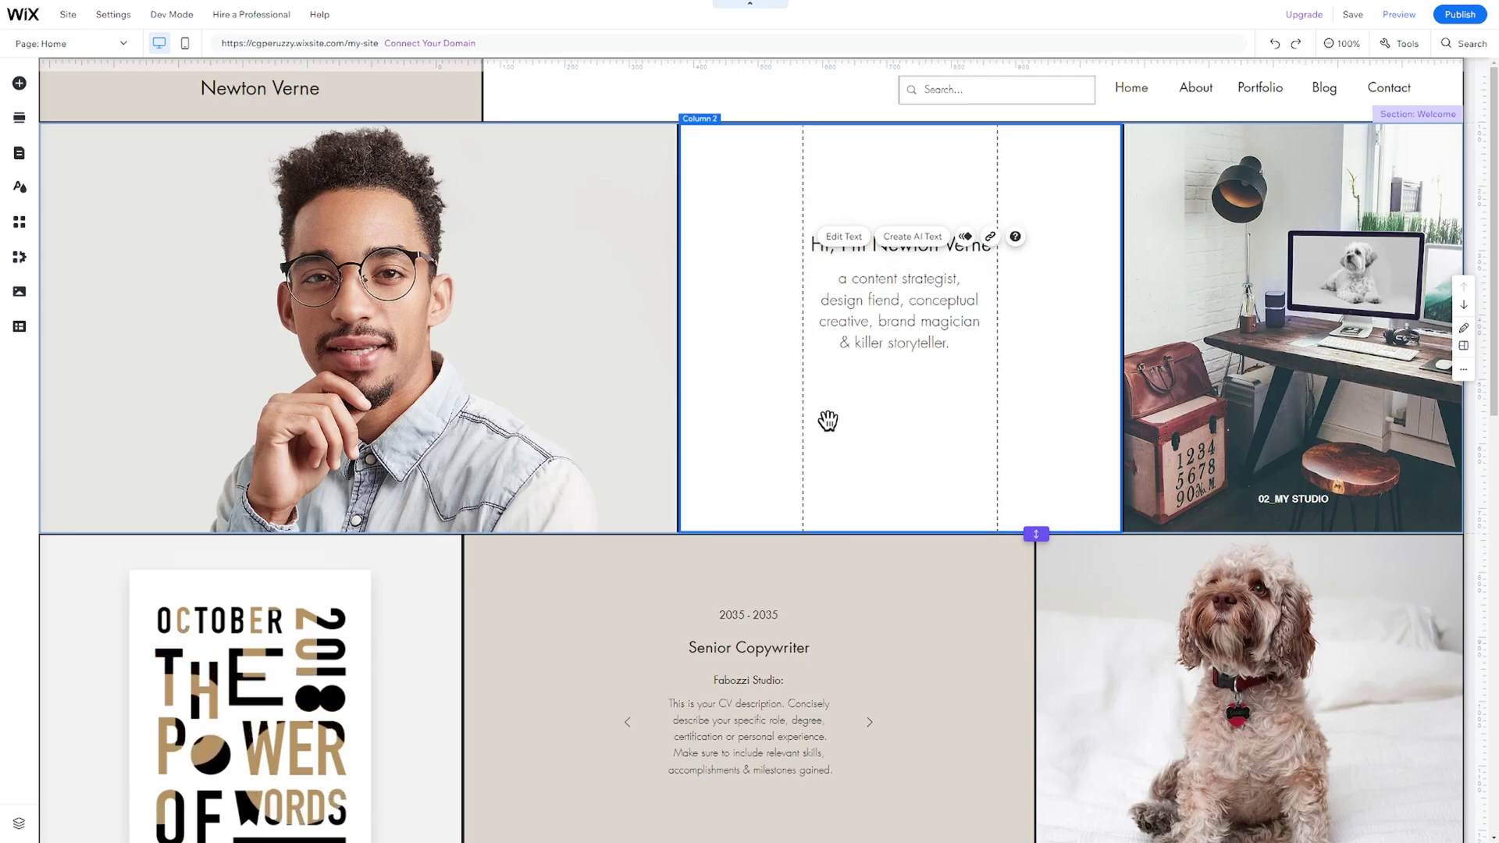
left_click(884, 332)
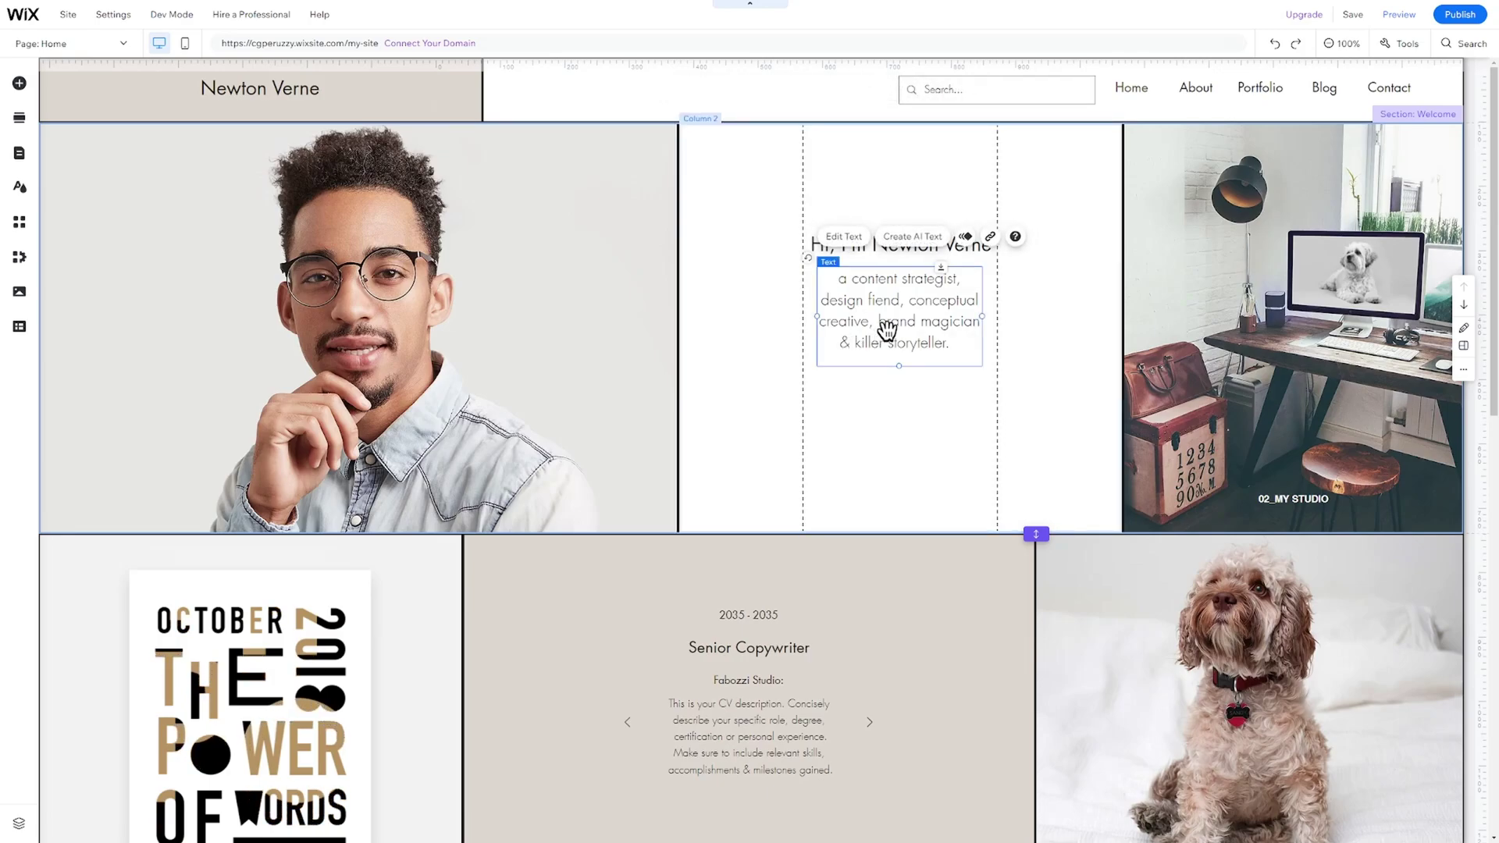
key("Delete")
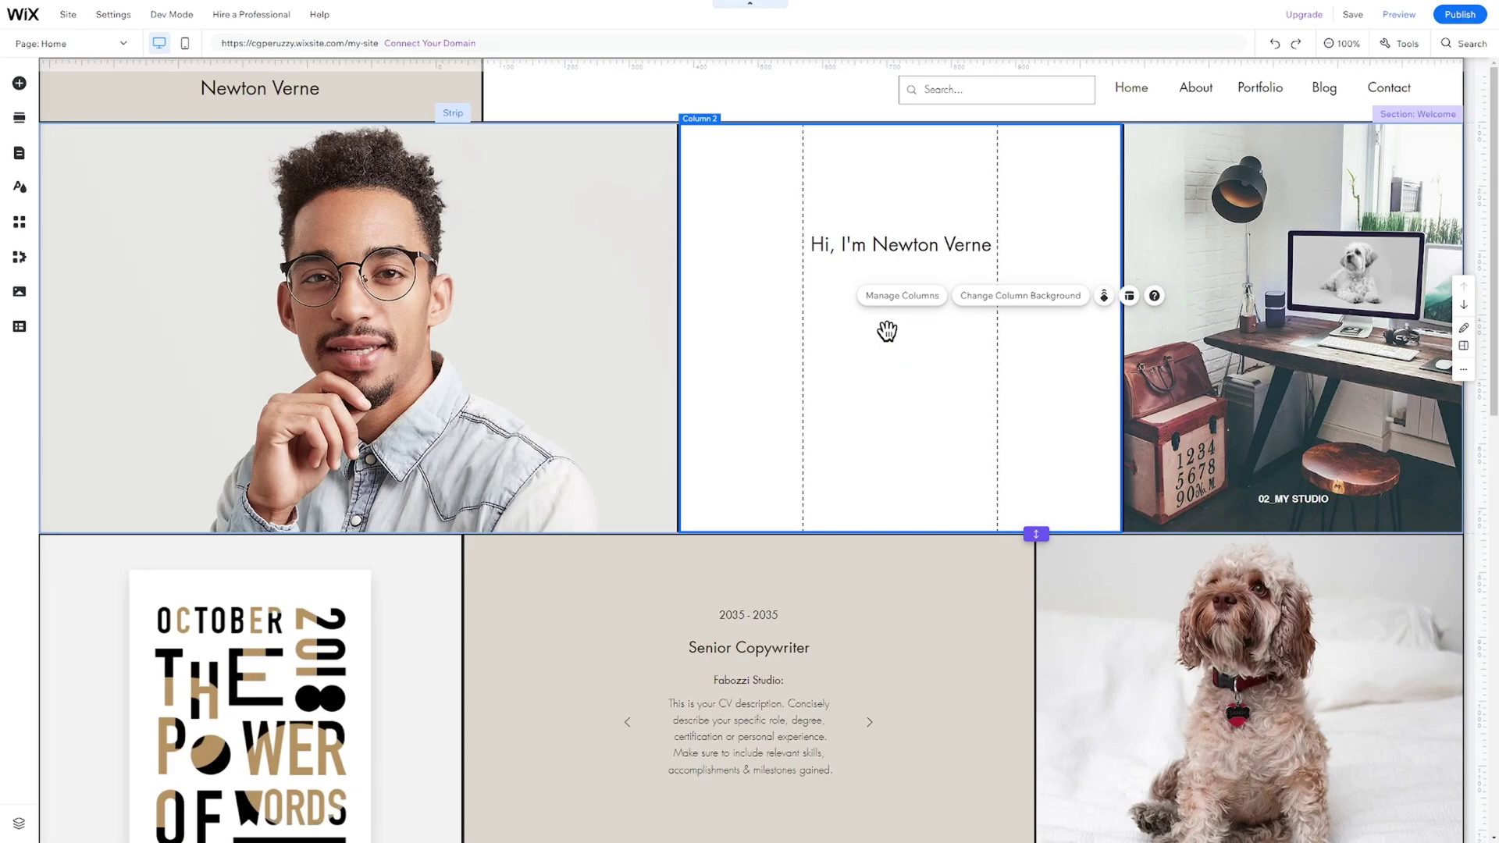
key("ctrl+z")
right_click(886, 331)
left_click(941, 544)
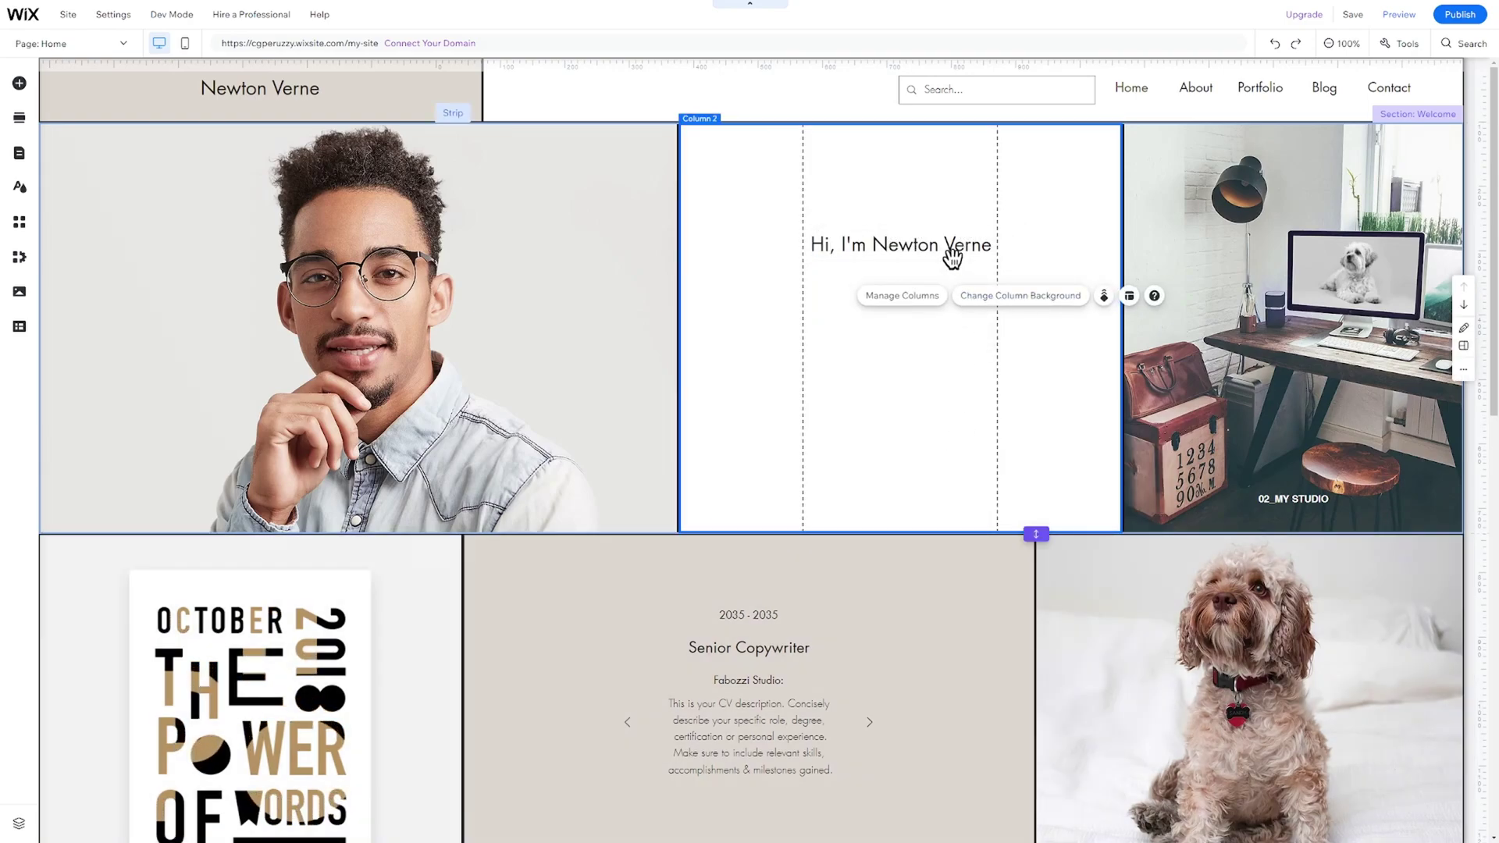
left_click(948, 238)
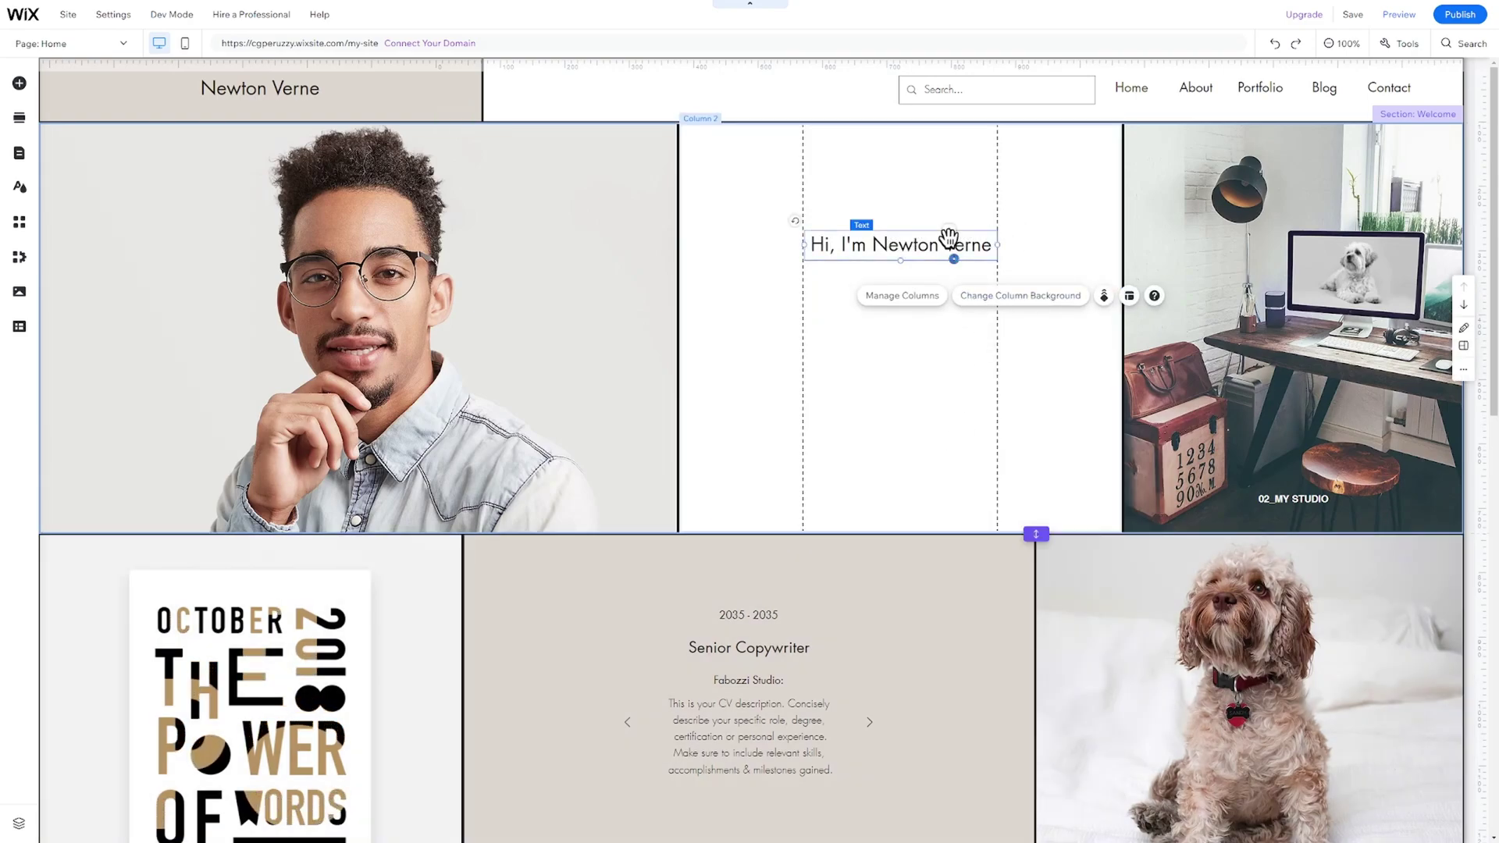
left_click_drag(948, 238, 954, 198)
Step: Place the free bearded-man stock photo in Column 2, size it 342 by 457, and position it under the heading
left_click(19, 82)
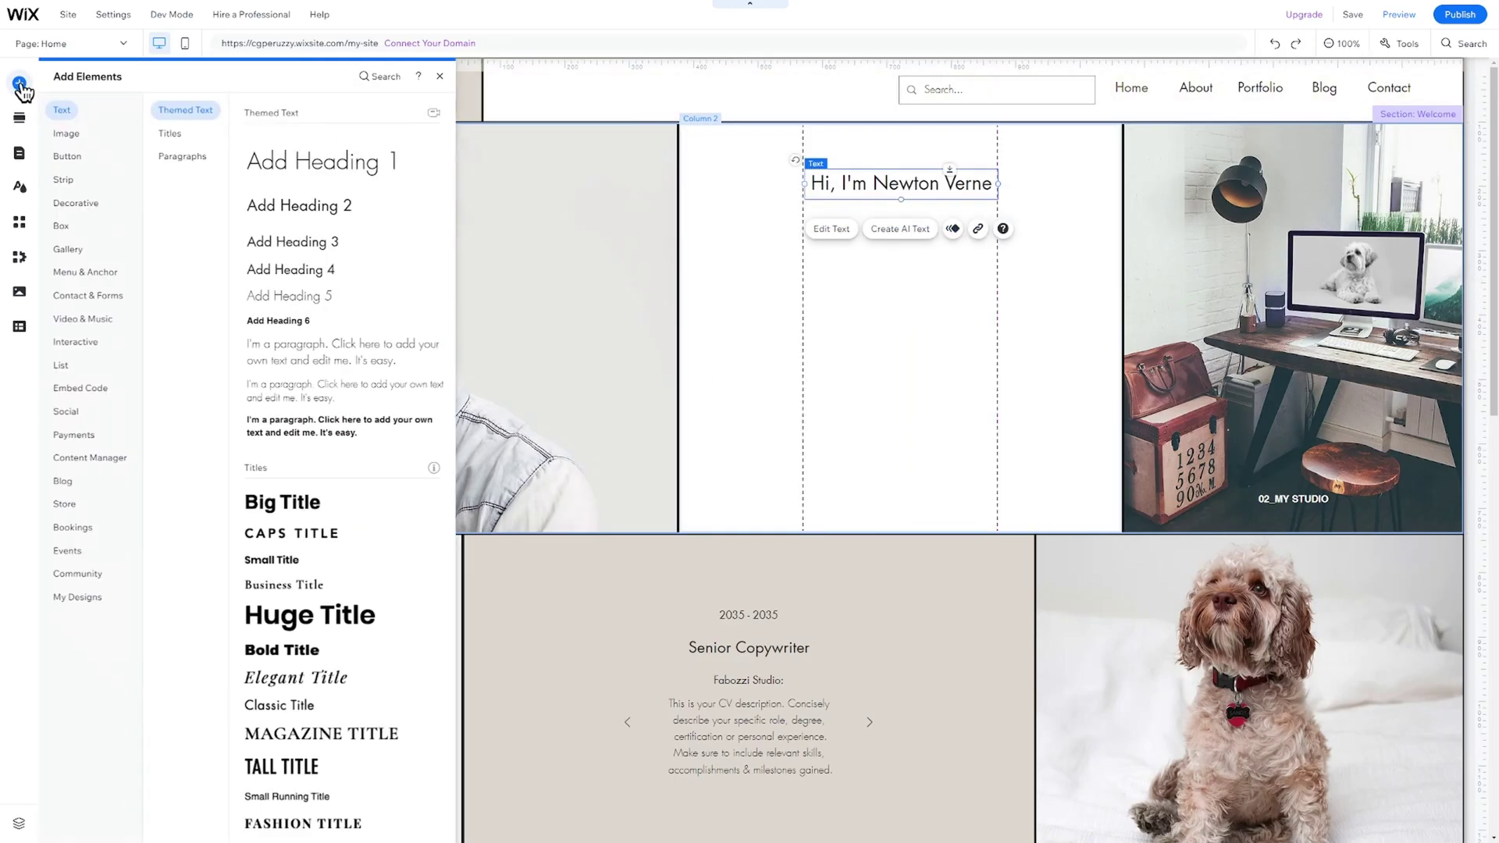
left_click(98, 139)
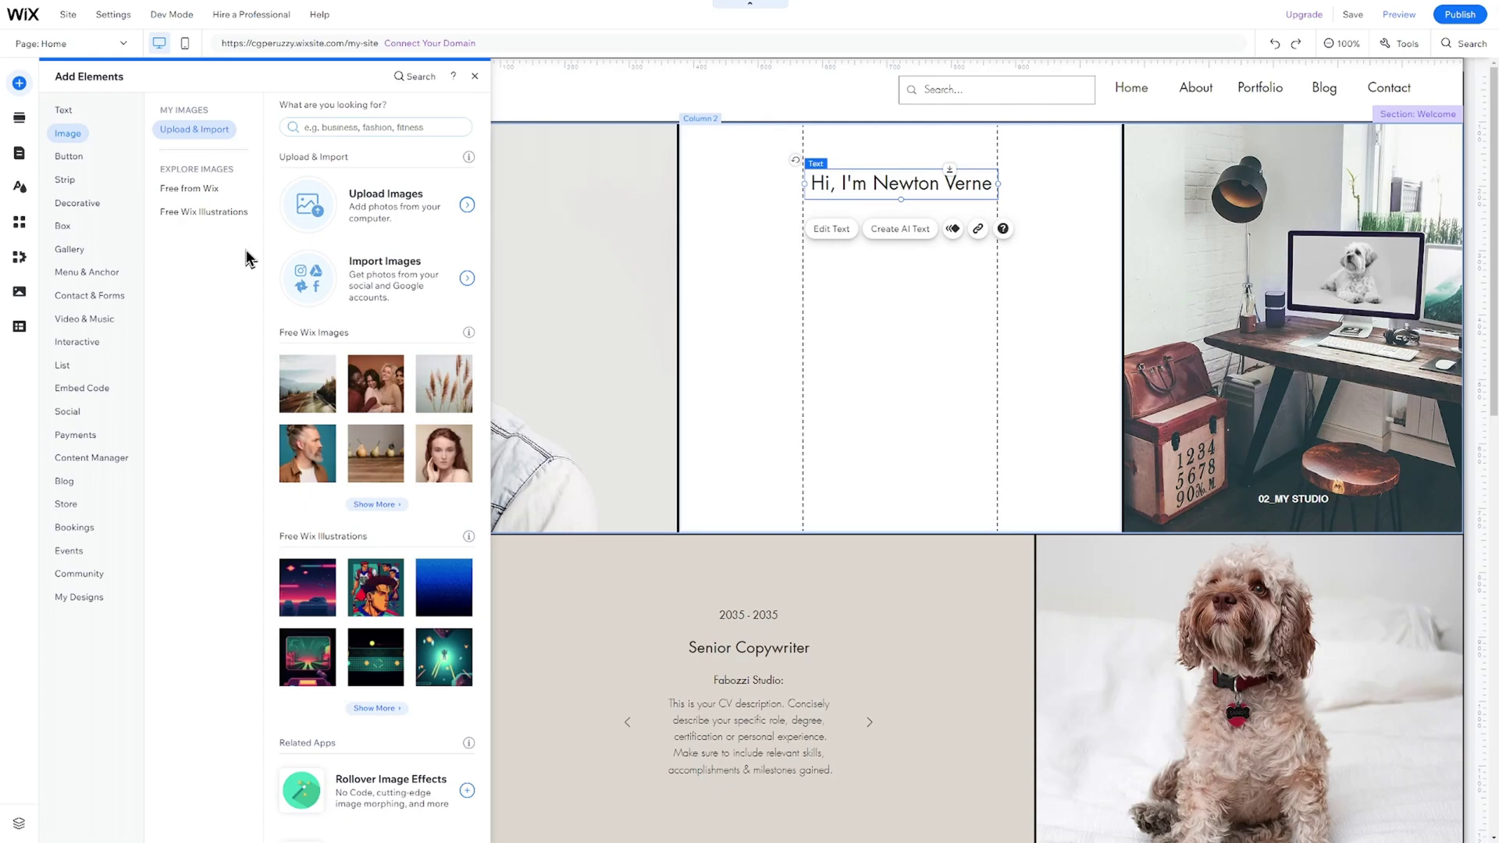
left_click_drag(306, 472, 898, 412)
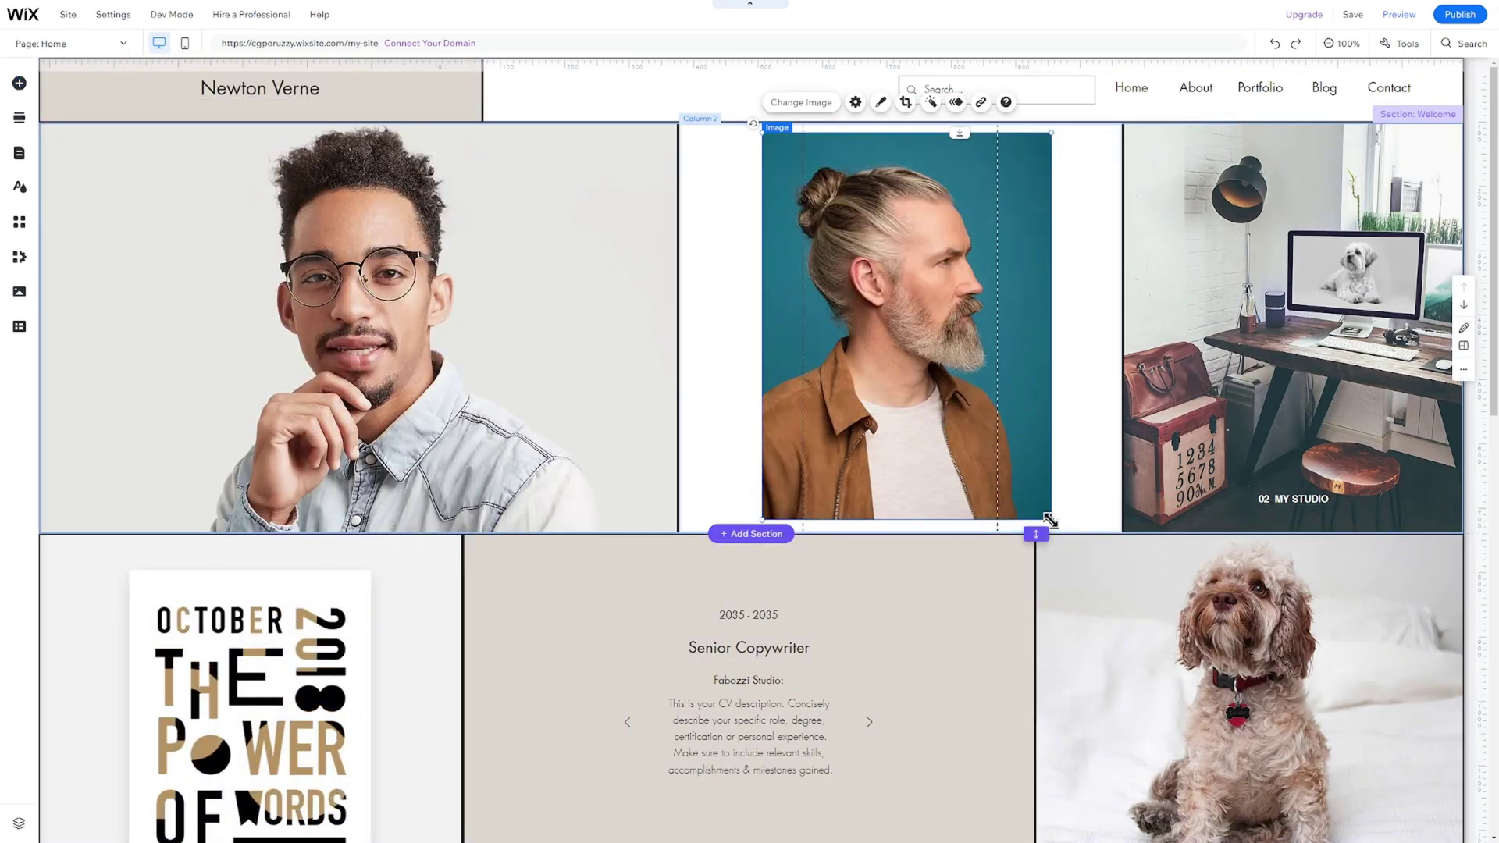
left_click_drag(1050, 520, 988, 412)
left_click_drag(927, 258, 951, 320)
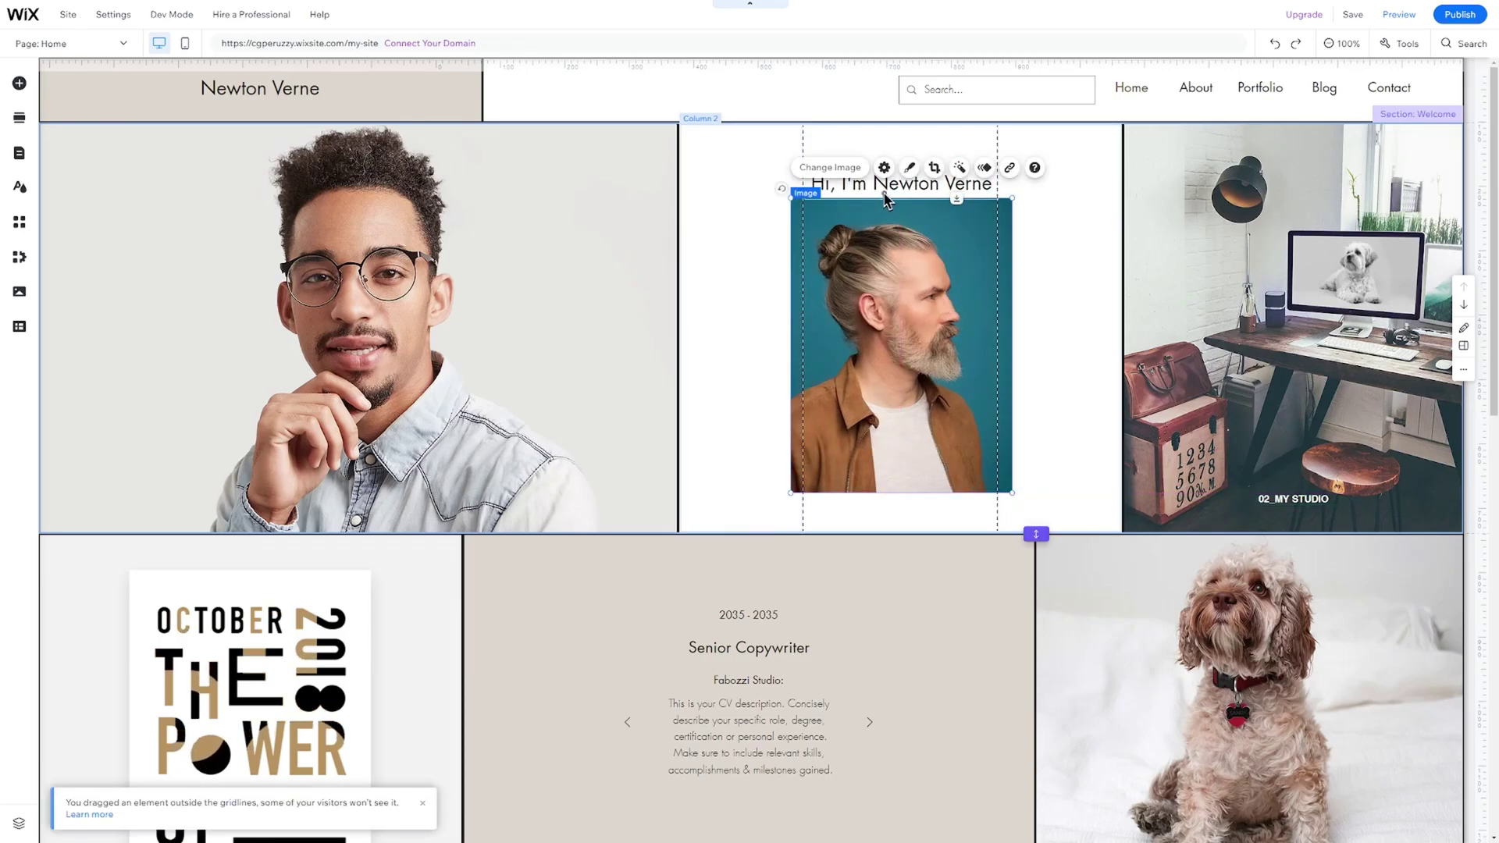
left_click_drag(885, 194, 893, 206)
Step: Place a themed Button in the welcome column beneath the portrait
left_click(19, 82)
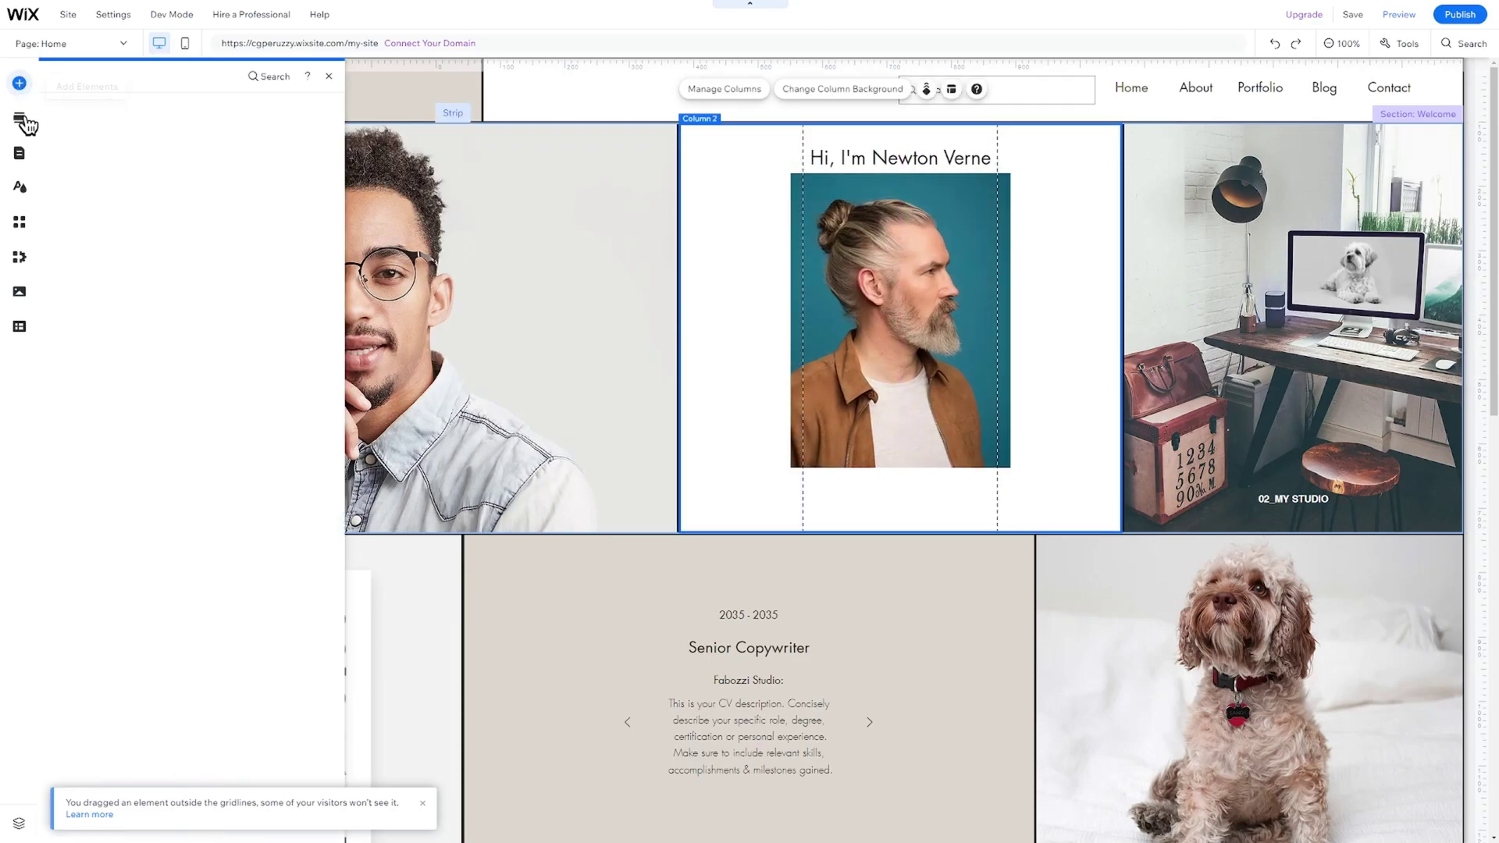
left_click(81, 163)
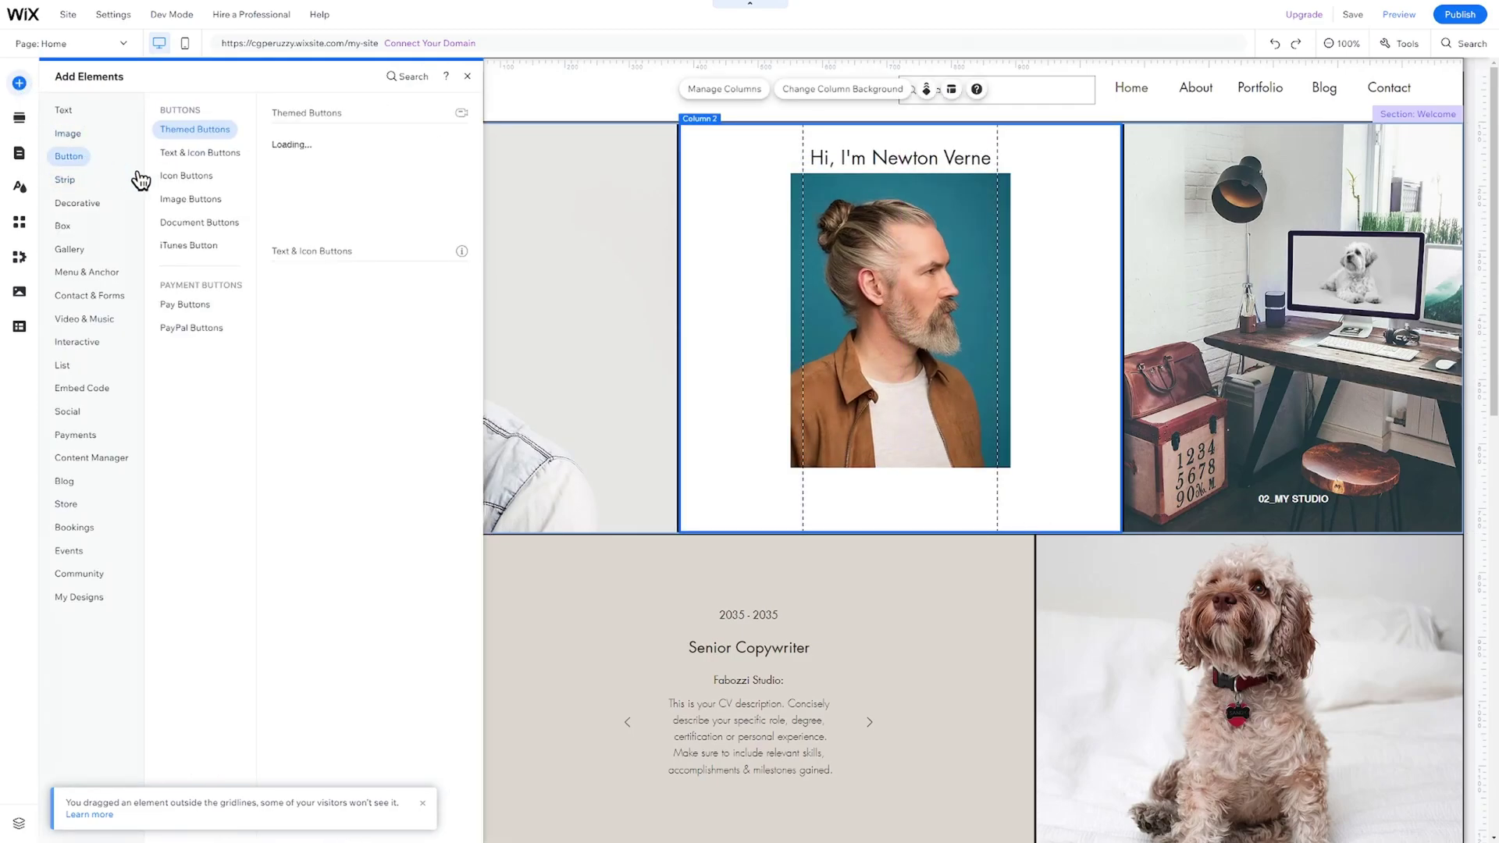
left_click(204, 178)
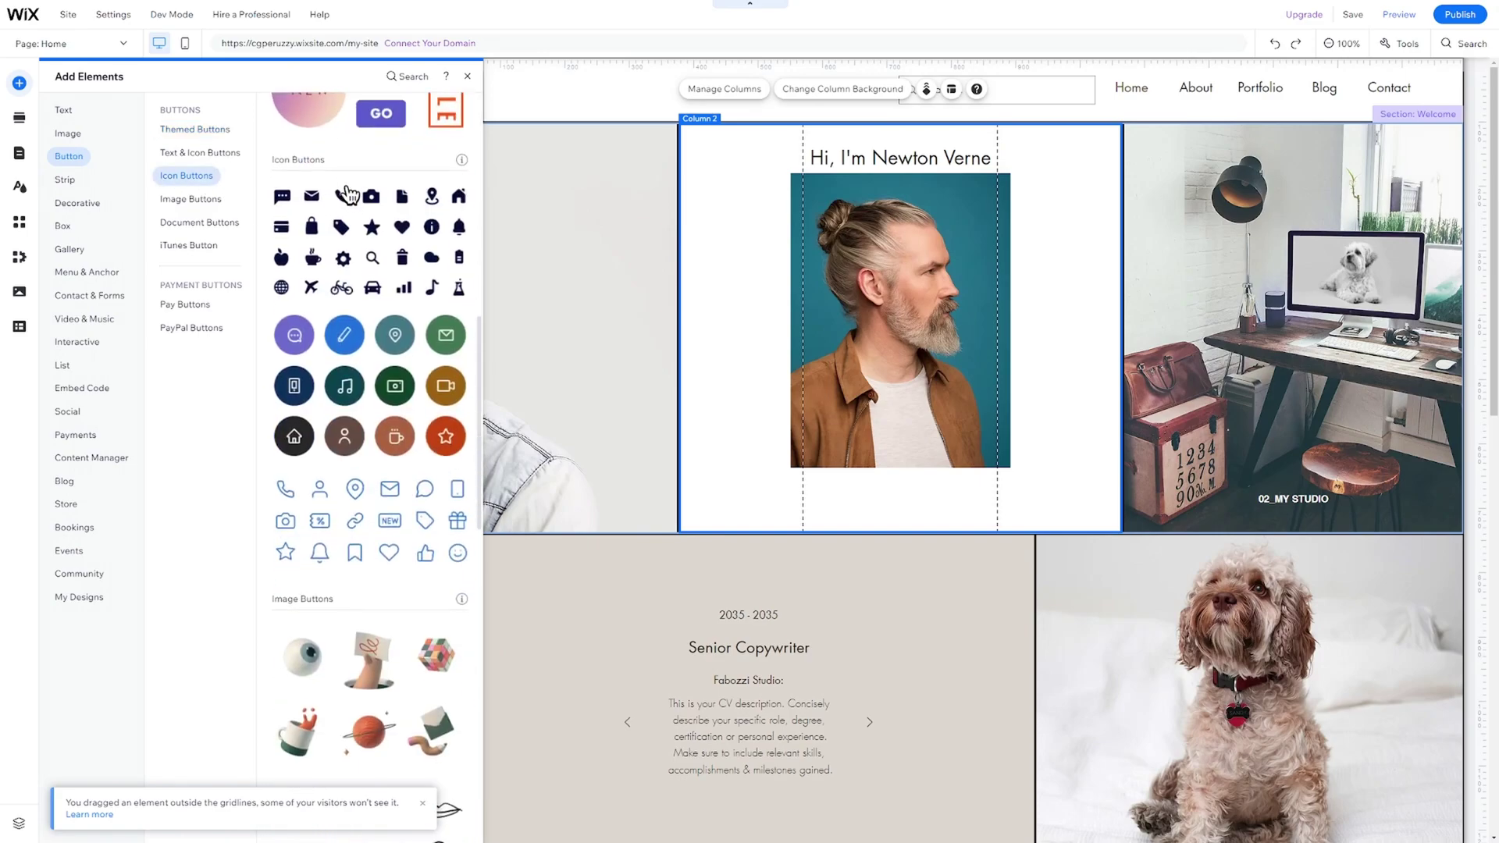
scroll(348, 195, "up", 10)
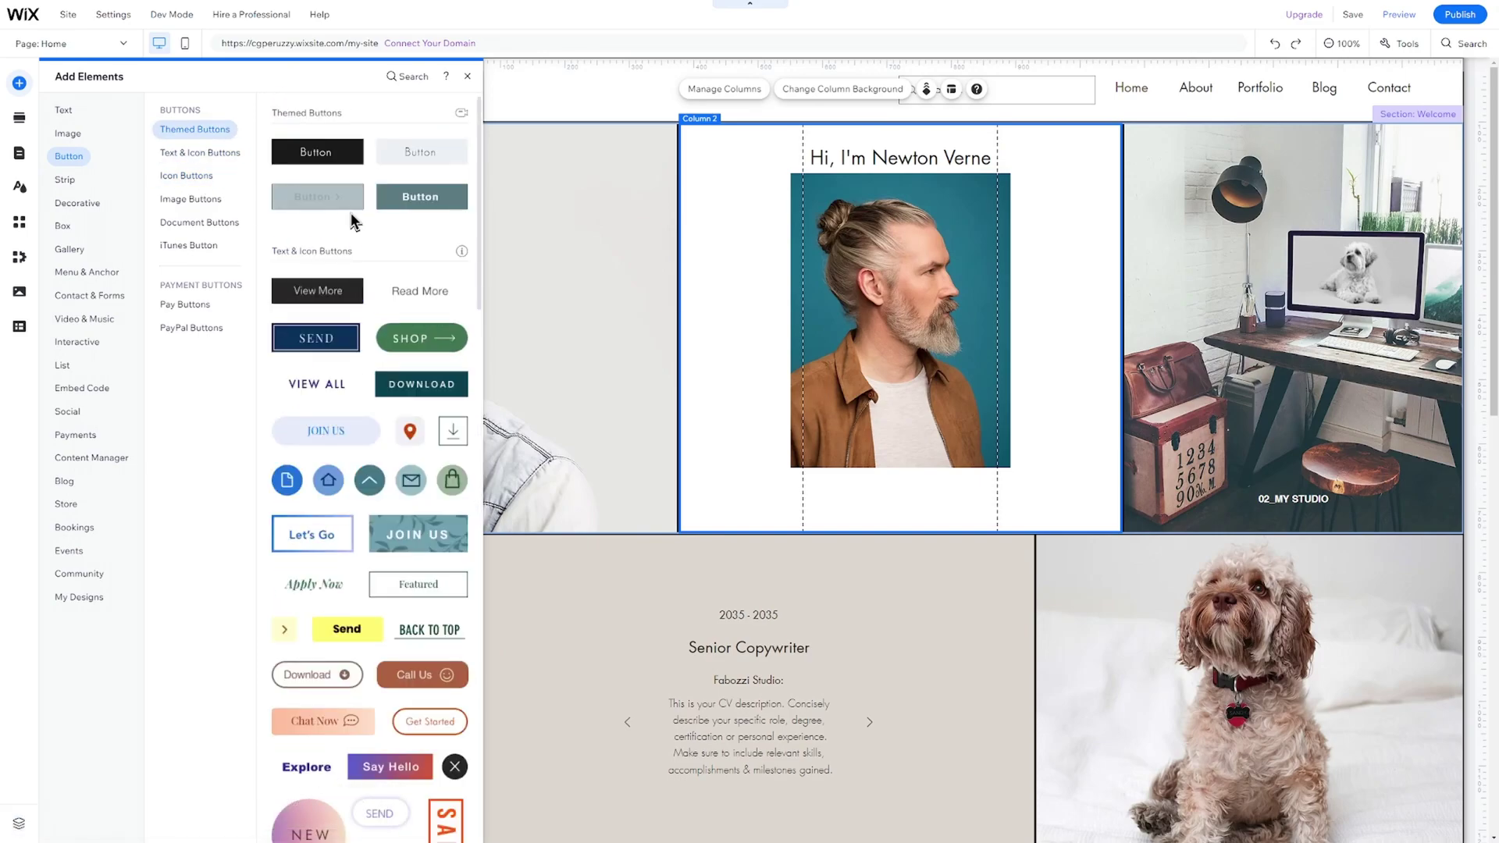
left_click_drag(345, 207, 915, 506)
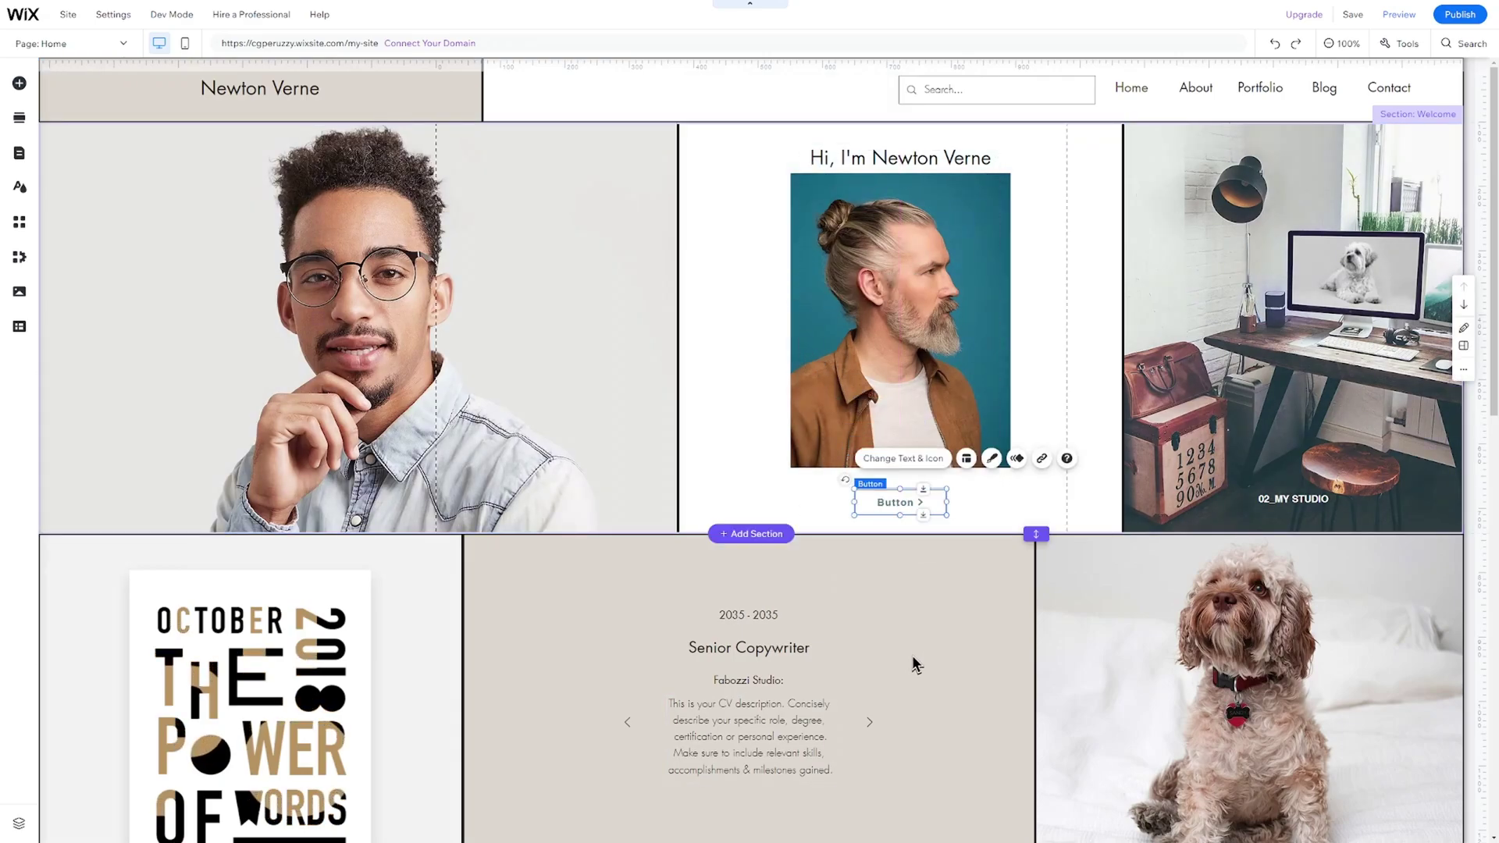
left_click(912, 655)
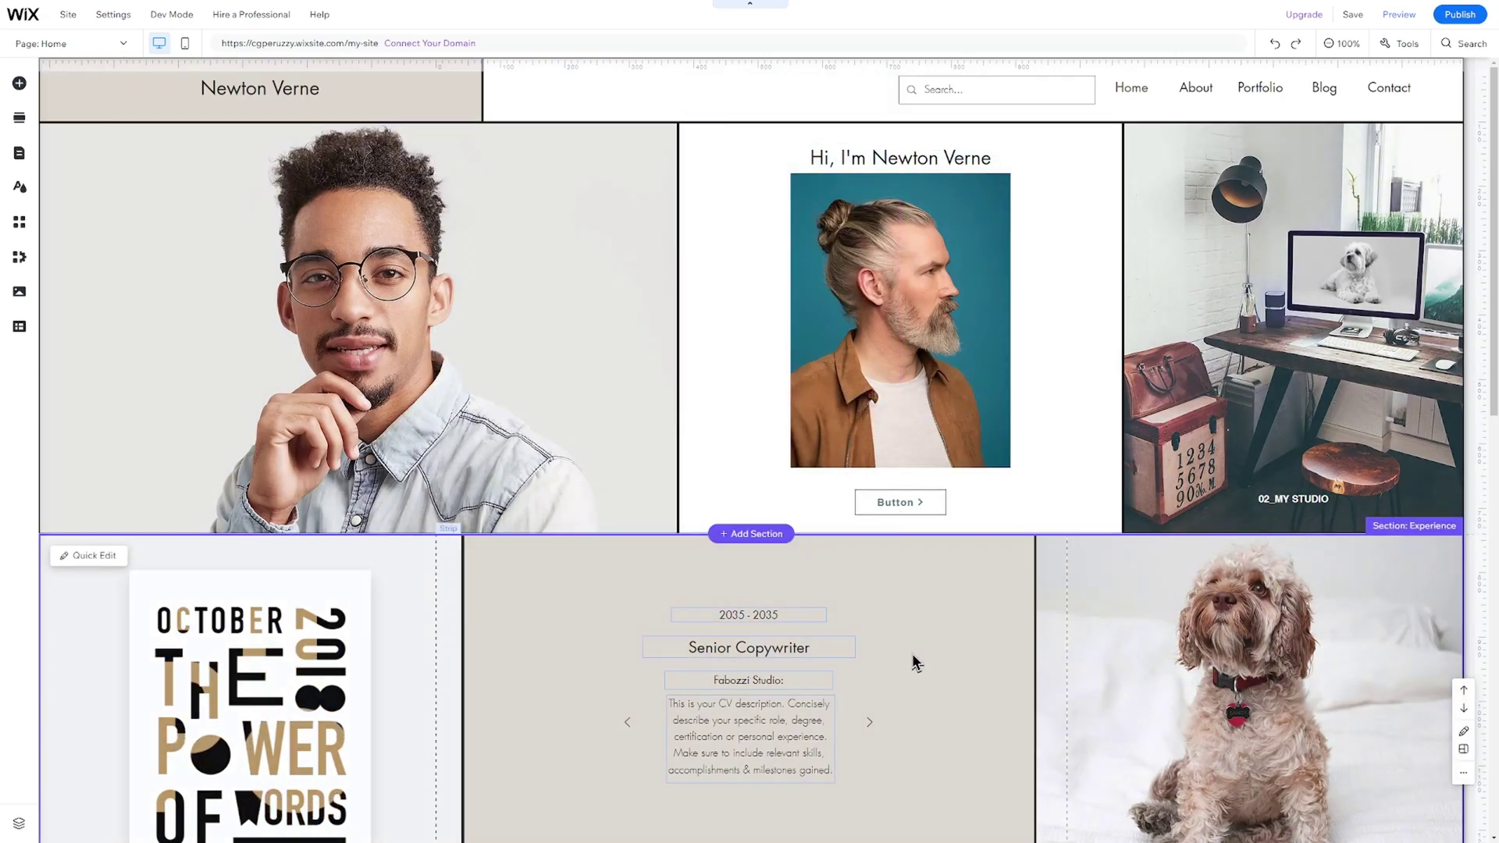
Step: Select the portrait image and show its Settings panel
left_click(928, 355)
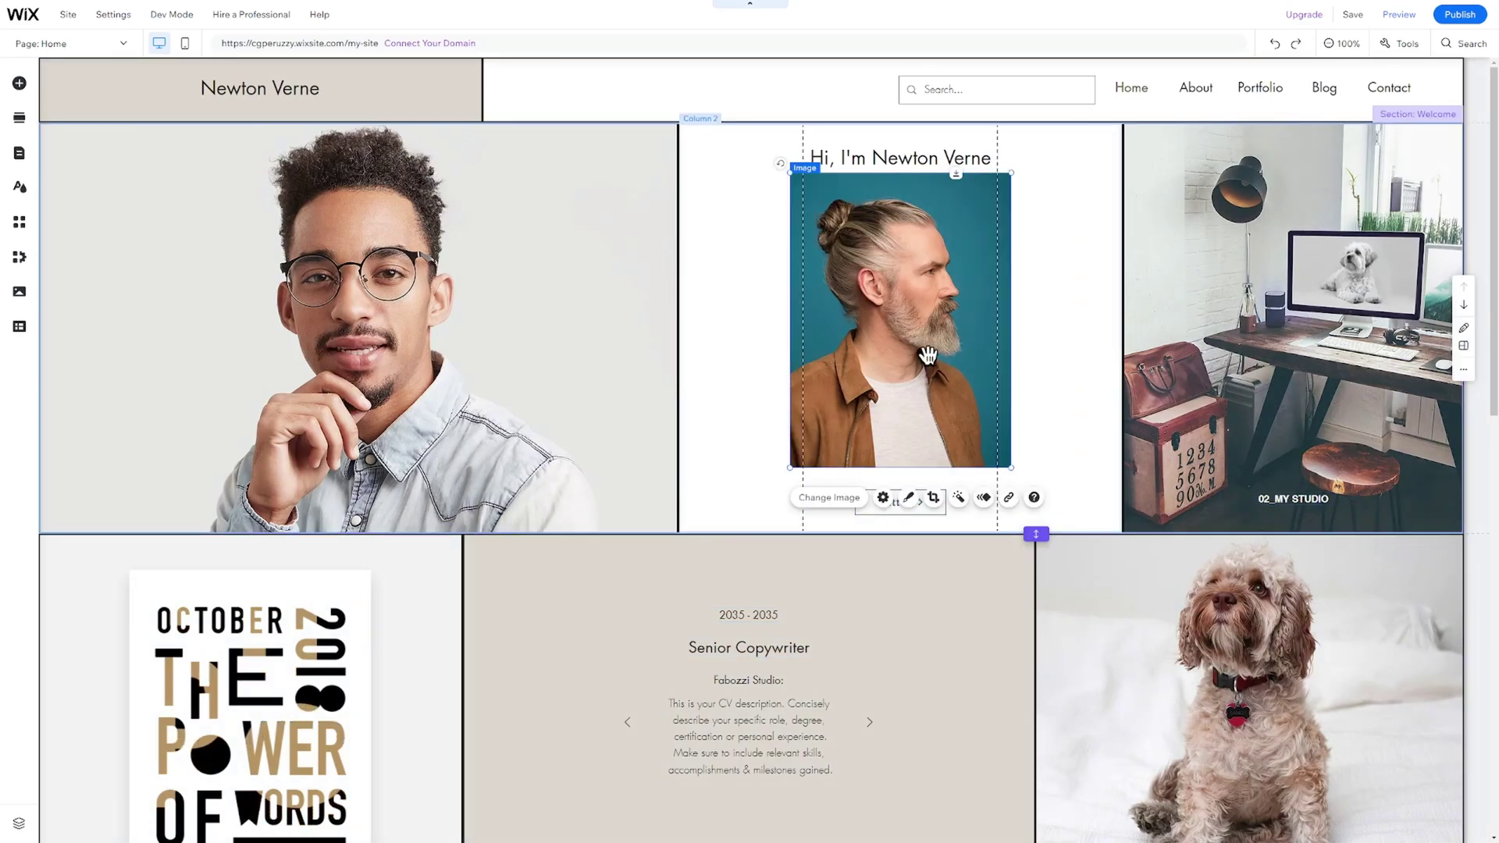
left_click(883, 499)
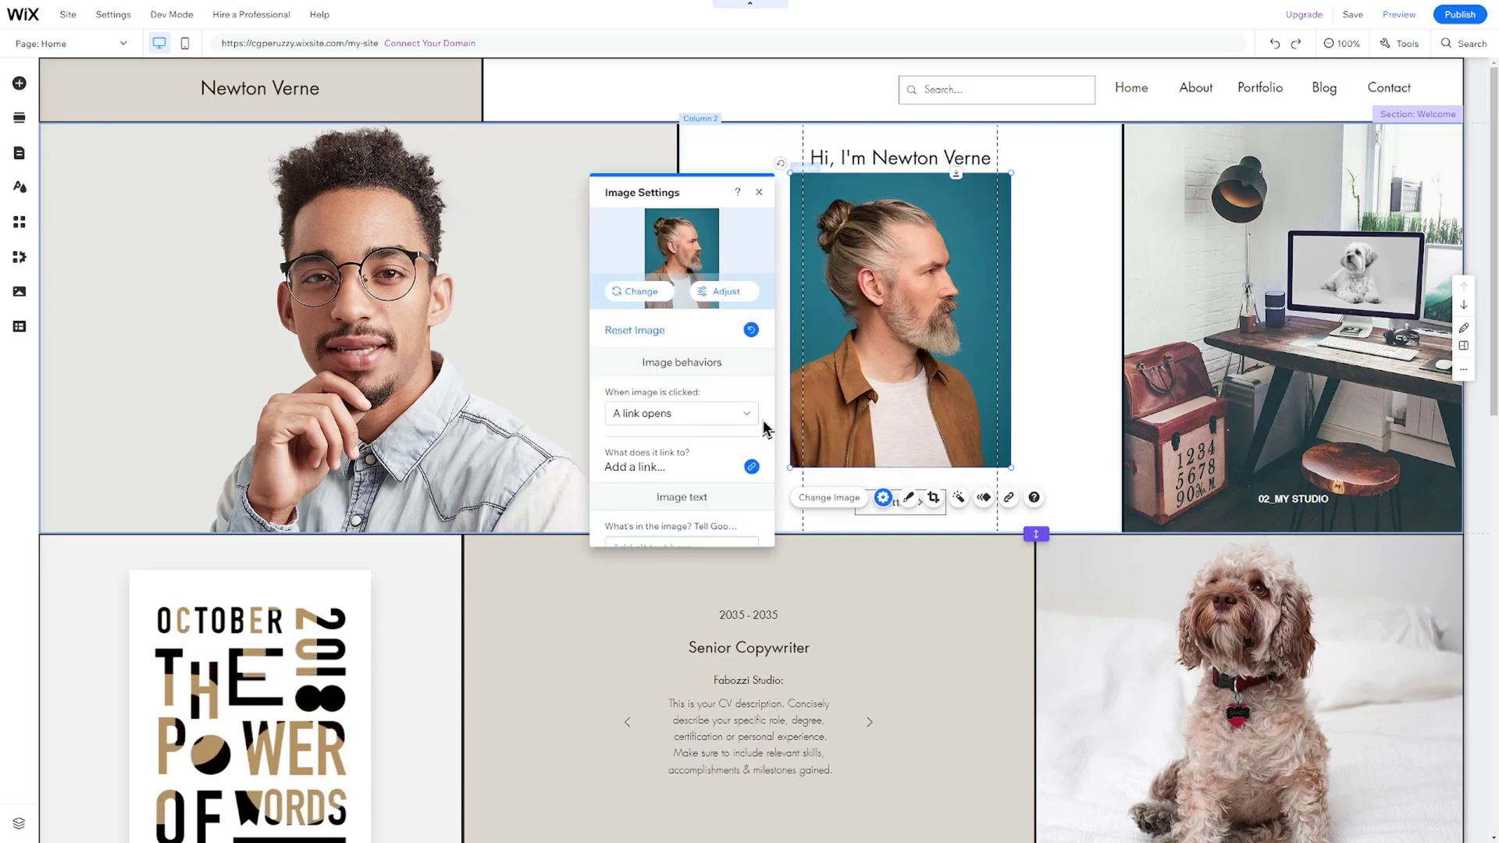
scroll(694, 386, "down", 5)
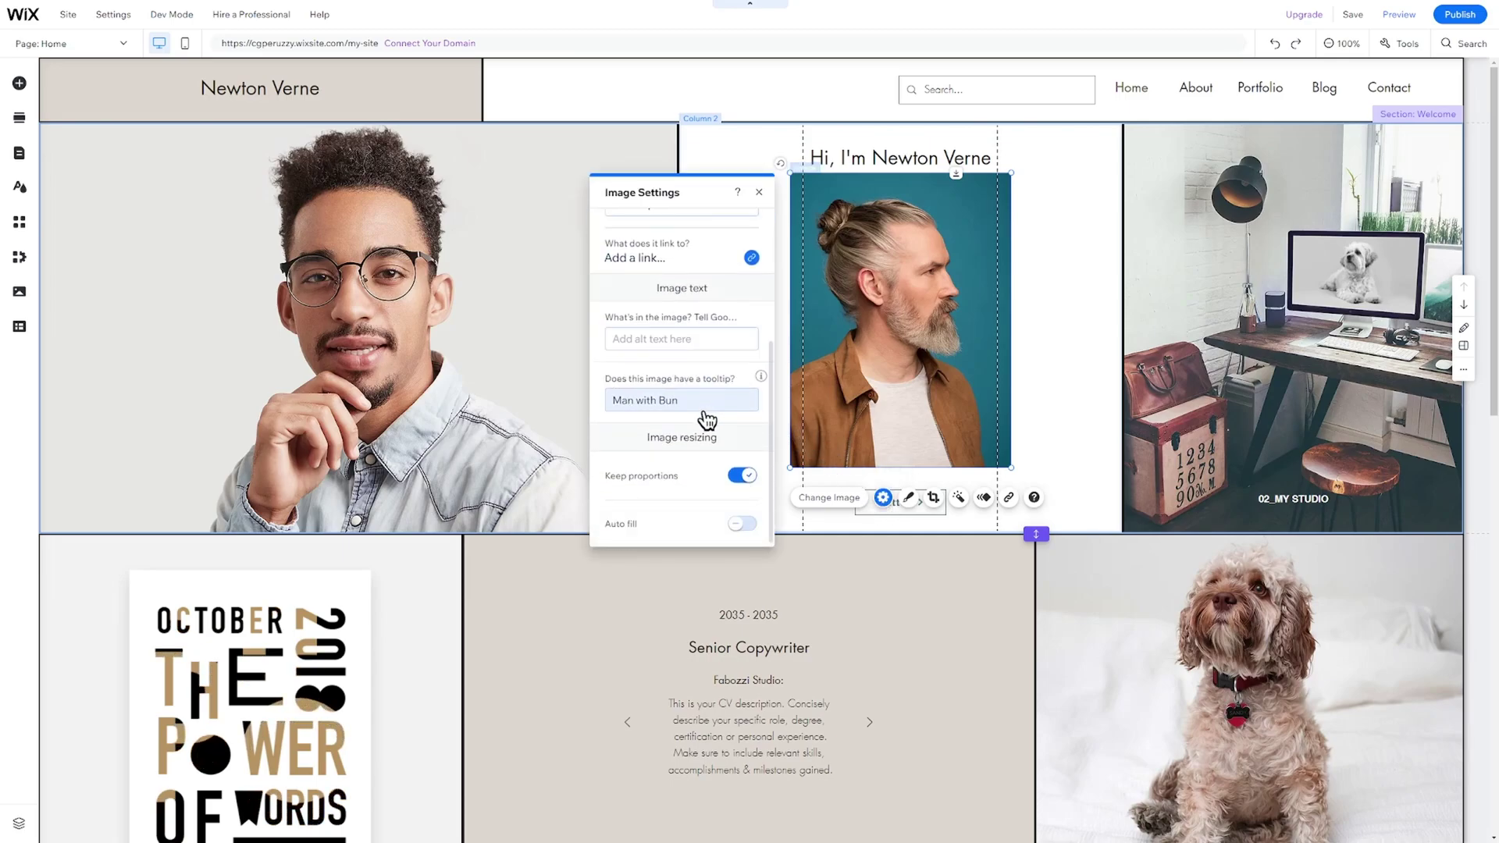
scroll(703, 414, "up", 5)
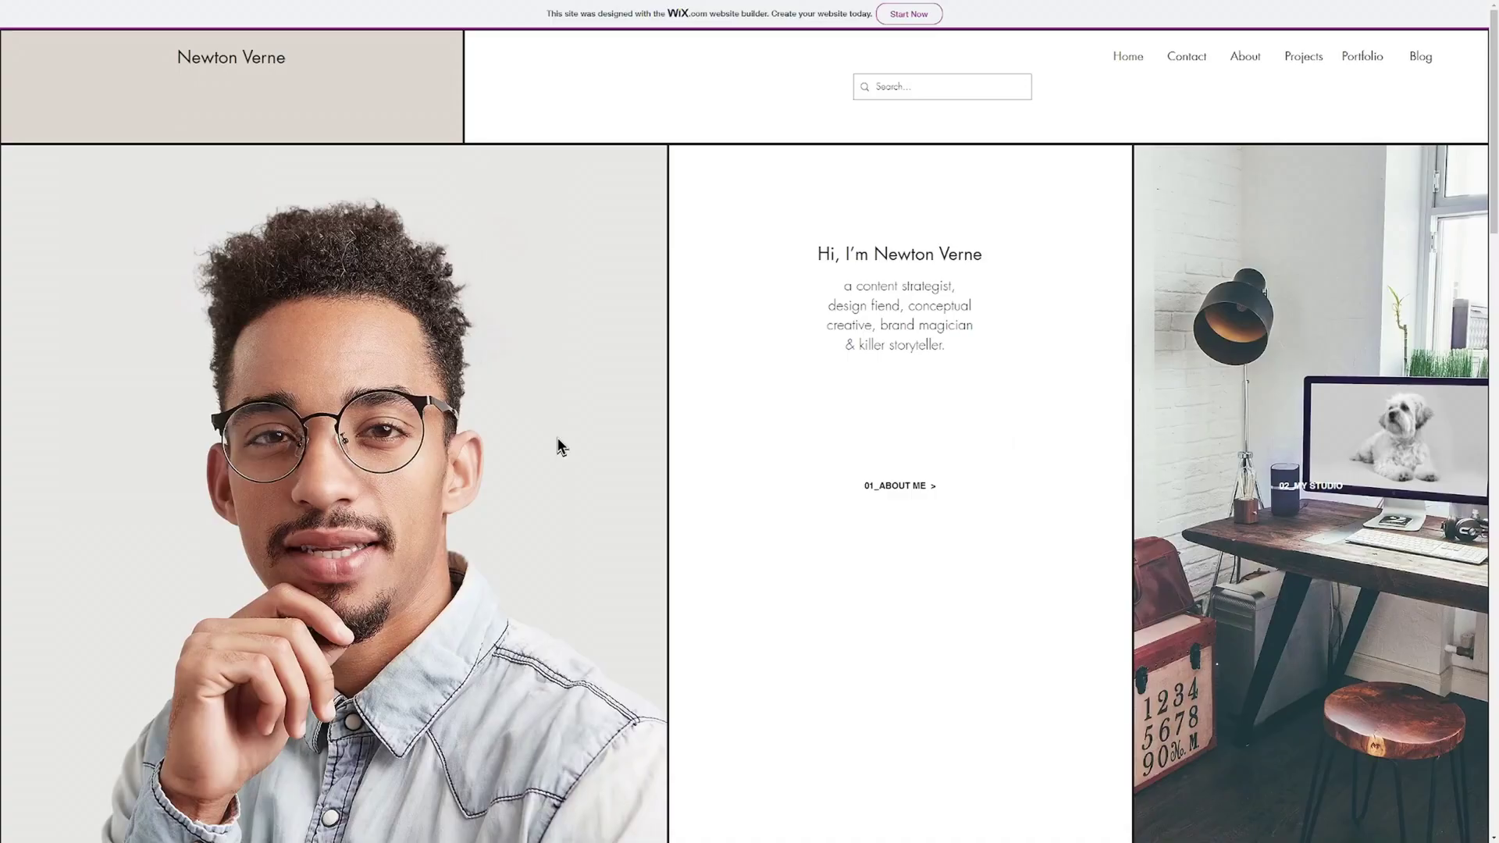
scroll(557, 445, "down", 2)
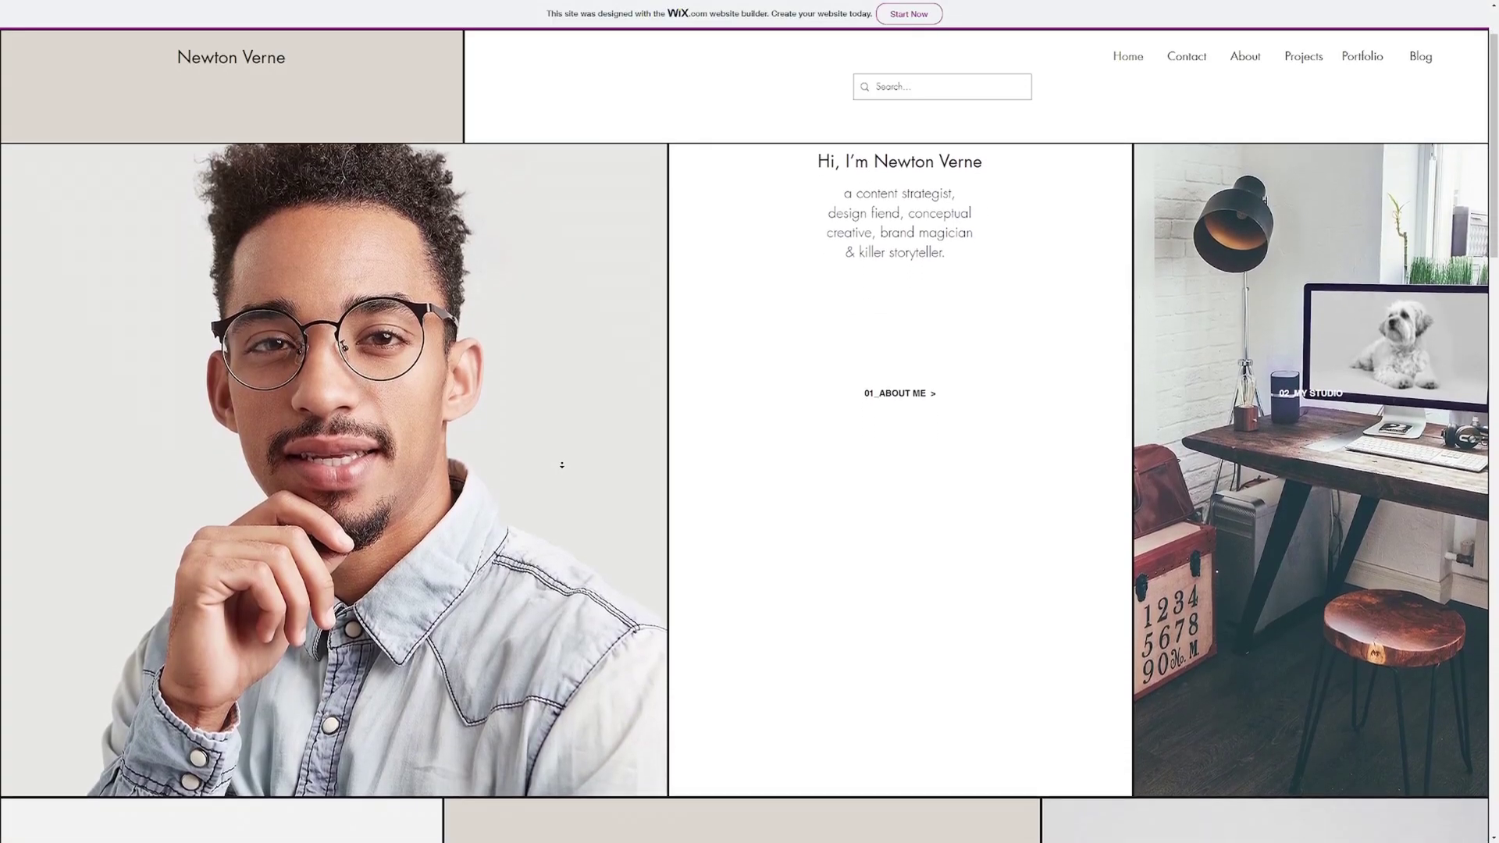
scroll(562, 467, "down", 3)
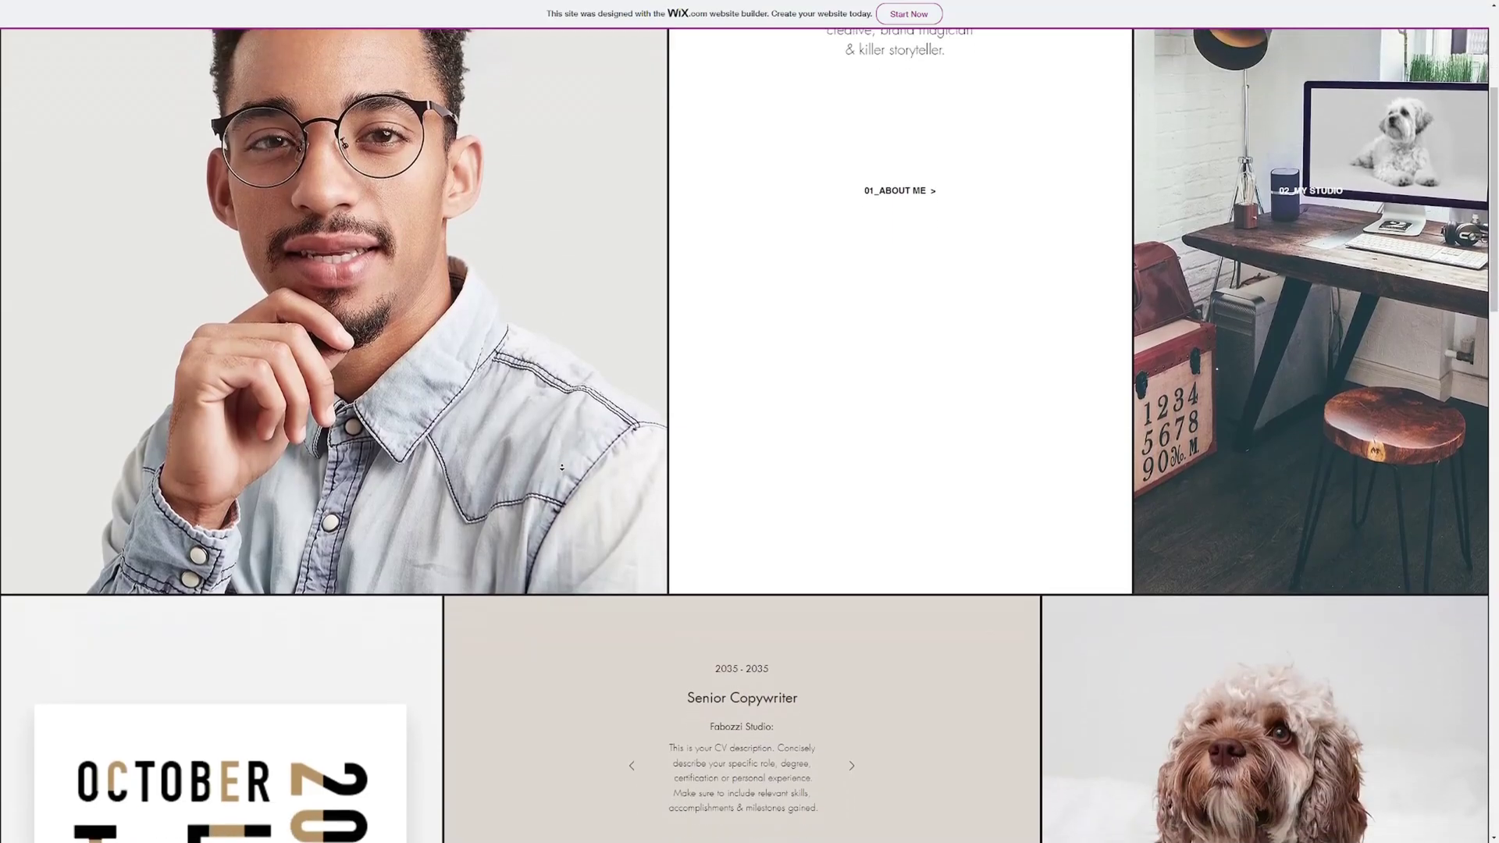
scroll(561, 467, "down", 3)
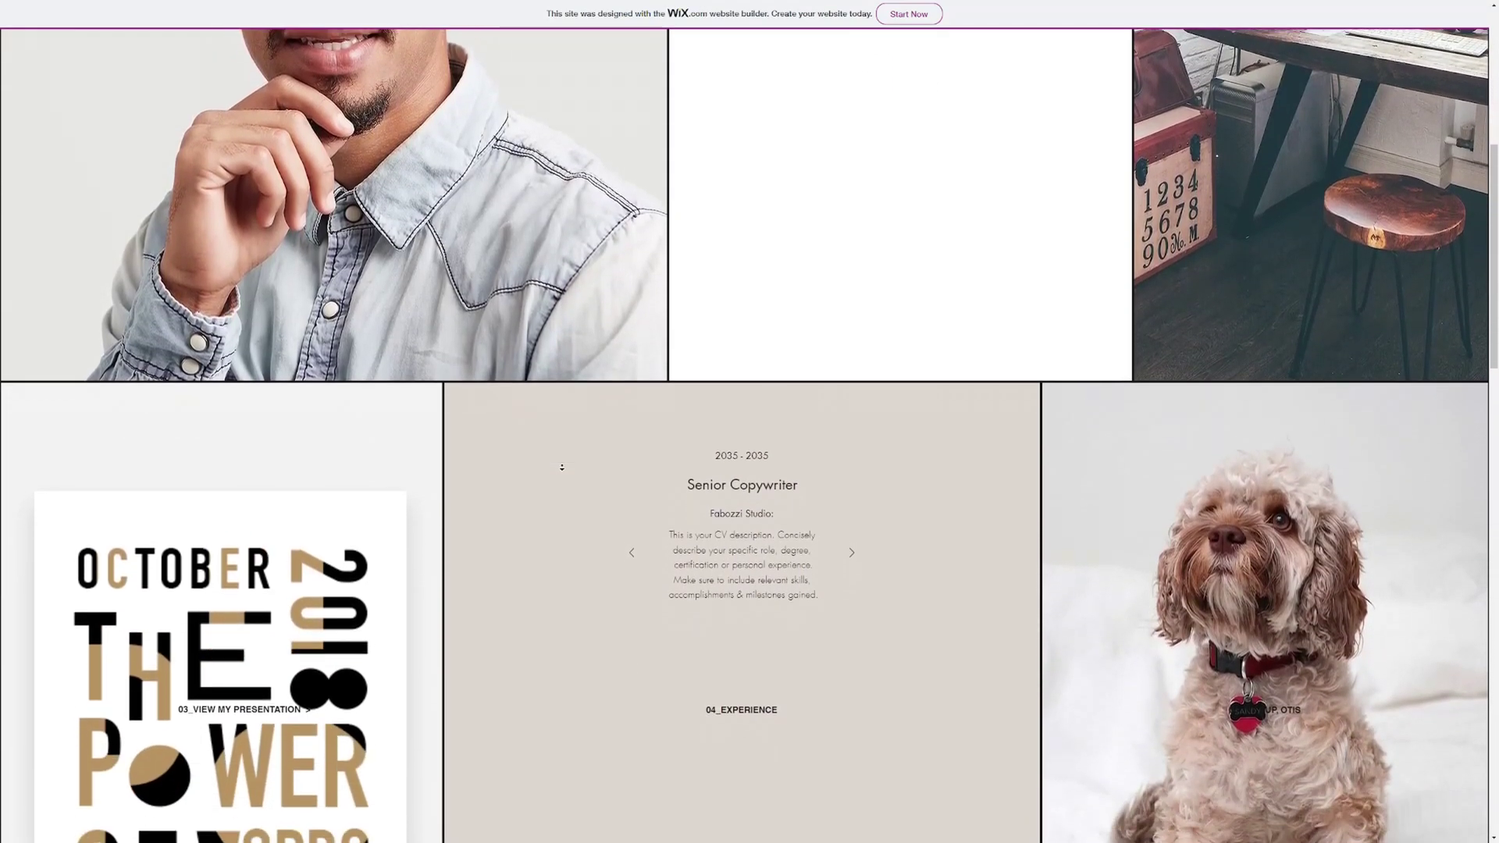
scroll(562, 467, "down", 2)
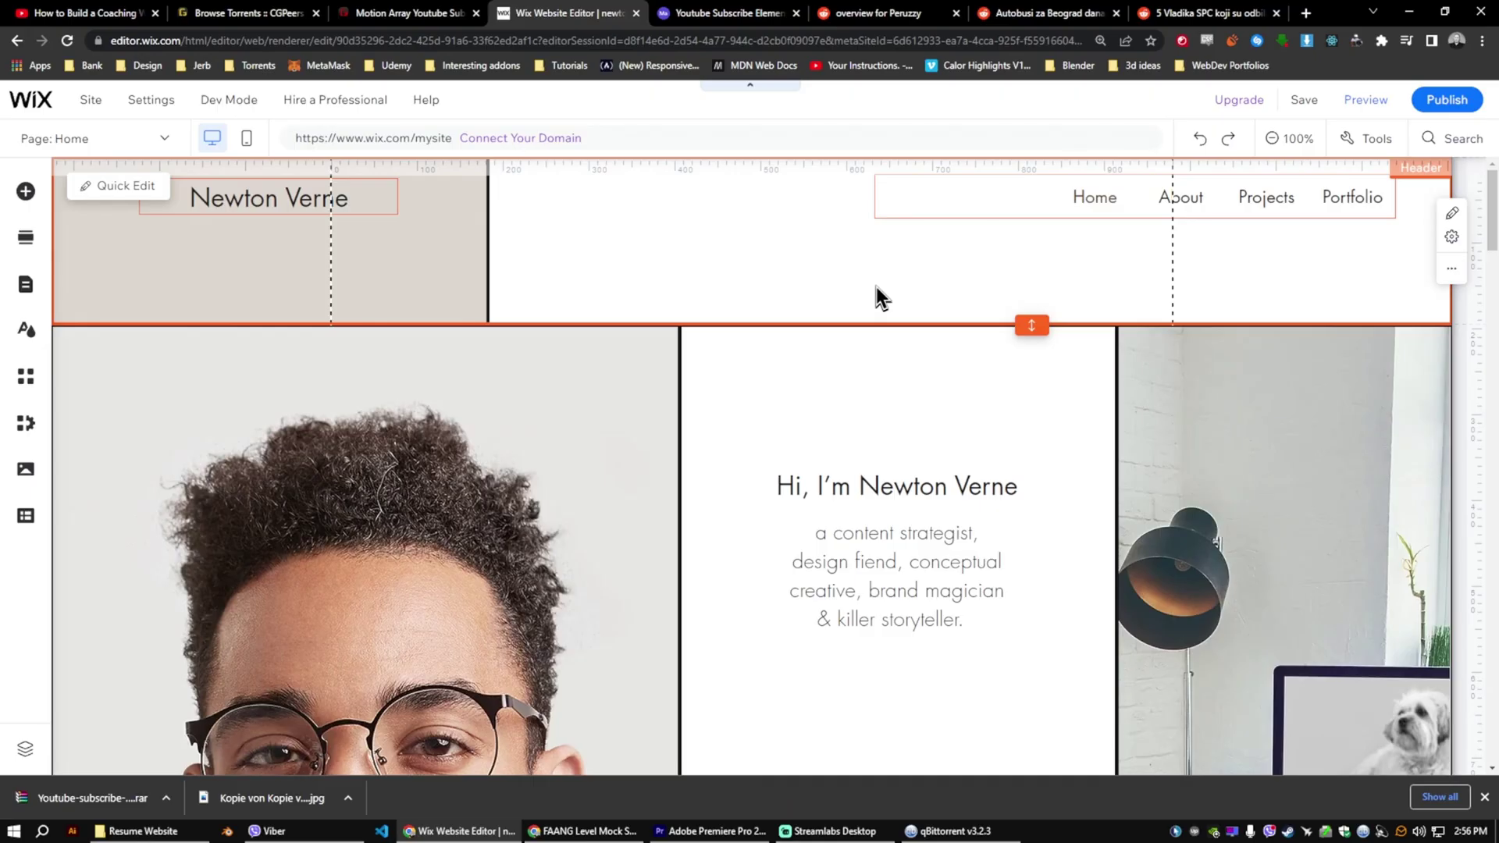
Step: Switch the browser showing the Wix Editor to full screen with F11
key("F11")
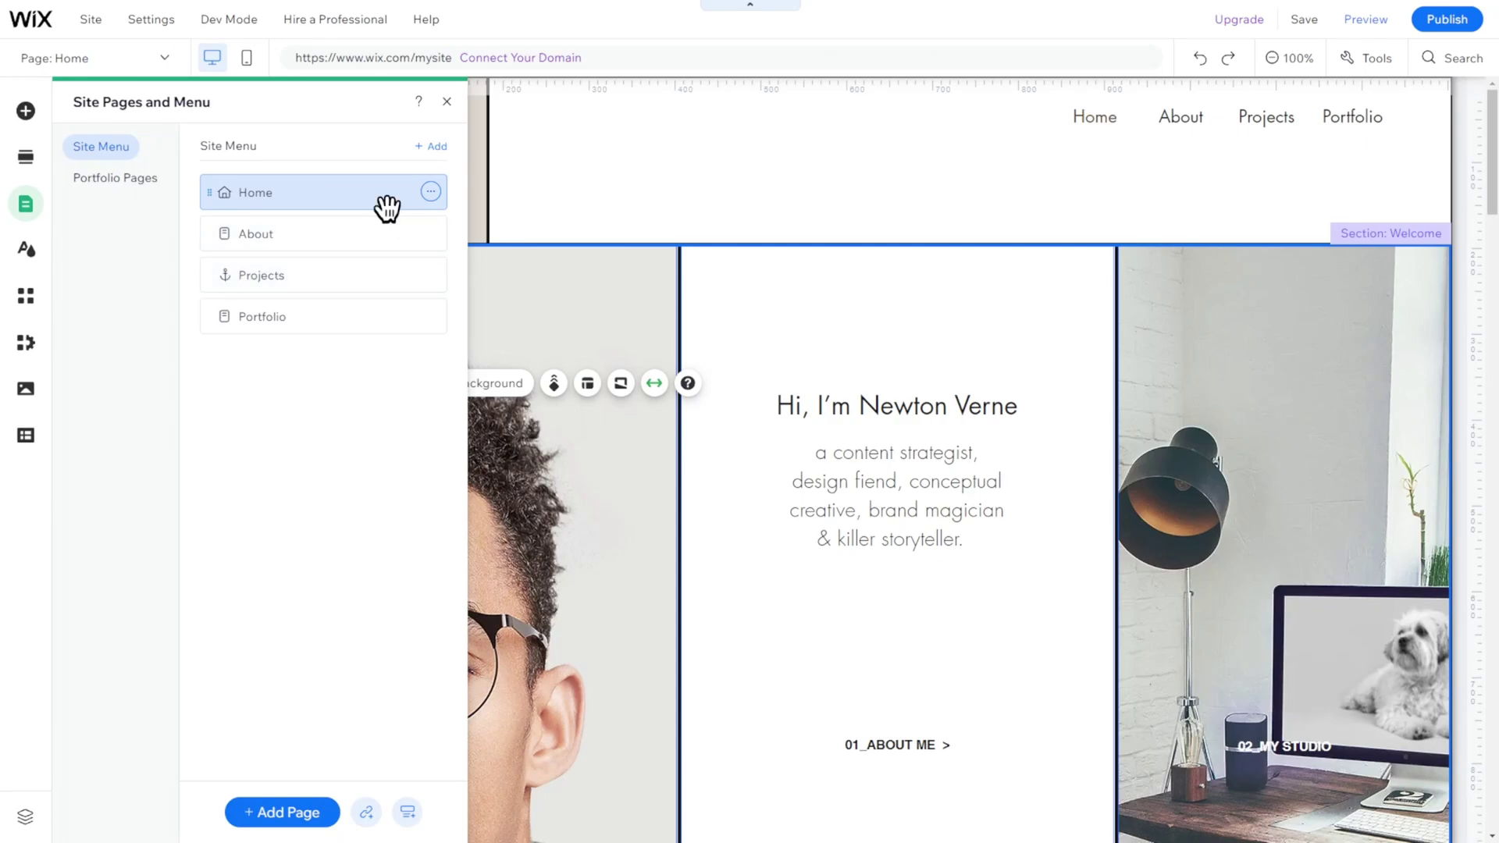
Step: Visit the About, Projects, Home and Portfolio menu entries, view Portfolio's sub-pages, then return to Site Menu
left_click(374, 267)
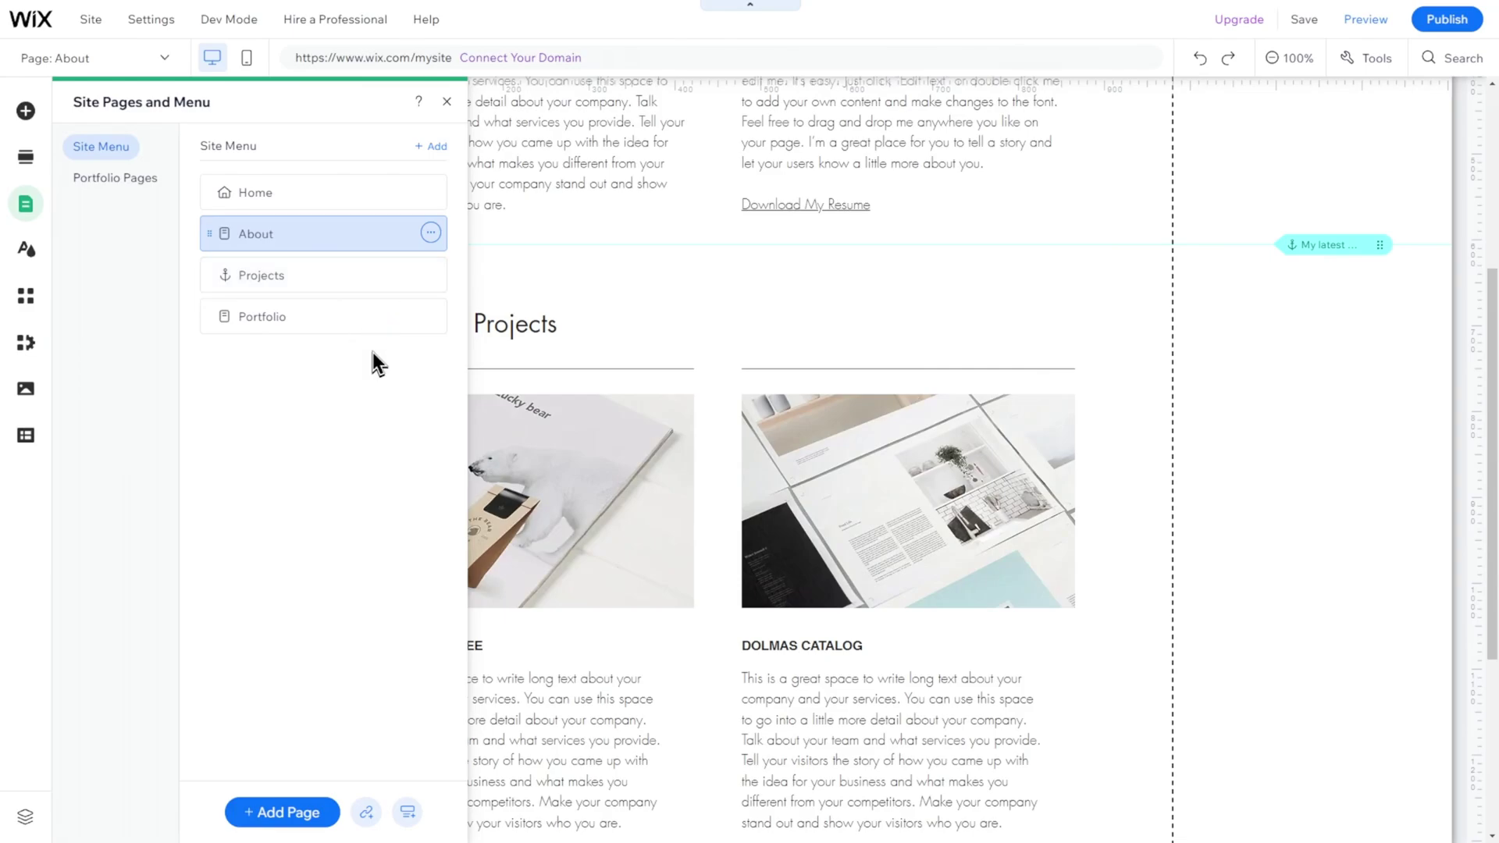
left_click(328, 282)
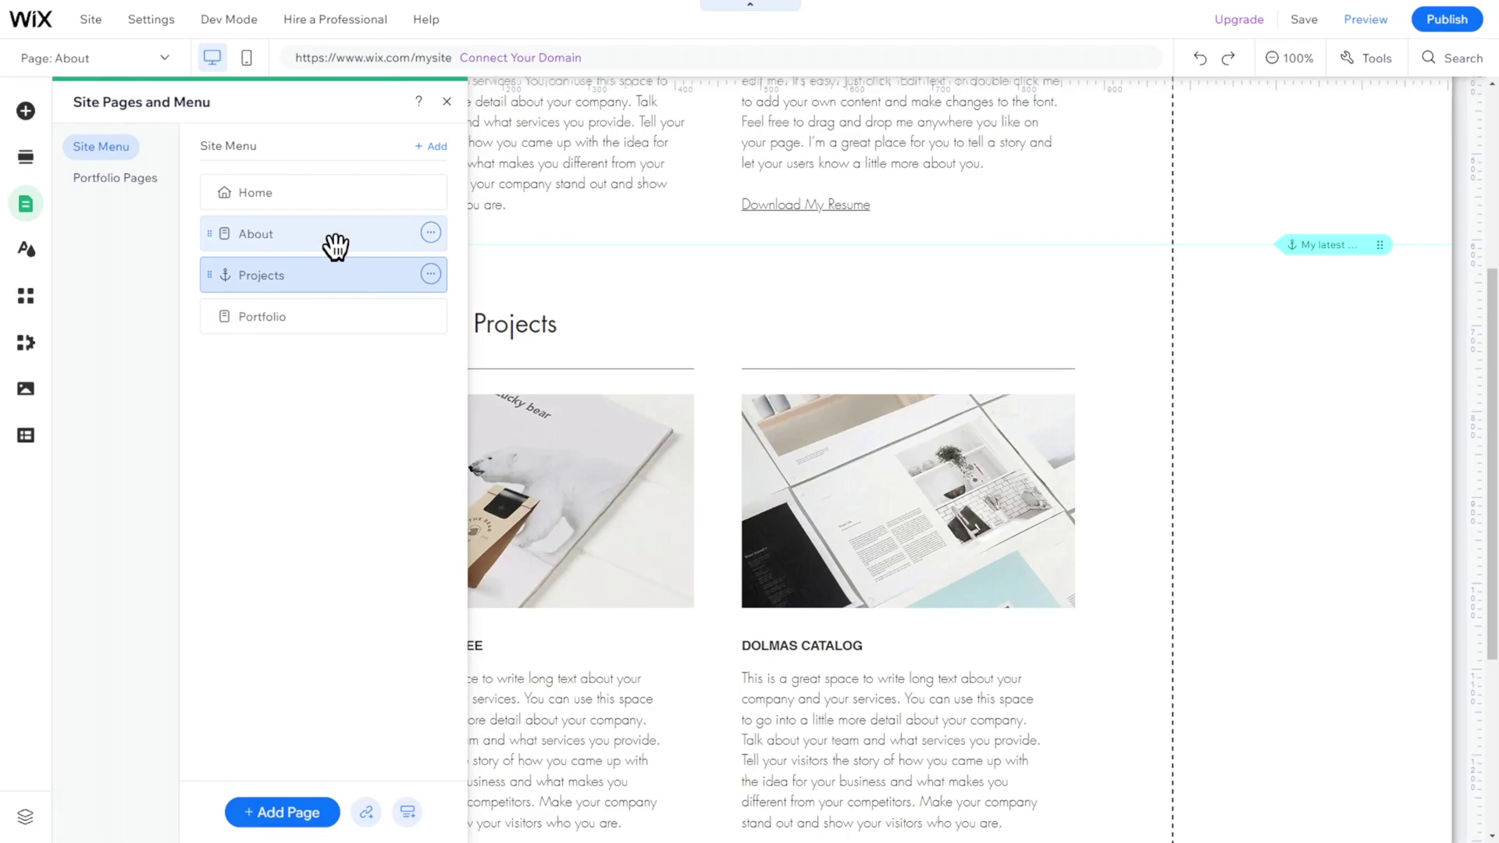
left_click(337, 192)
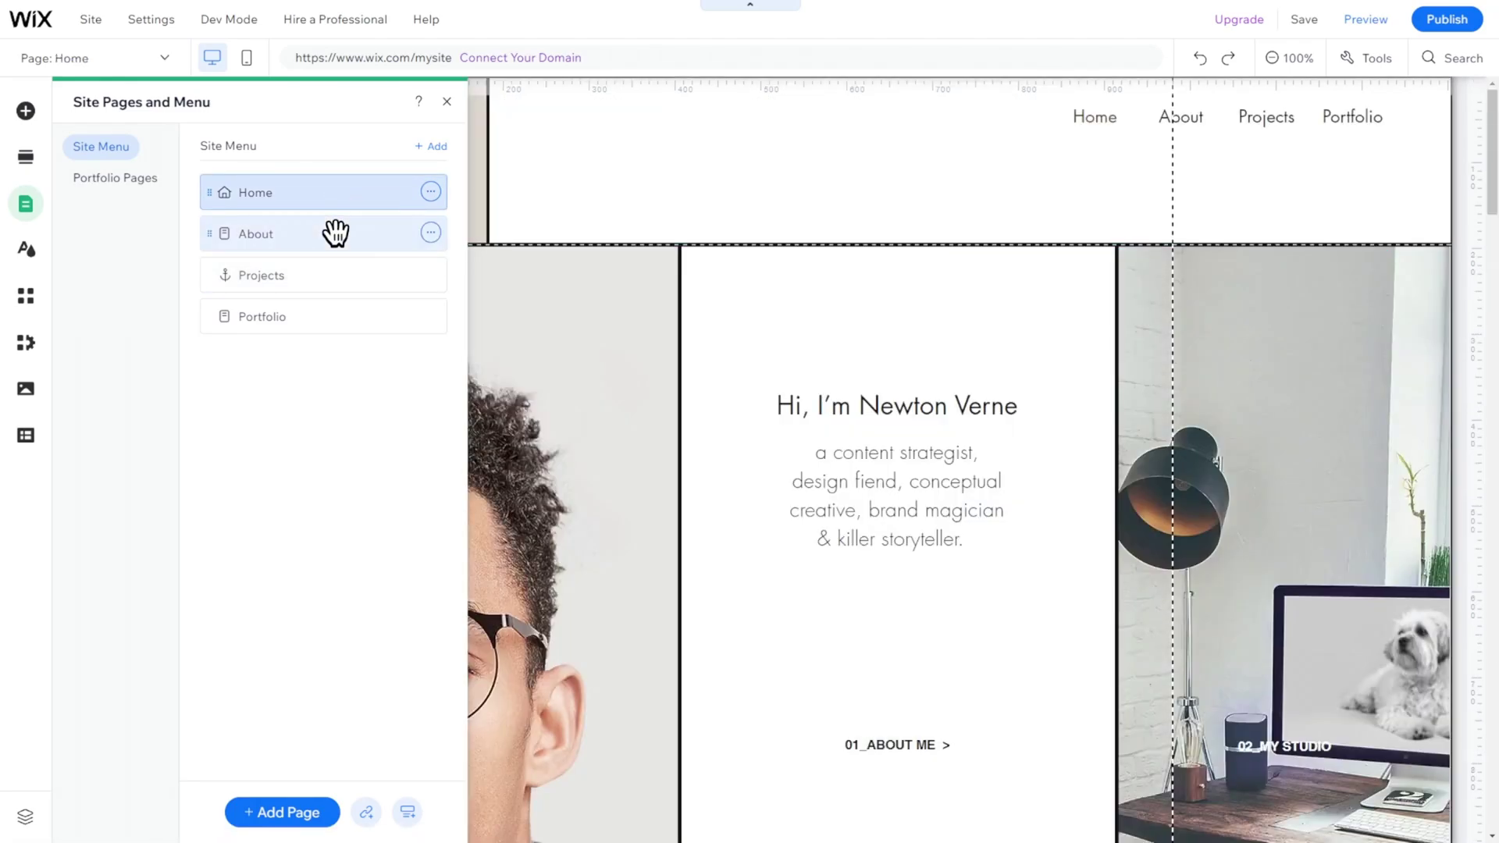
left_click(335, 233)
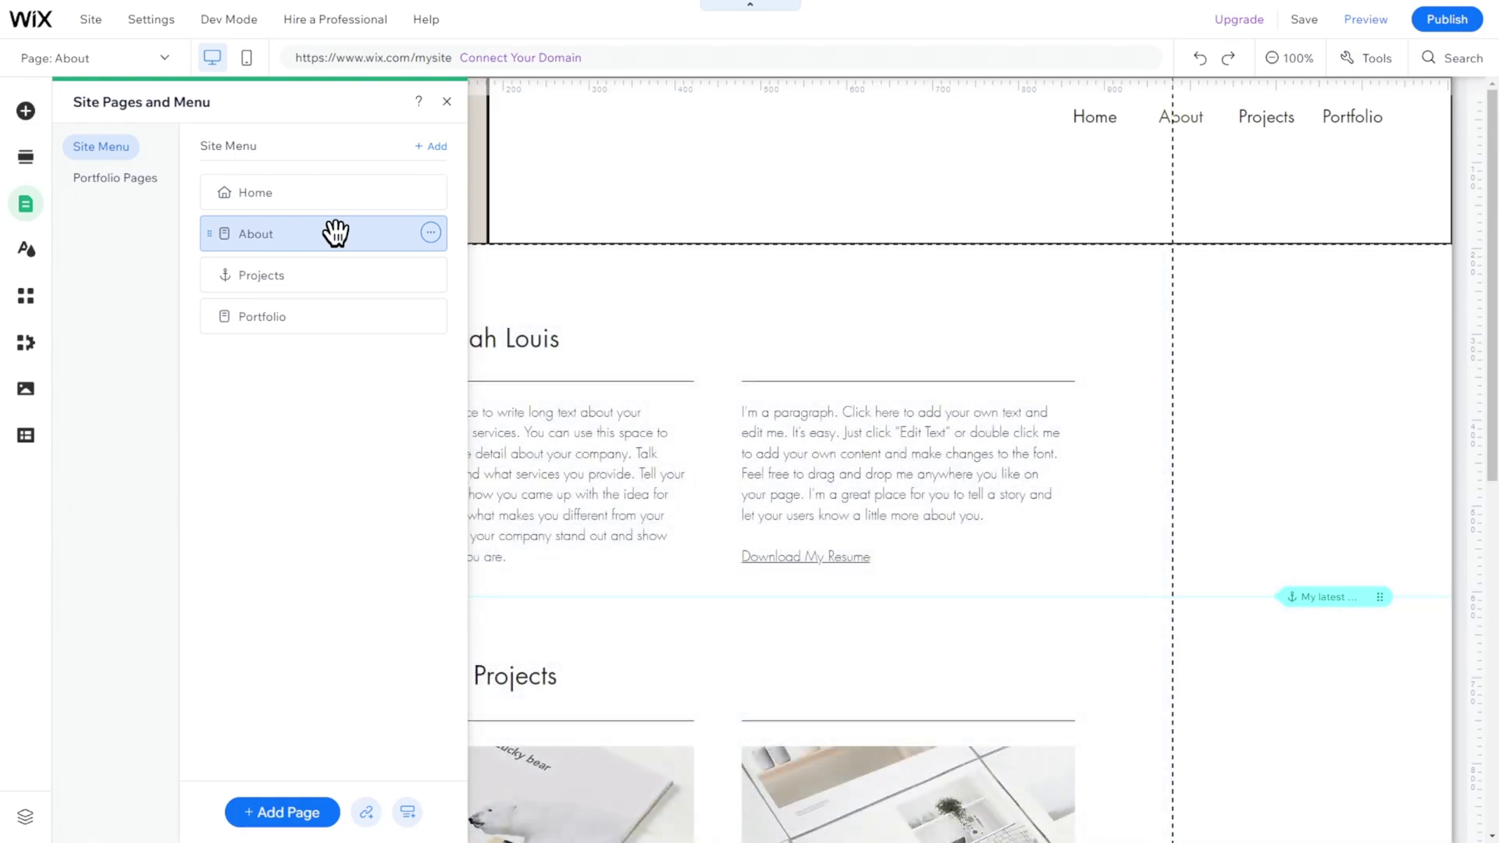
left_click(333, 312)
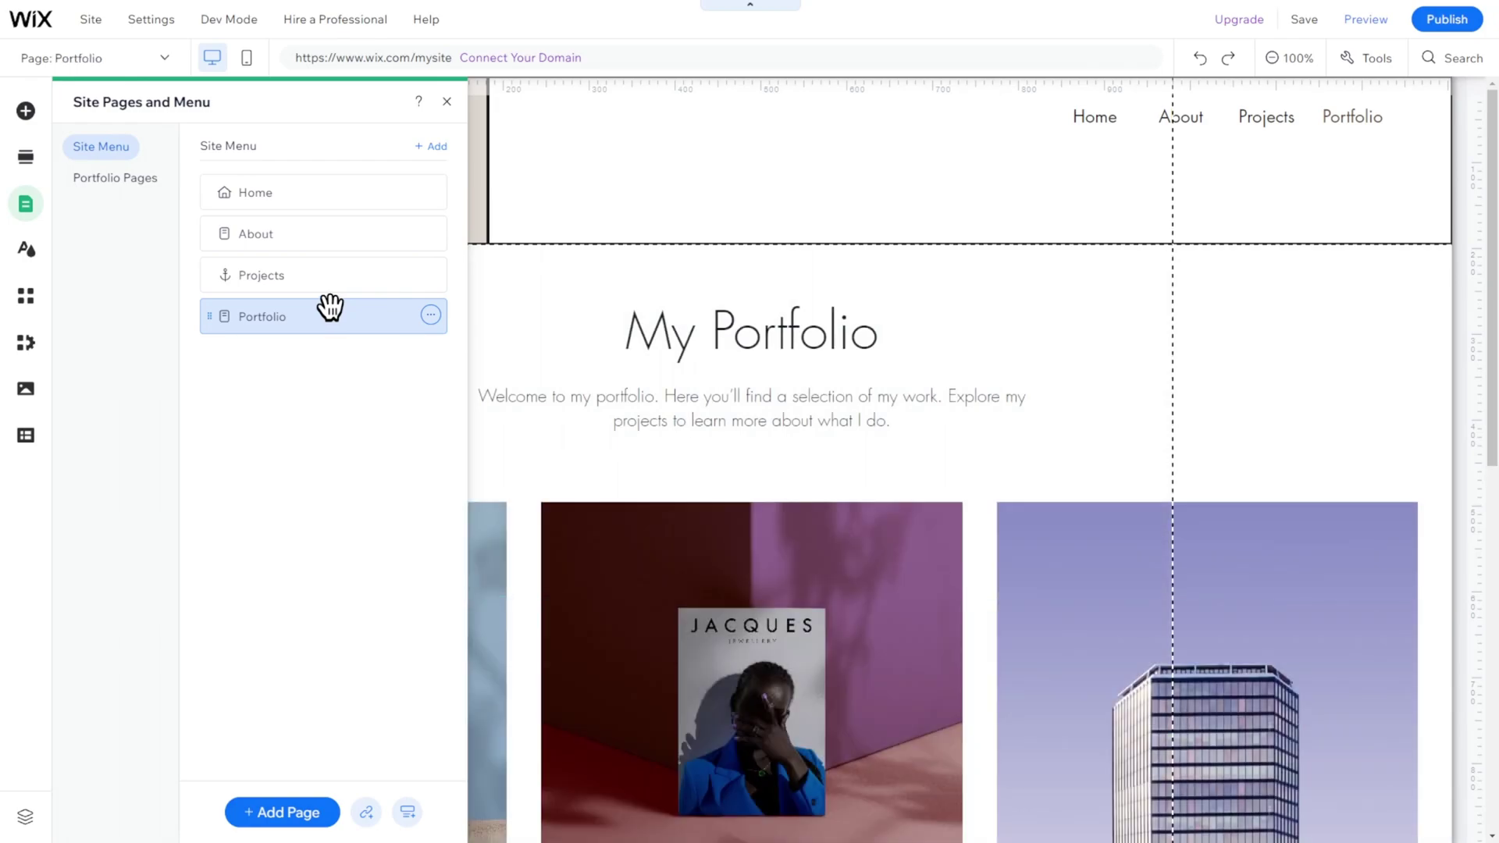
left_click(146, 187)
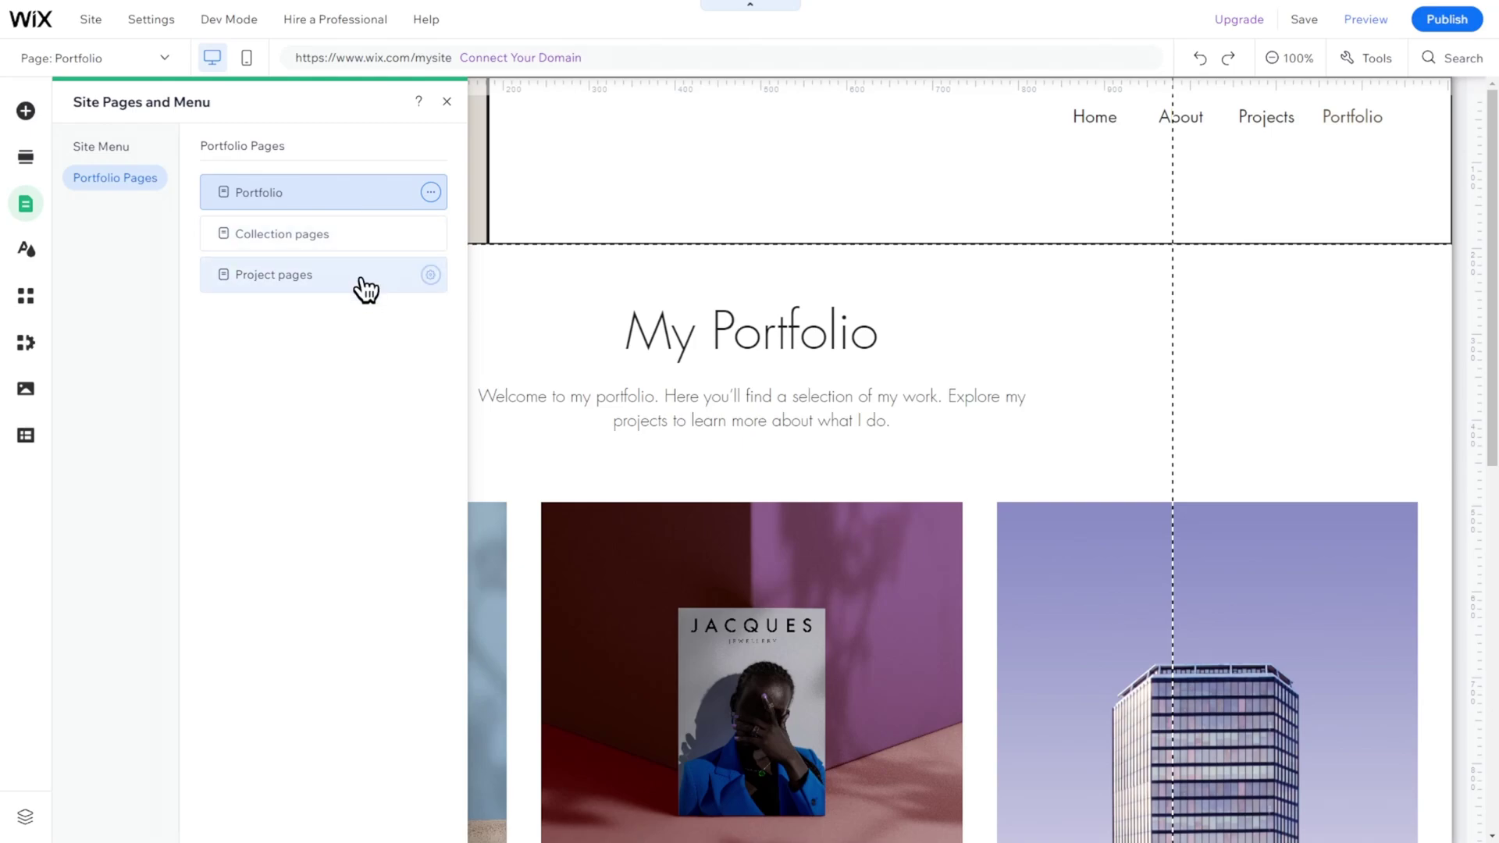
left_click(129, 156)
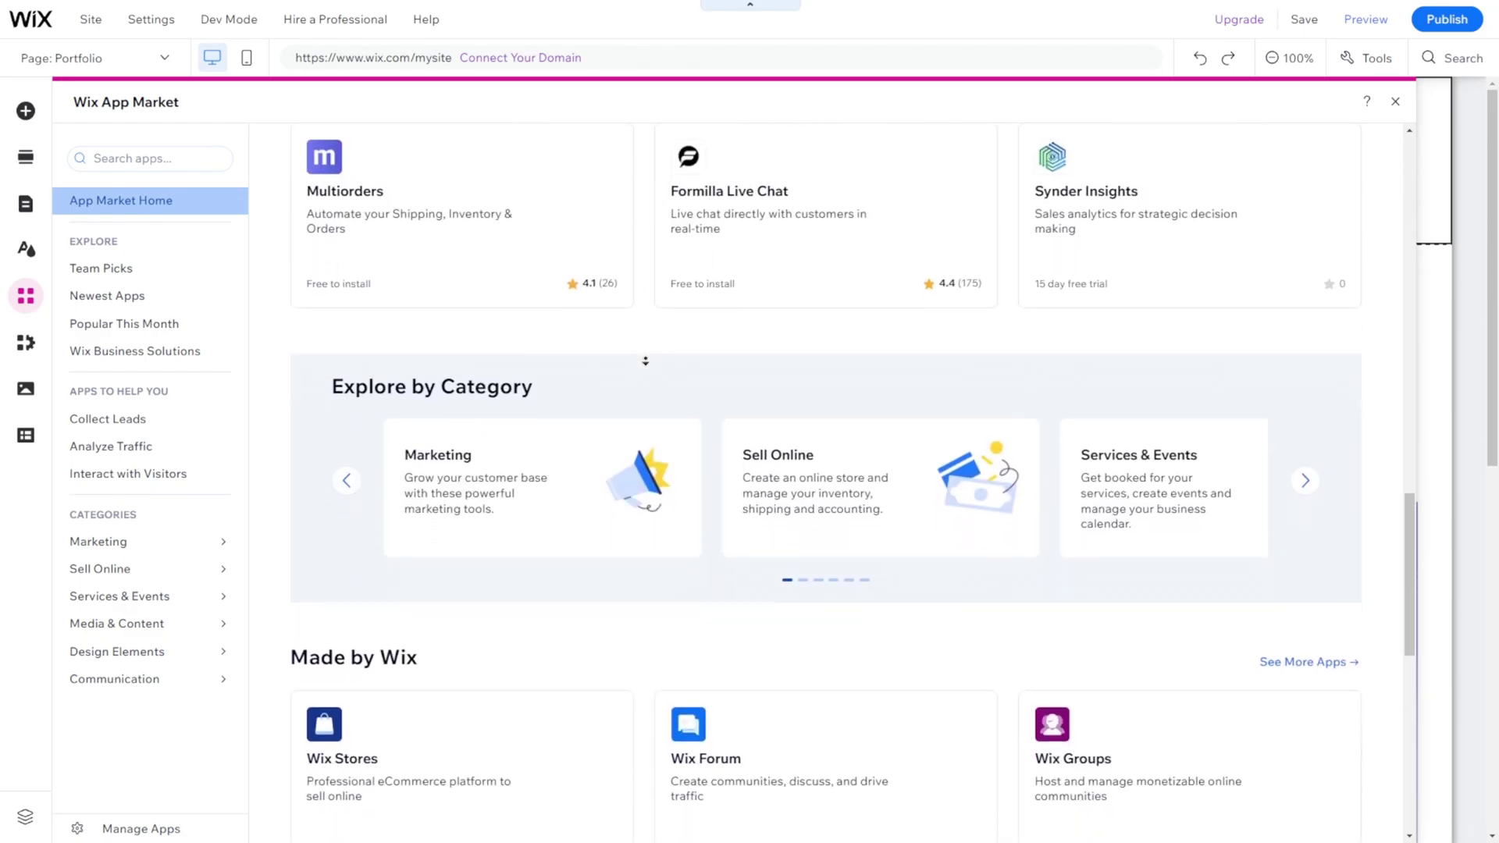
Step: Leave the App Market and bring up Site Pages and Menu
left_click(648, 357)
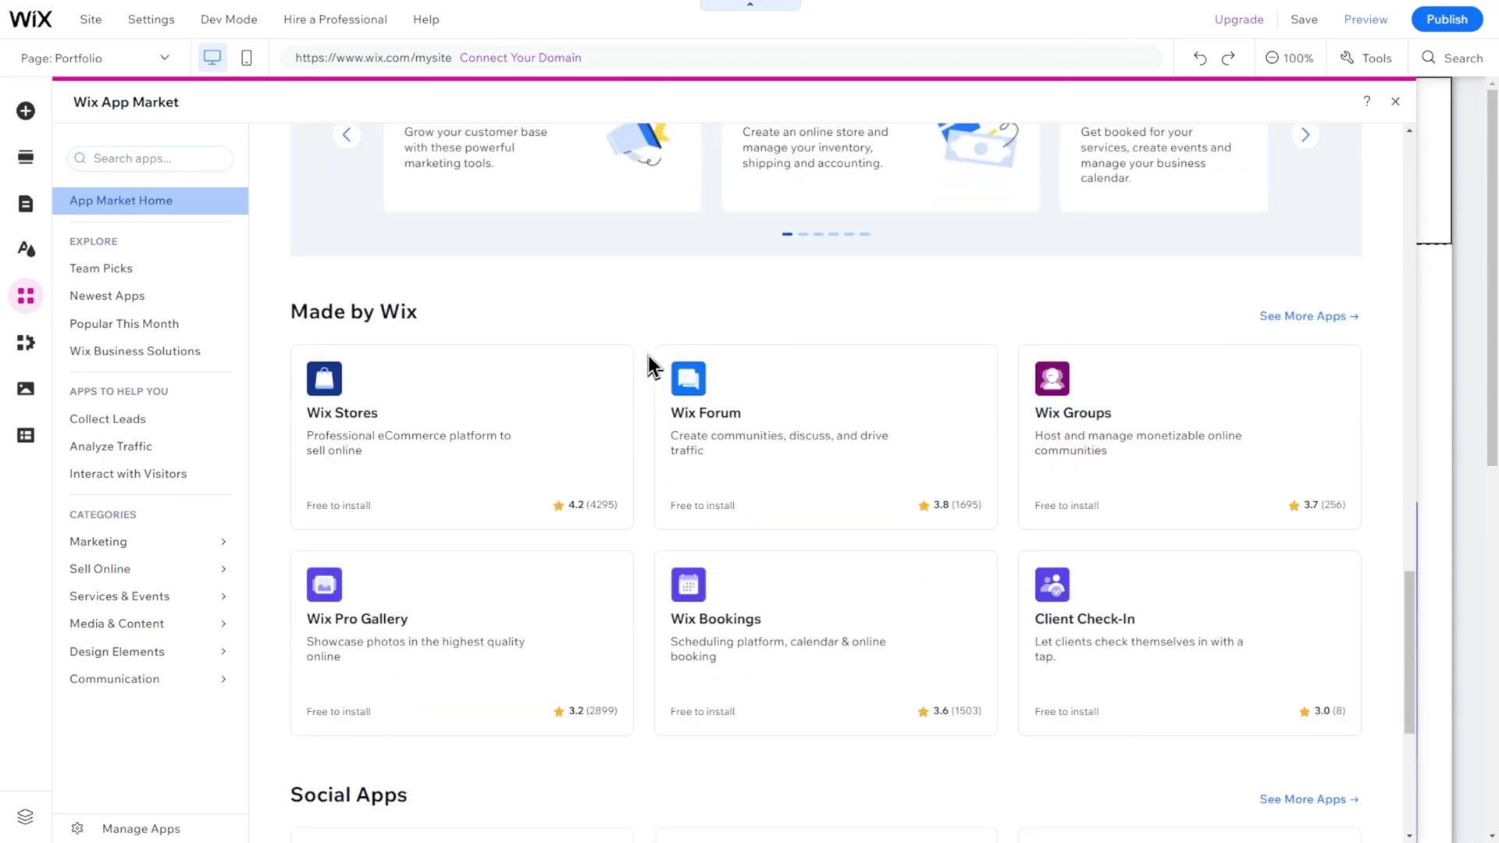
left_click(26, 204)
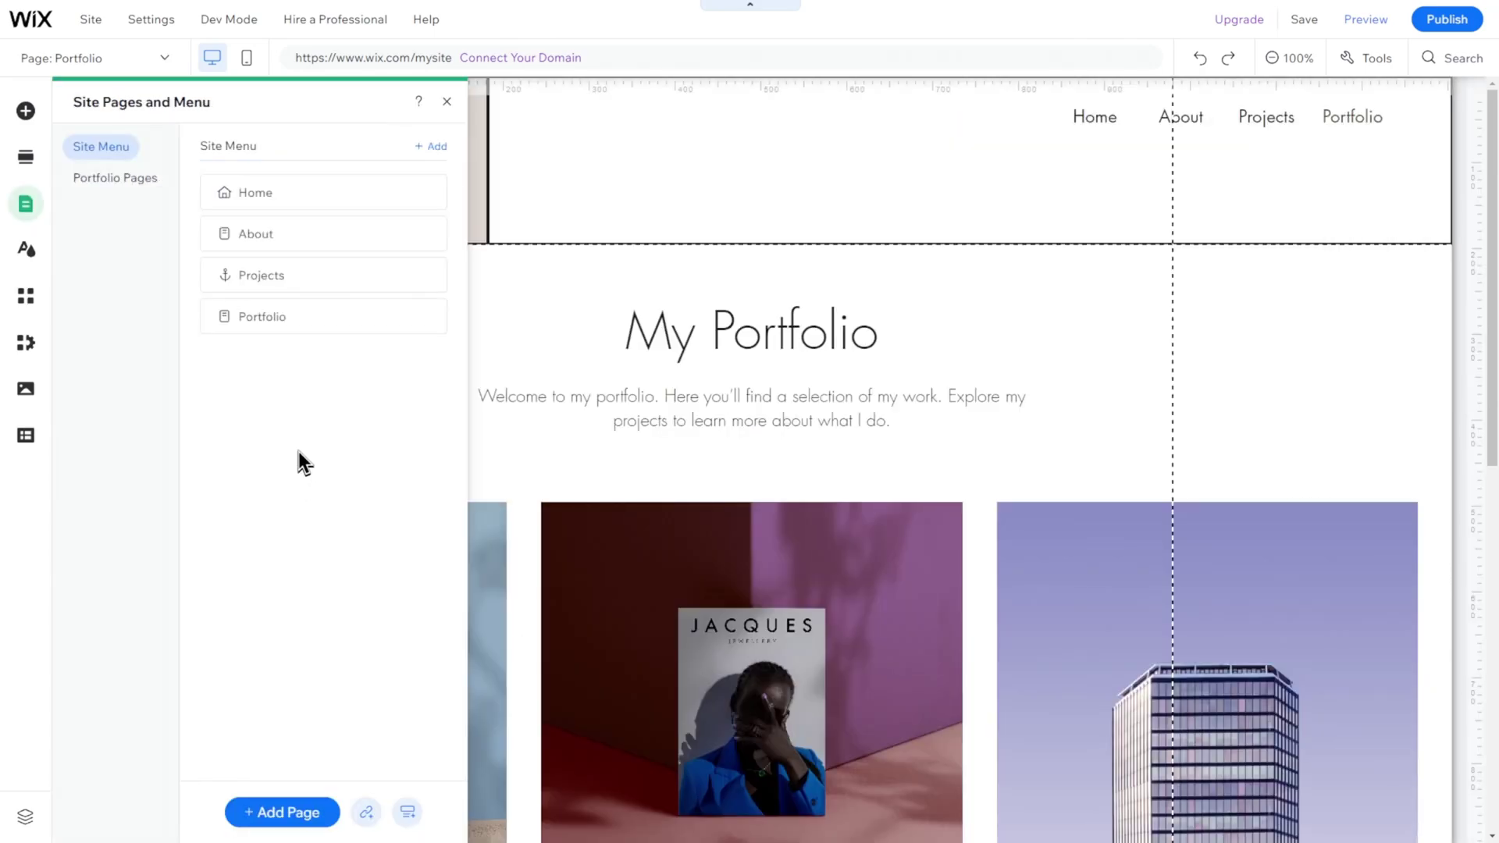
Step: Delete the Portfolio page and uninstall the Wix Portfolio app it belongs to
left_click(432, 317)
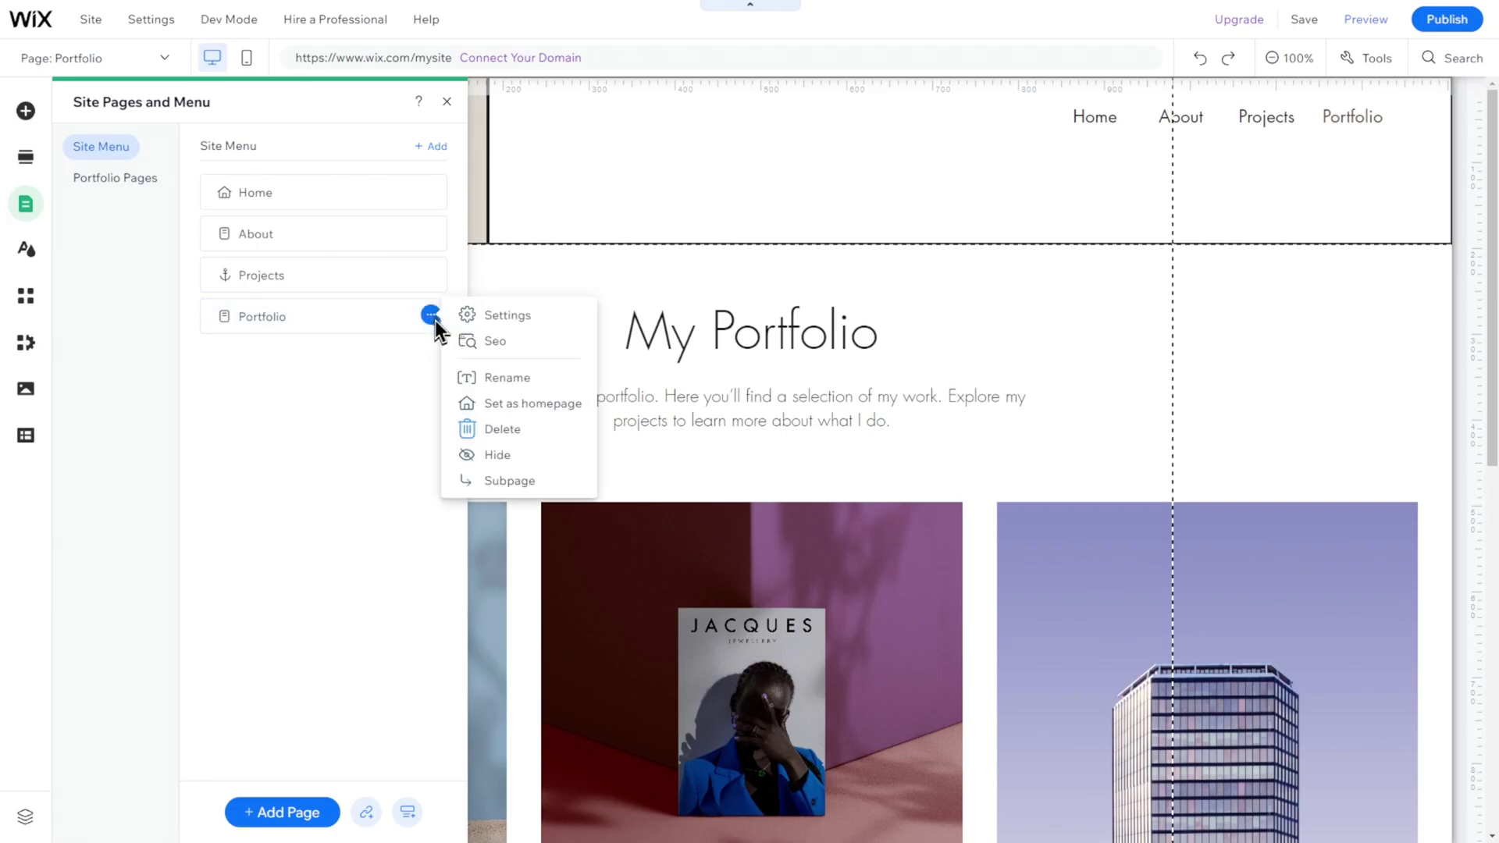
left_click(488, 431)
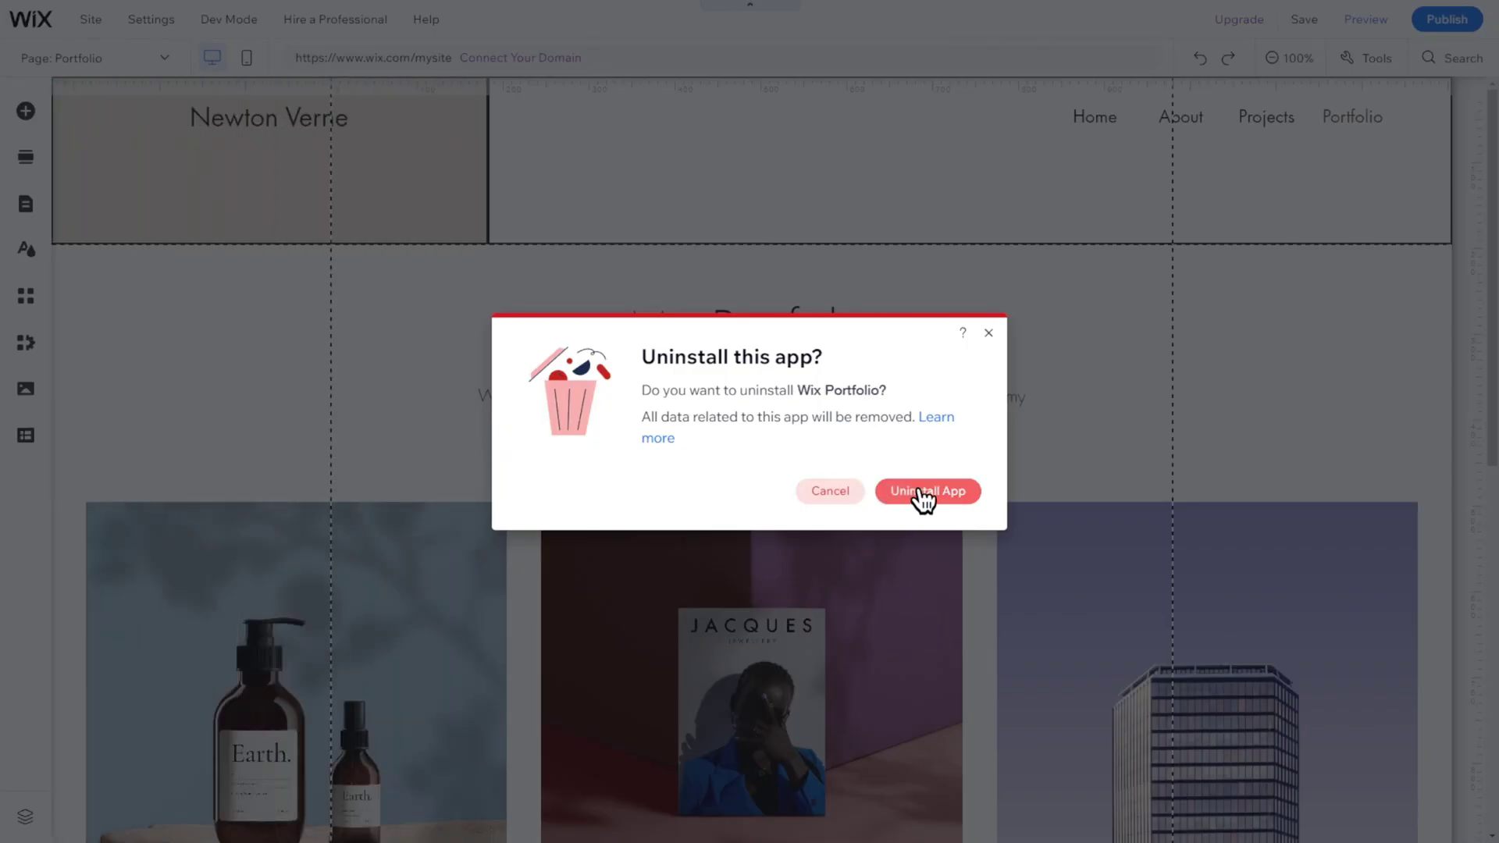
left_click(921, 491)
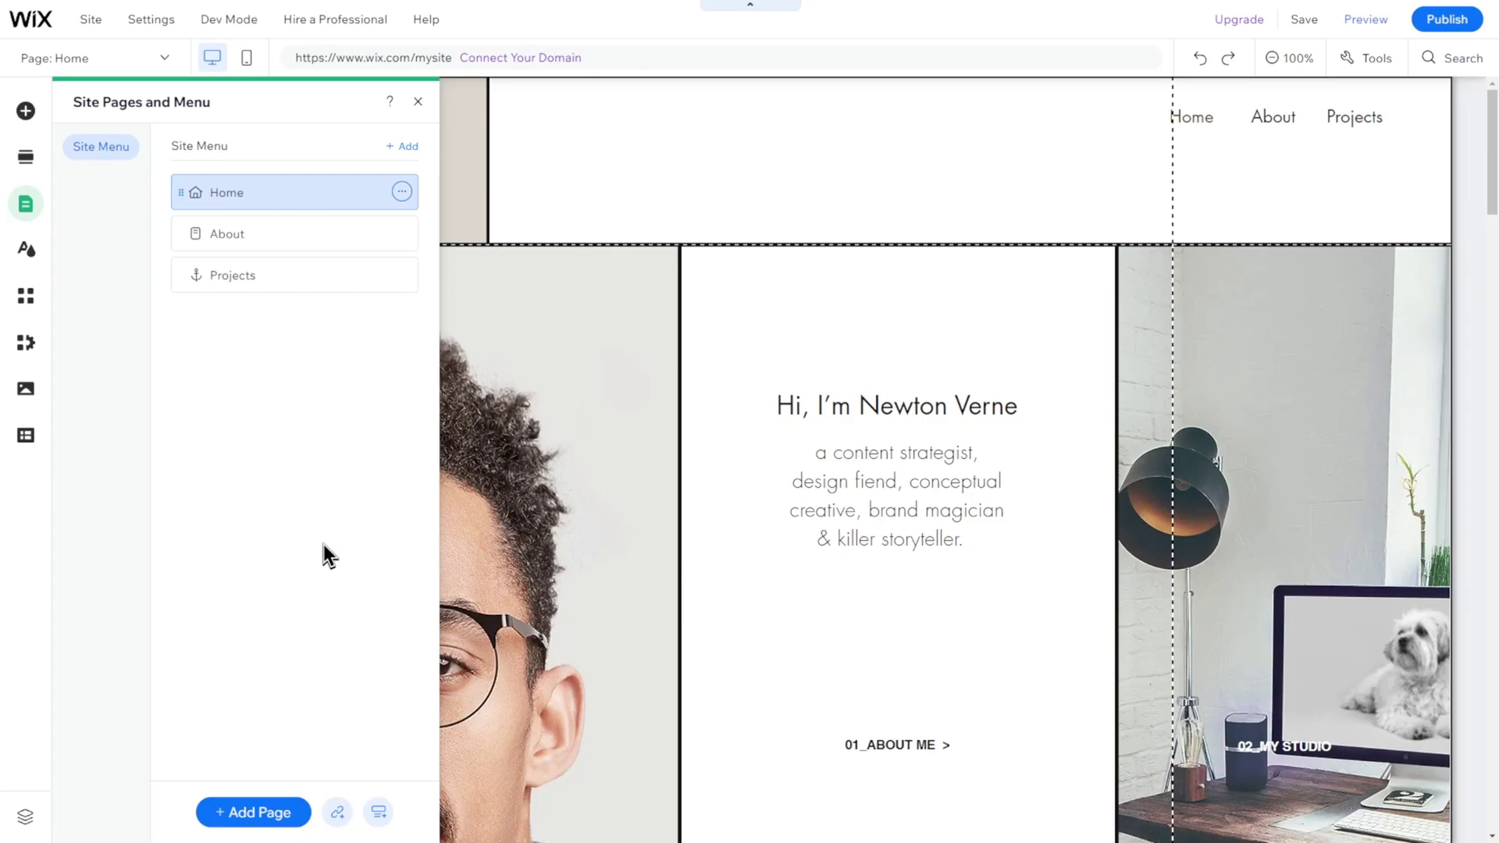
Step: Add a Contact page from a template and add Wix Blog as a Blog page
left_click(236, 811)
left_click(167, 250)
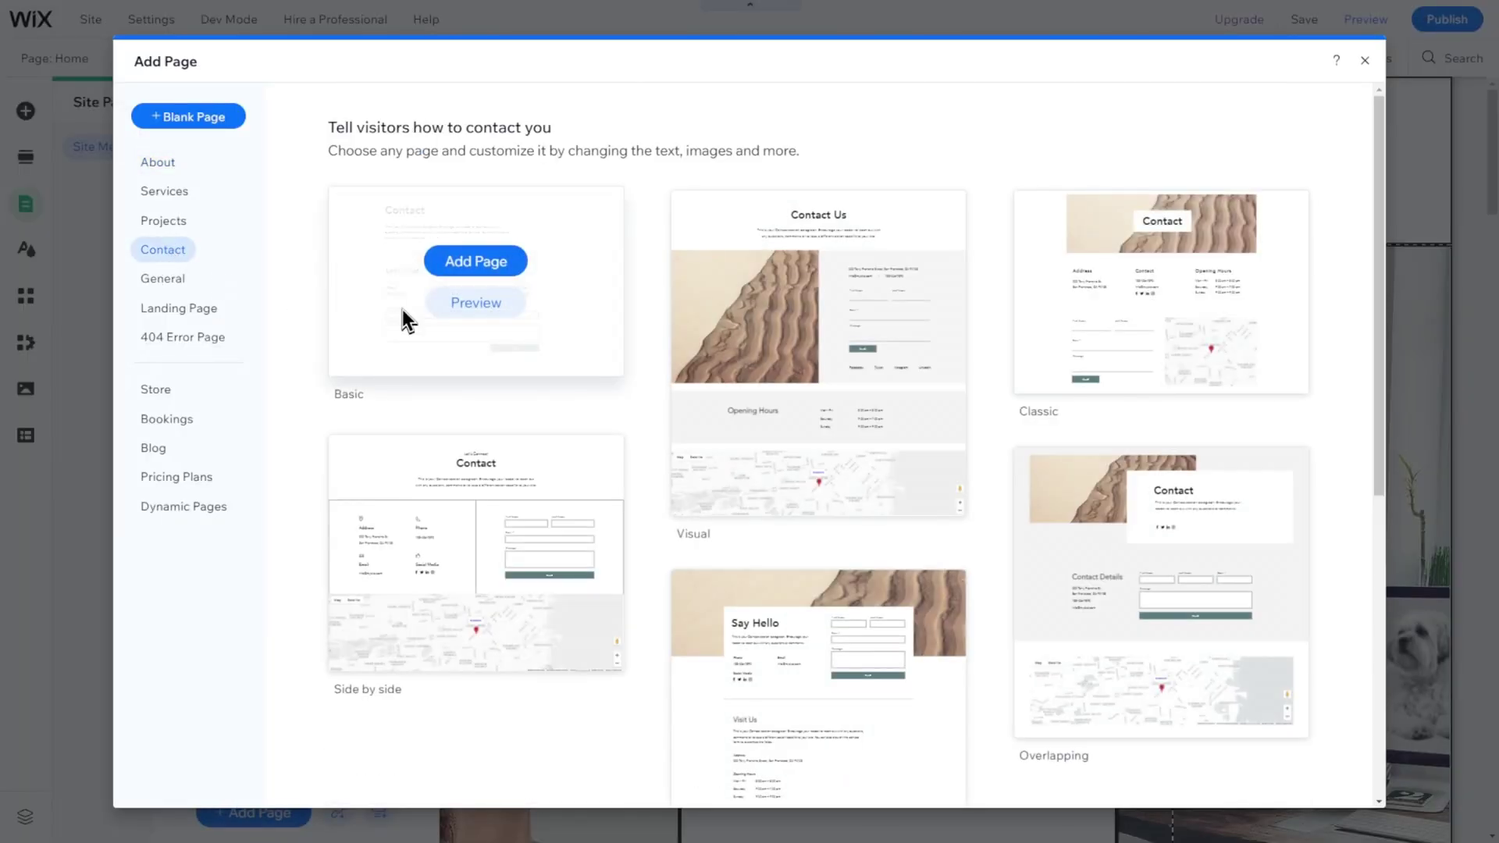
left_click(495, 270)
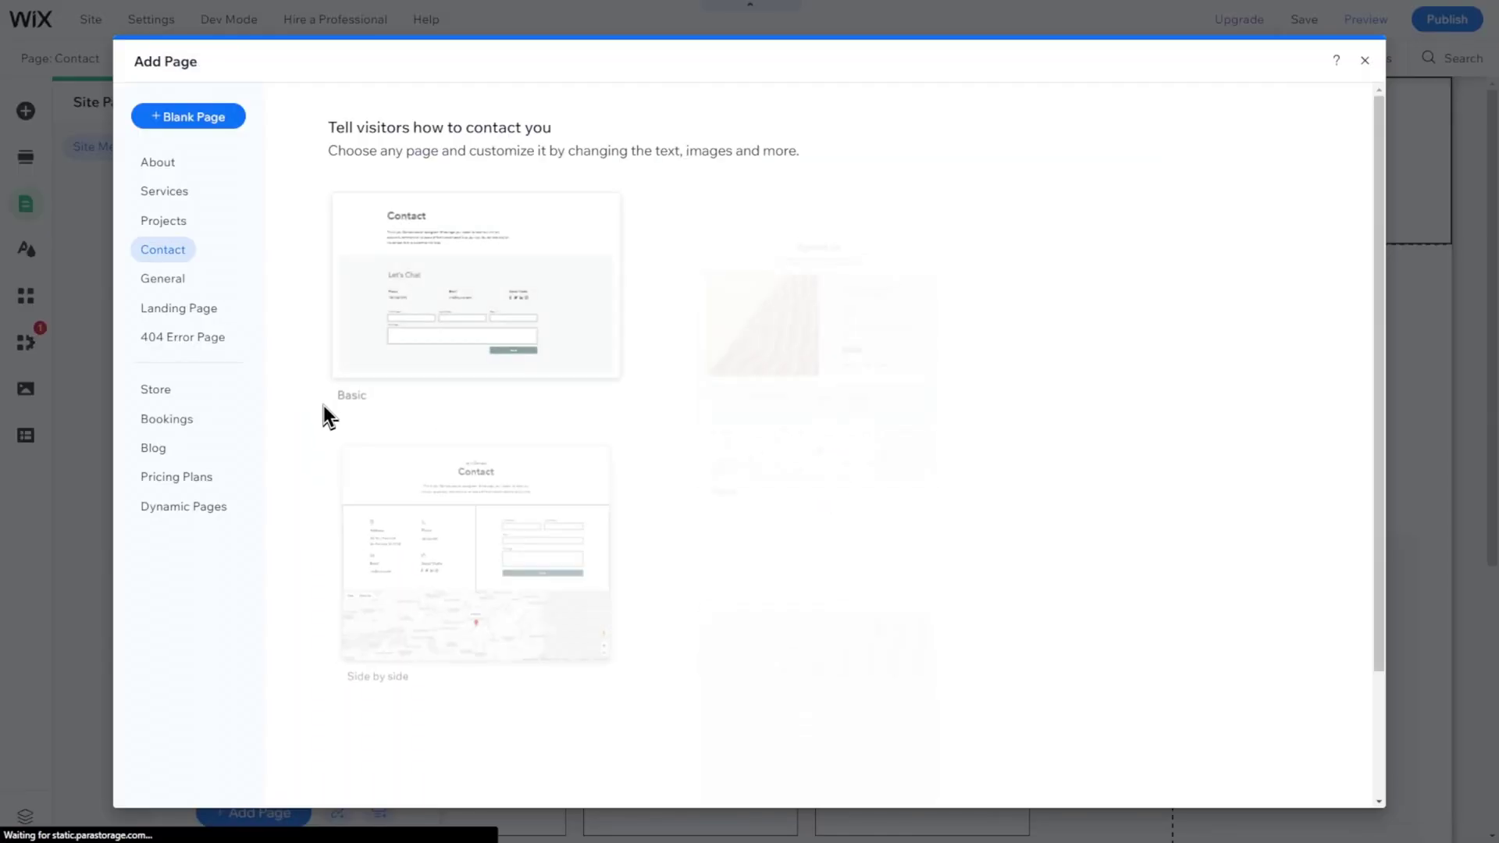
left_click(154, 448)
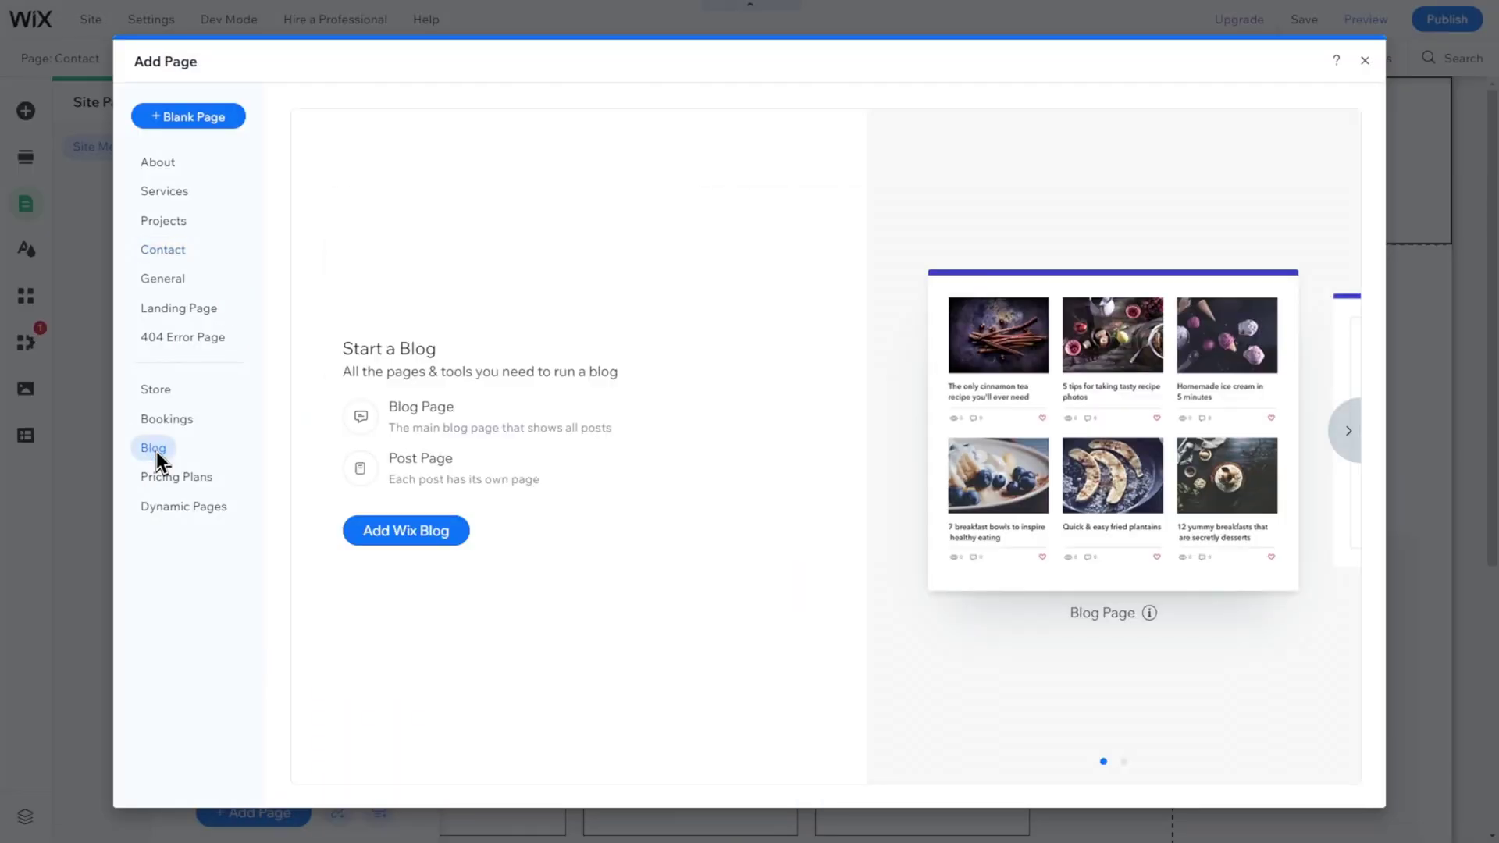
left_click(384, 532)
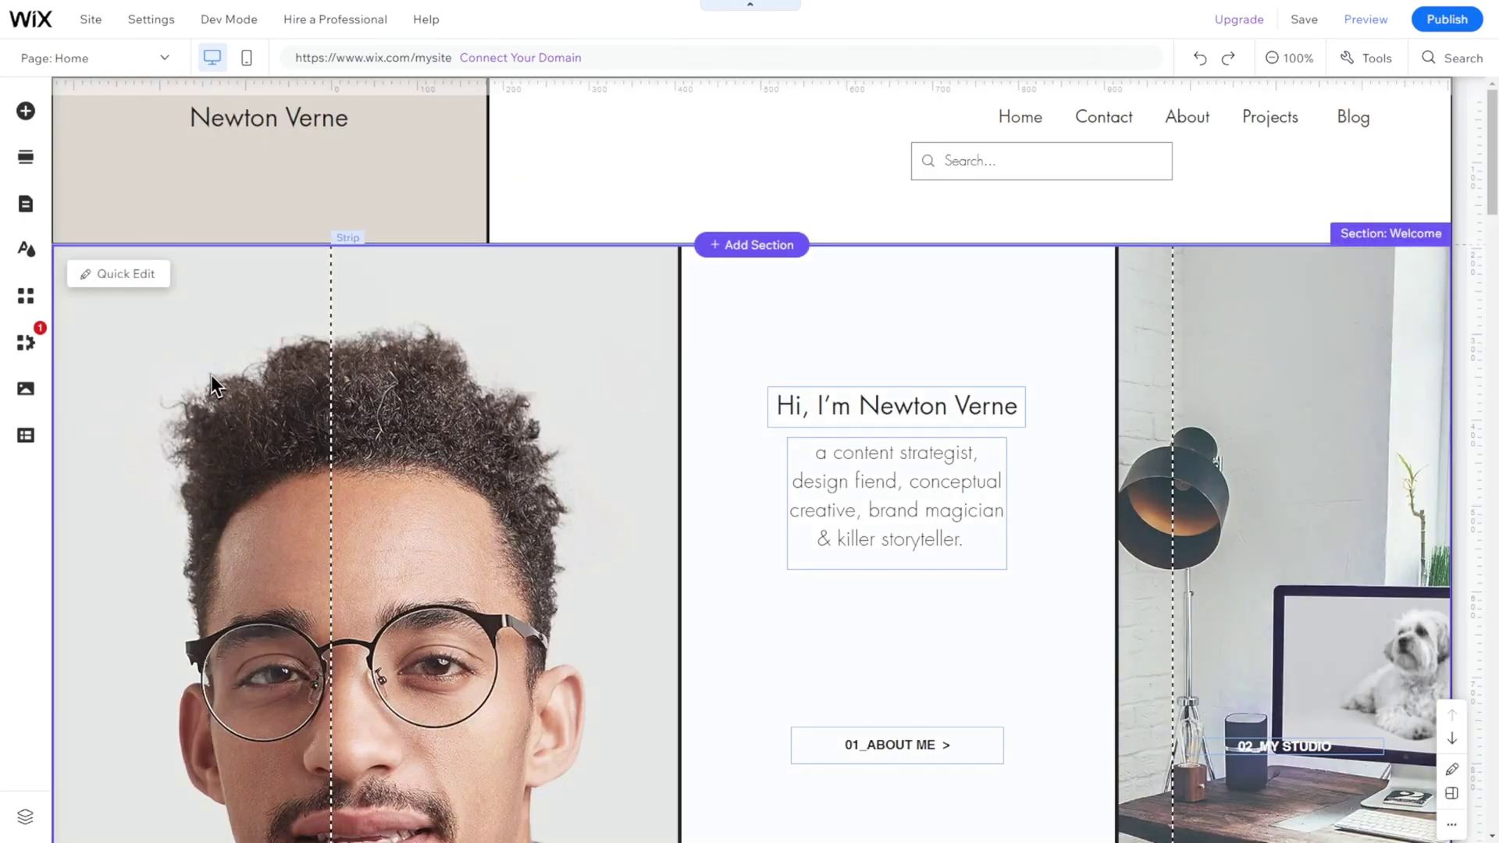
Step: Switch to the About page and add the free Wix bearded-man photo
left_click(82, 58)
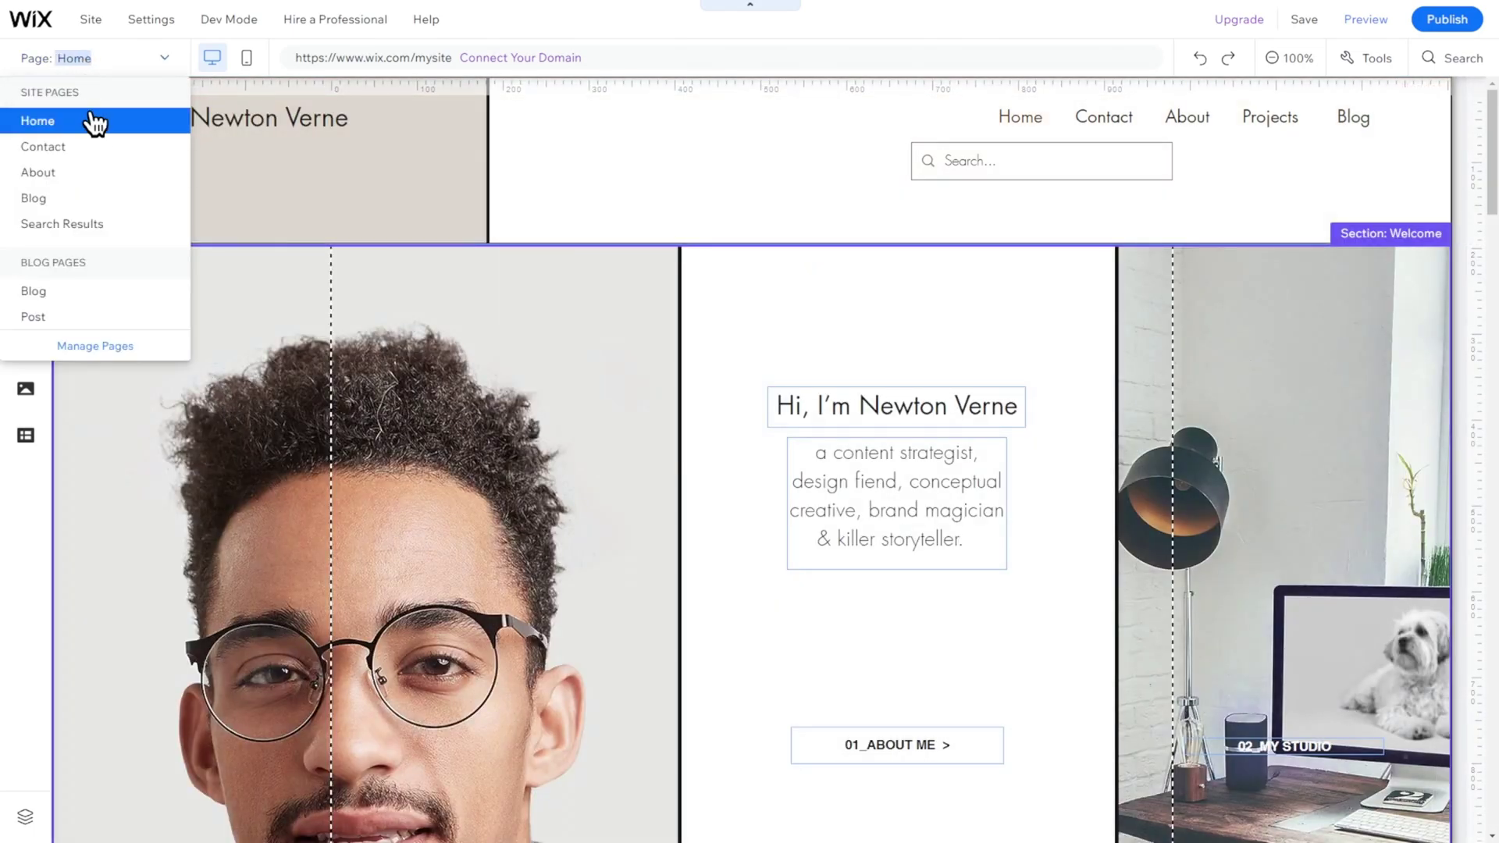
left_click(93, 177)
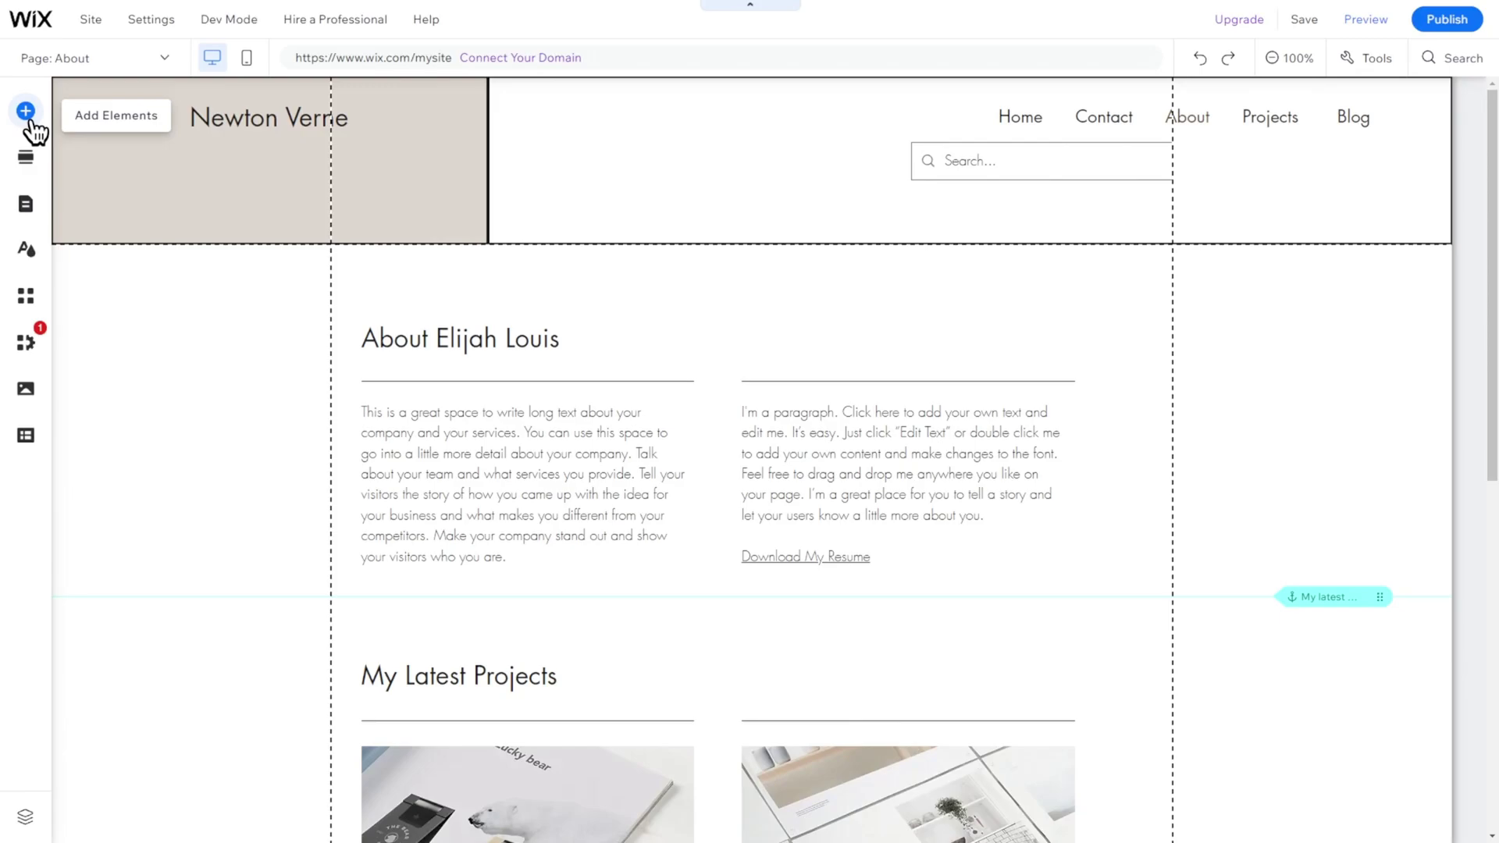
left_click(27, 112)
left_click(85, 148)
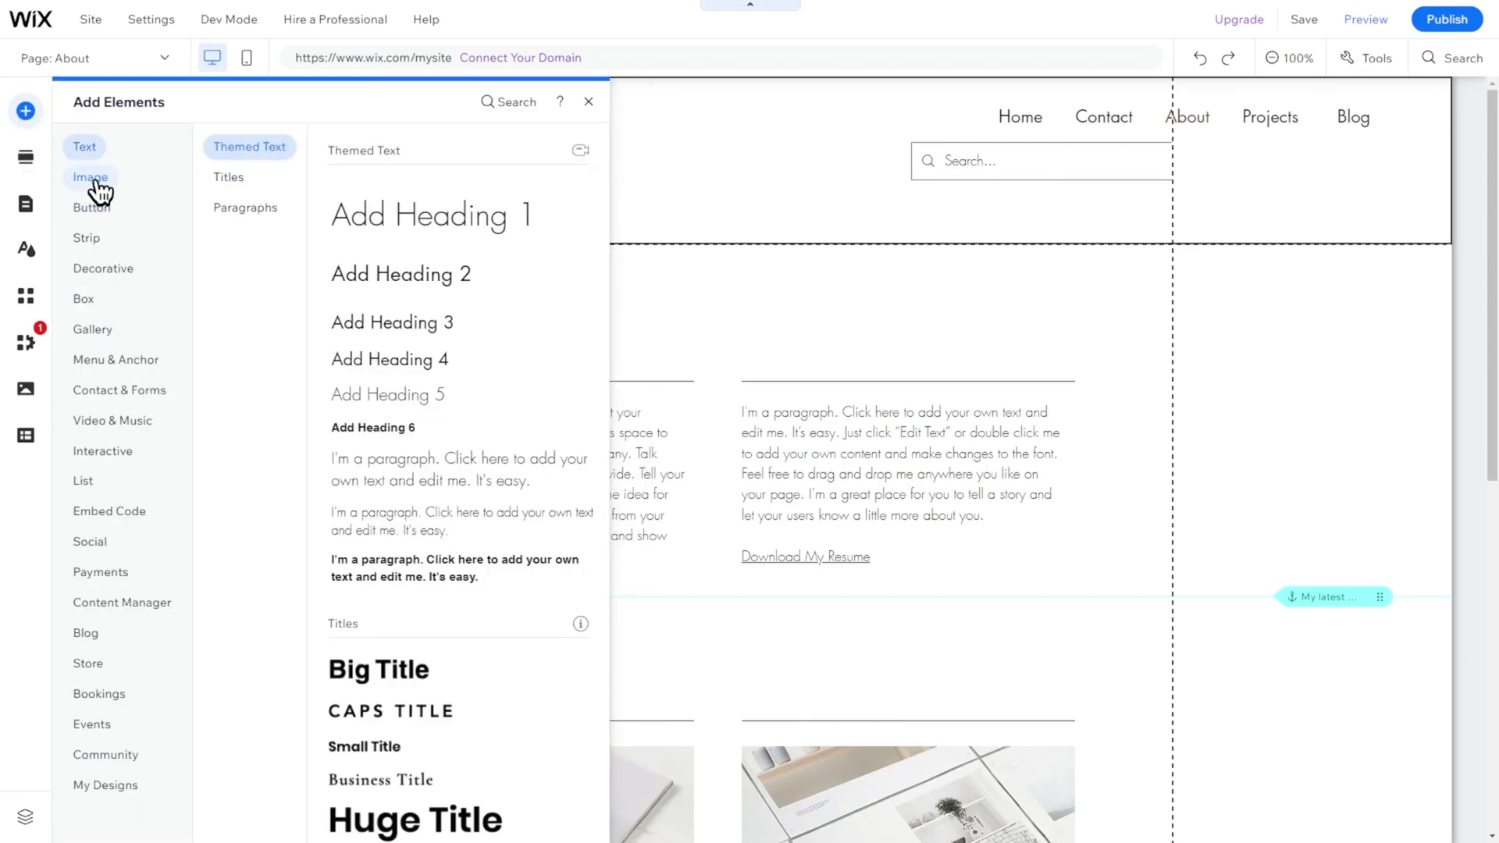
left_click(94, 179)
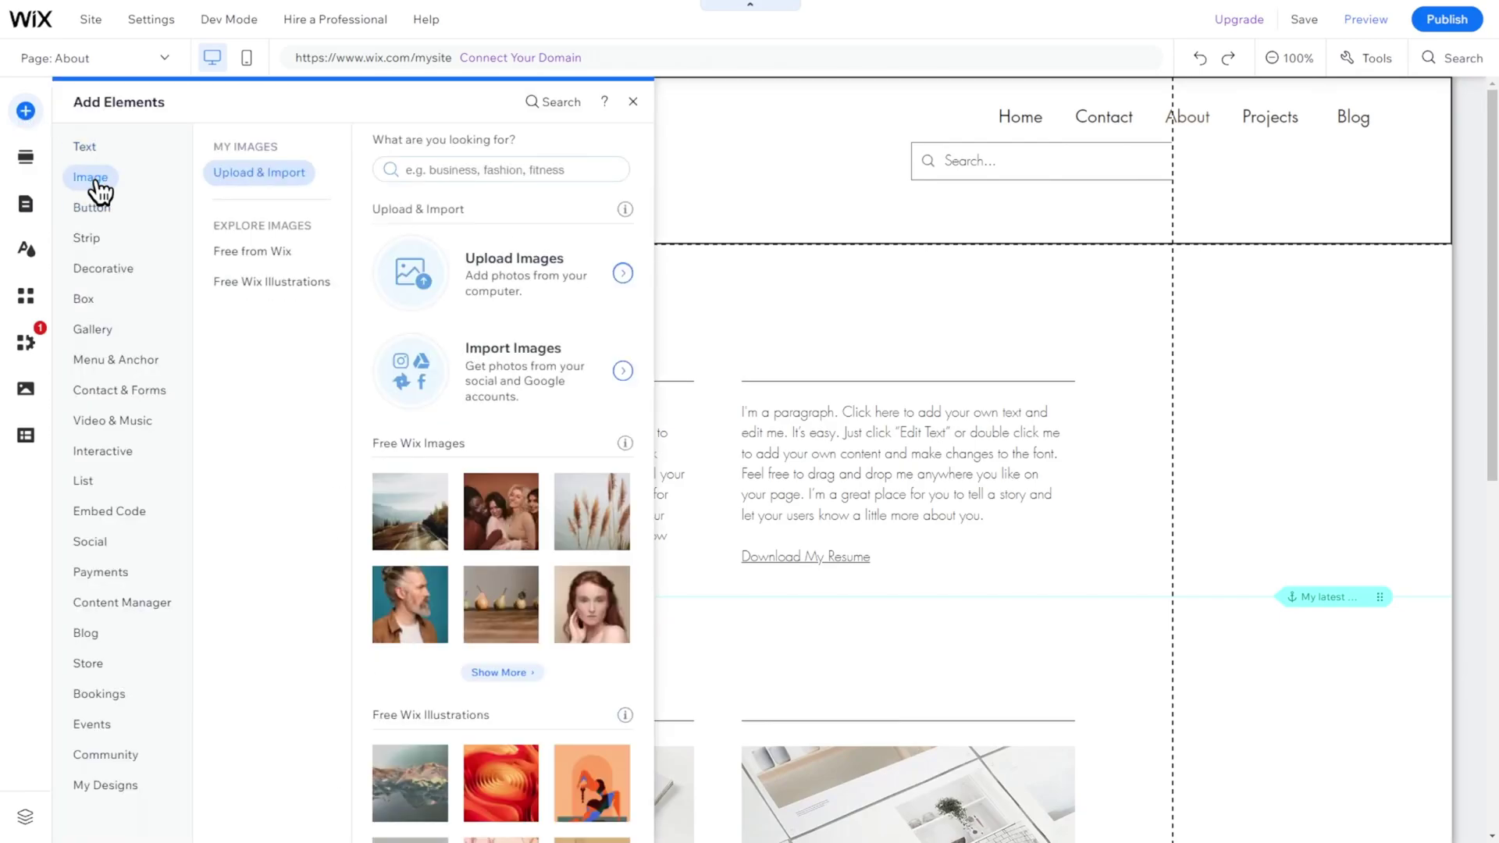
left_click(241, 253)
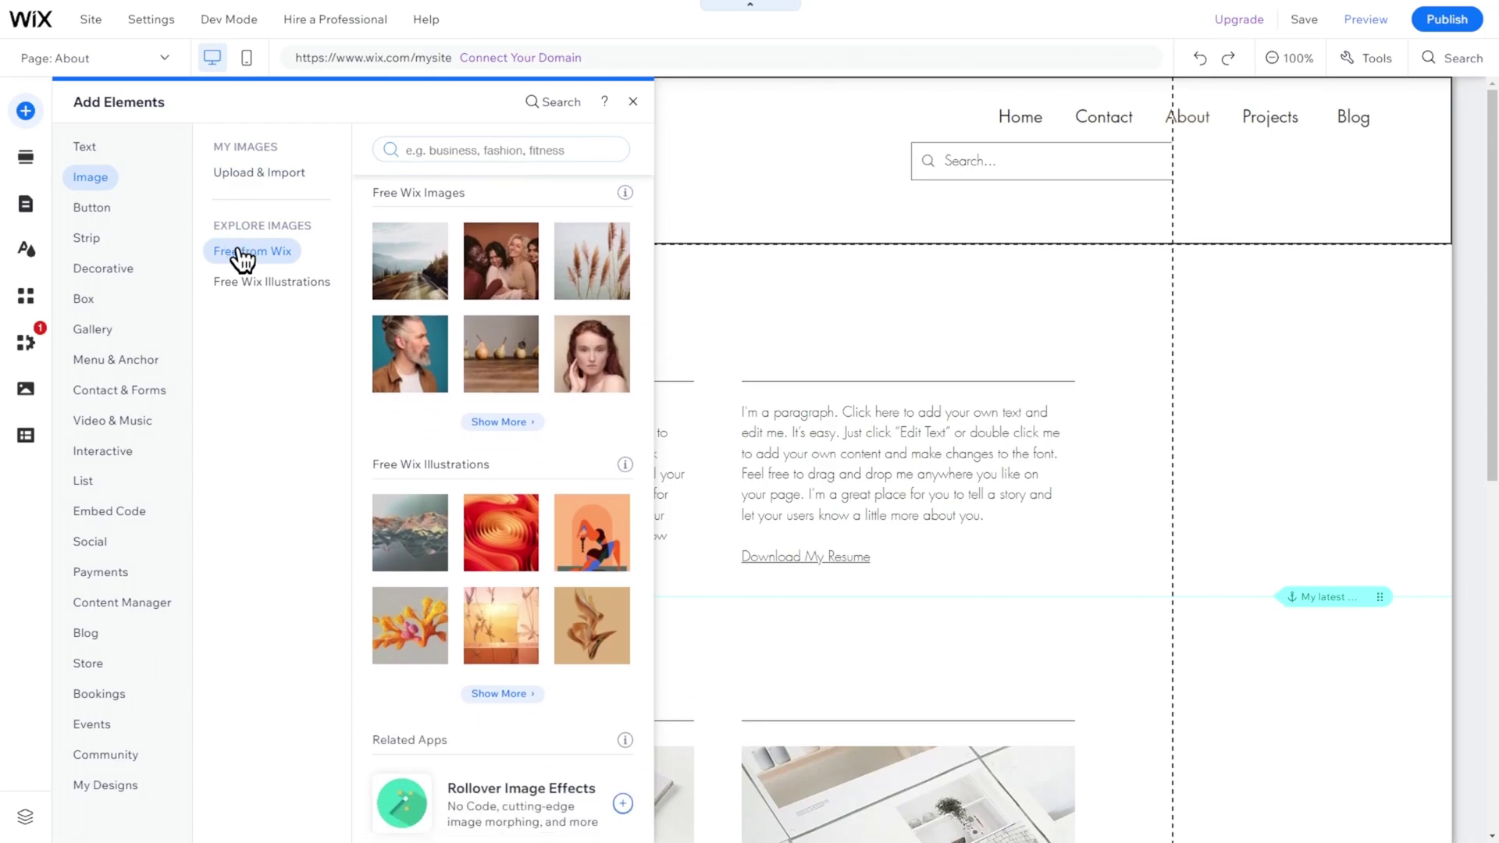
left_click(411, 356)
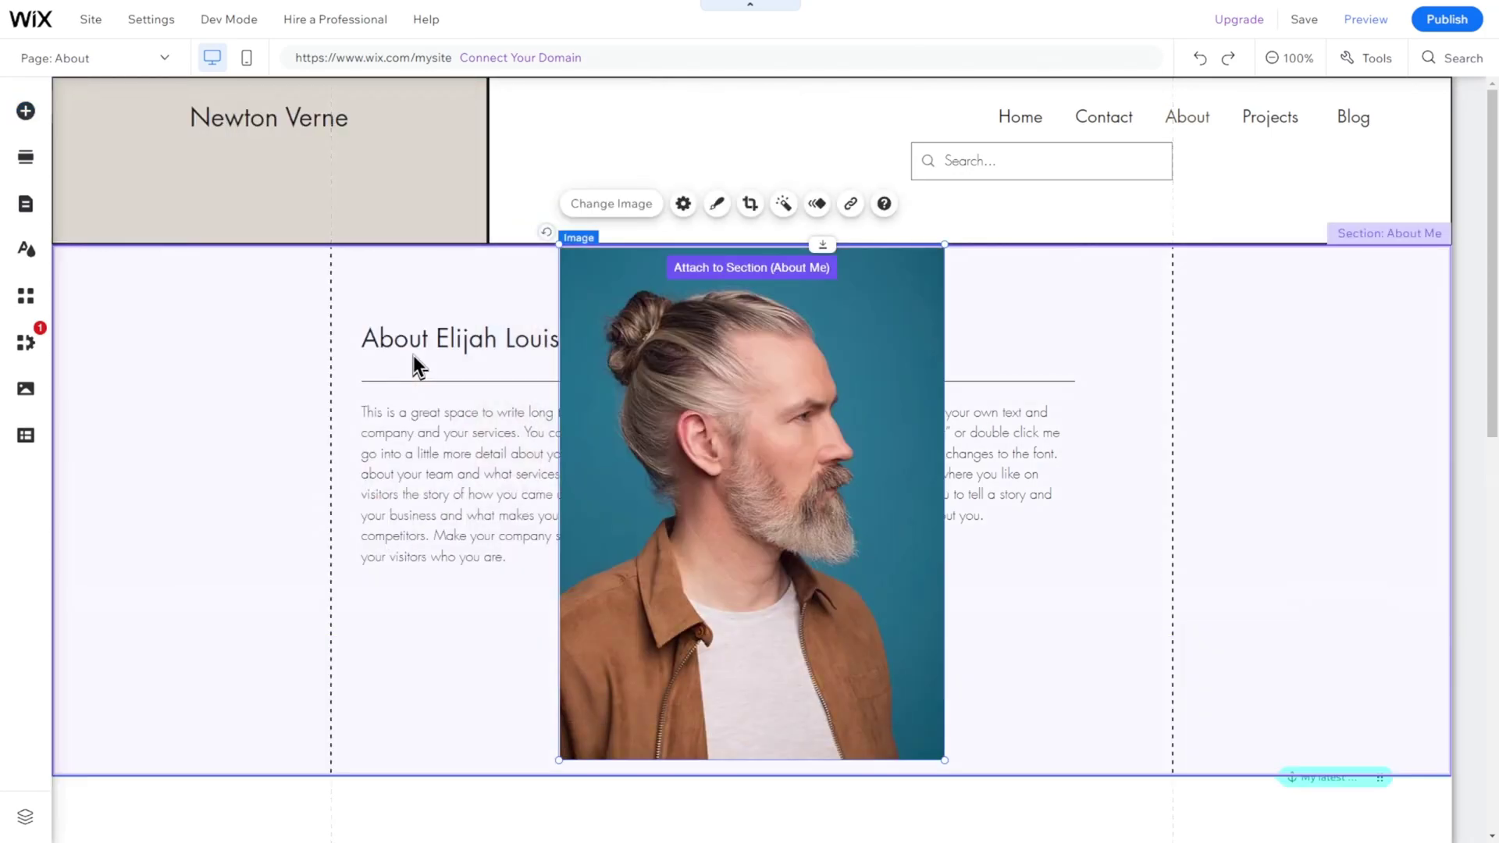
Step: Place the photo in the left column and restack the paragraph, divider, resume link and long text on the right
left_click_drag(793, 452, 569, 461)
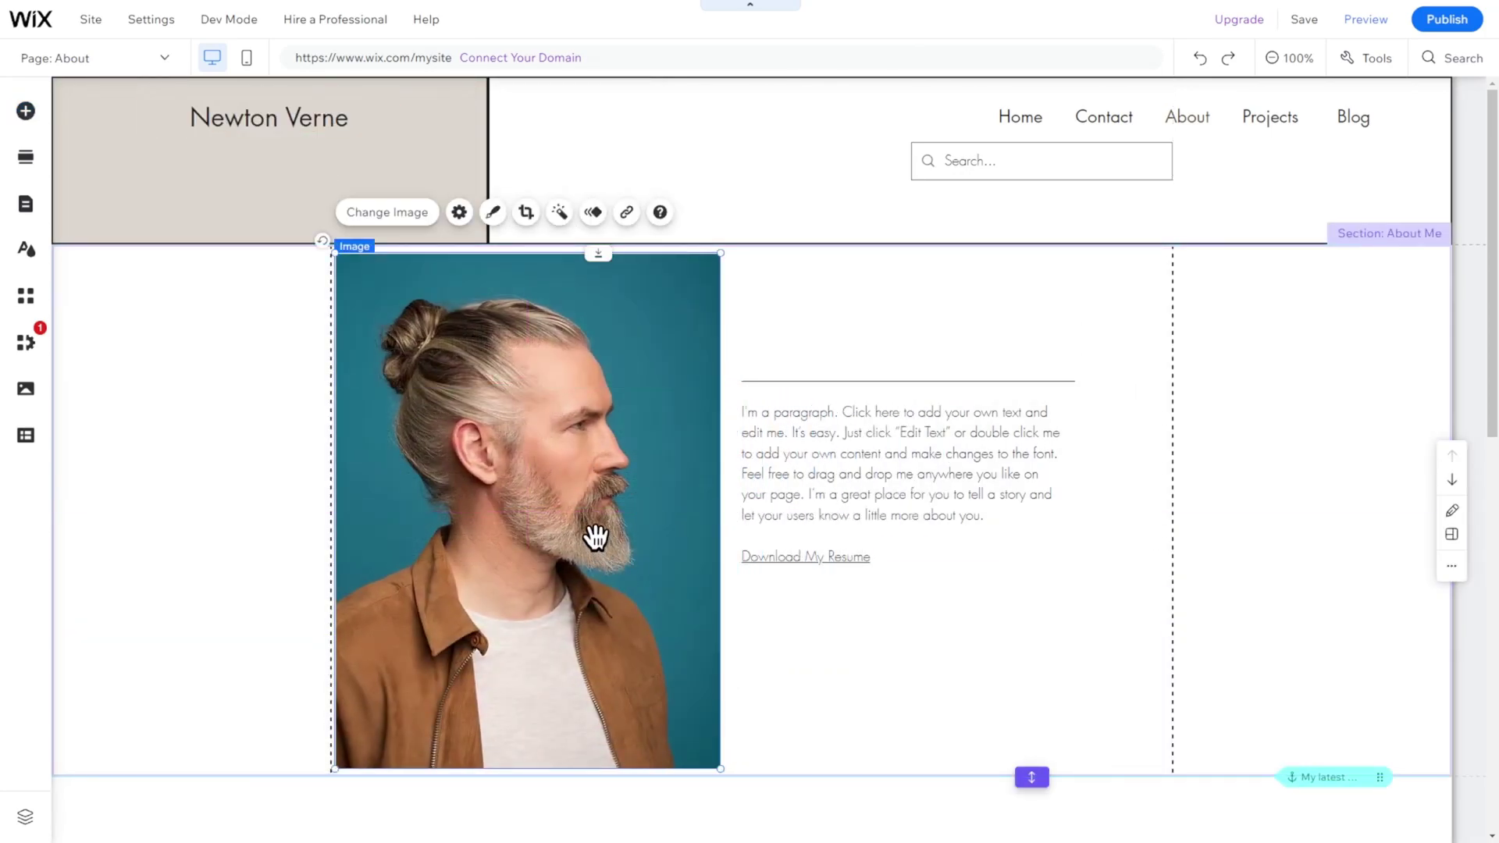
mouse_move(595, 536)
left_mouse_down()
mouse_move(846, 502)
mouse_move(581, 513)
left_mouse_up()
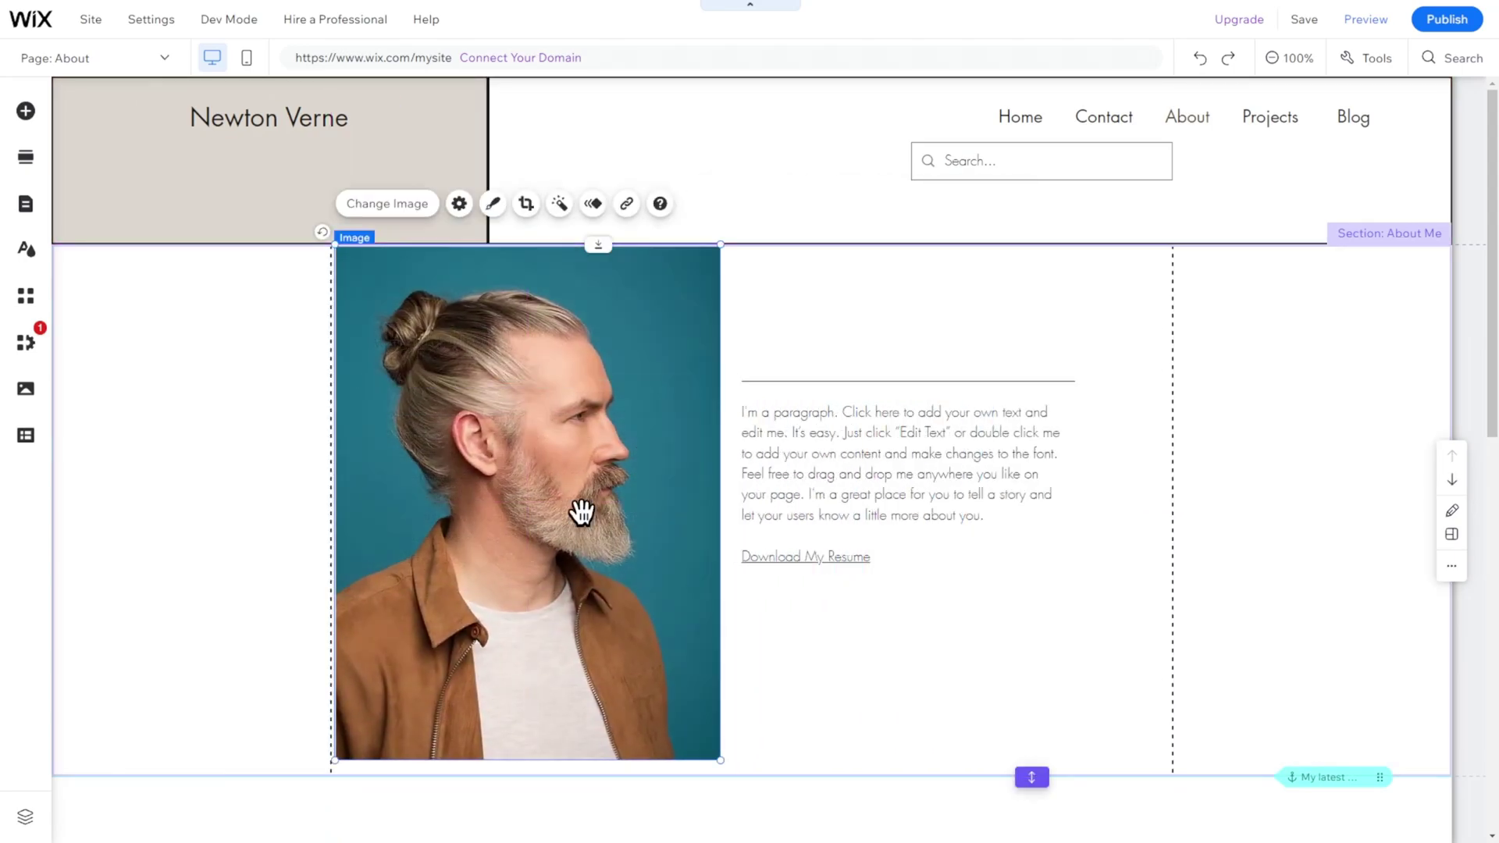
left_click(728, 438)
left_click_drag(728, 437, 1043, 622)
left_click(986, 460)
left_click_drag(985, 460, 987, 359)
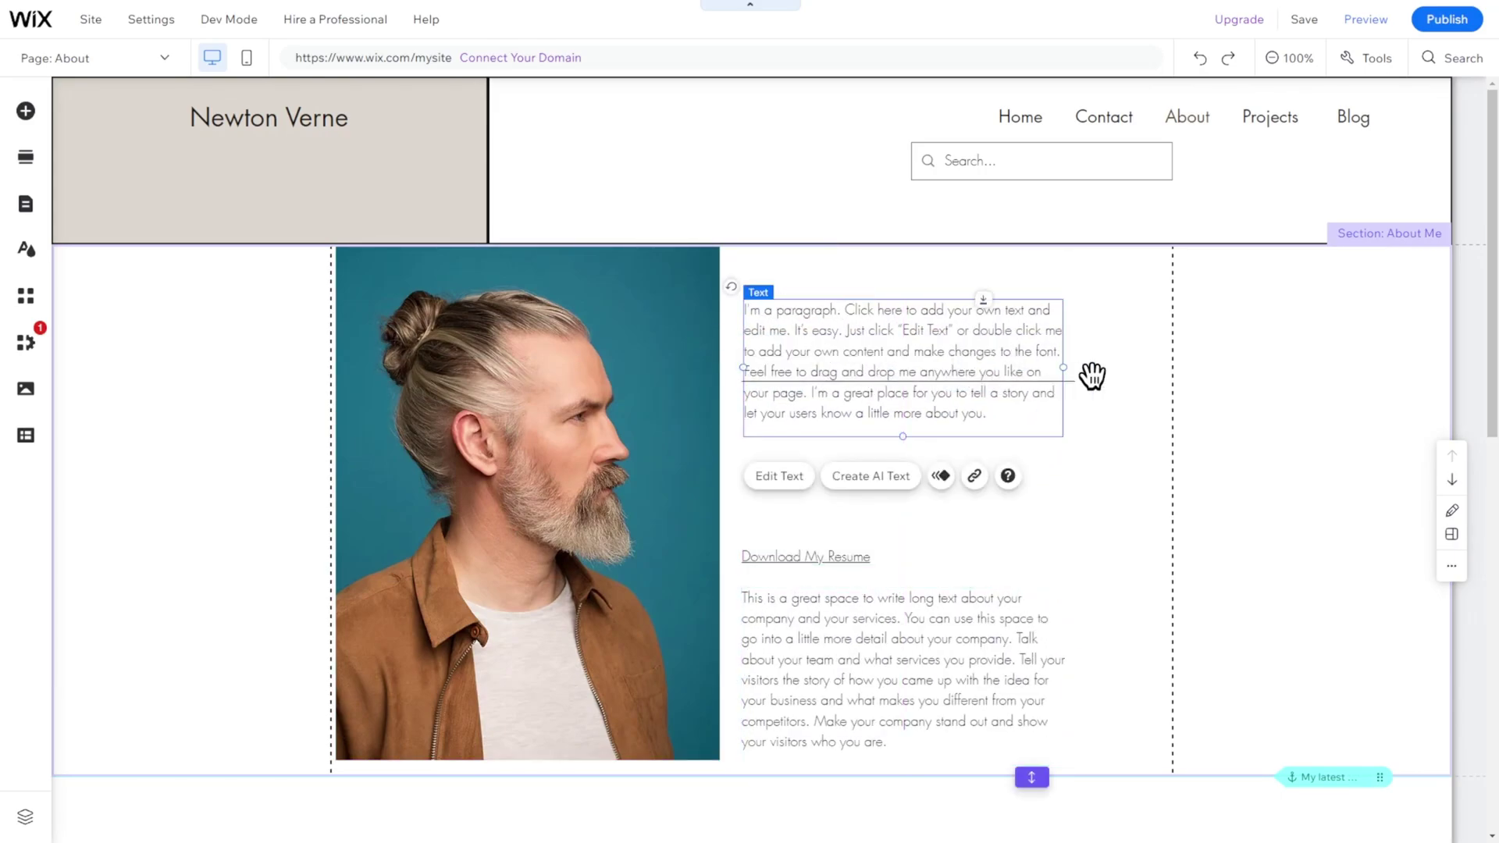
left_click_drag(1069, 383, 1057, 281)
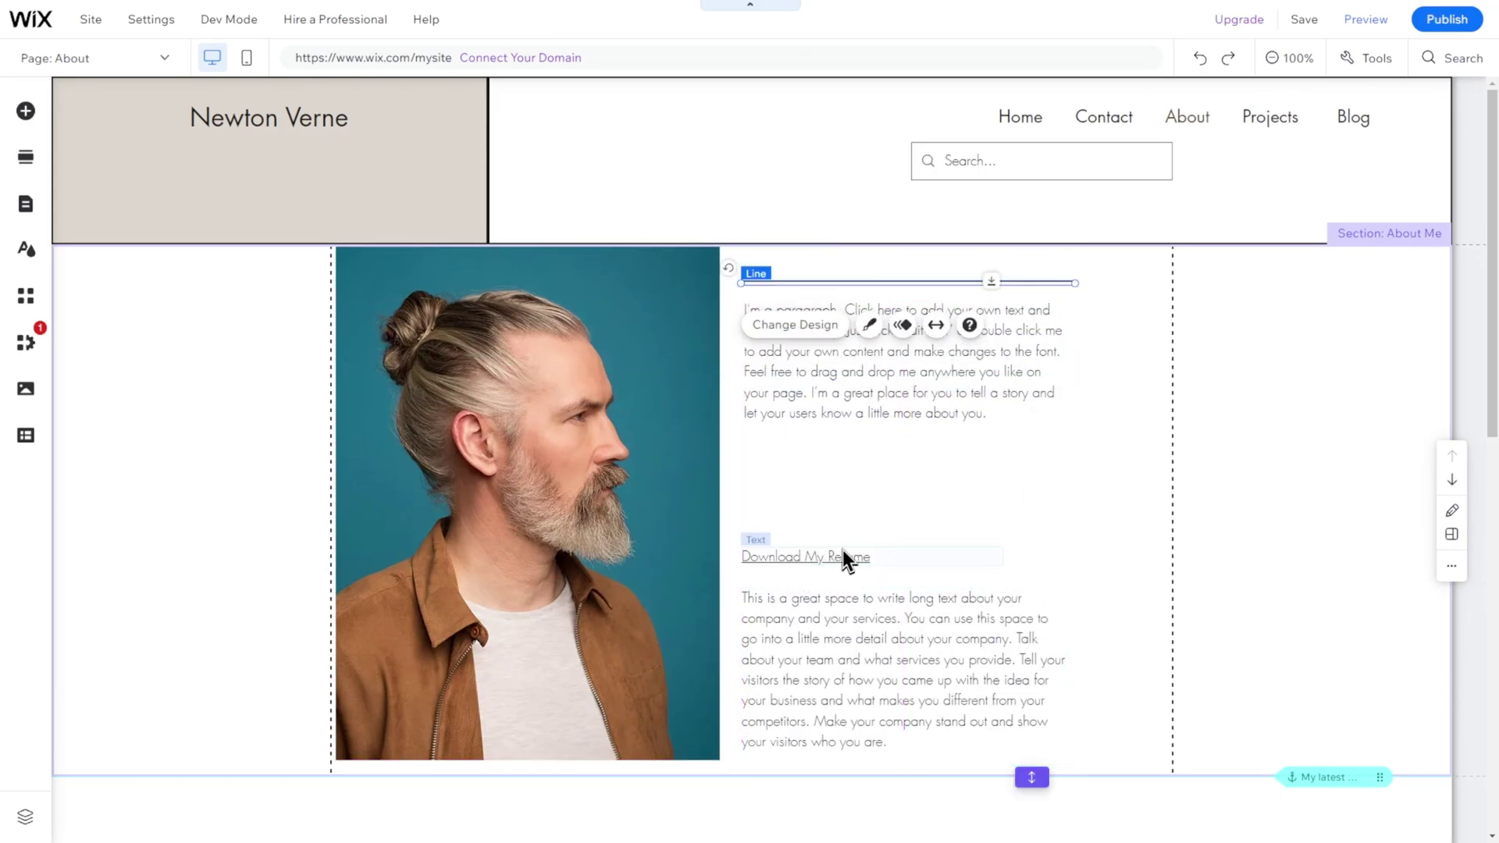
left_click_drag(841, 549, 843, 459)
Step: Crop the photo by zooming it in tighter within its frame
left_click(465, 312)
left_click(534, 215)
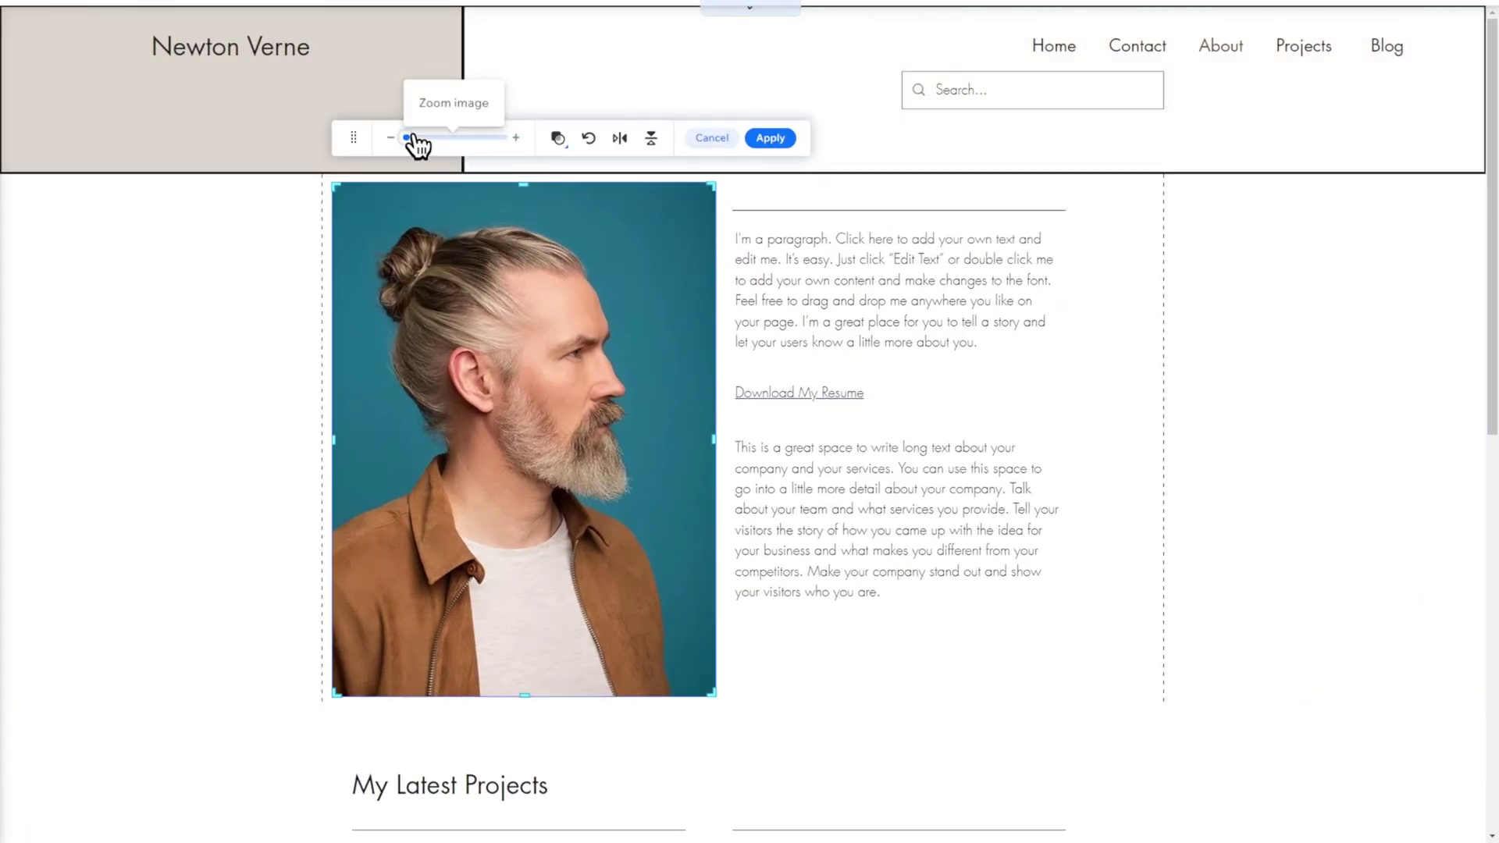
left_click_drag(407, 138, 432, 139)
left_click(770, 139)
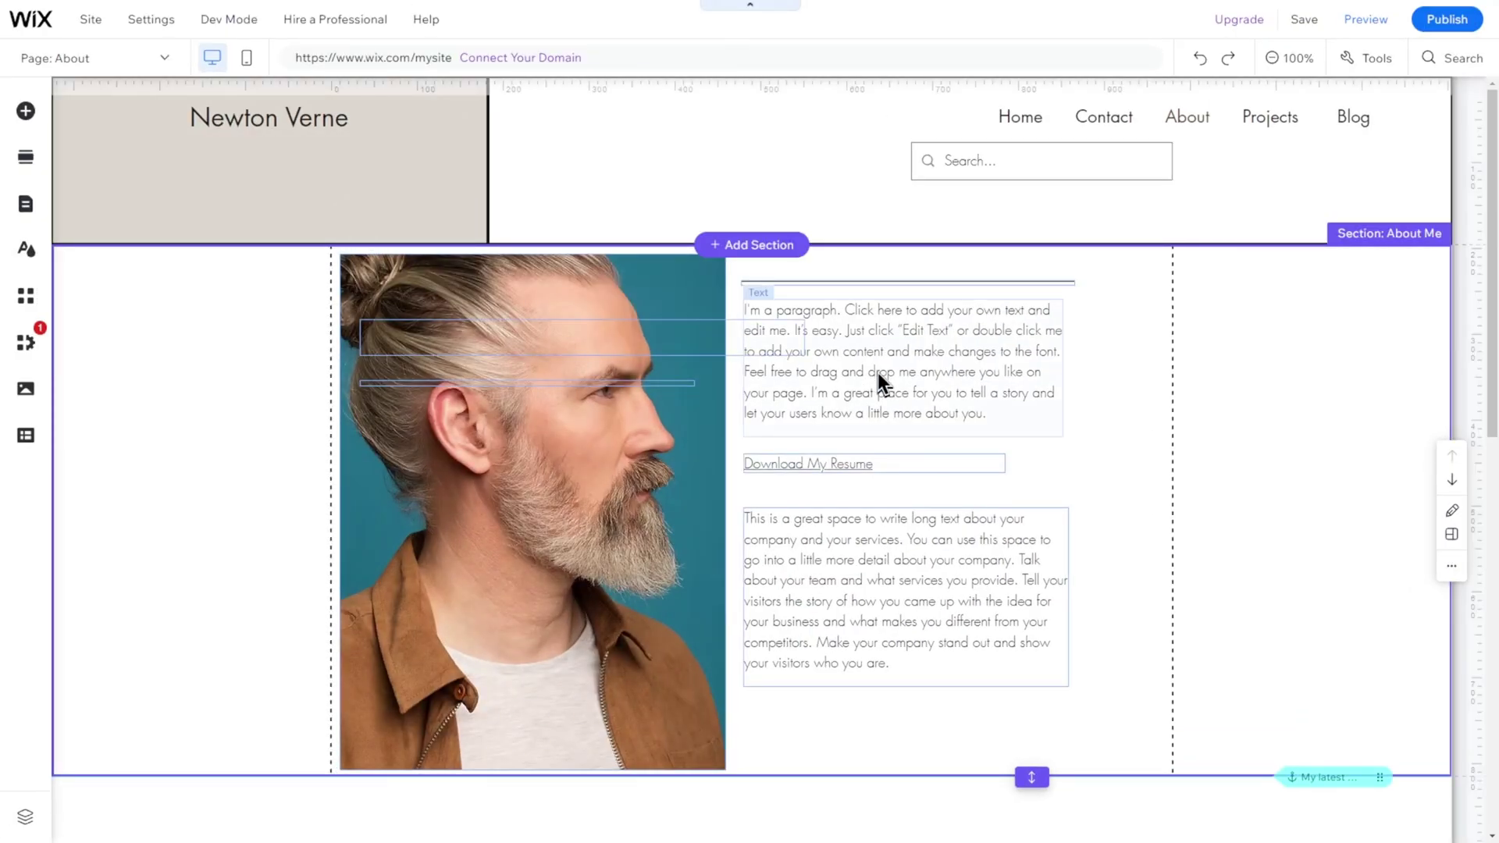
left_click(878, 373)
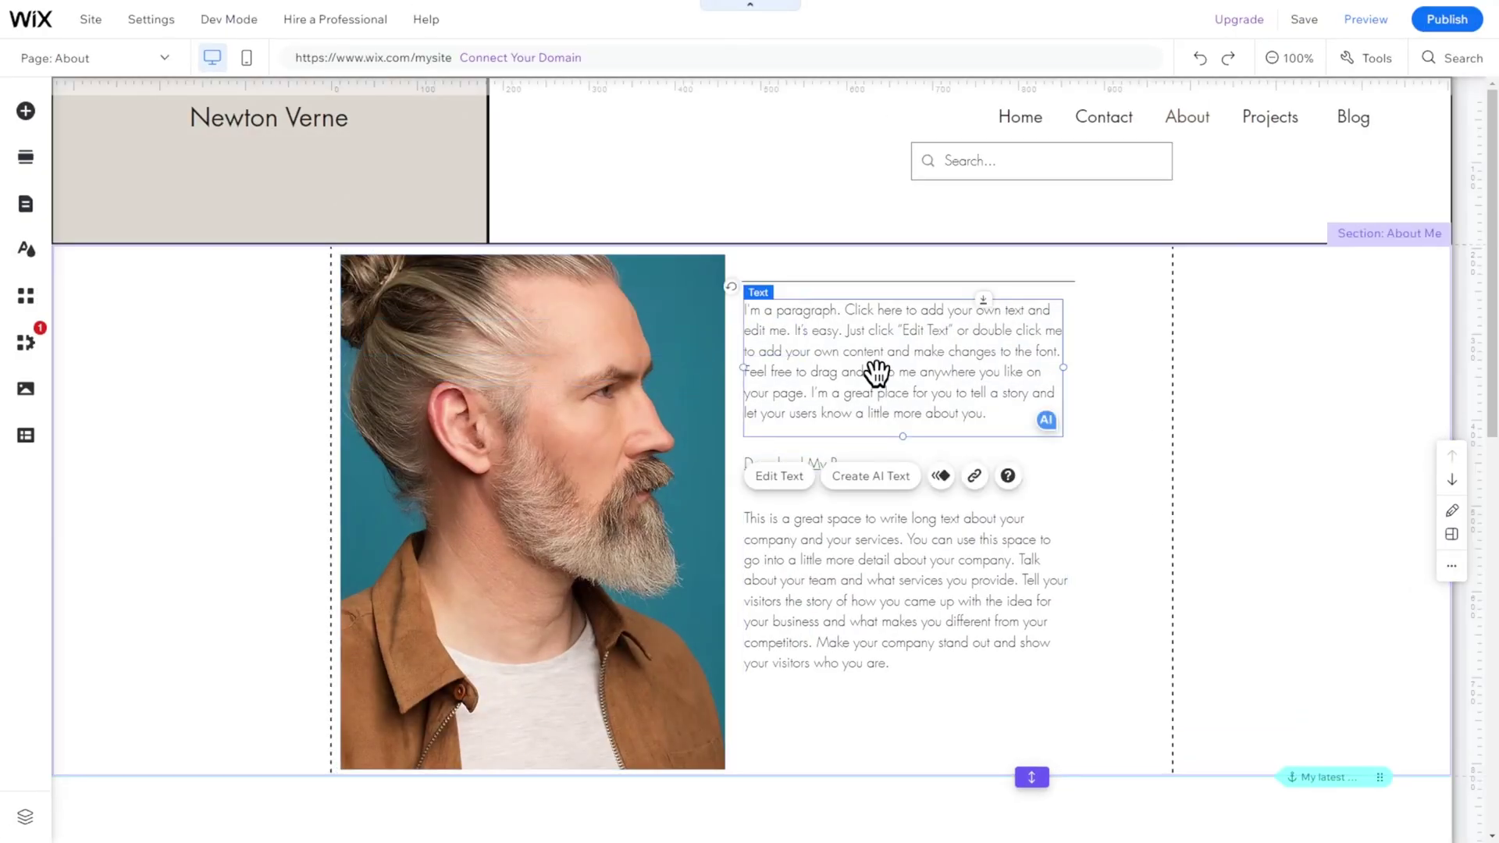
Step: In the AI text generator, enter business type 'Ar', topic About, and 'art director, 8 years'
left_click(867, 484)
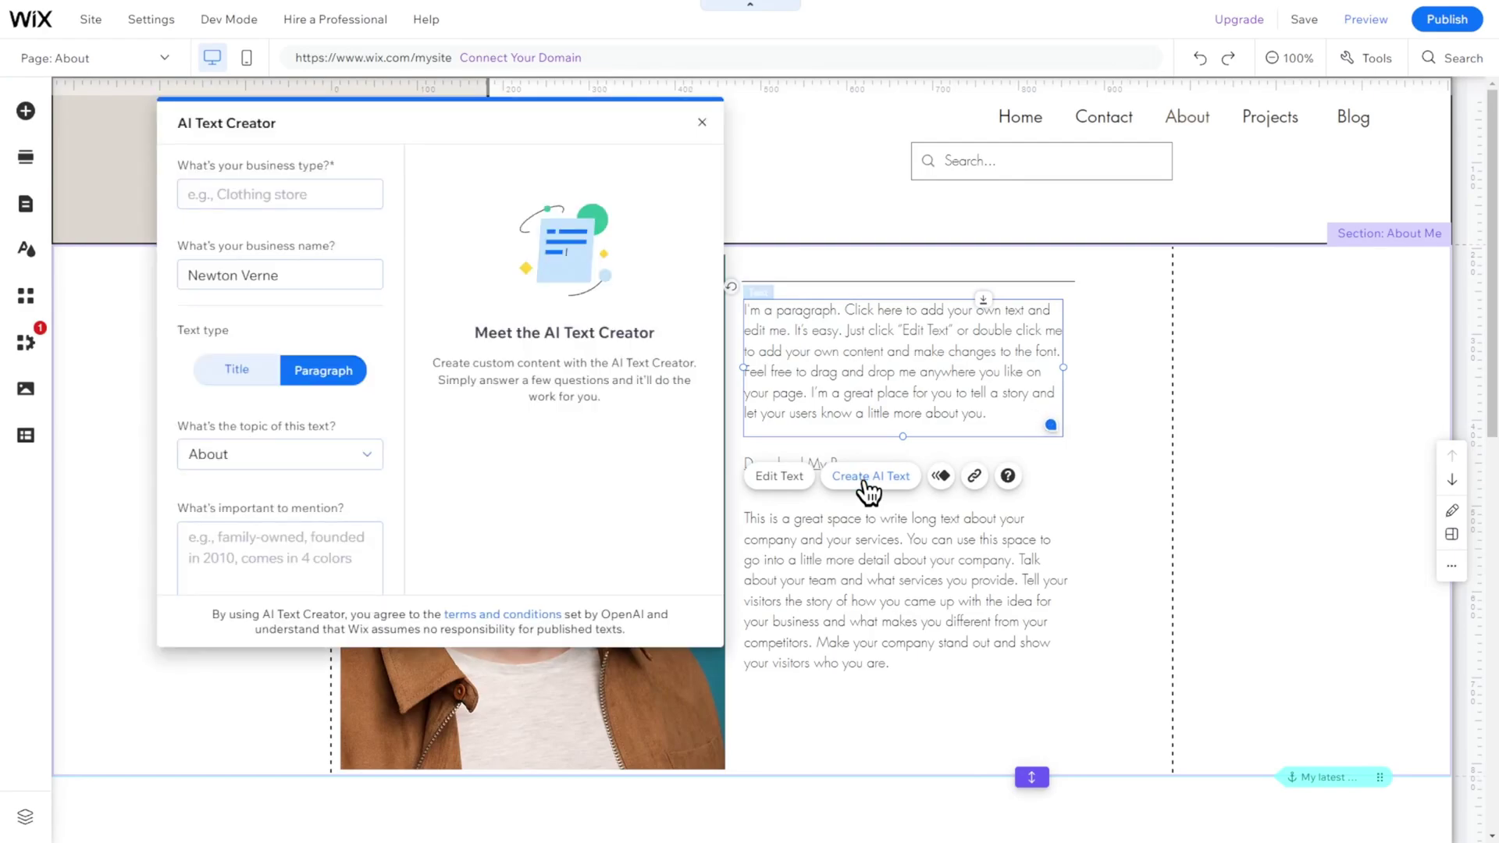
left_click(248, 191)
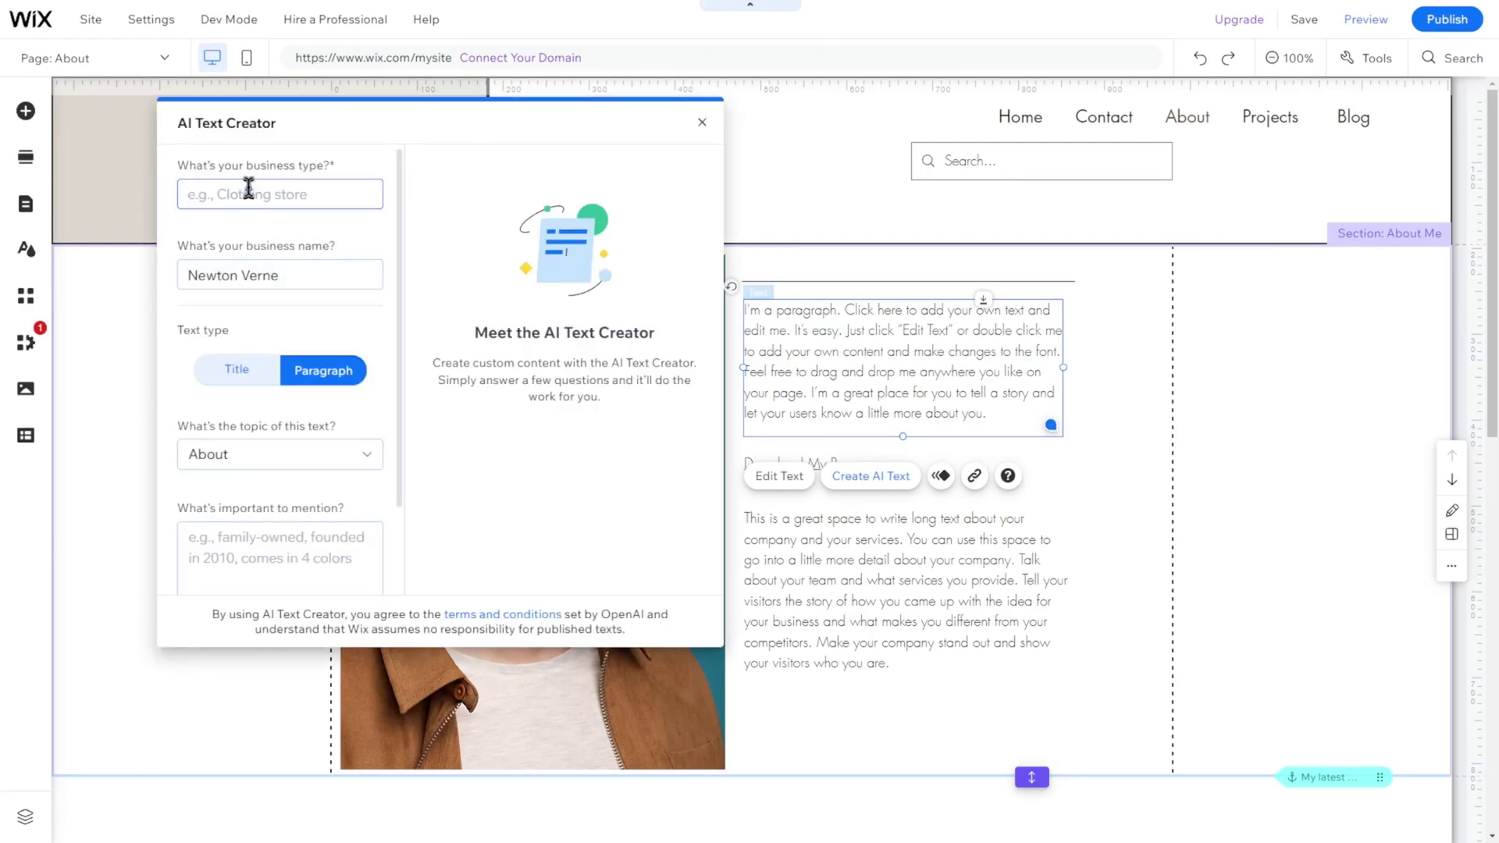
type("Art")
left_click(258, 457)
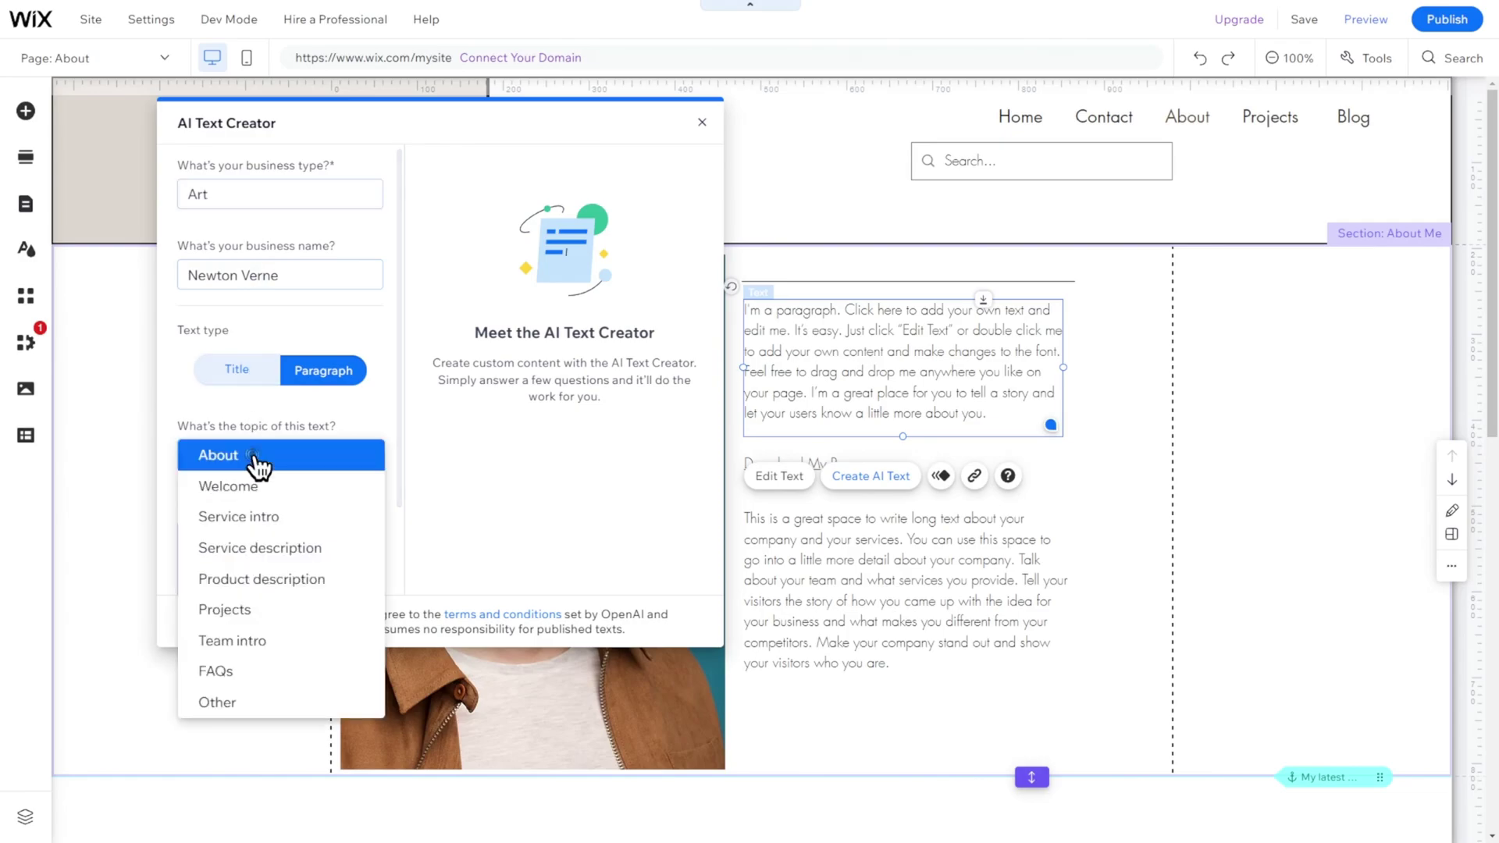
left_click(258, 459)
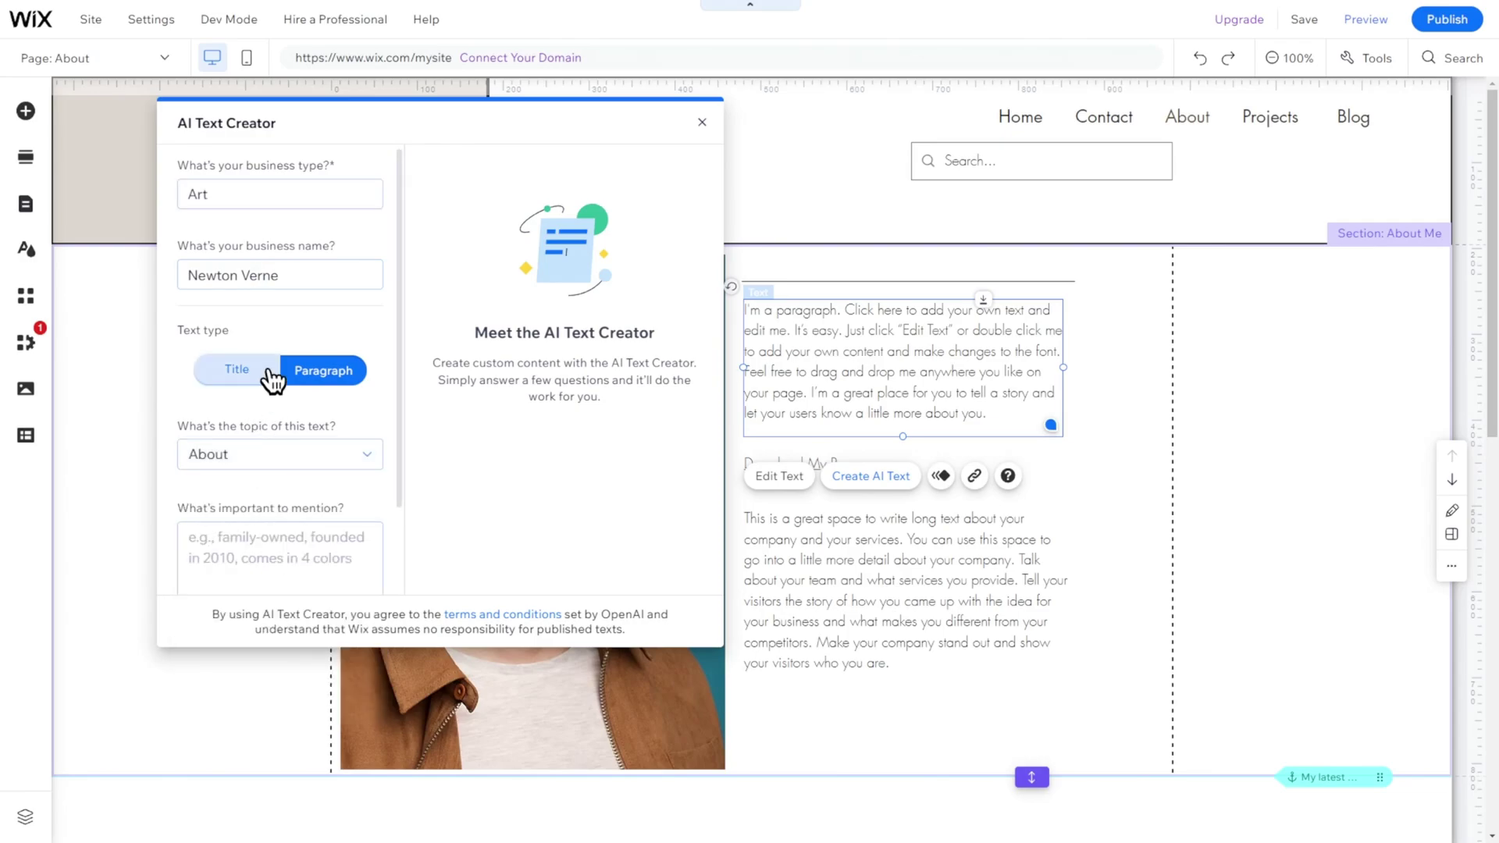
left_click(286, 559)
type("art")
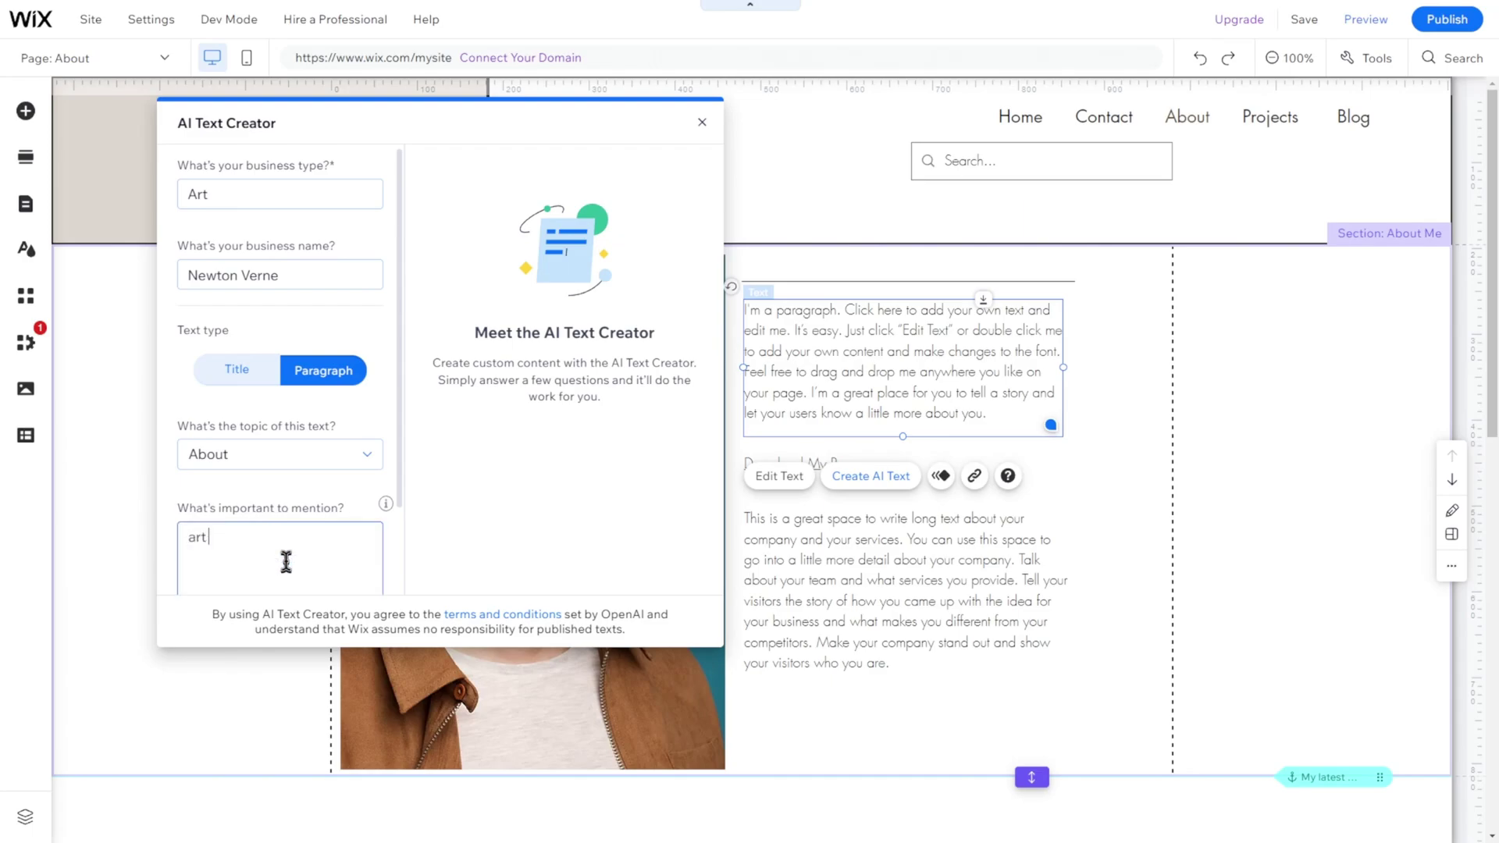
type(" director, 8 years")
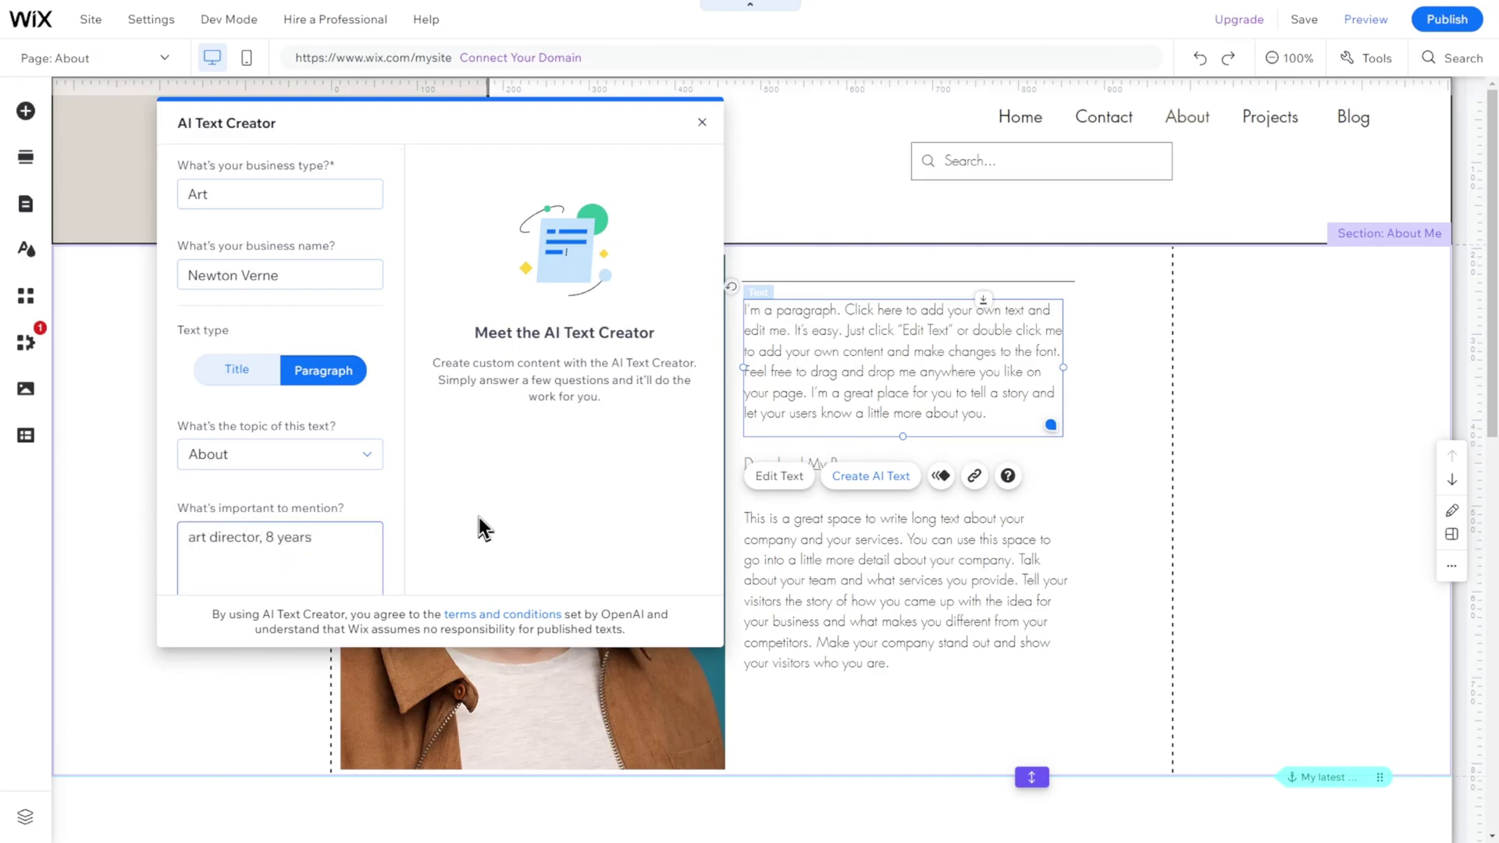
scroll(301, 432, "down", 2)
Step: Generate the text and replace the placeholder paragraph with Option 1
left_click(295, 571)
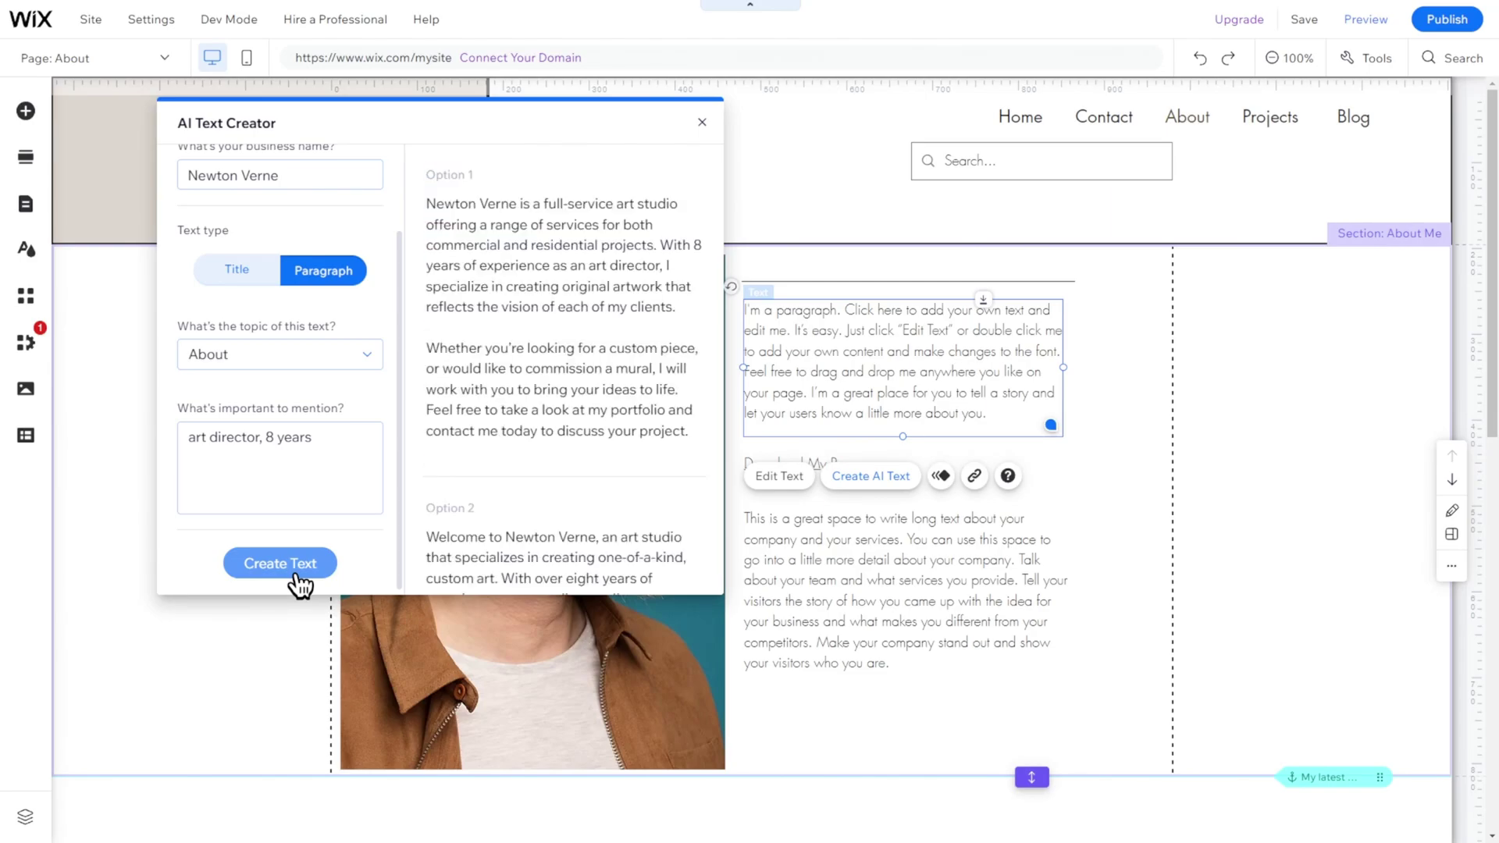
left_click(297, 577)
mouse_move(499, 369)
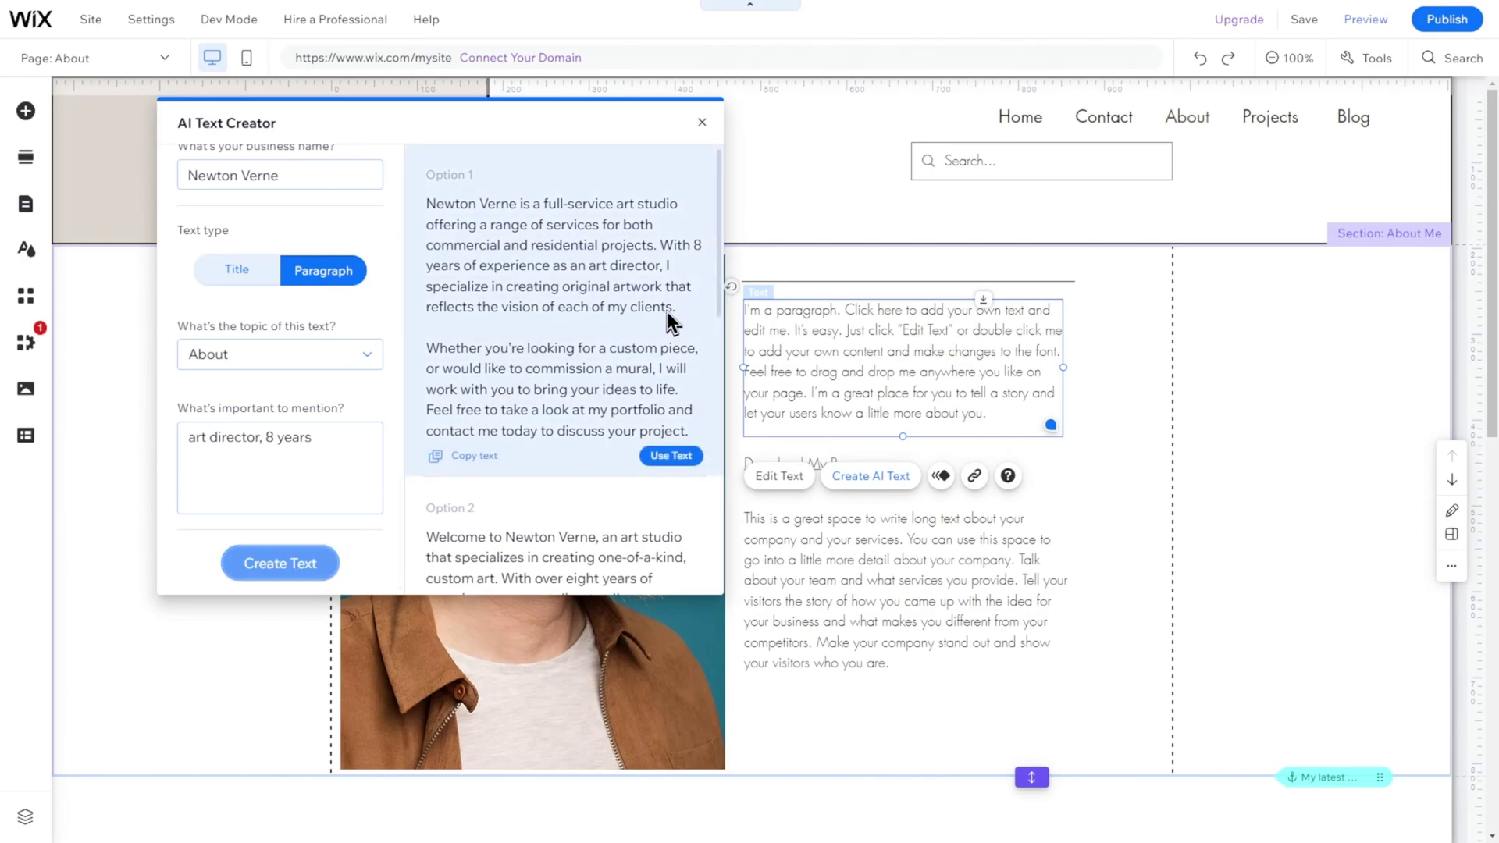
left_click(681, 459)
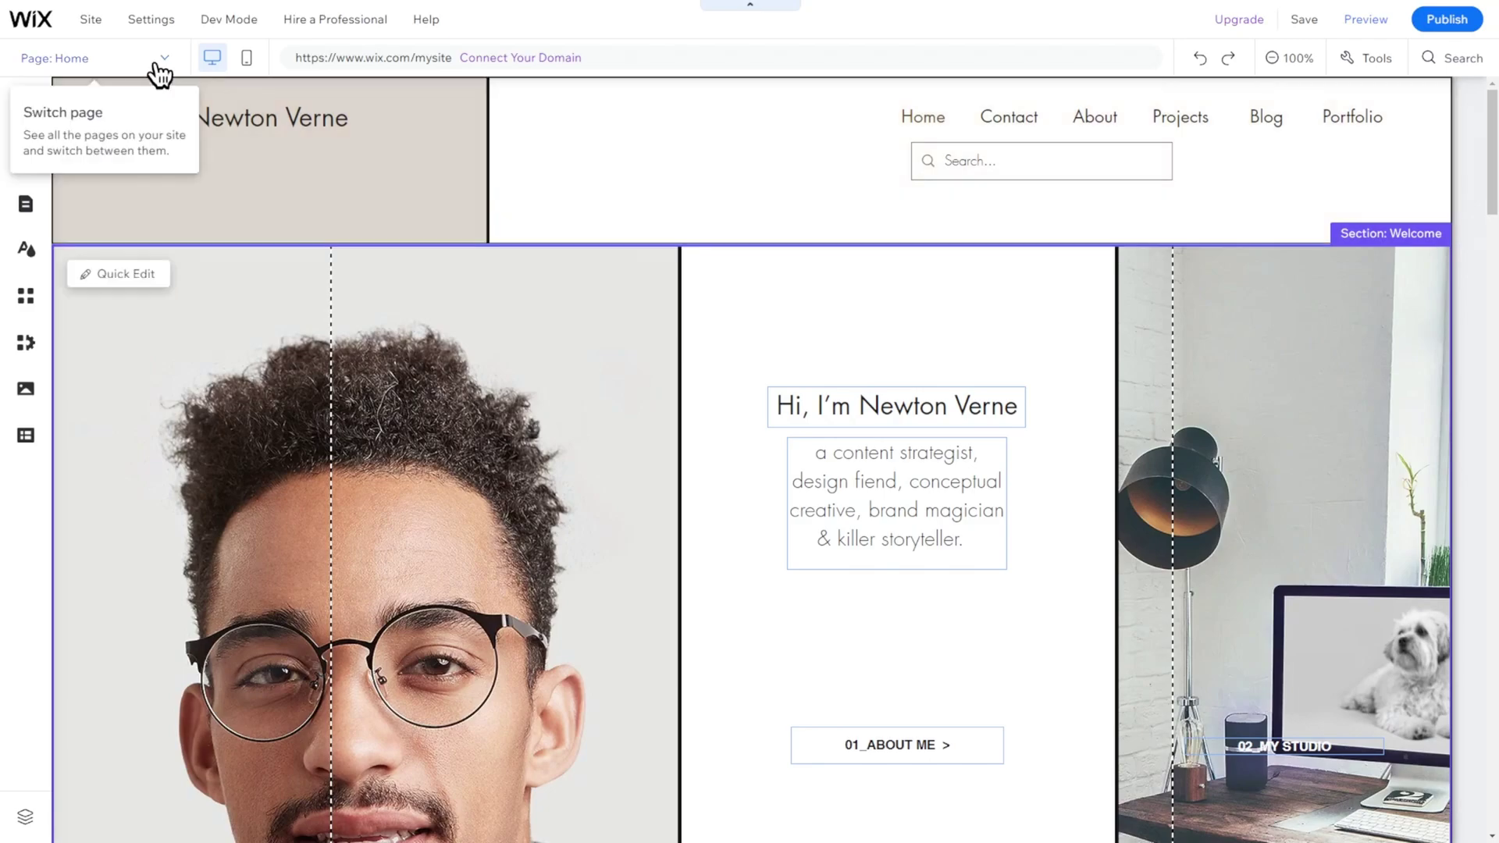
Step: Switch to the Portfolio page and start adding a new project to its six-project list
left_click(151, 63)
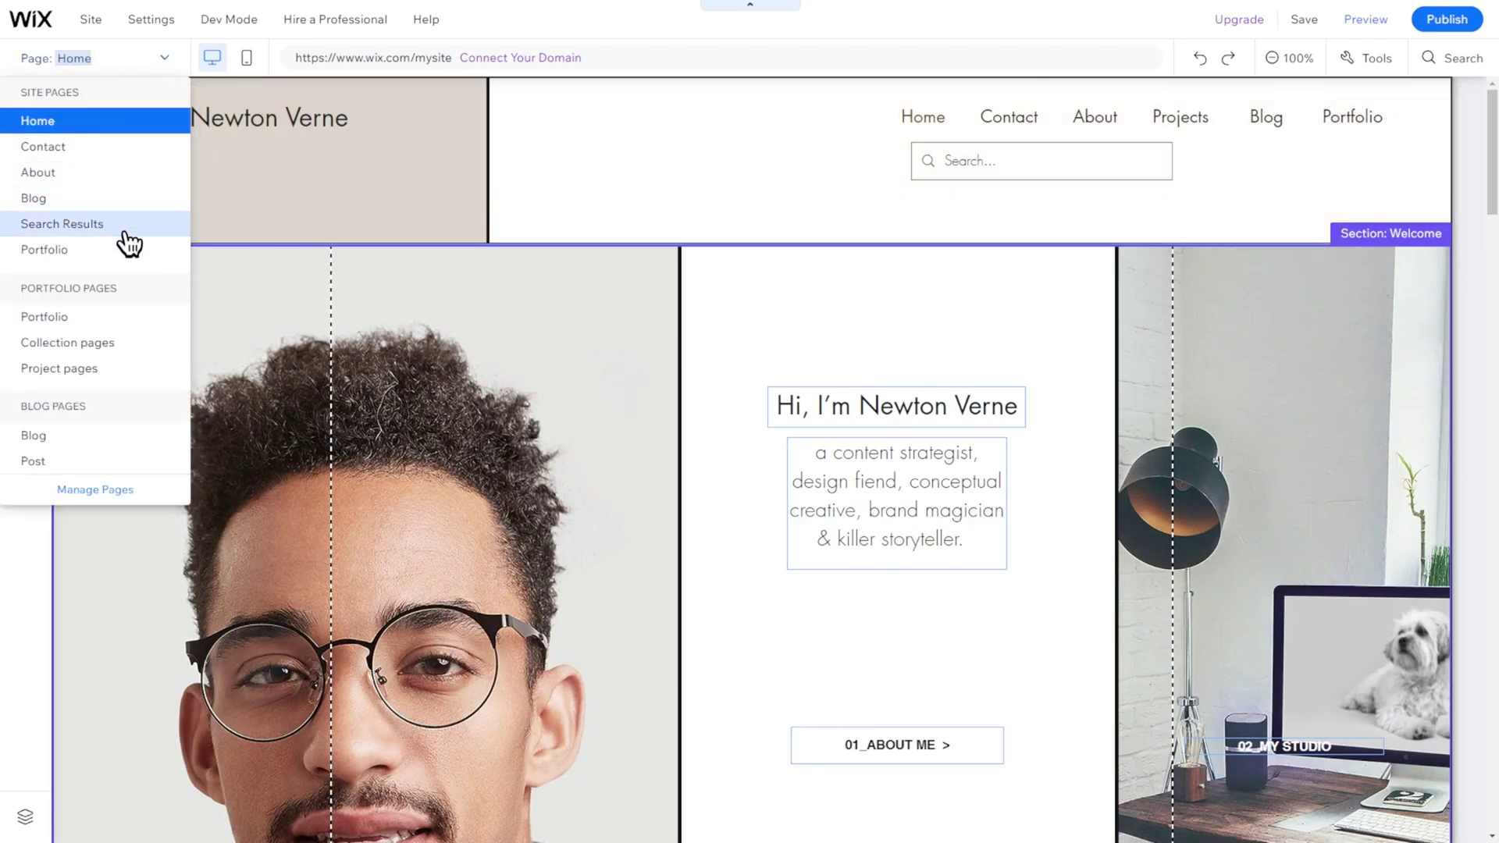
left_click(96, 315)
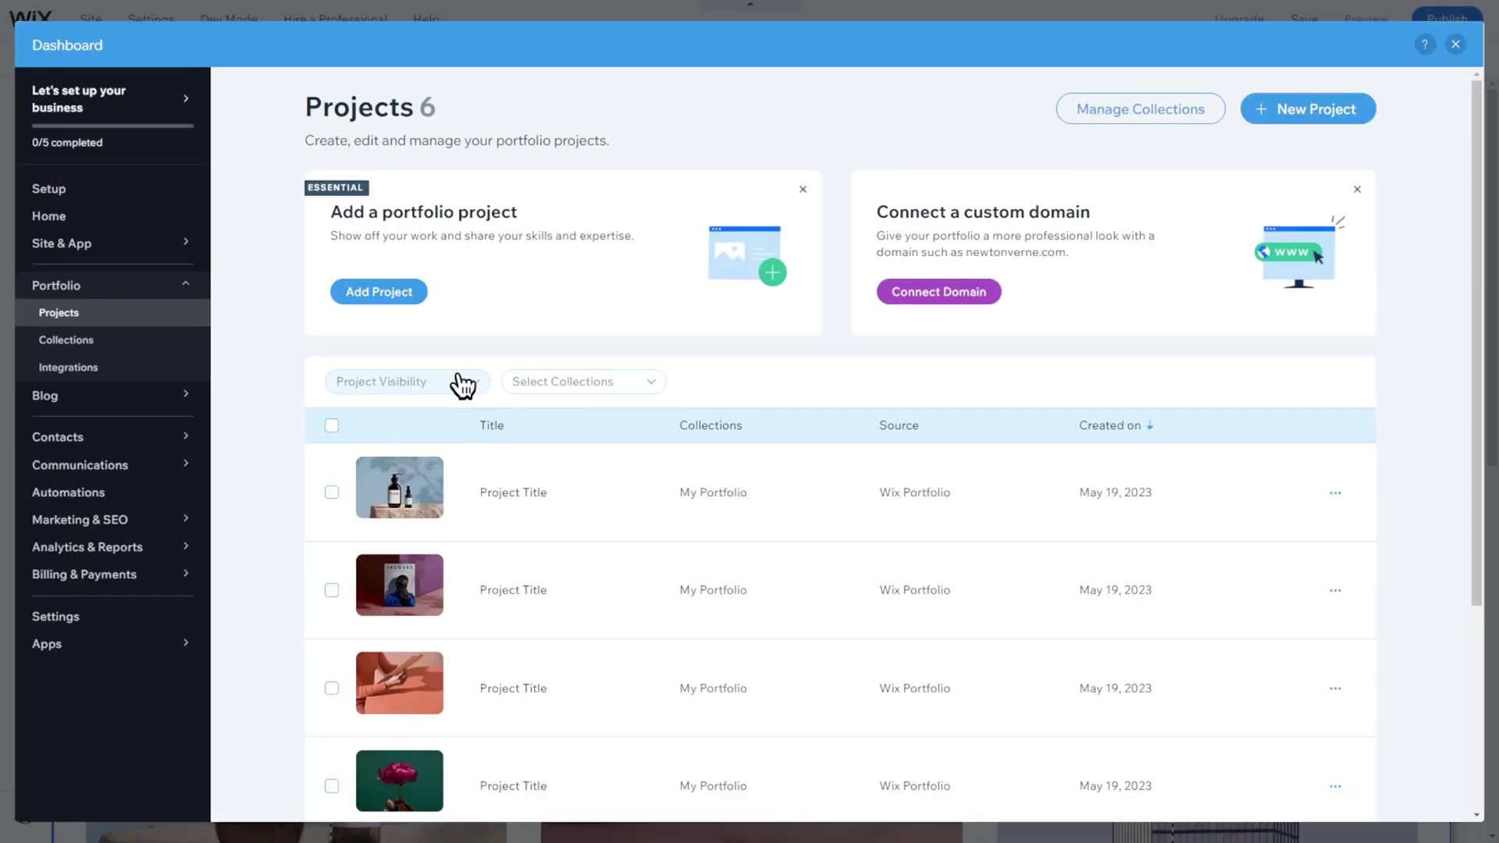
scroll(463, 384, "down", 4)
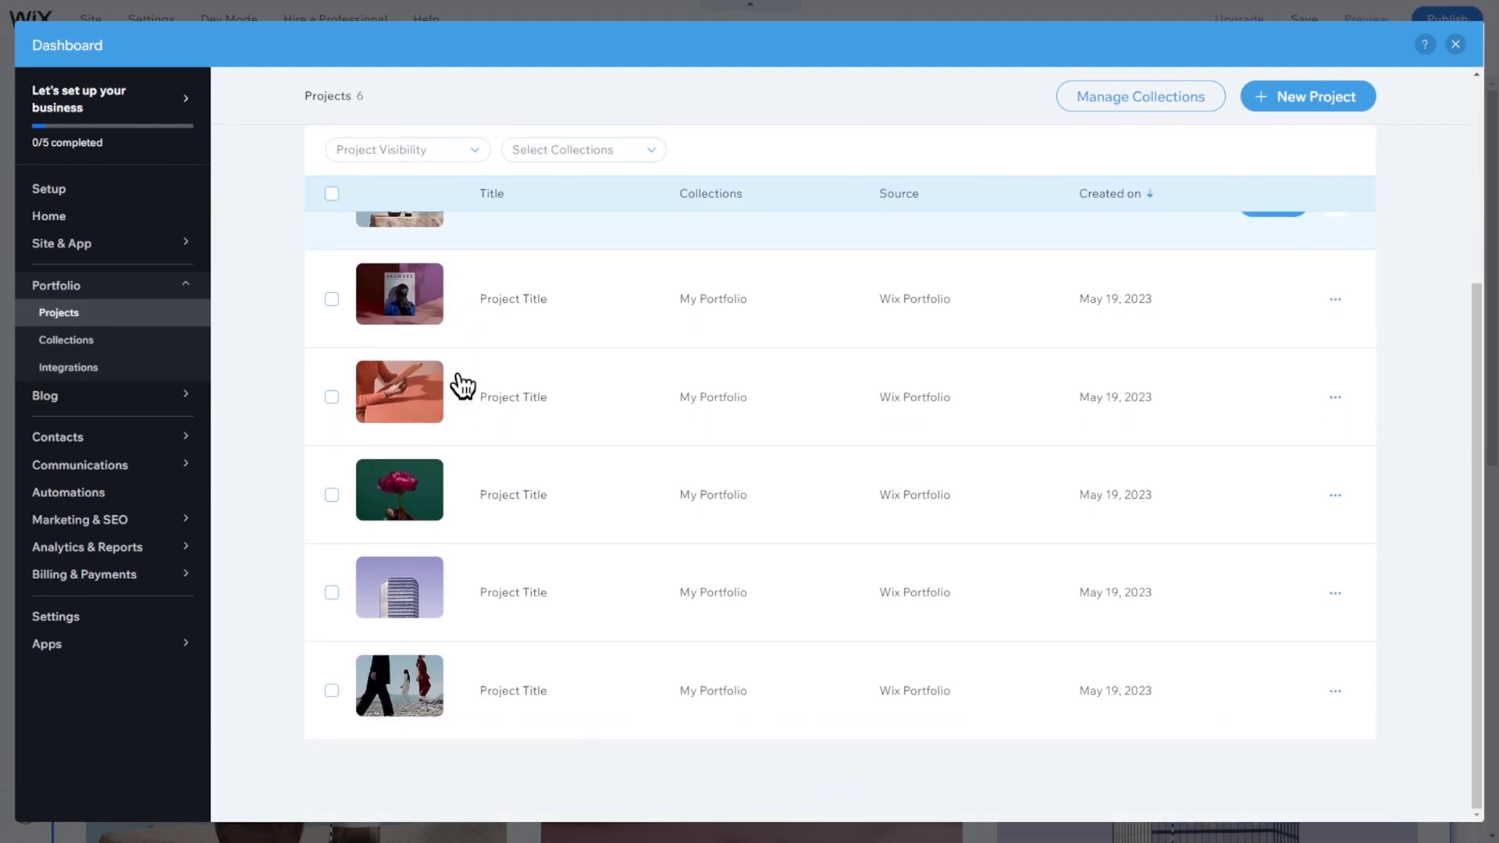
scroll(463, 384, "up", 4)
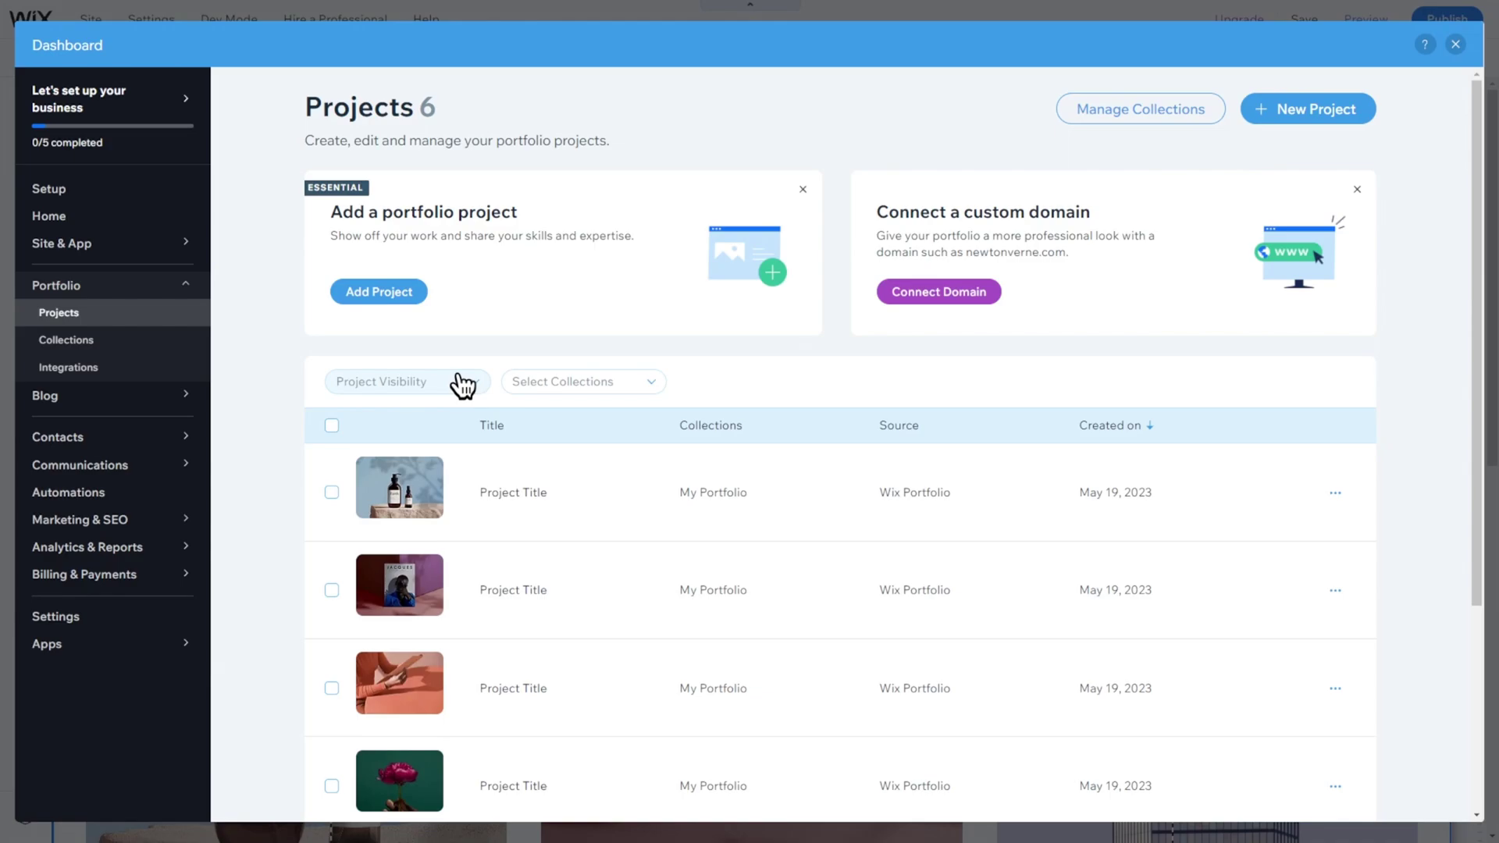
left_click(393, 294)
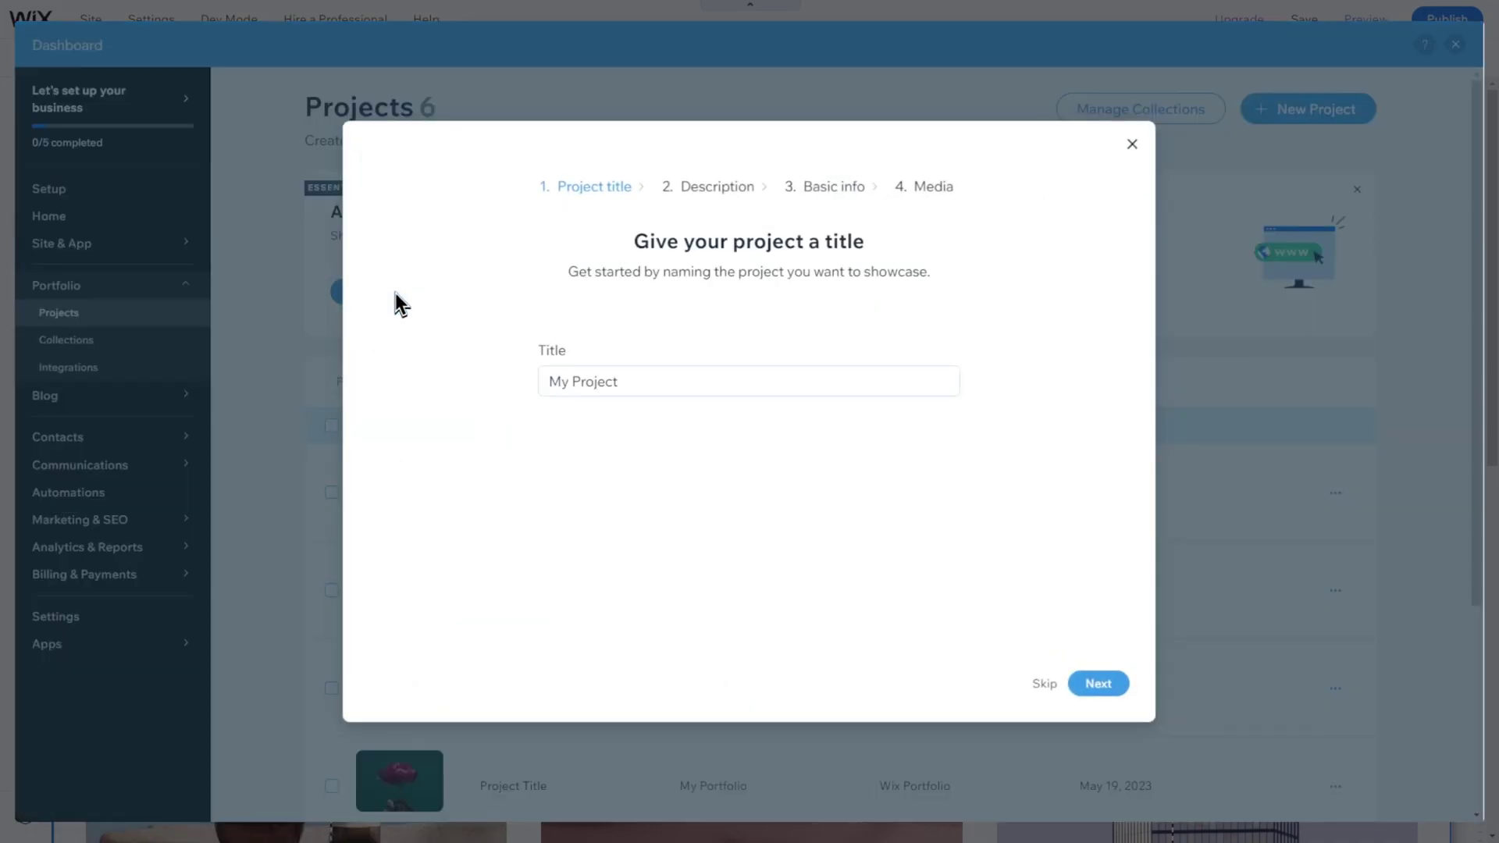
Step: Add a portfolio project titled 'My New Project' through the wizard
left_click(575, 380)
left_click(583, 387)
type("New")
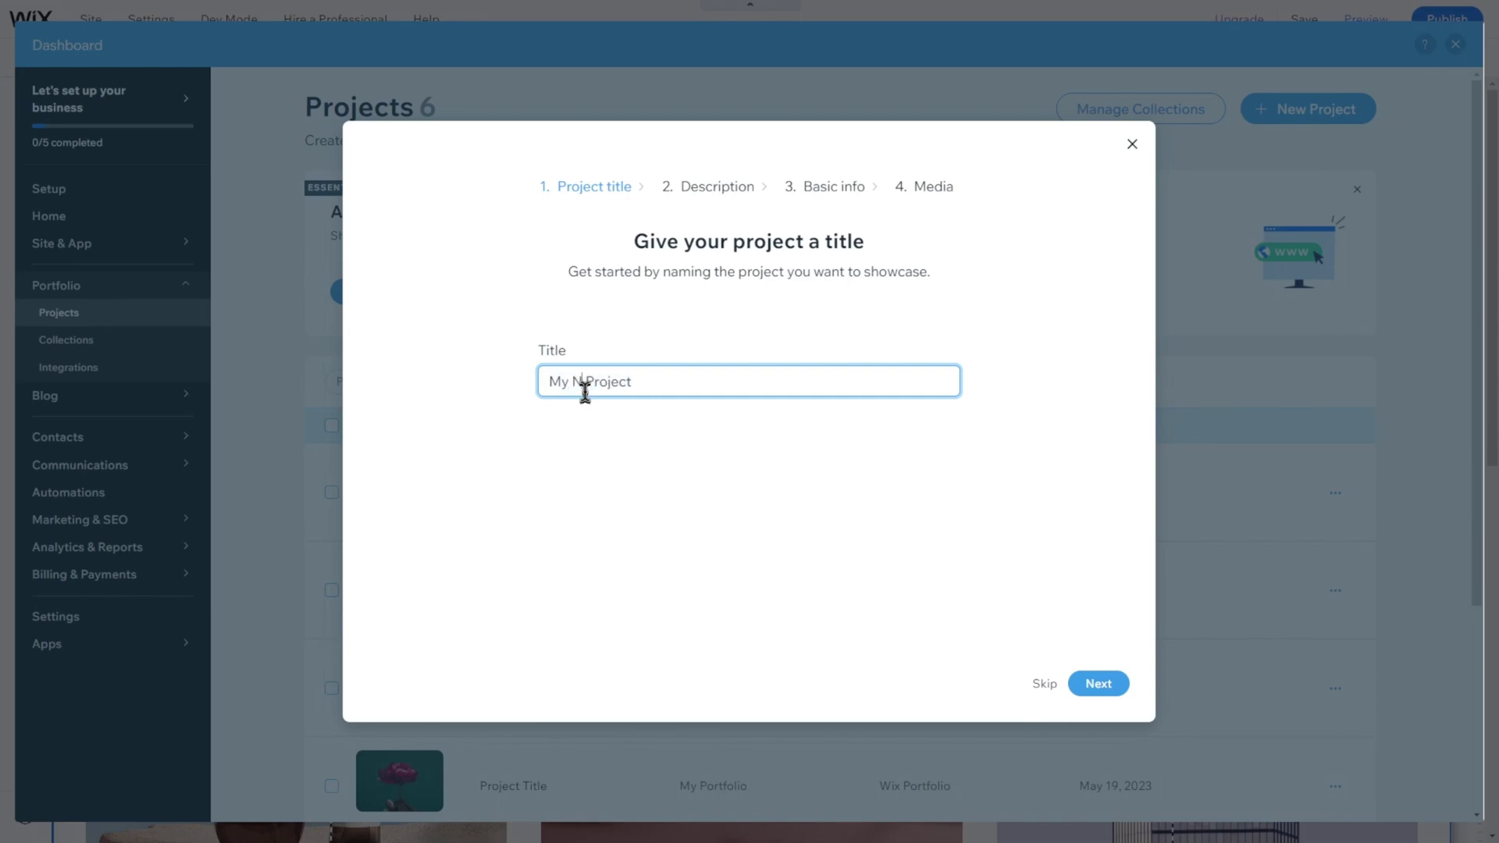
left_click(1093, 684)
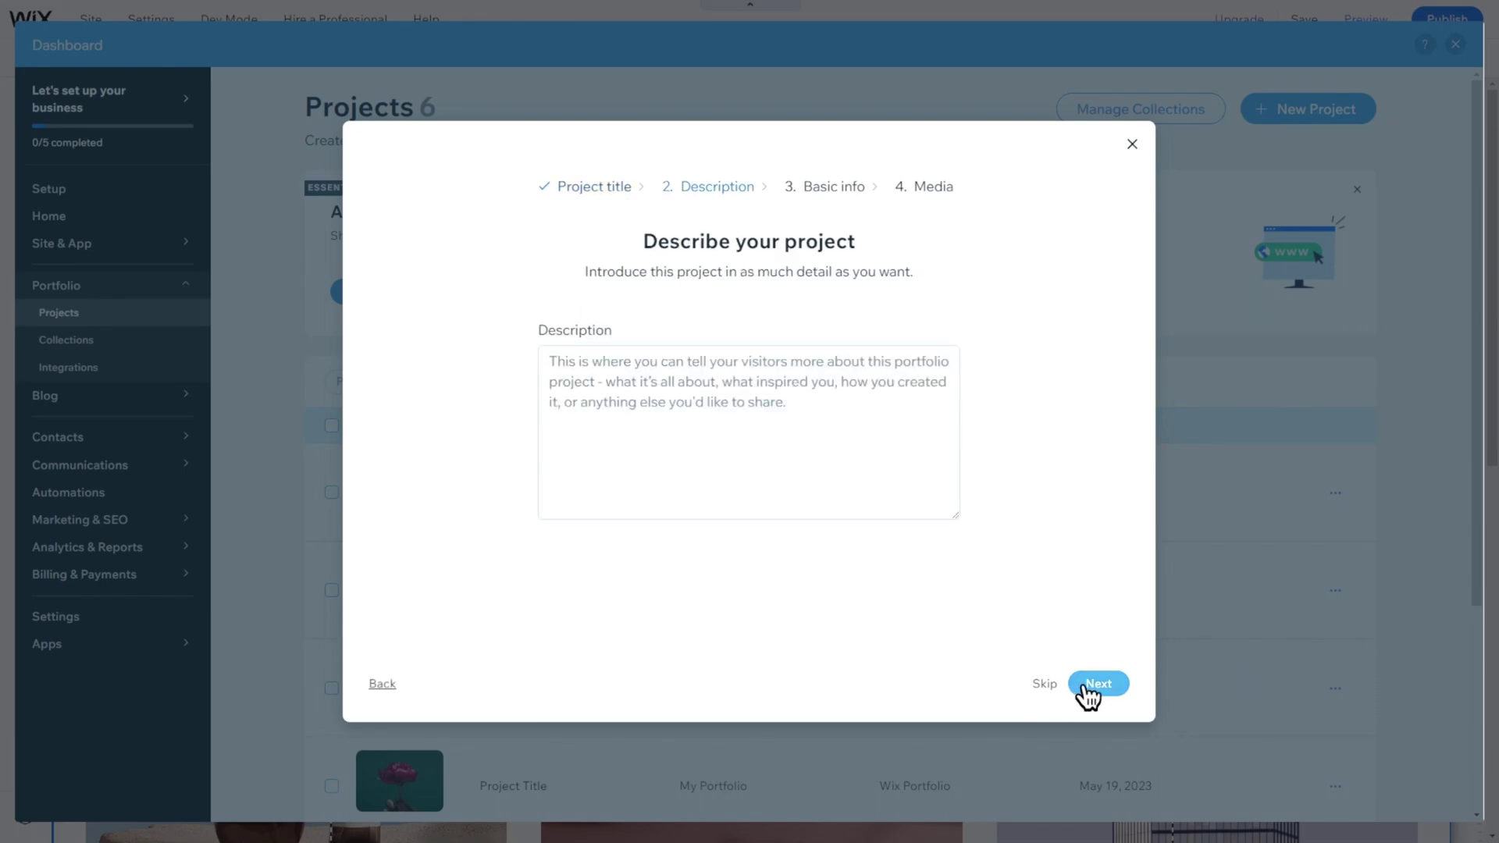
left_click(1087, 687)
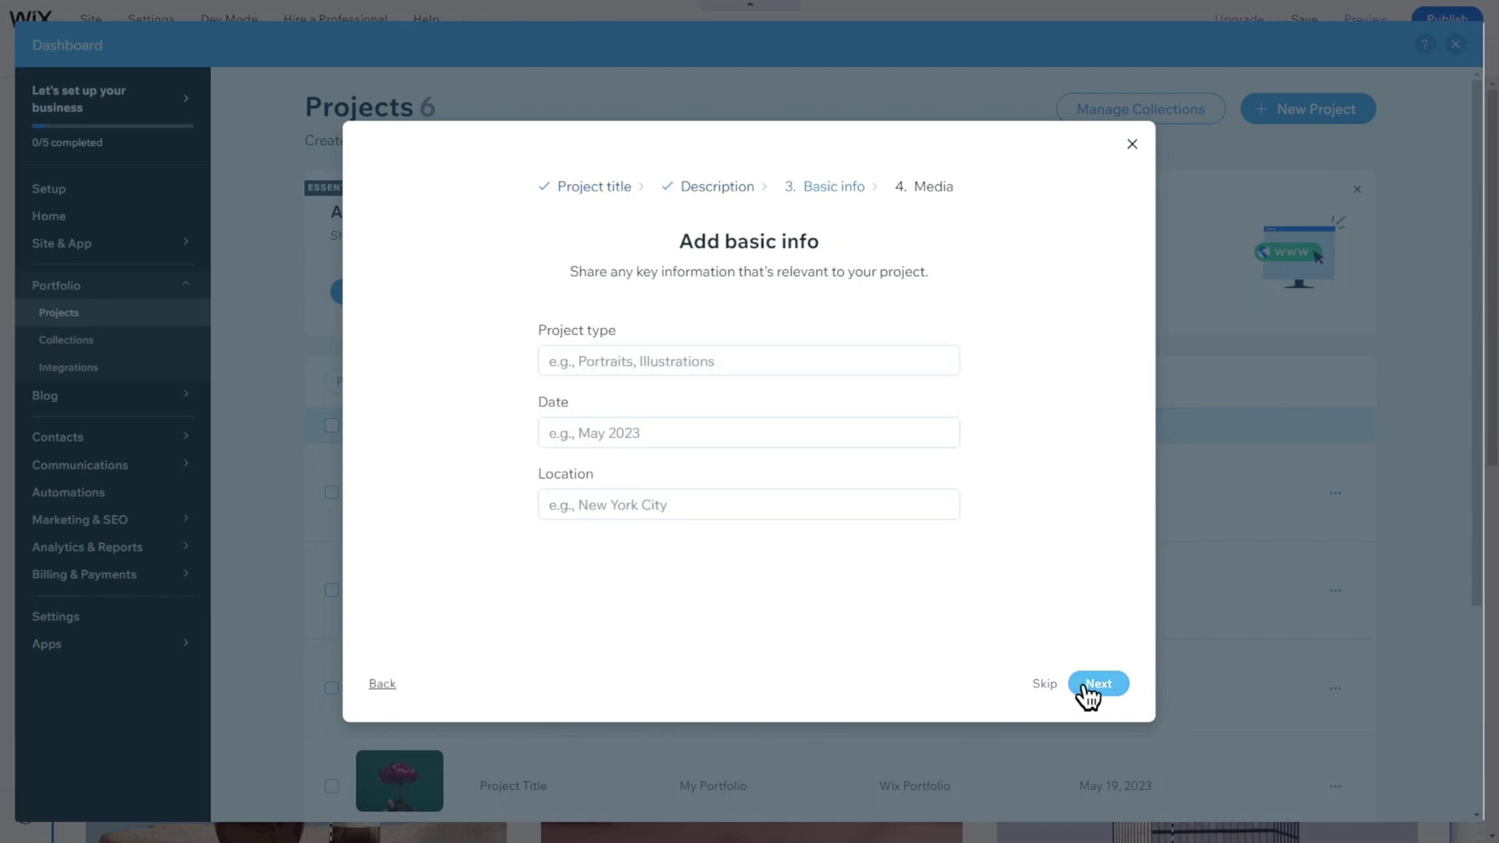
left_click(1087, 693)
left_click(1107, 689)
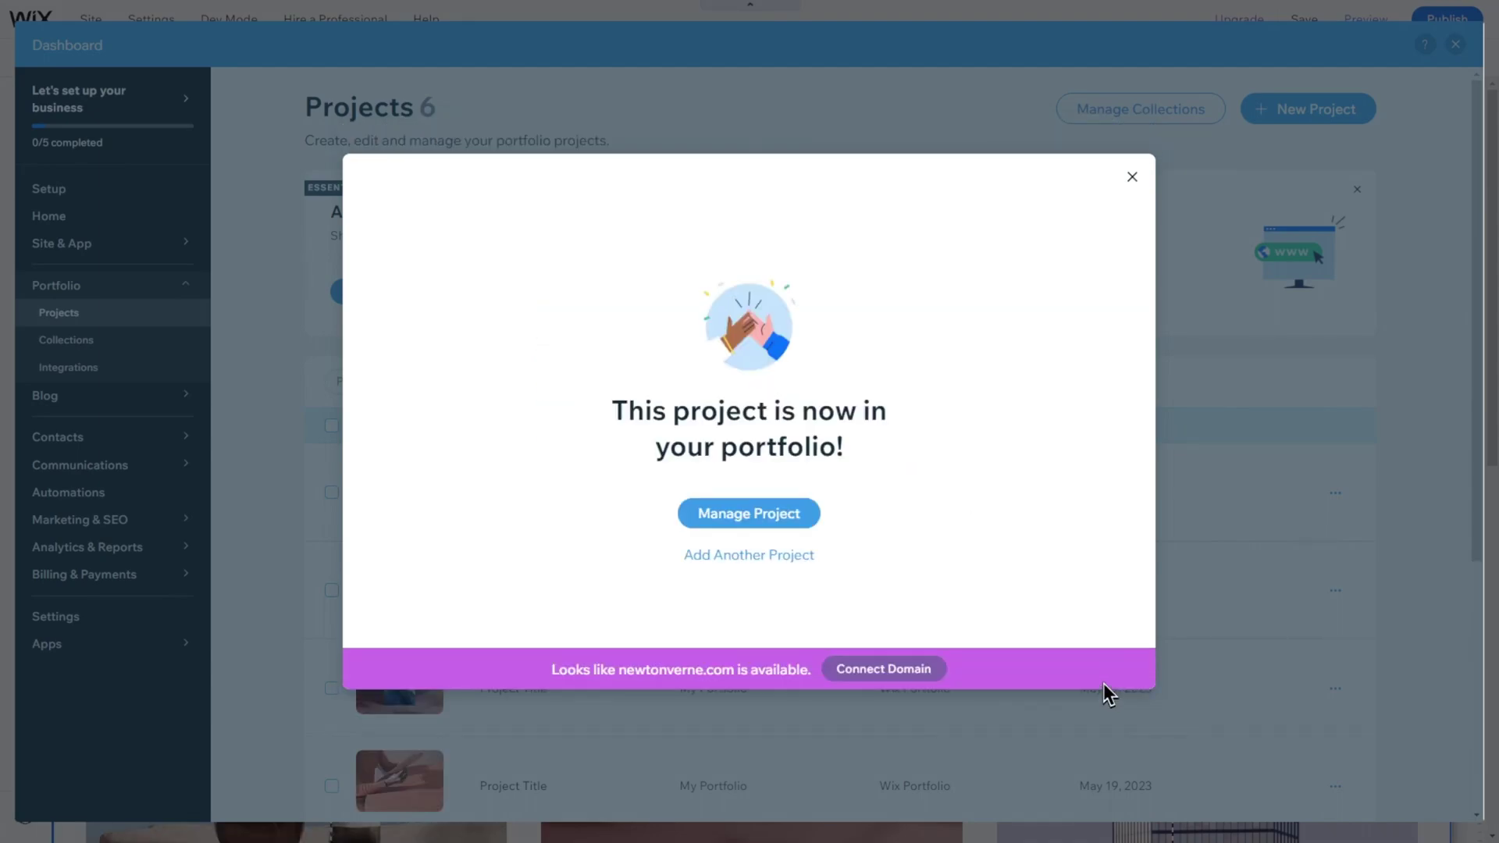
left_click(1134, 179)
Step: Create Wedding and Nature collections, then close the dashboard
left_click(1191, 112)
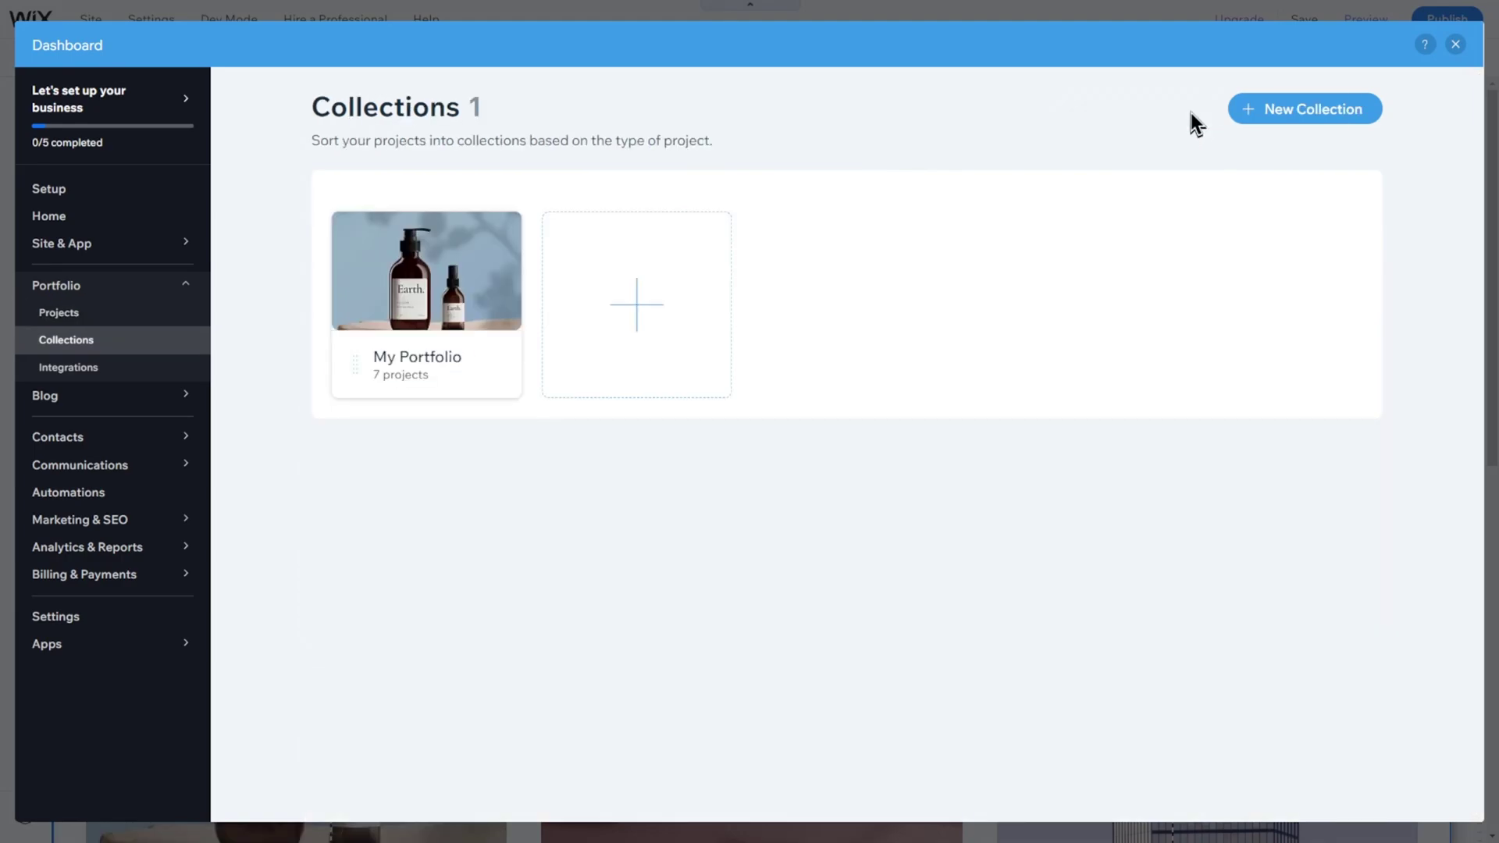
left_click(646, 308)
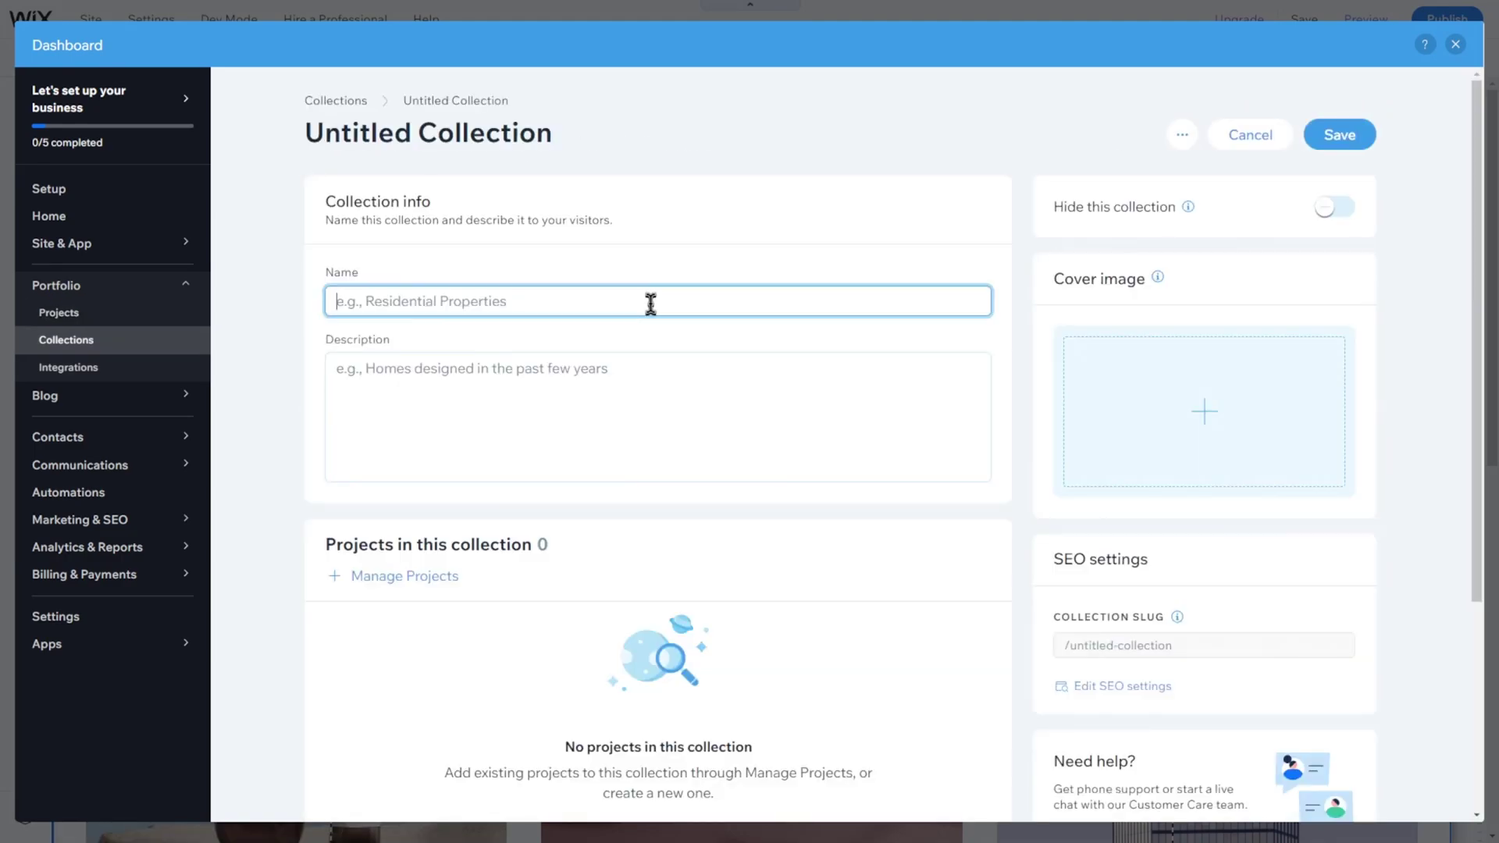
type("Wedding")
left_click(1259, 141)
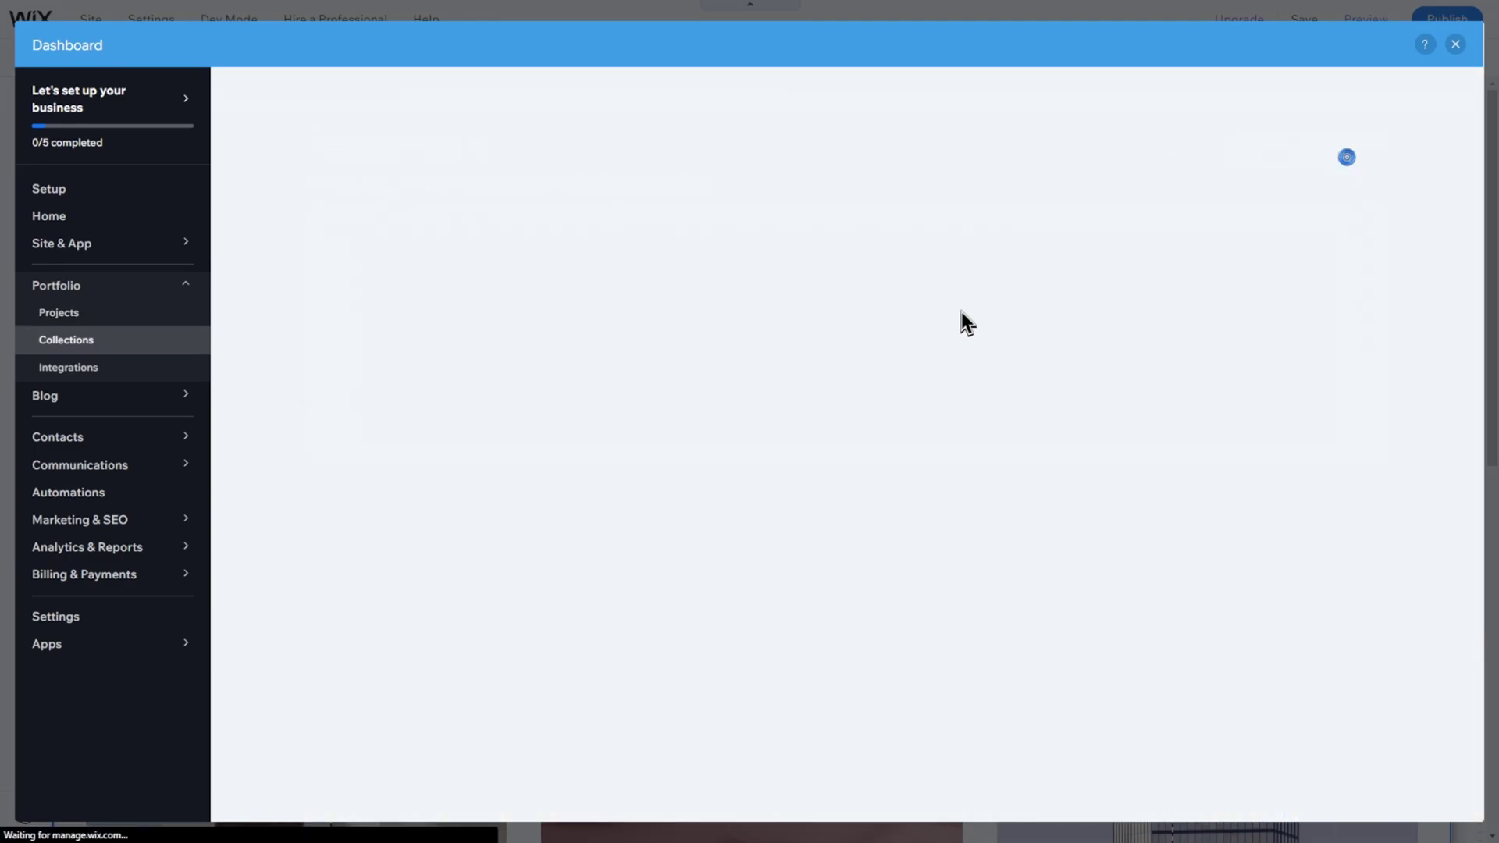
left_click(536, 305)
type("Nature")
left_click(1331, 148)
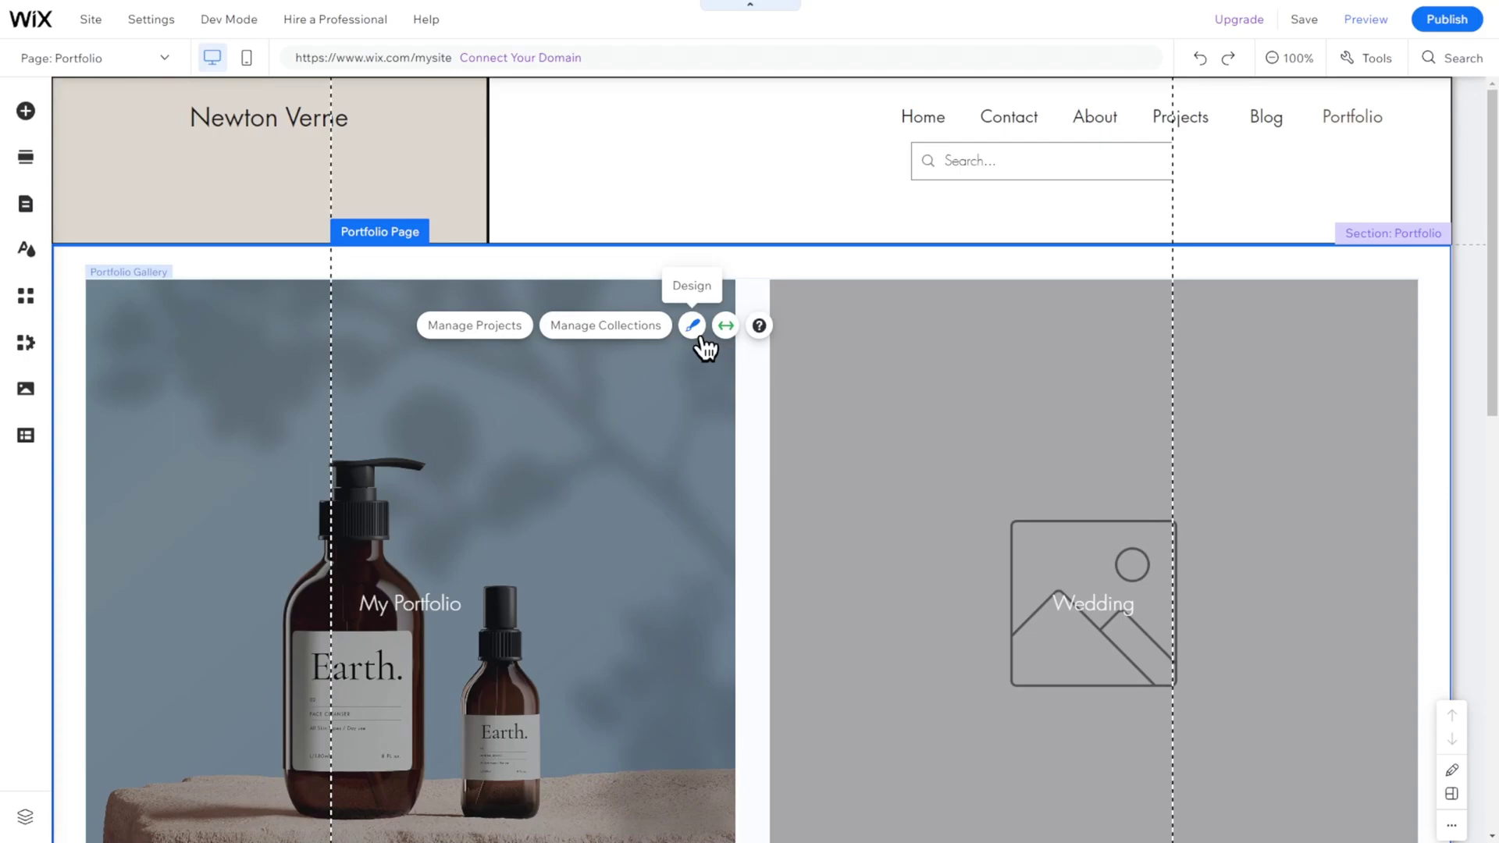
Step: Set the portfolio's background fill opacity to 89% in its design settings
left_click(692, 326)
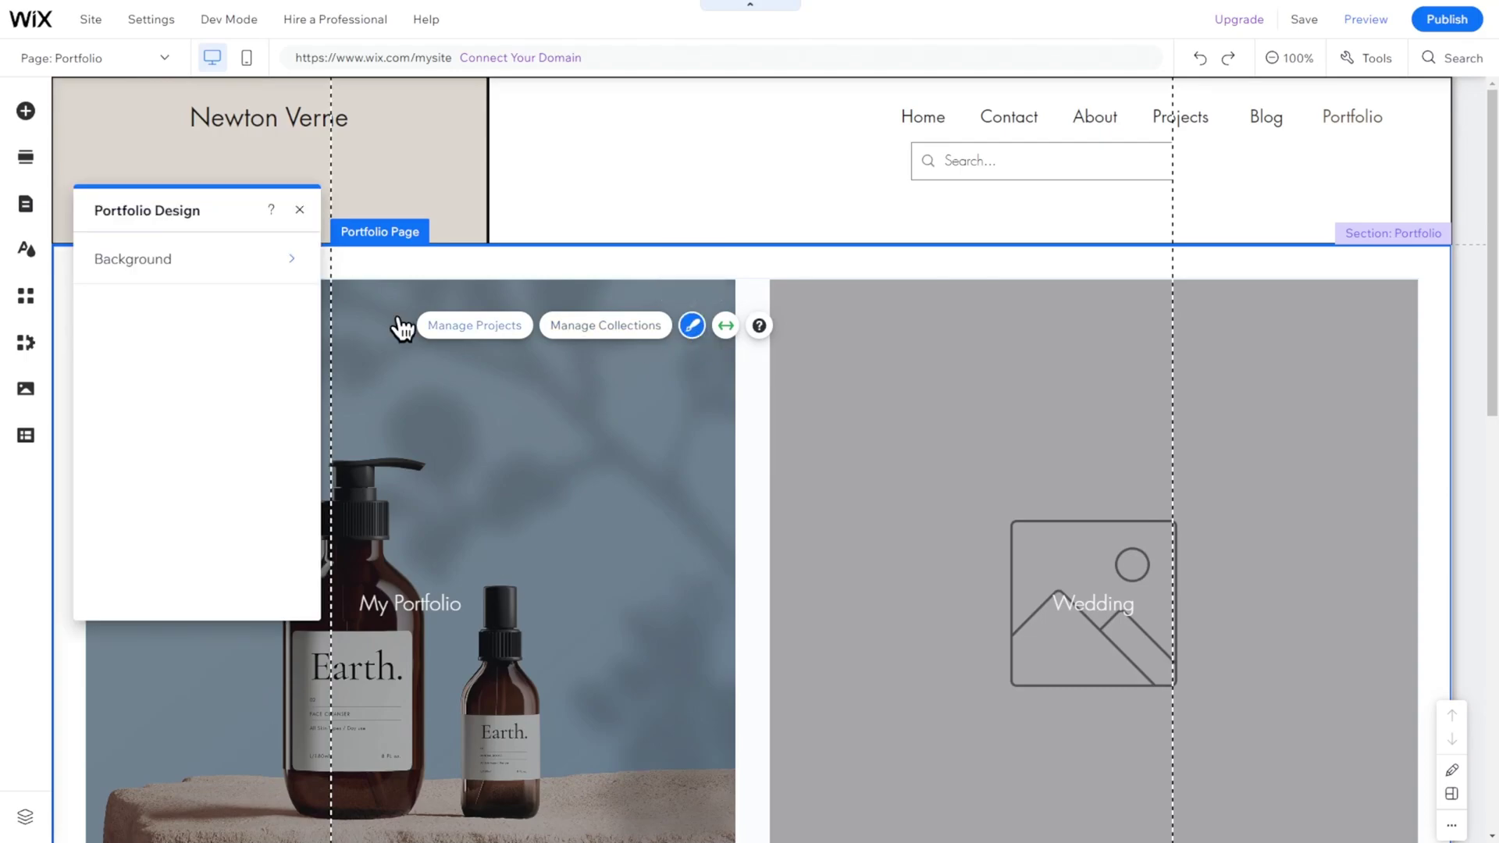
left_click(156, 259)
left_click(197, 323)
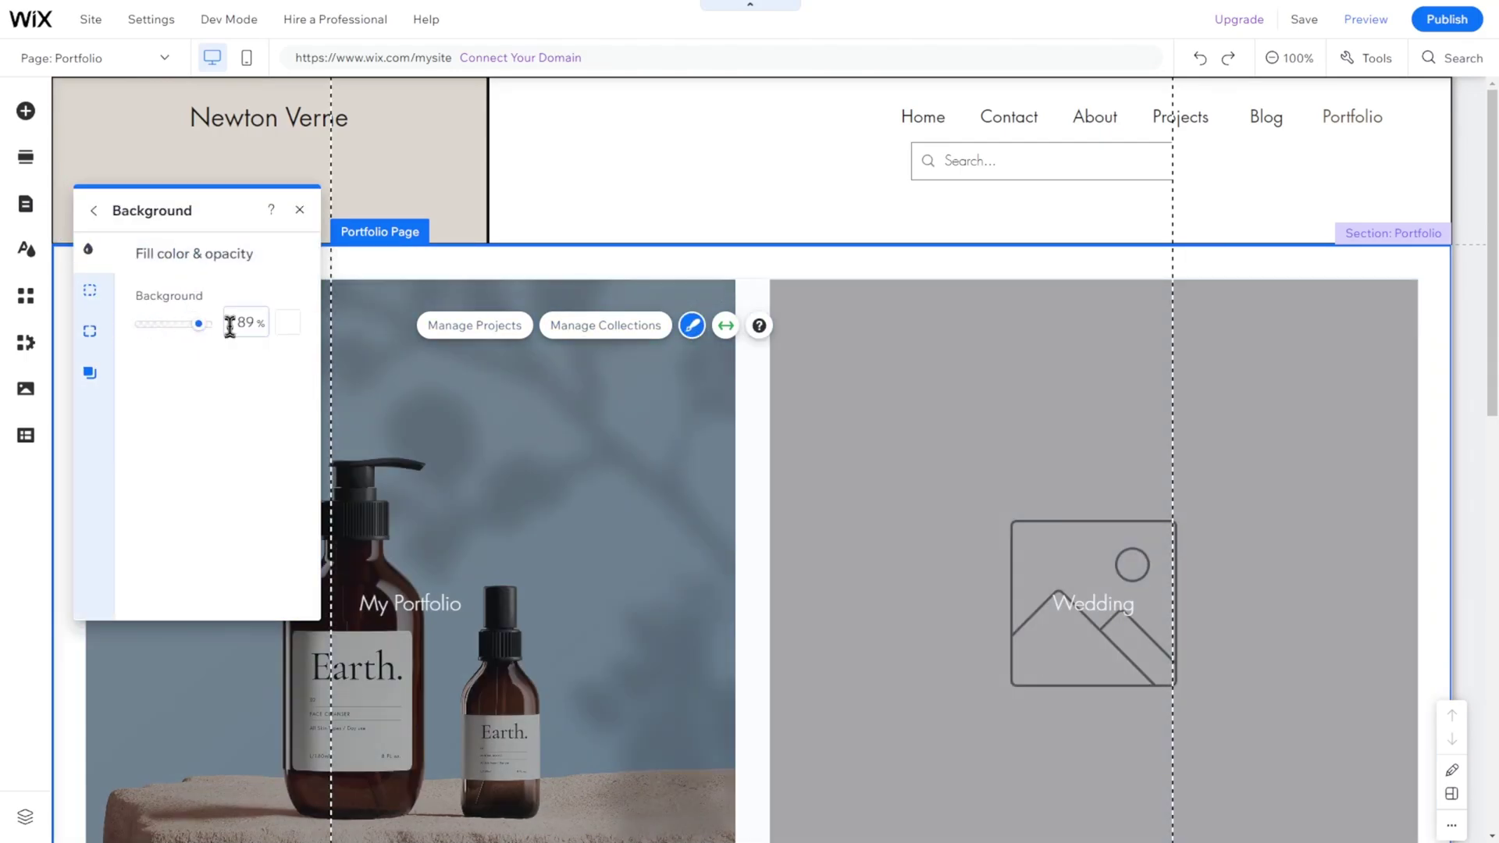
left_click(95, 212)
left_click(251, 265)
left_click(616, 468)
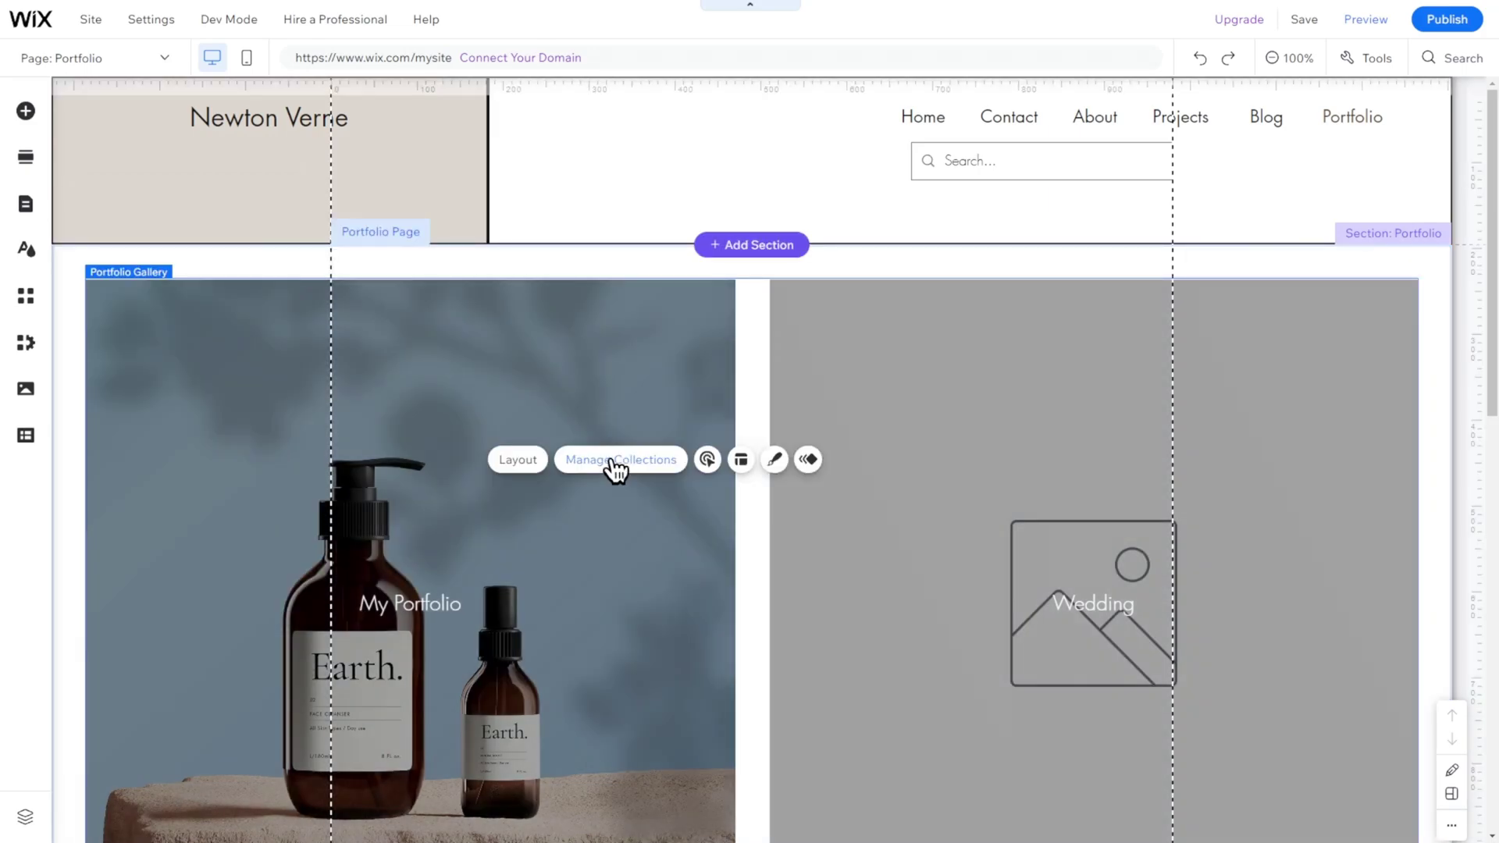
Step: Switch to the Blog page, open Manage Posts, and start a new blog post
left_click(156, 59)
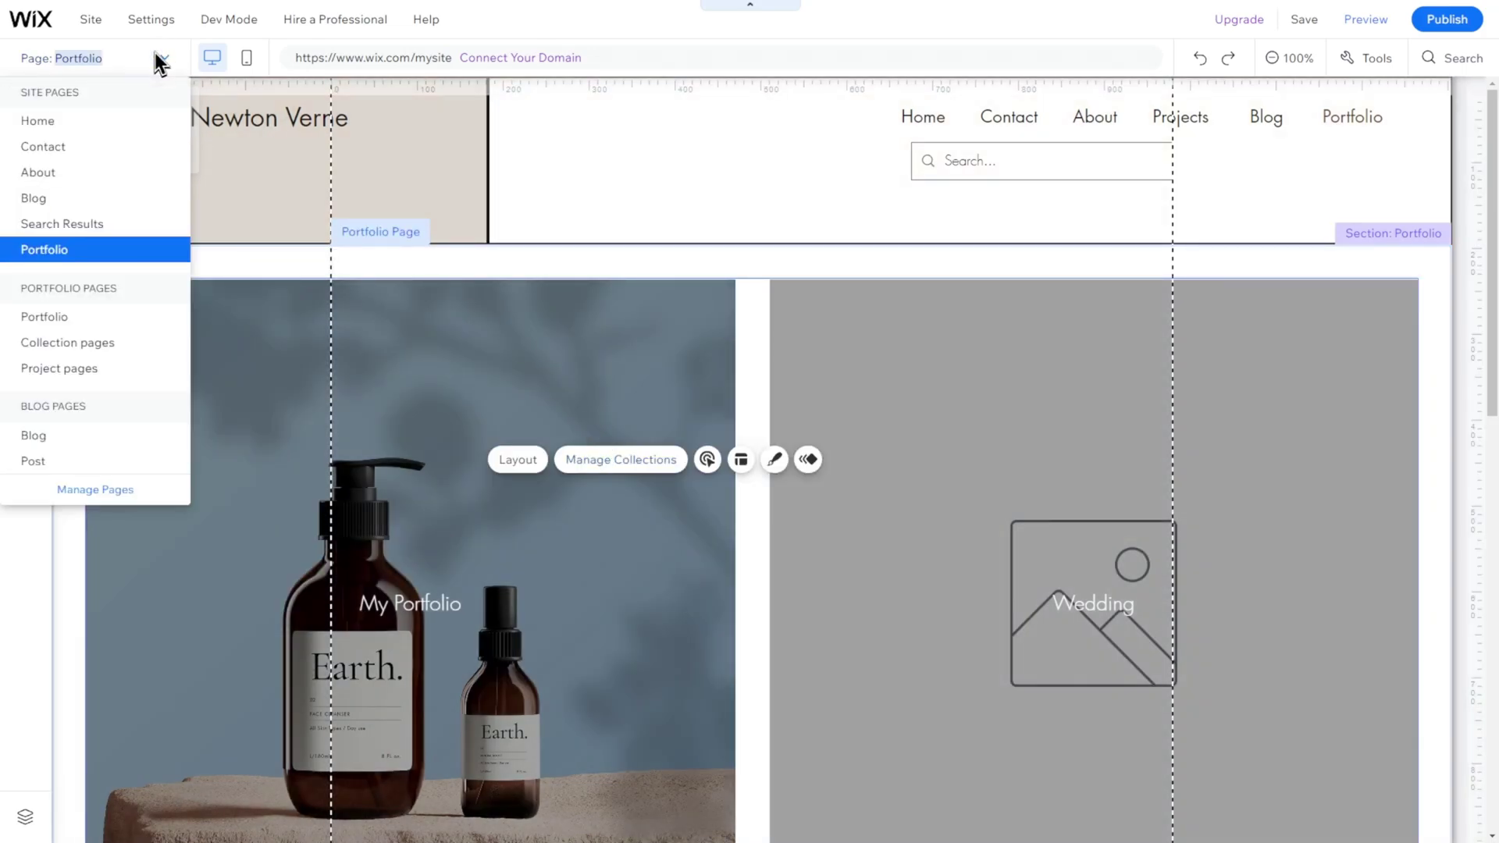
left_click(115, 195)
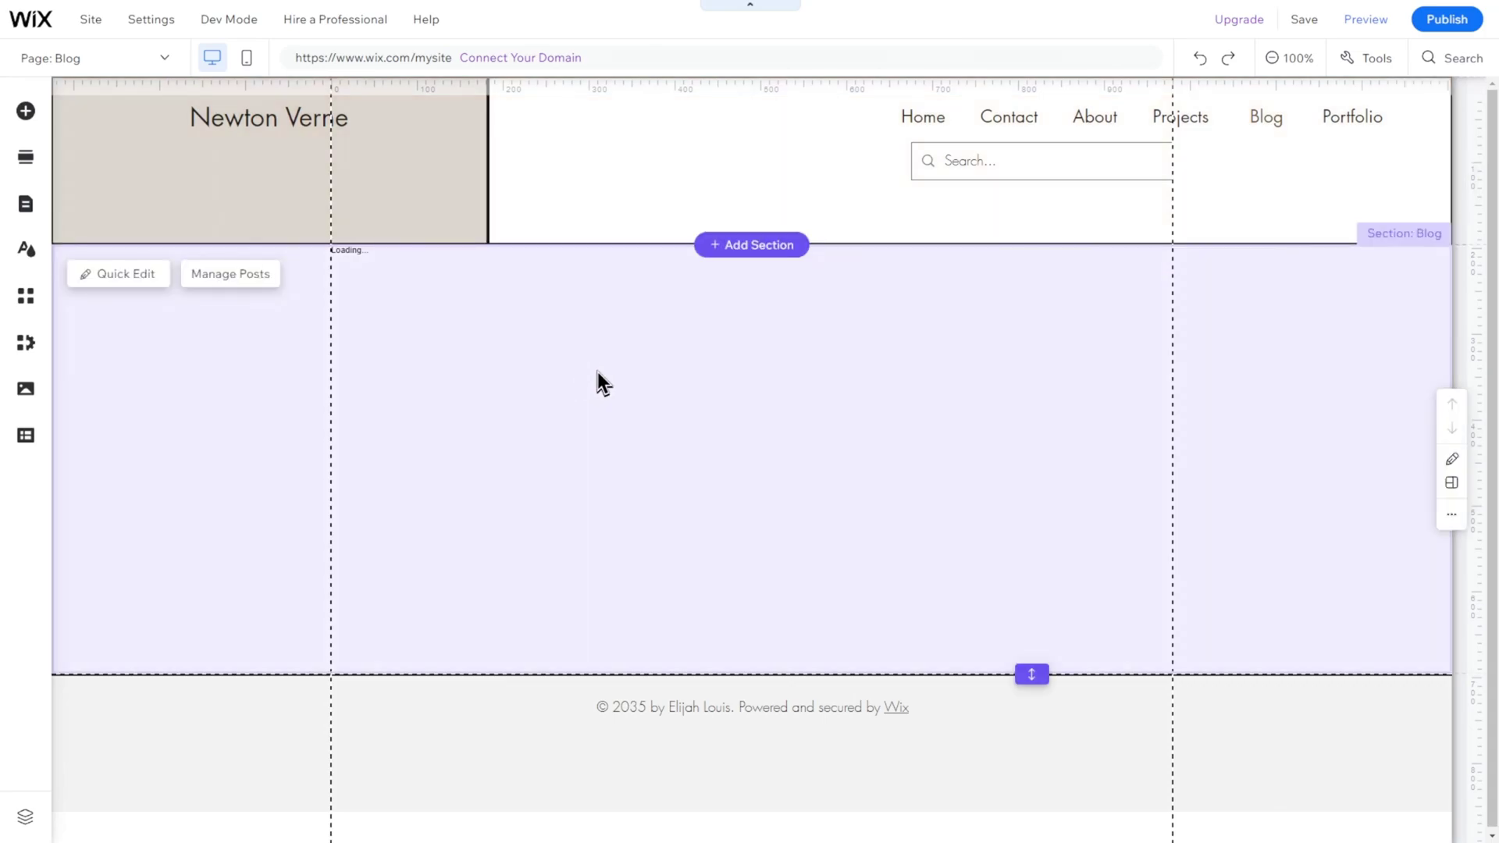
left_click(233, 281)
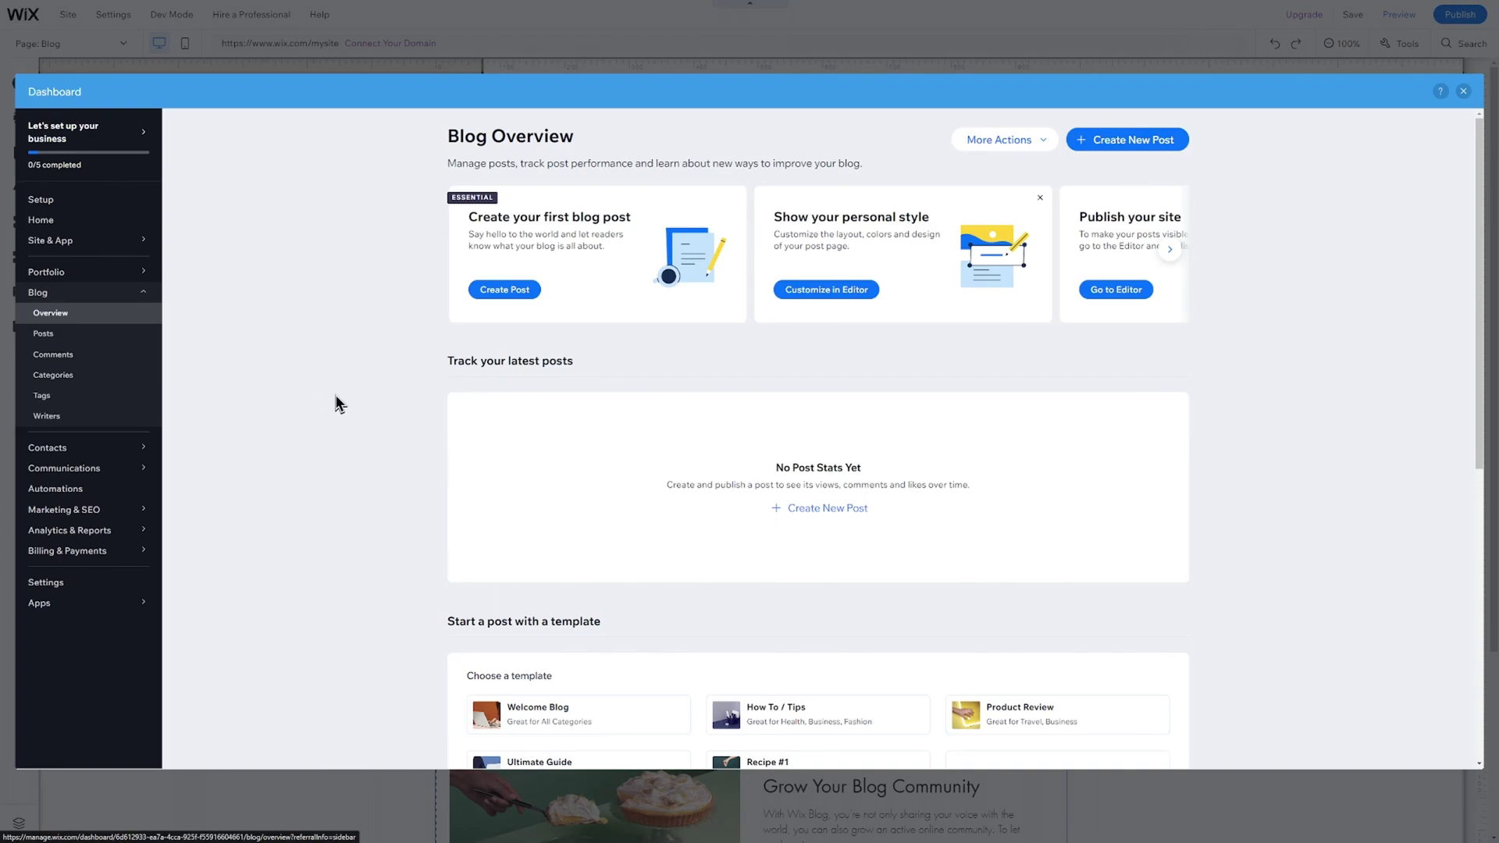
left_click(1146, 143)
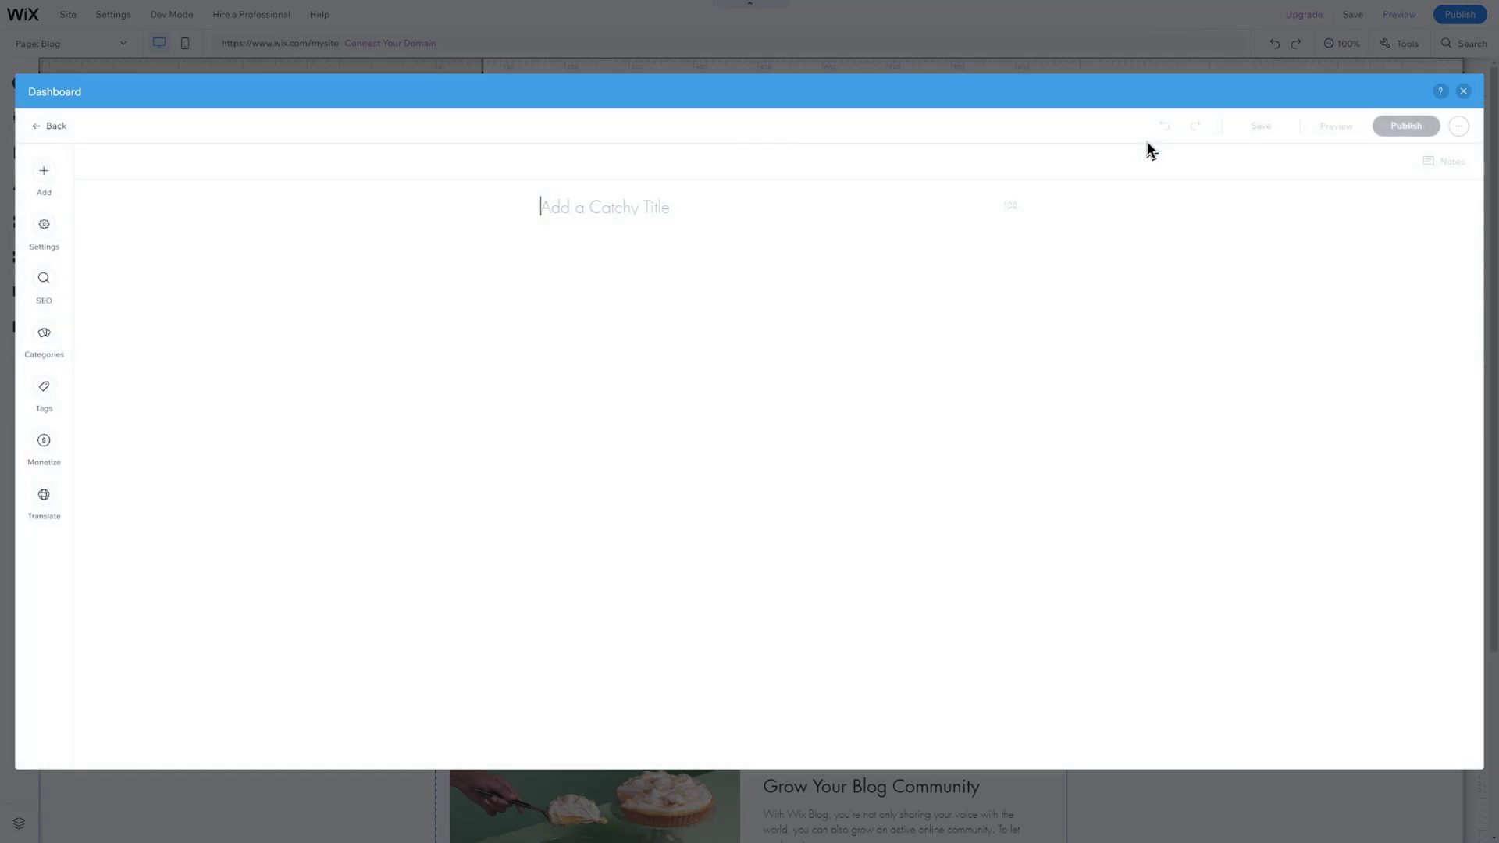
Step: Give the post the title 'Your first title' and body 'Your first post'
type("Your first title")
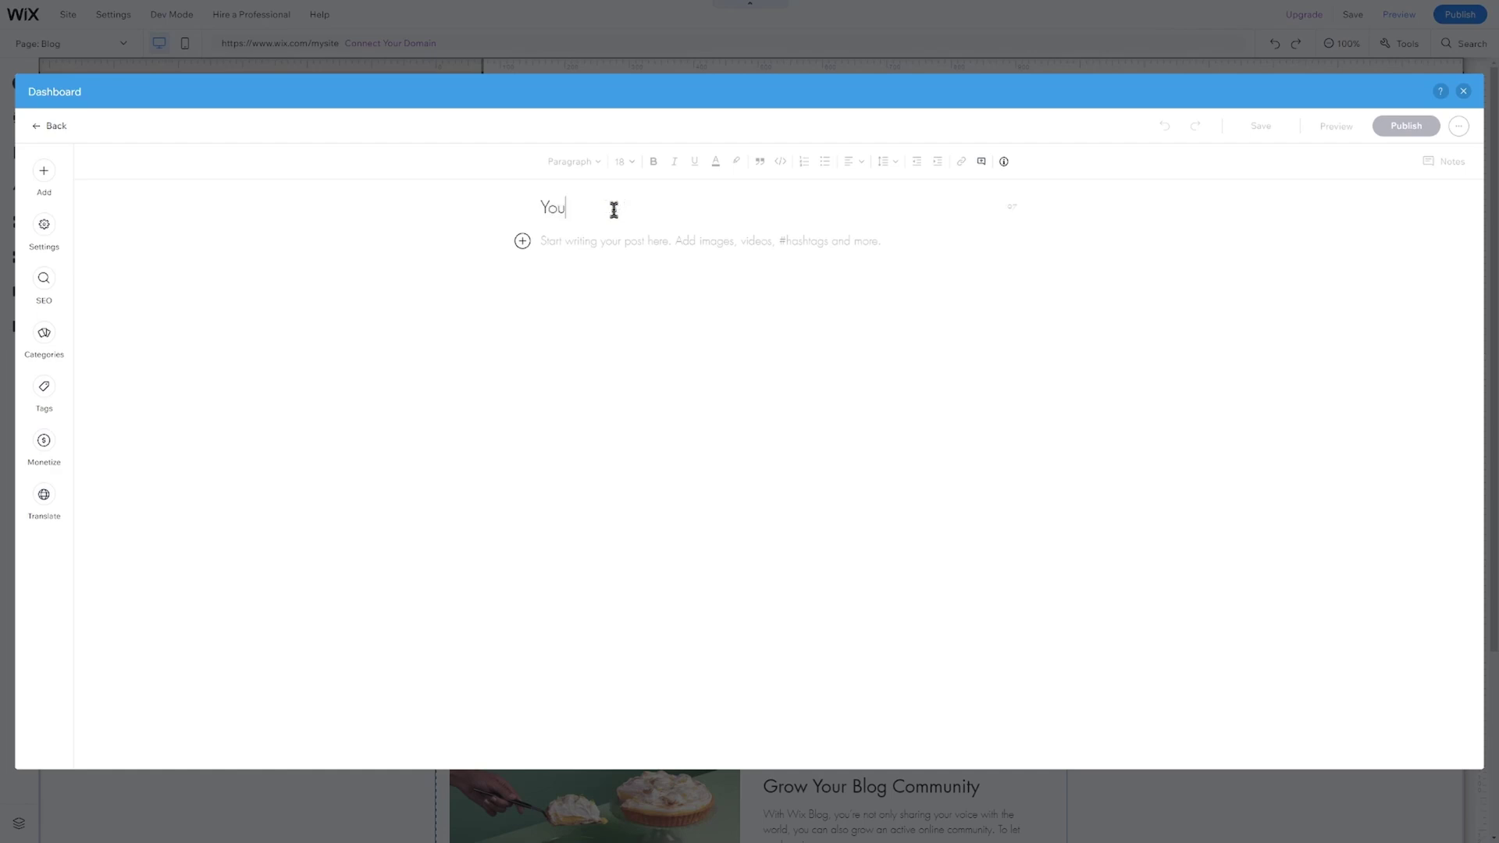
left_click(696, 246)
type("Your first post")
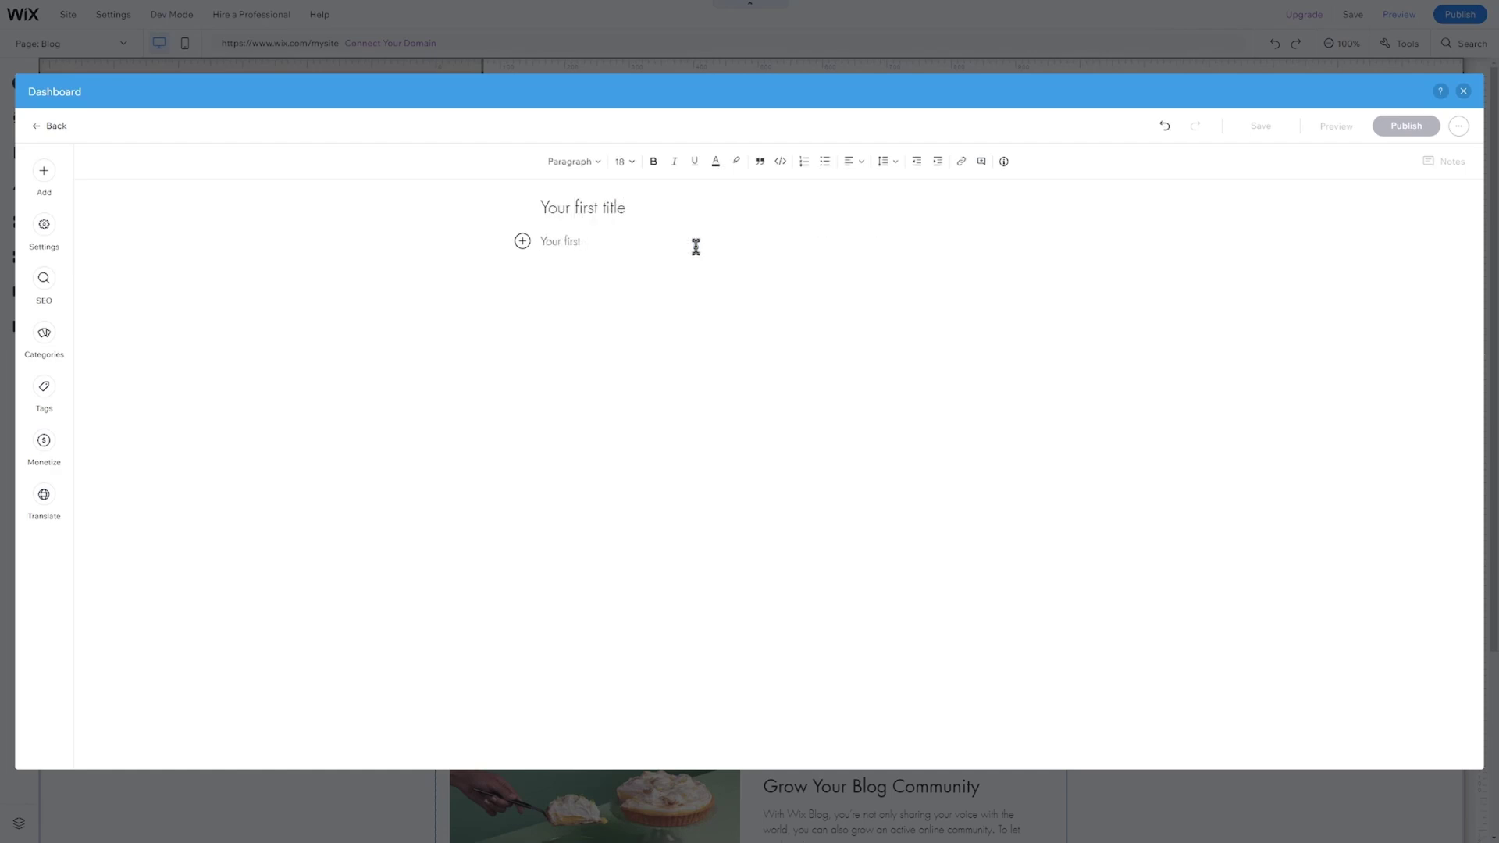
Step: Look through the post's Add, Tags, Monetize and Translate panels
left_click(523, 242)
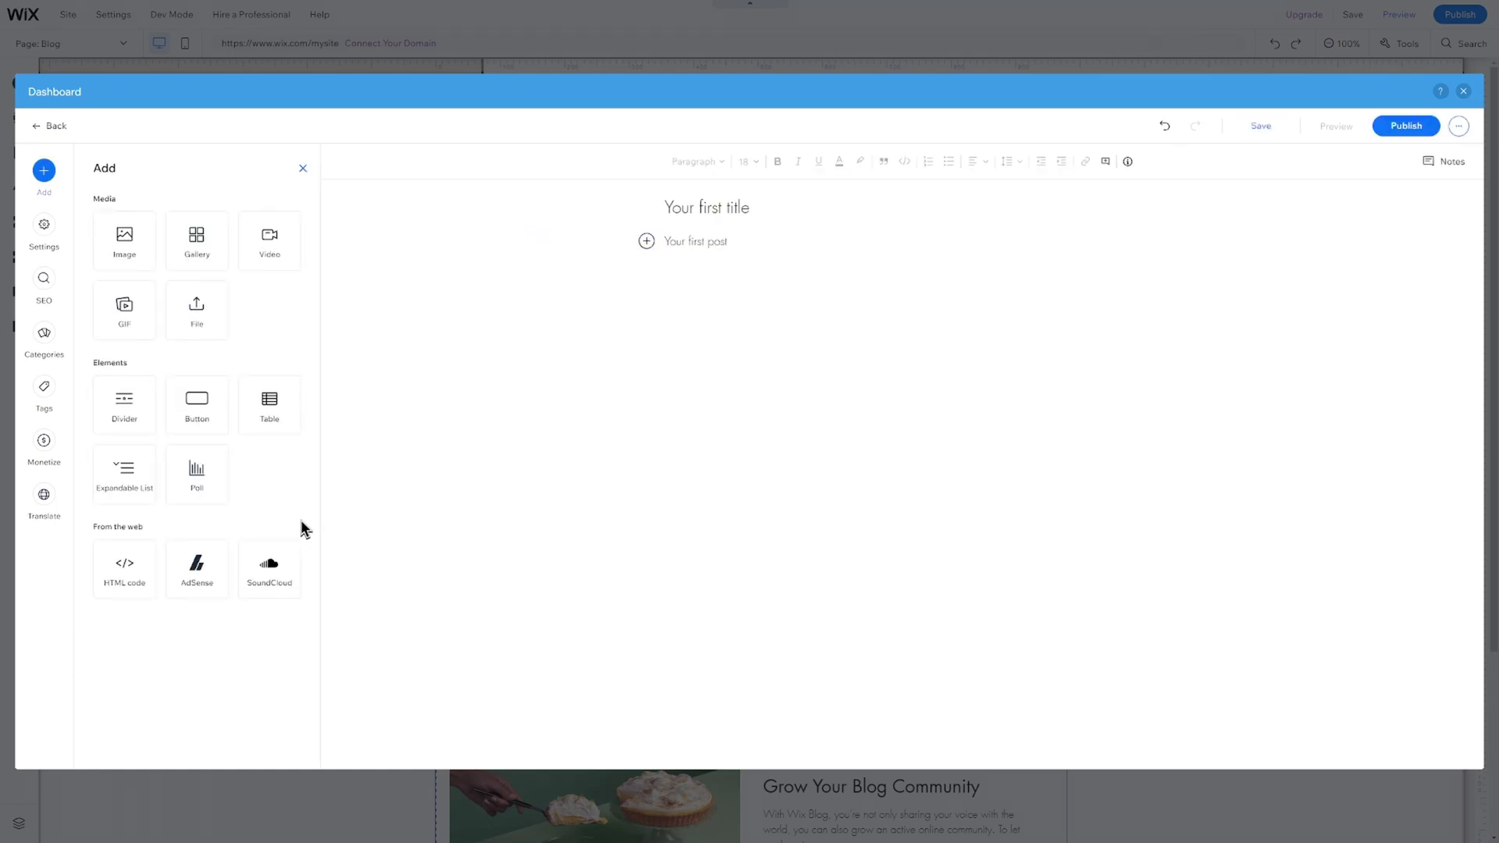
left_click(45, 395)
left_click(44, 440)
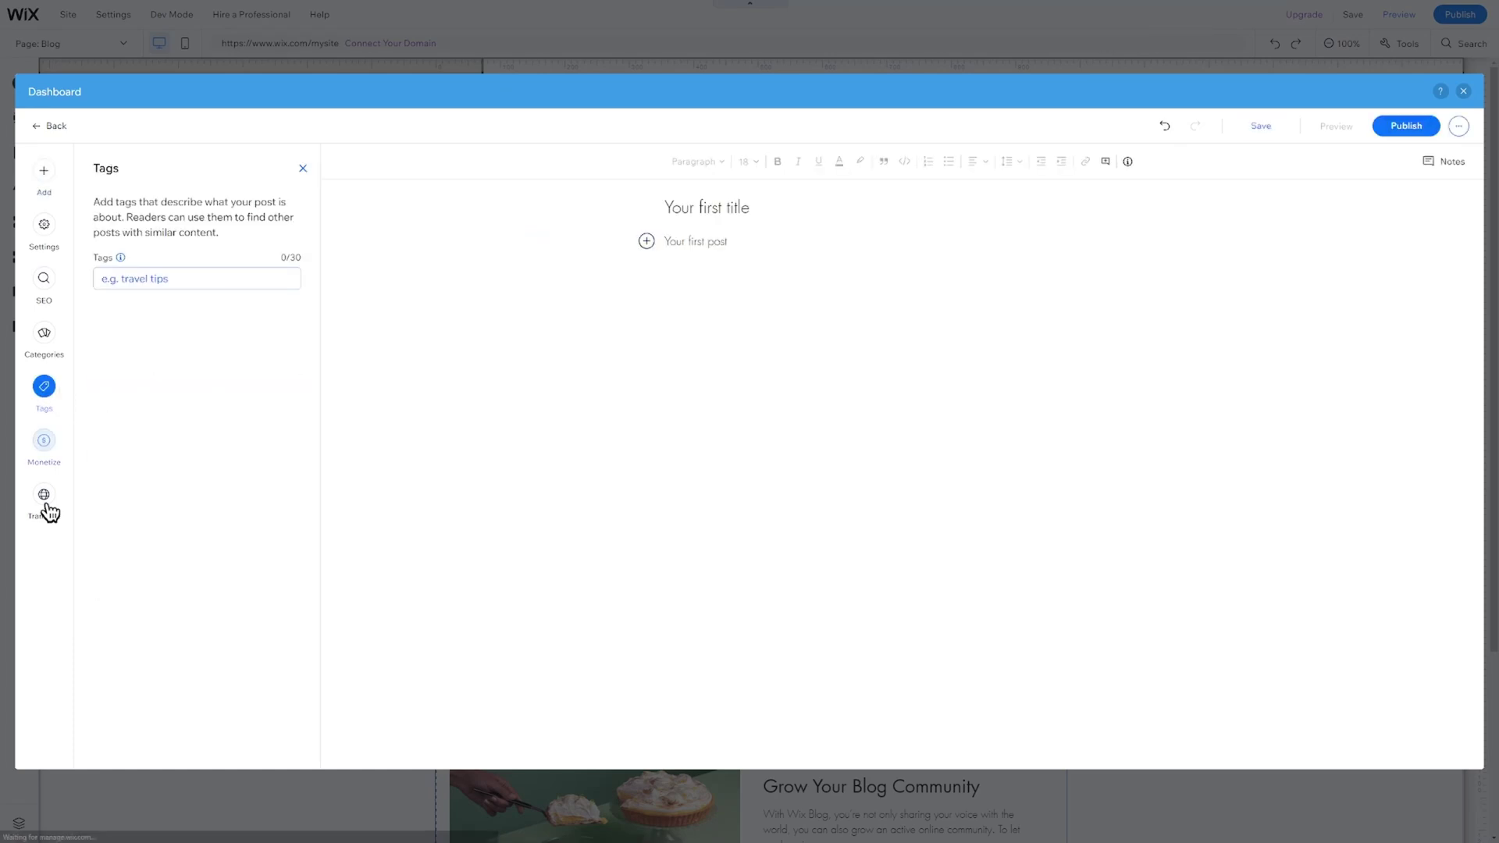
left_click(46, 506)
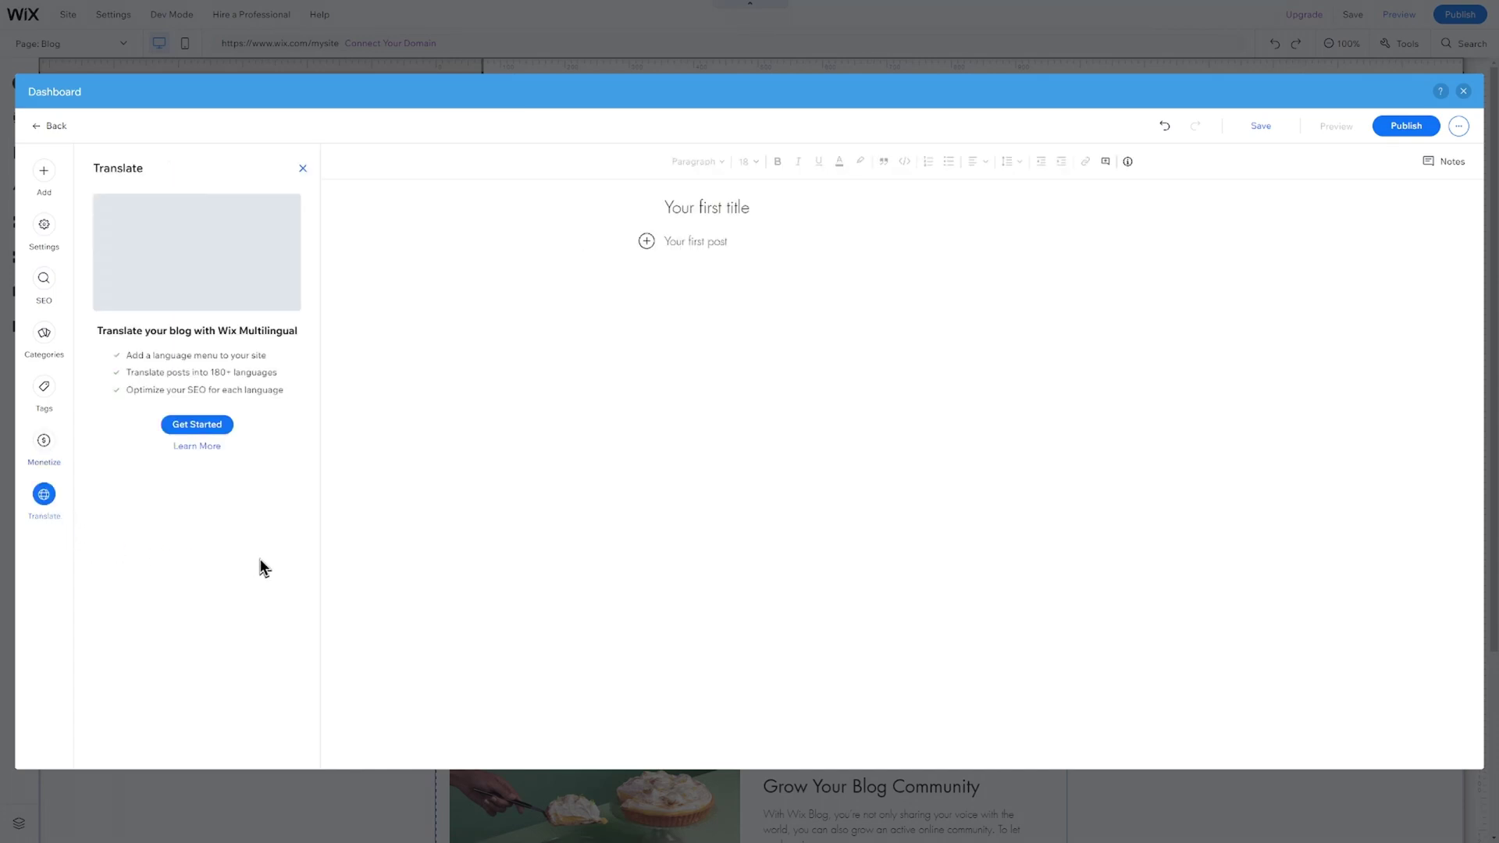
left_click(1428, 133)
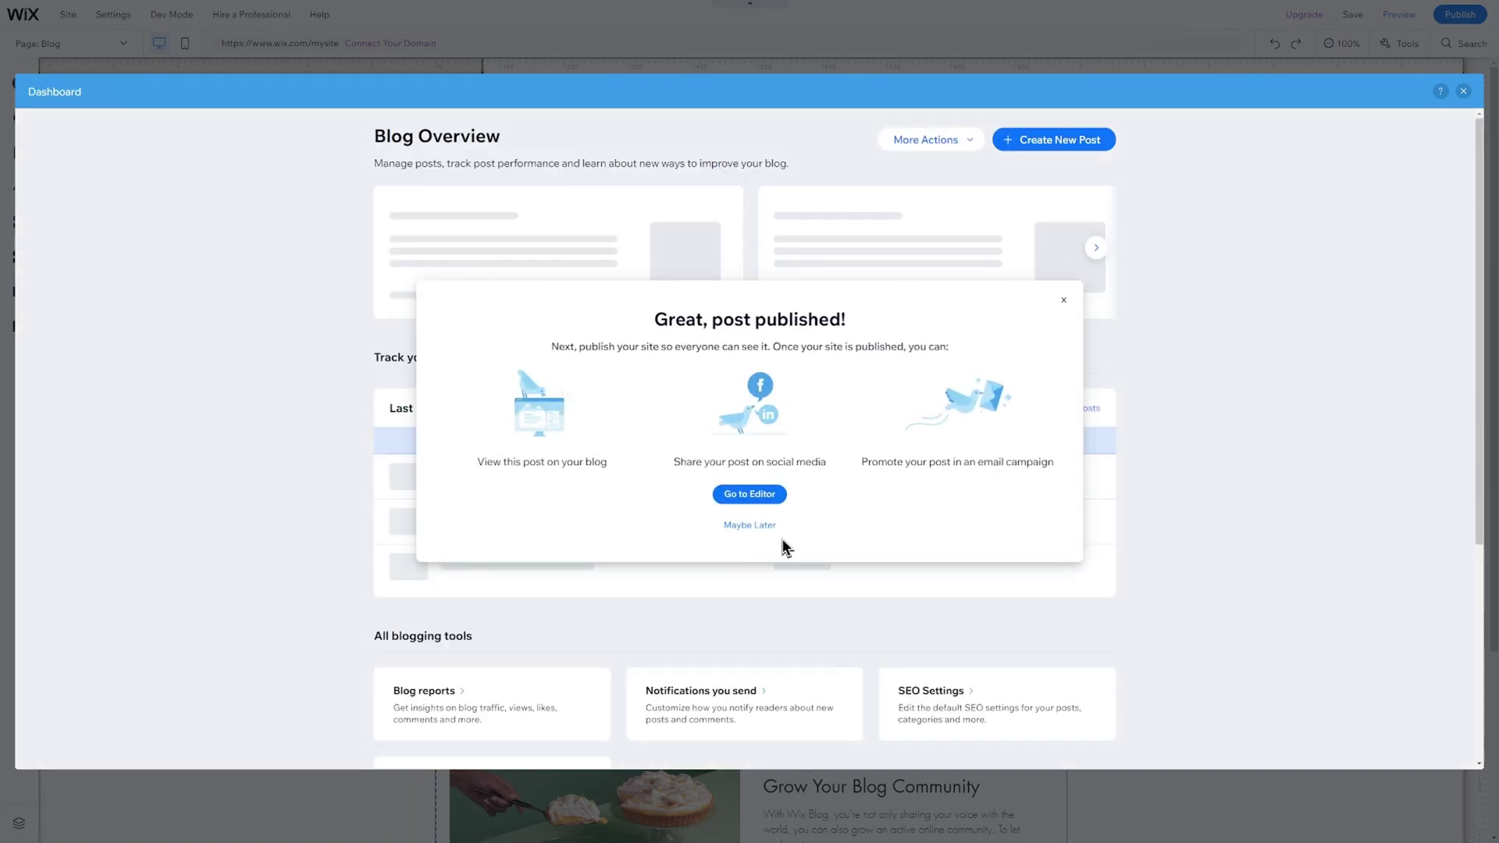
Step: Review the blog comments and their filter options, then close the dashboard
left_click(769, 526)
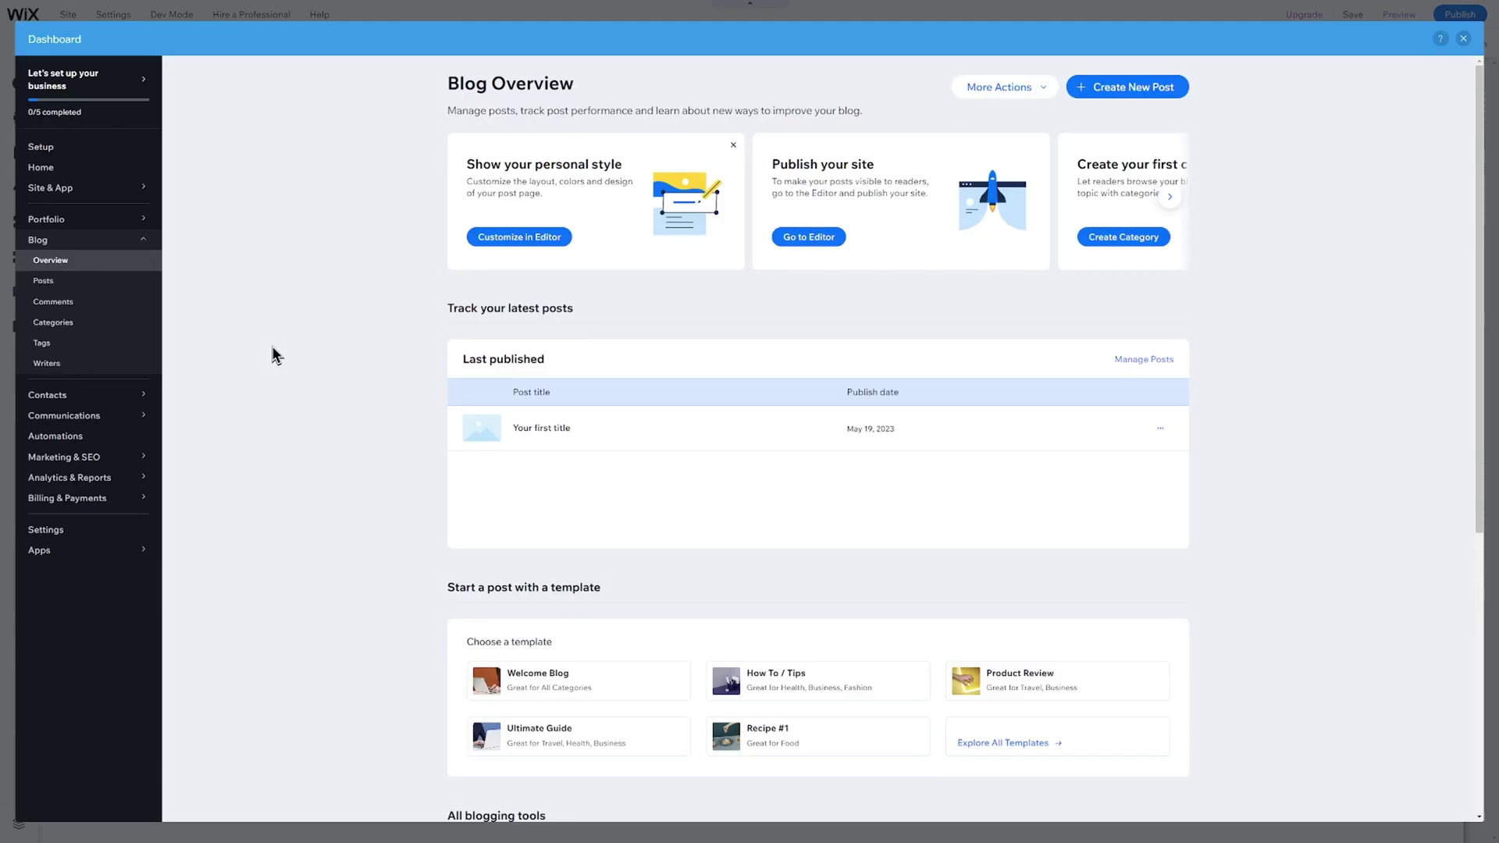
left_click(90, 309)
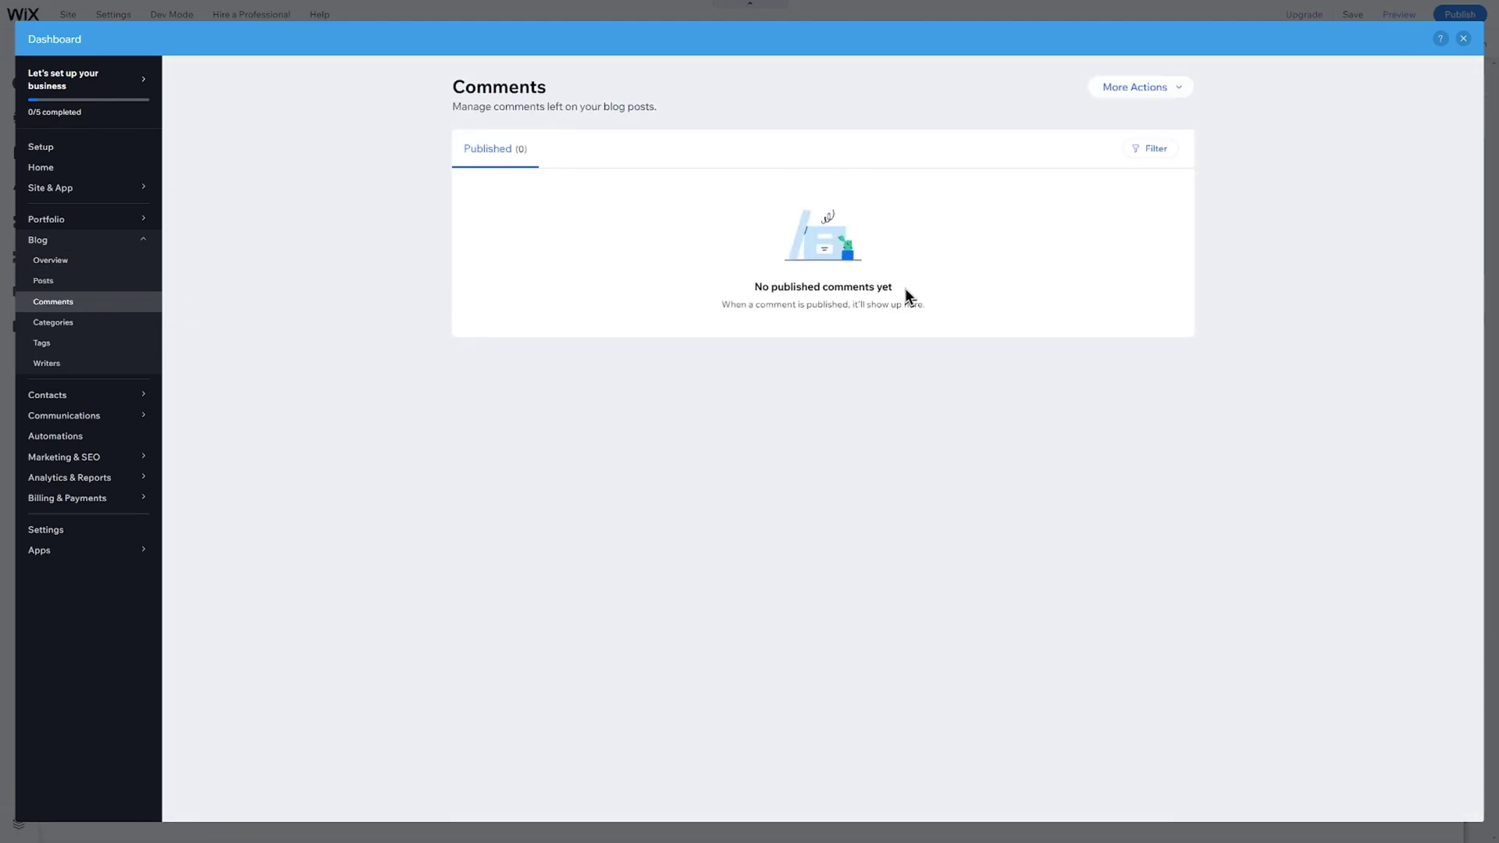
left_click(1152, 150)
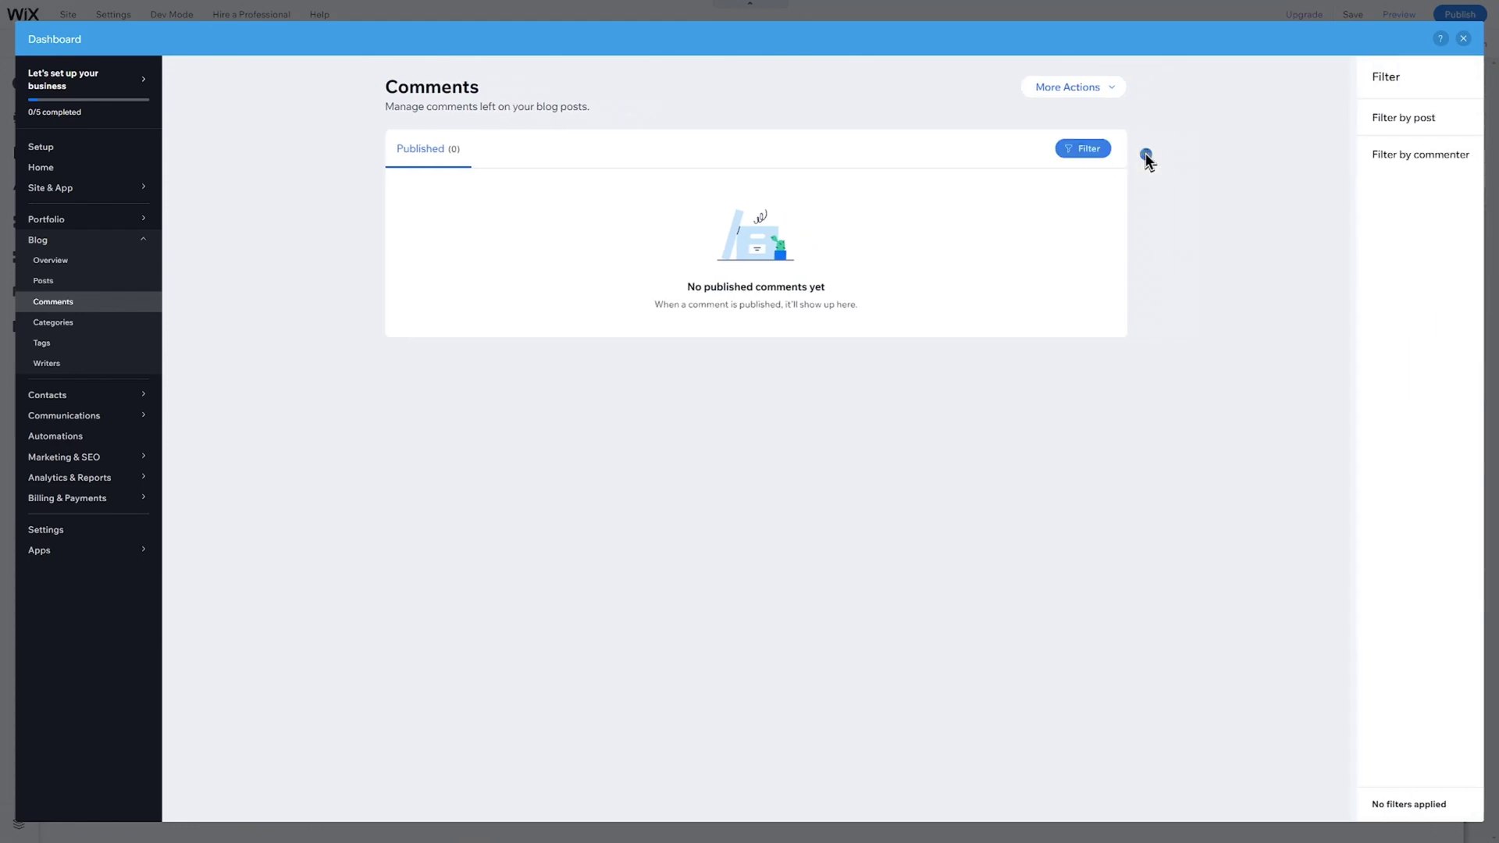
left_click(1016, 150)
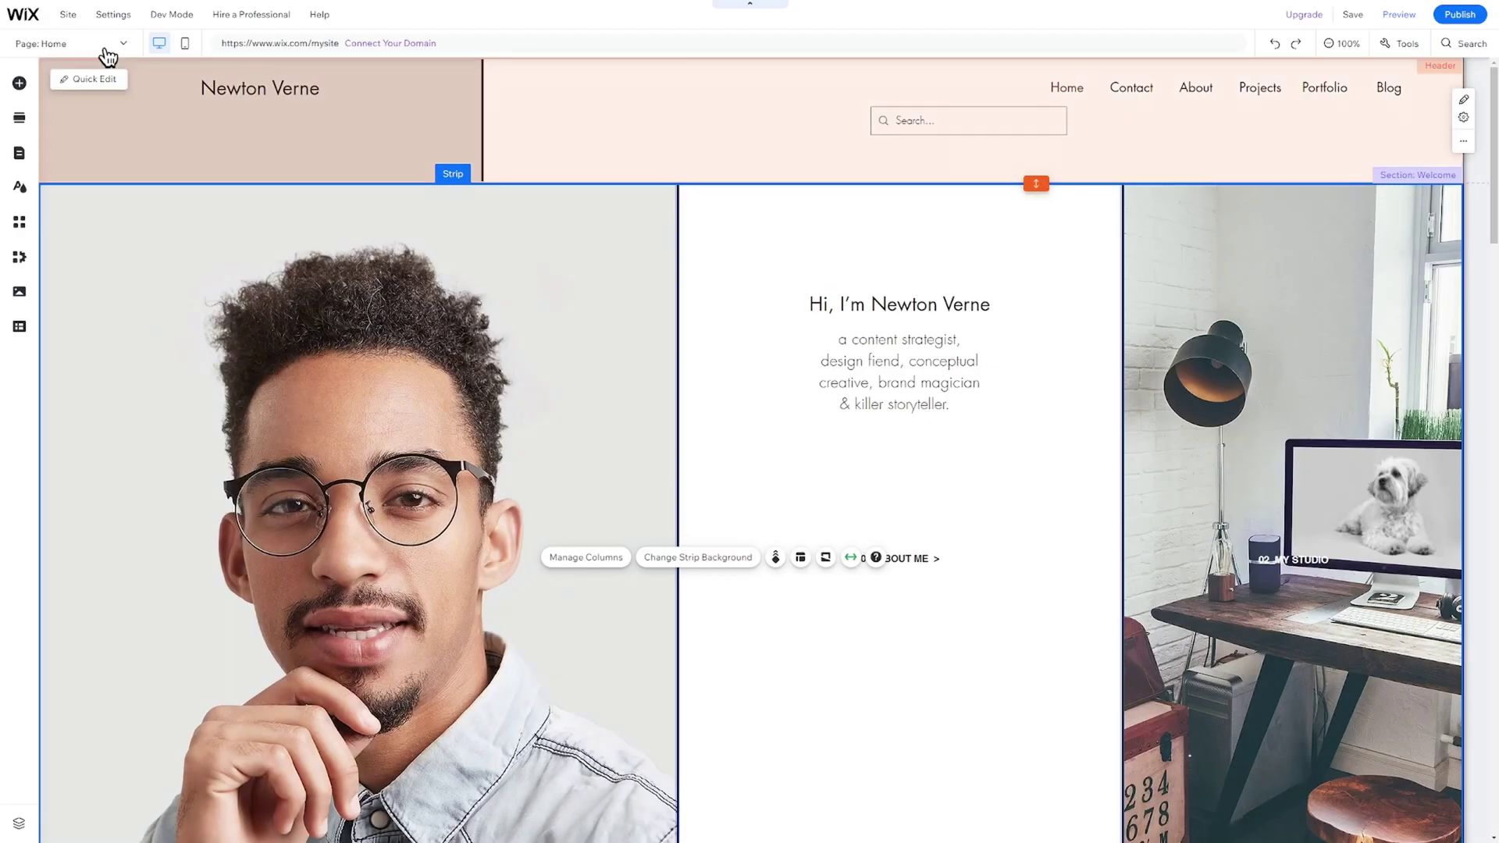
Step: Switch to the Contact page and select the whole contact form
left_click(101, 45)
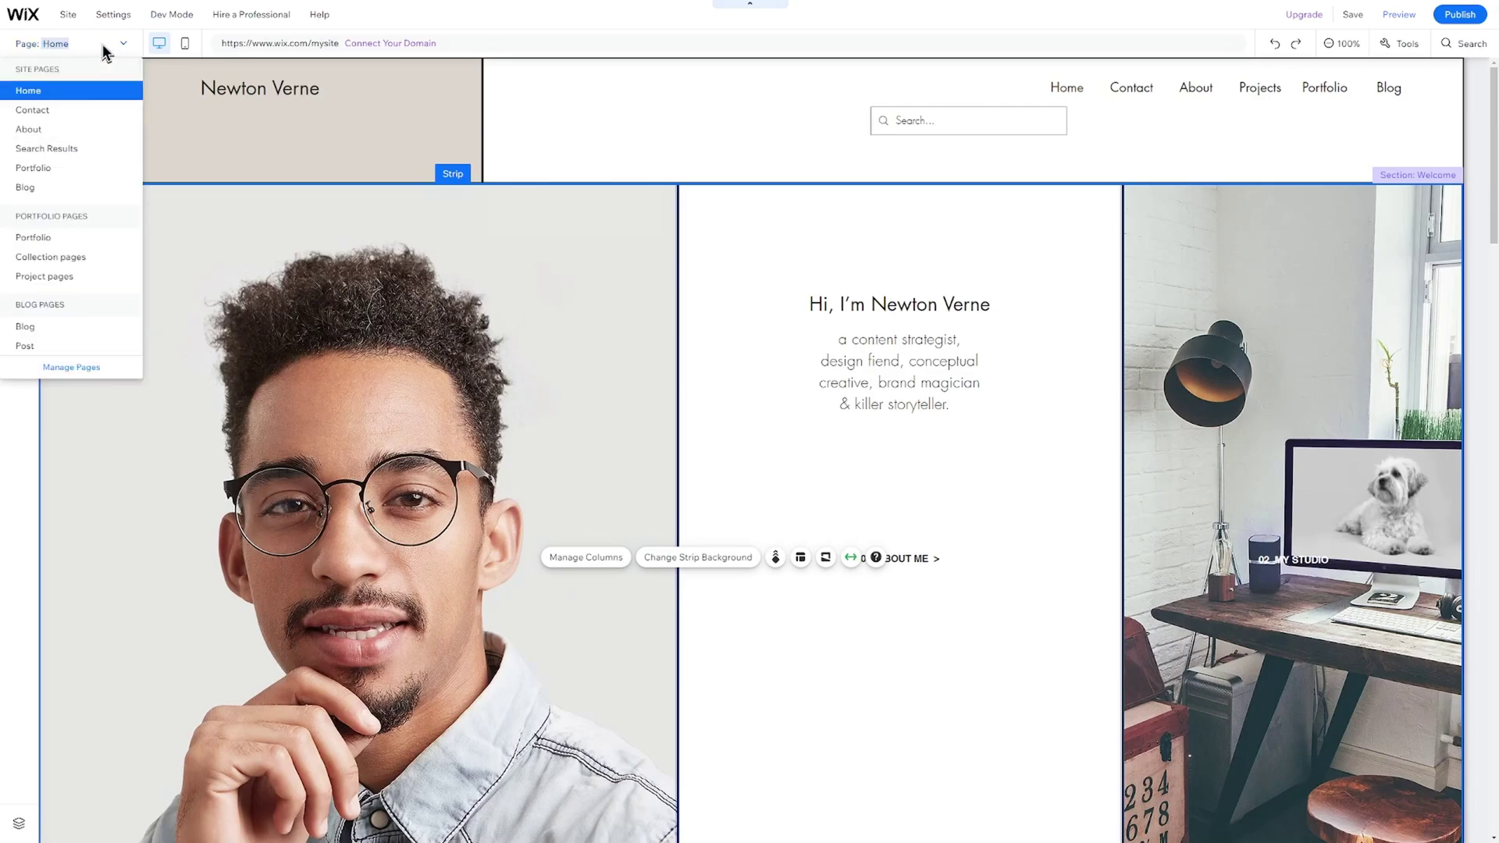
left_click(45, 113)
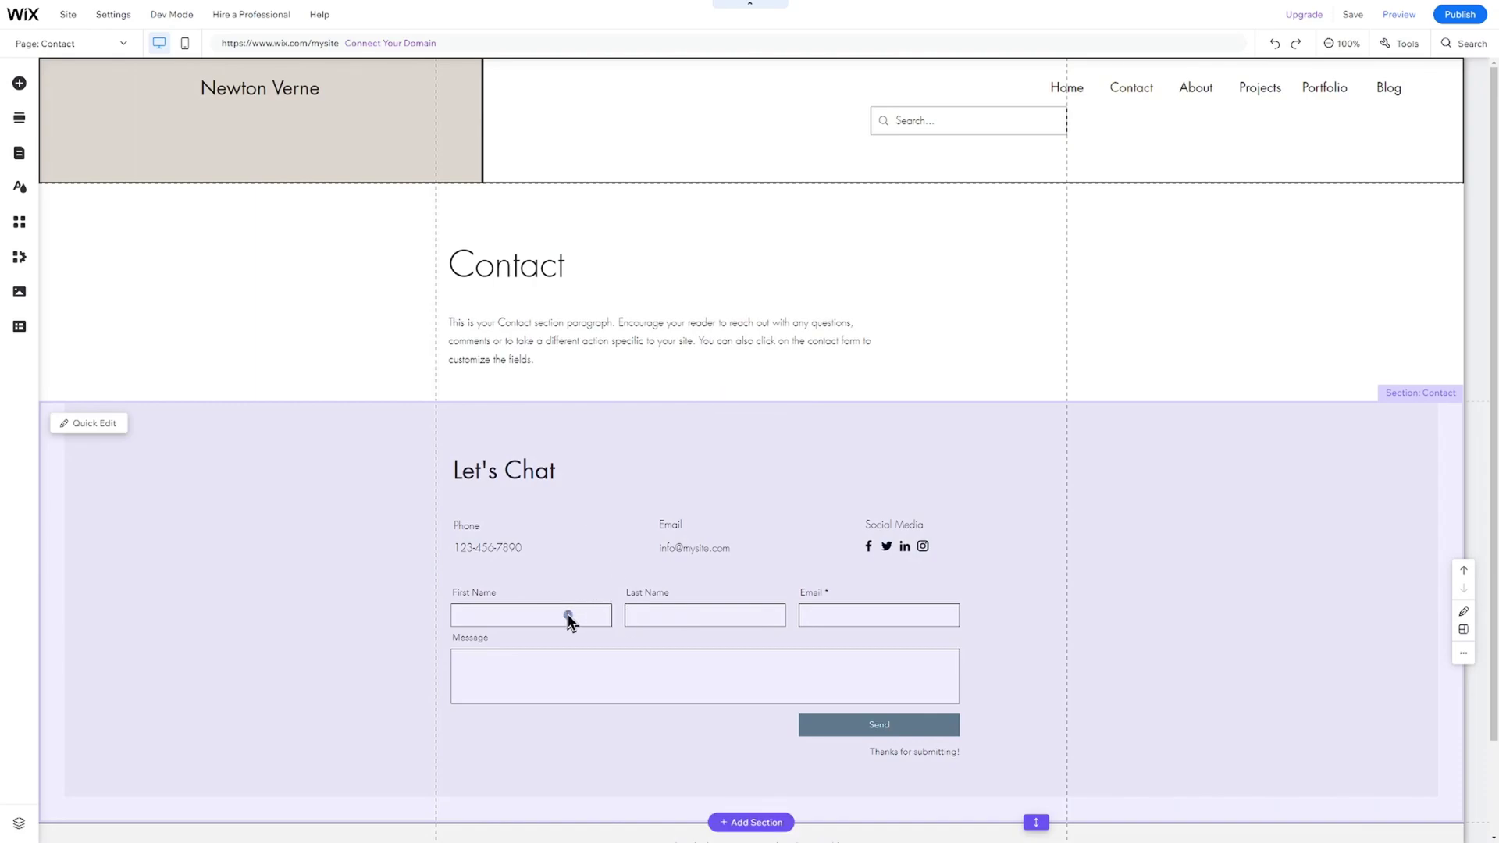
left_click(486, 595)
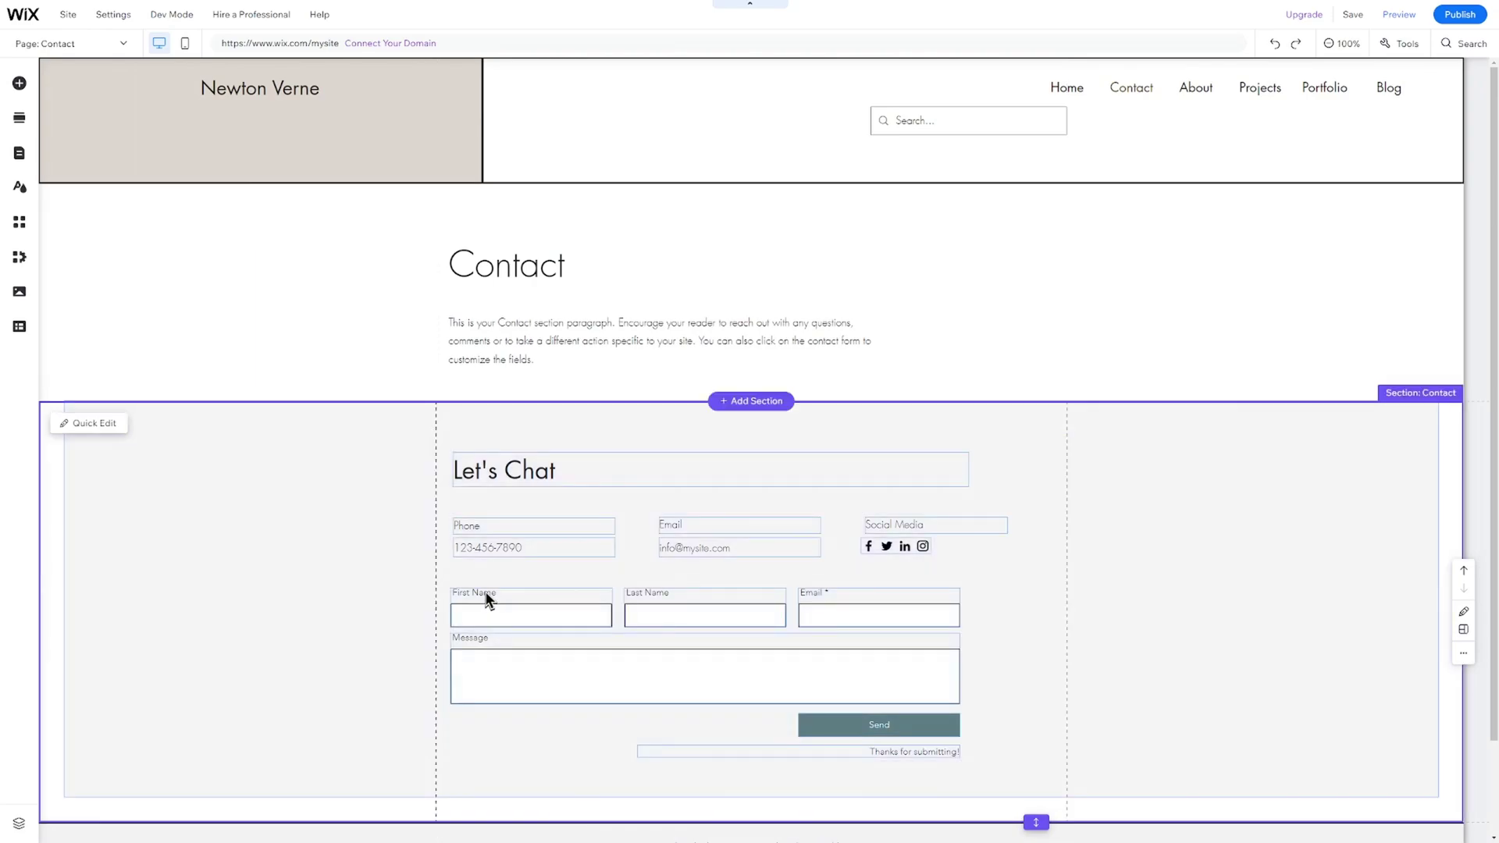
double_click(645, 596)
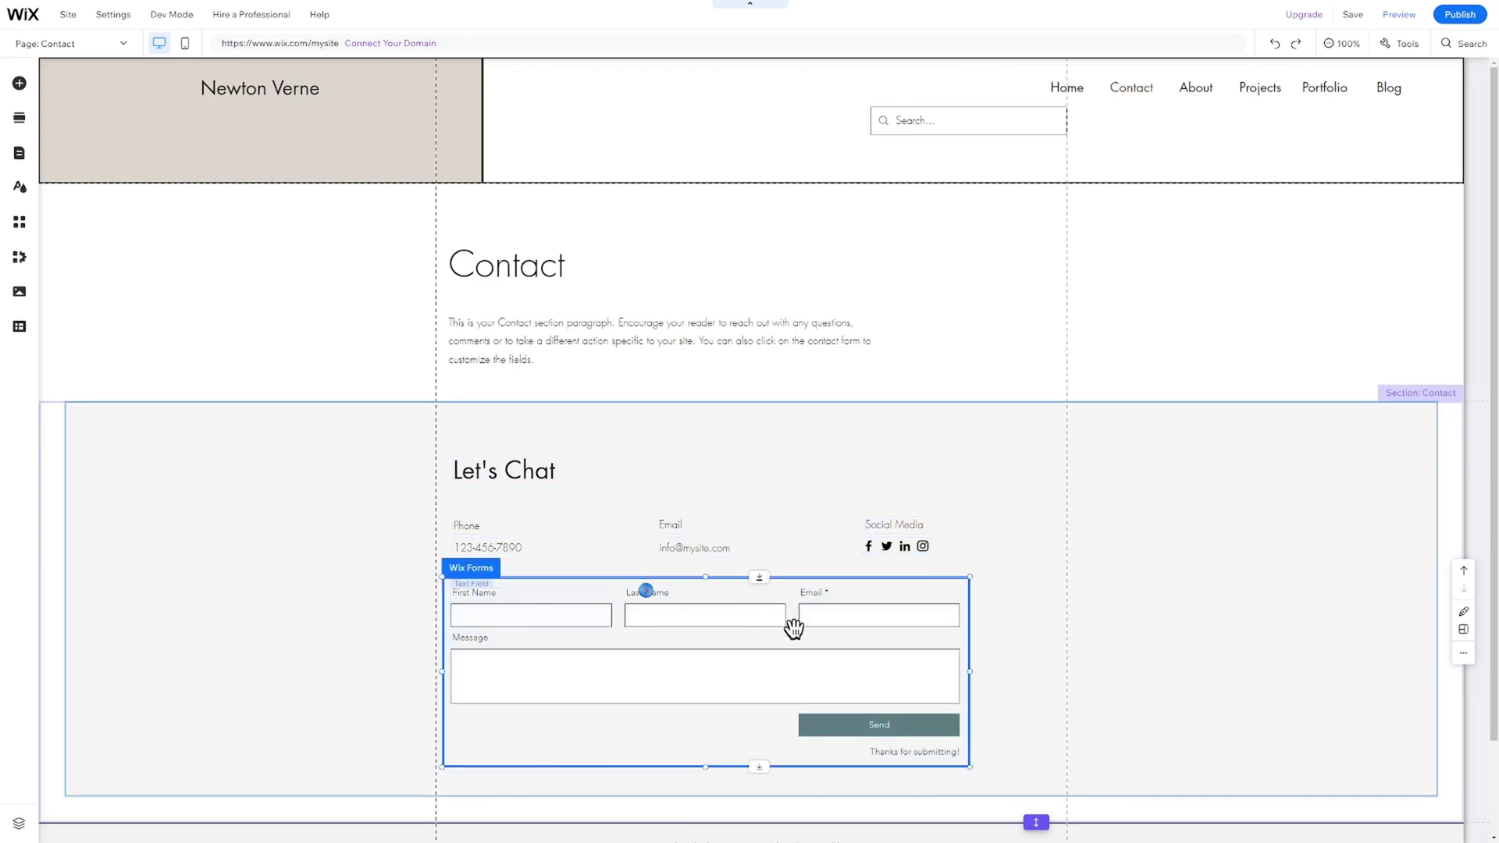
left_click(889, 734)
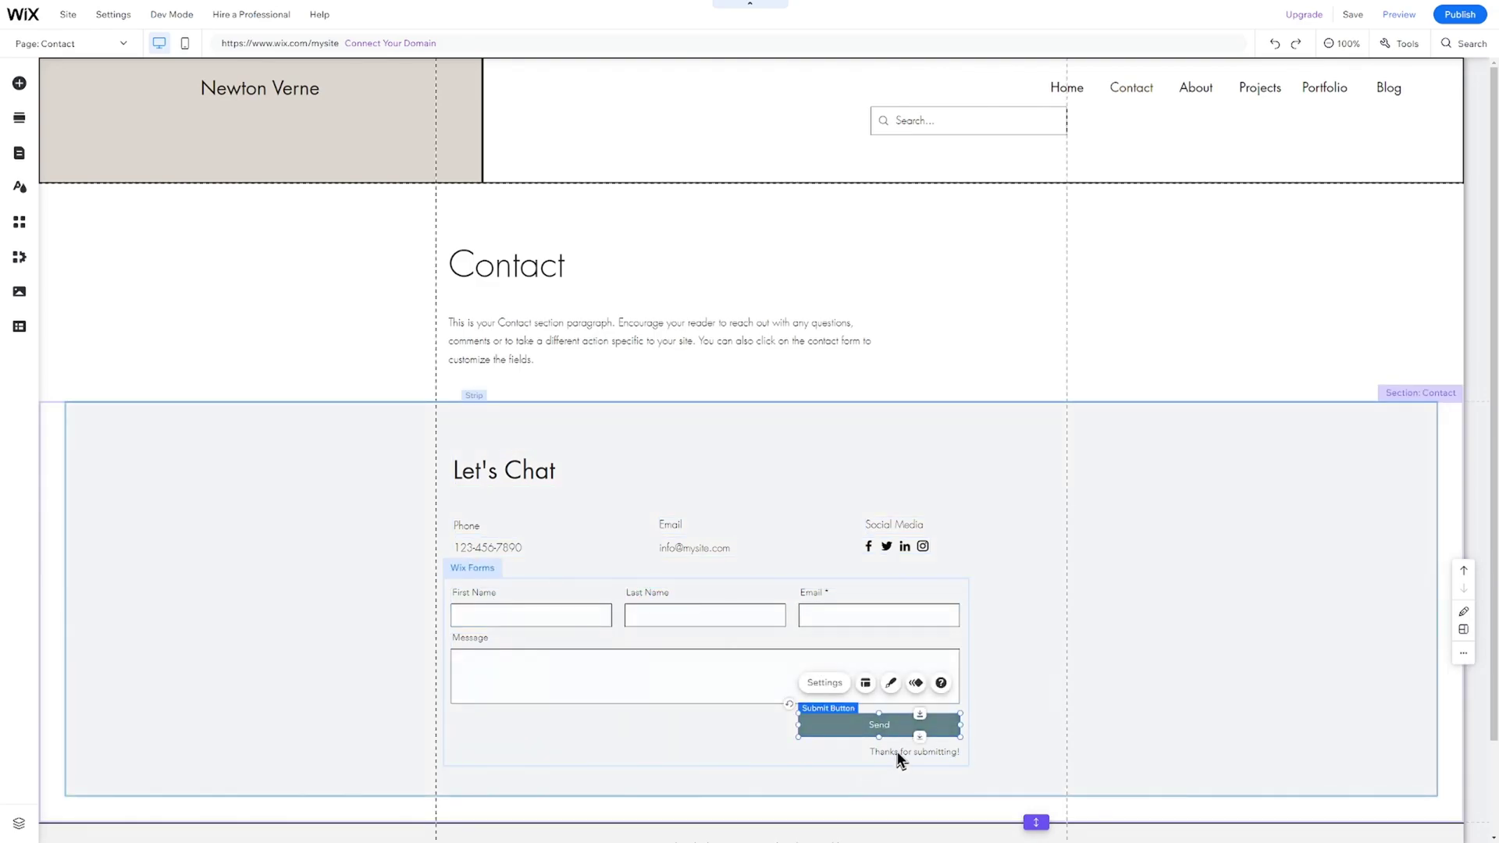
left_click(897, 754)
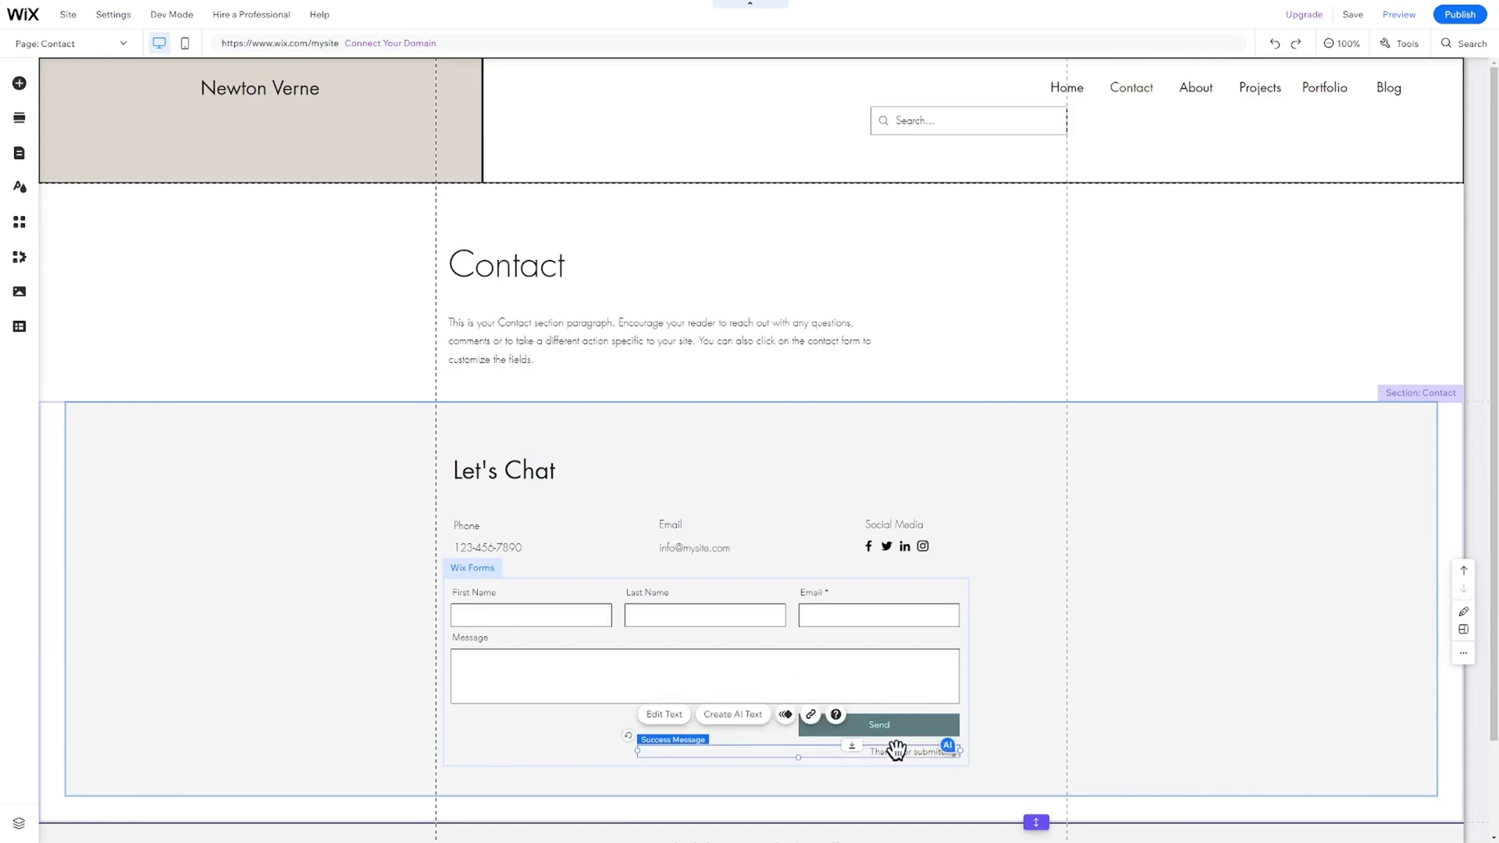
left_click(566, 736)
left_click(566, 740)
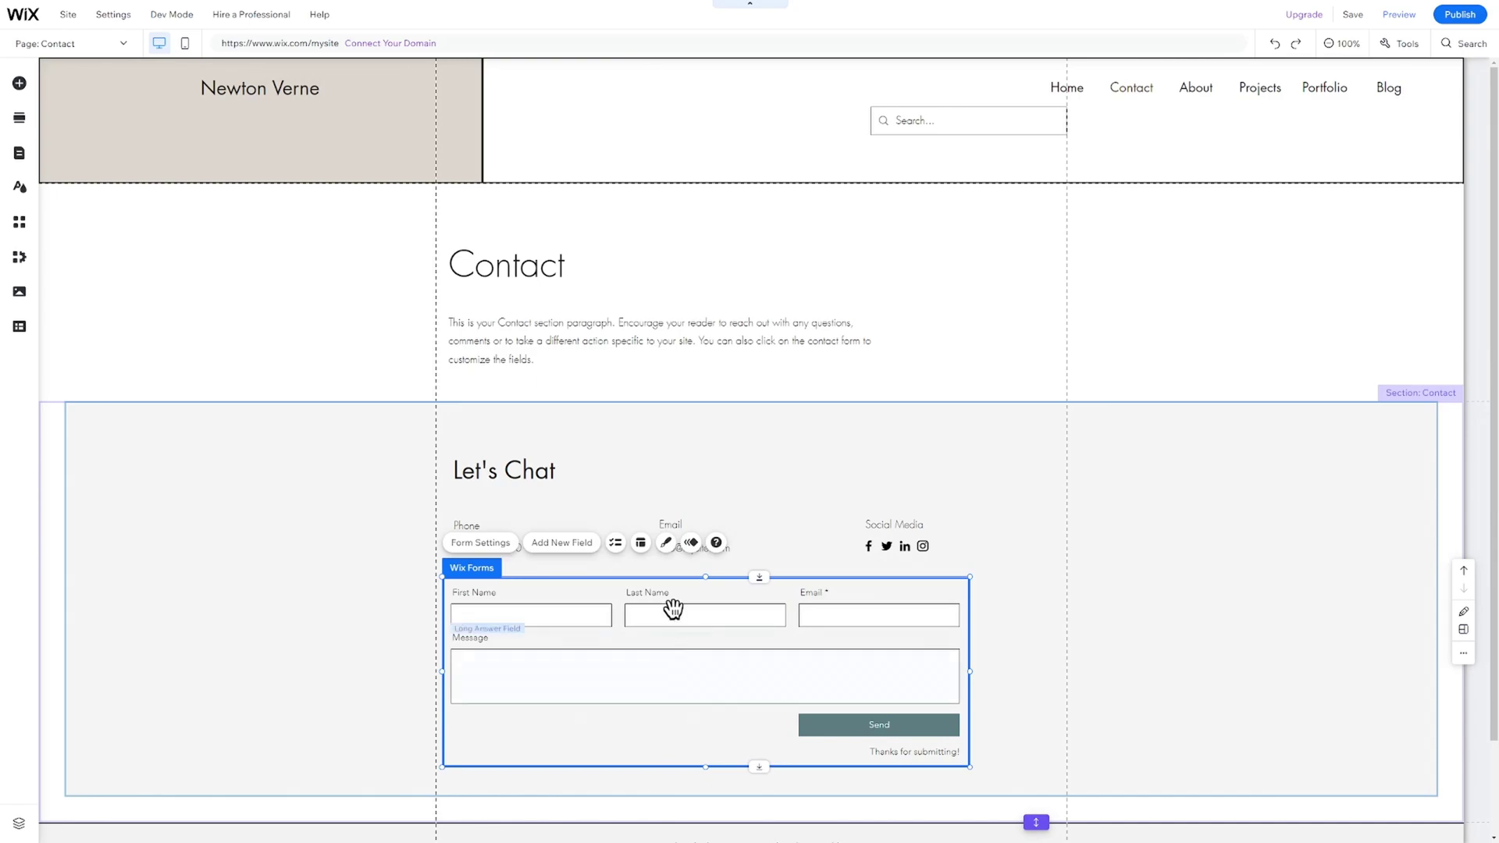
Step: Add a Phone field to the contact form and open its settings
left_click(544, 553)
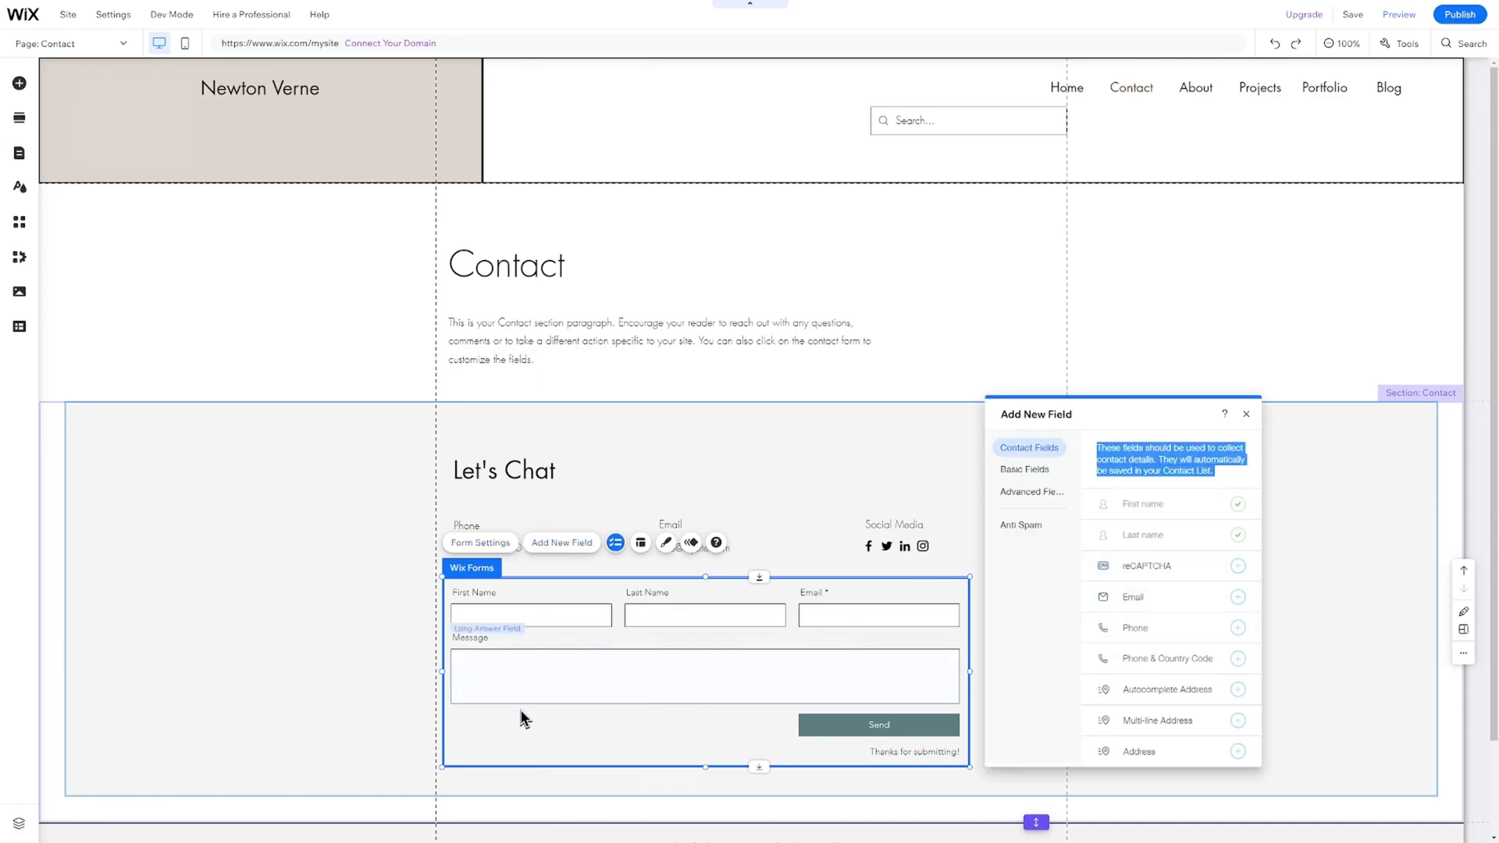
left_click(1239, 628)
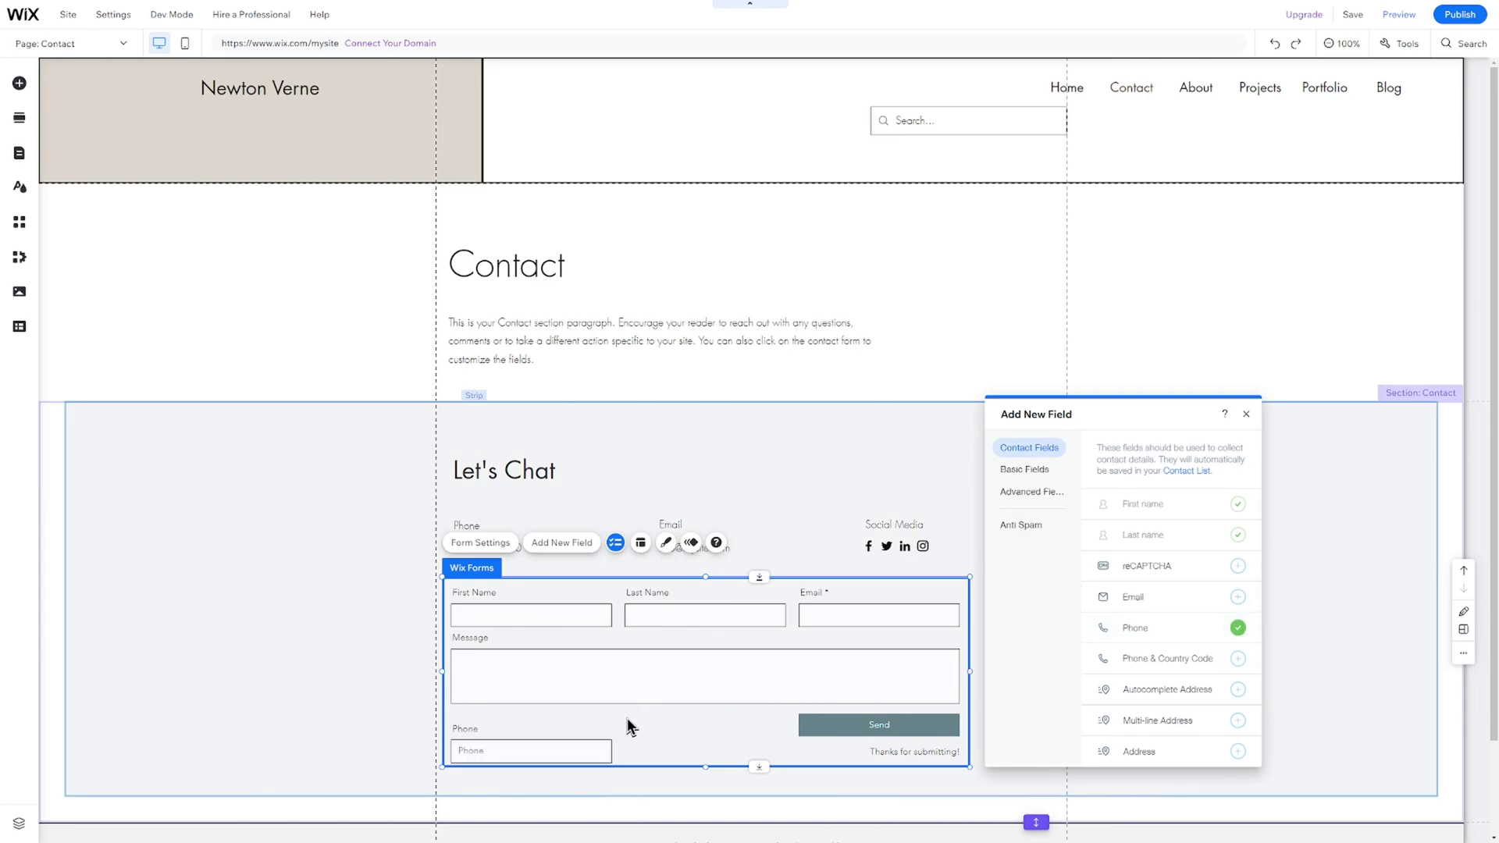
scroll(663, 554, "down", 3)
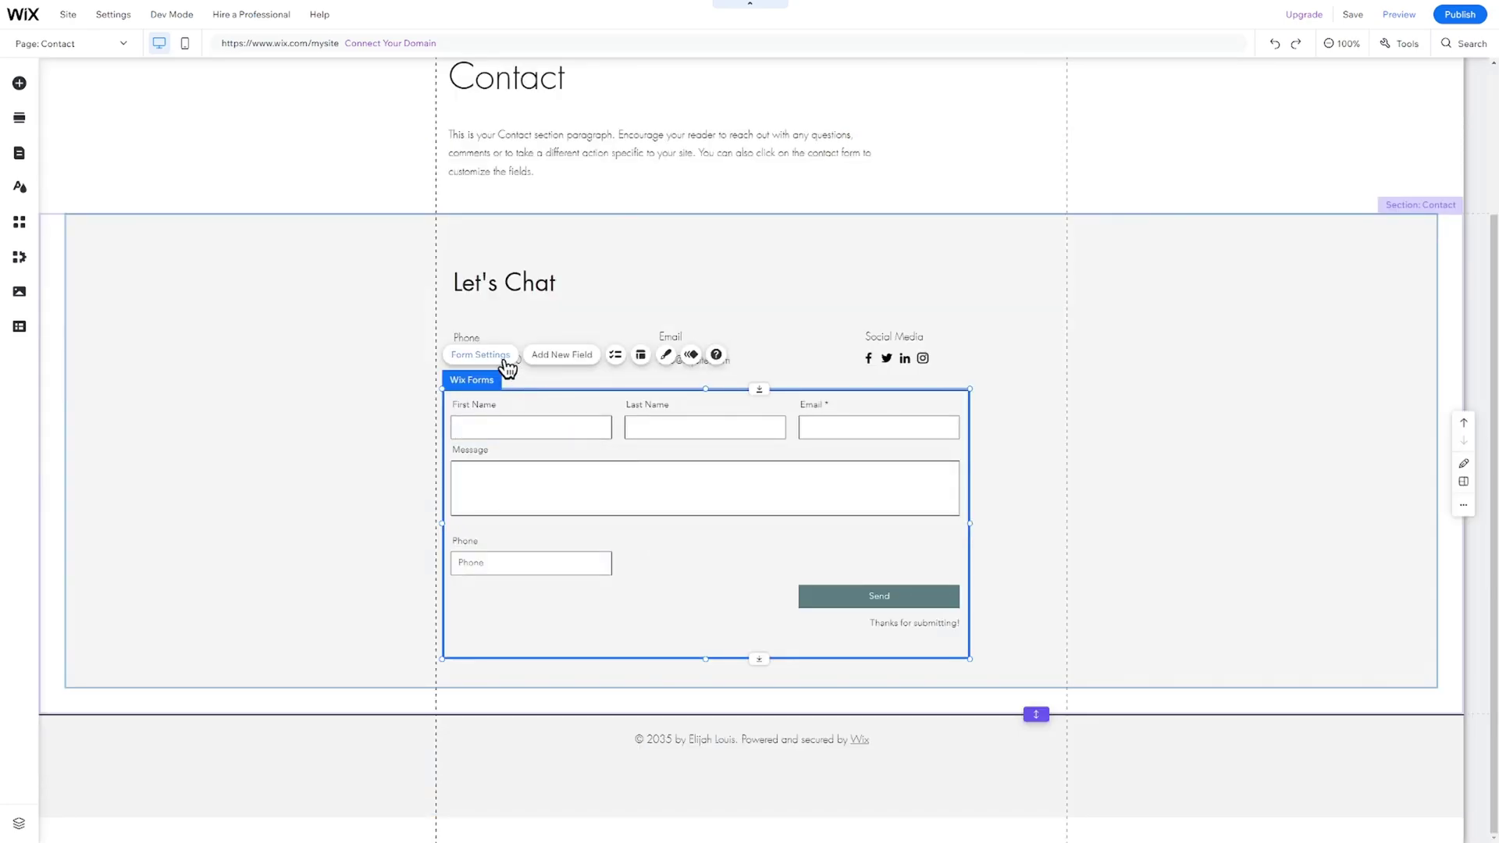
left_click(498, 356)
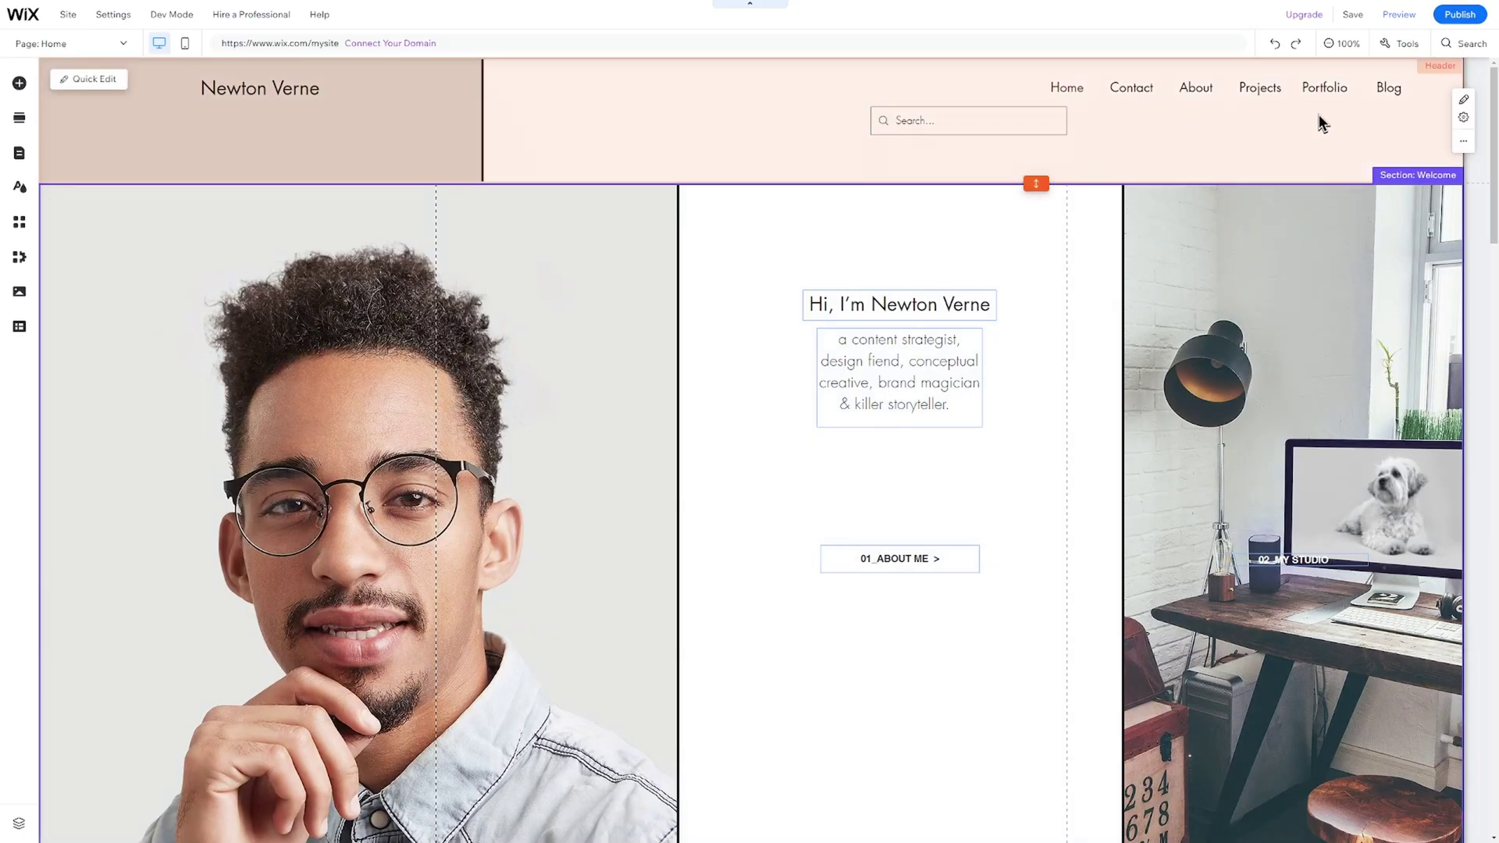
Step: Preview the Contact page on desktop and mobile, then return to the editor
left_click(1399, 17)
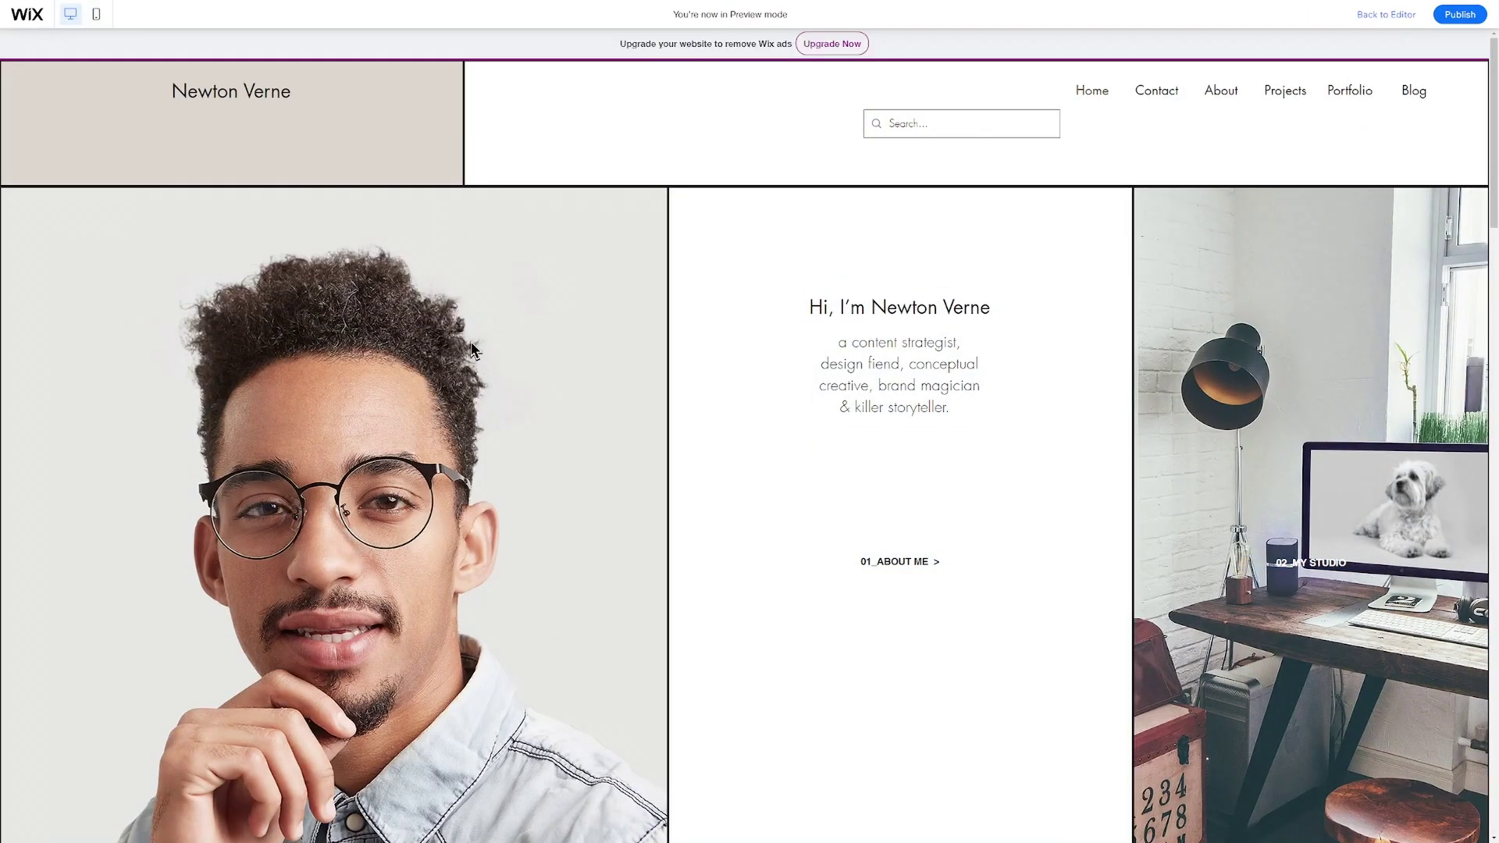
left_click(1177, 95)
left_click(1282, 94)
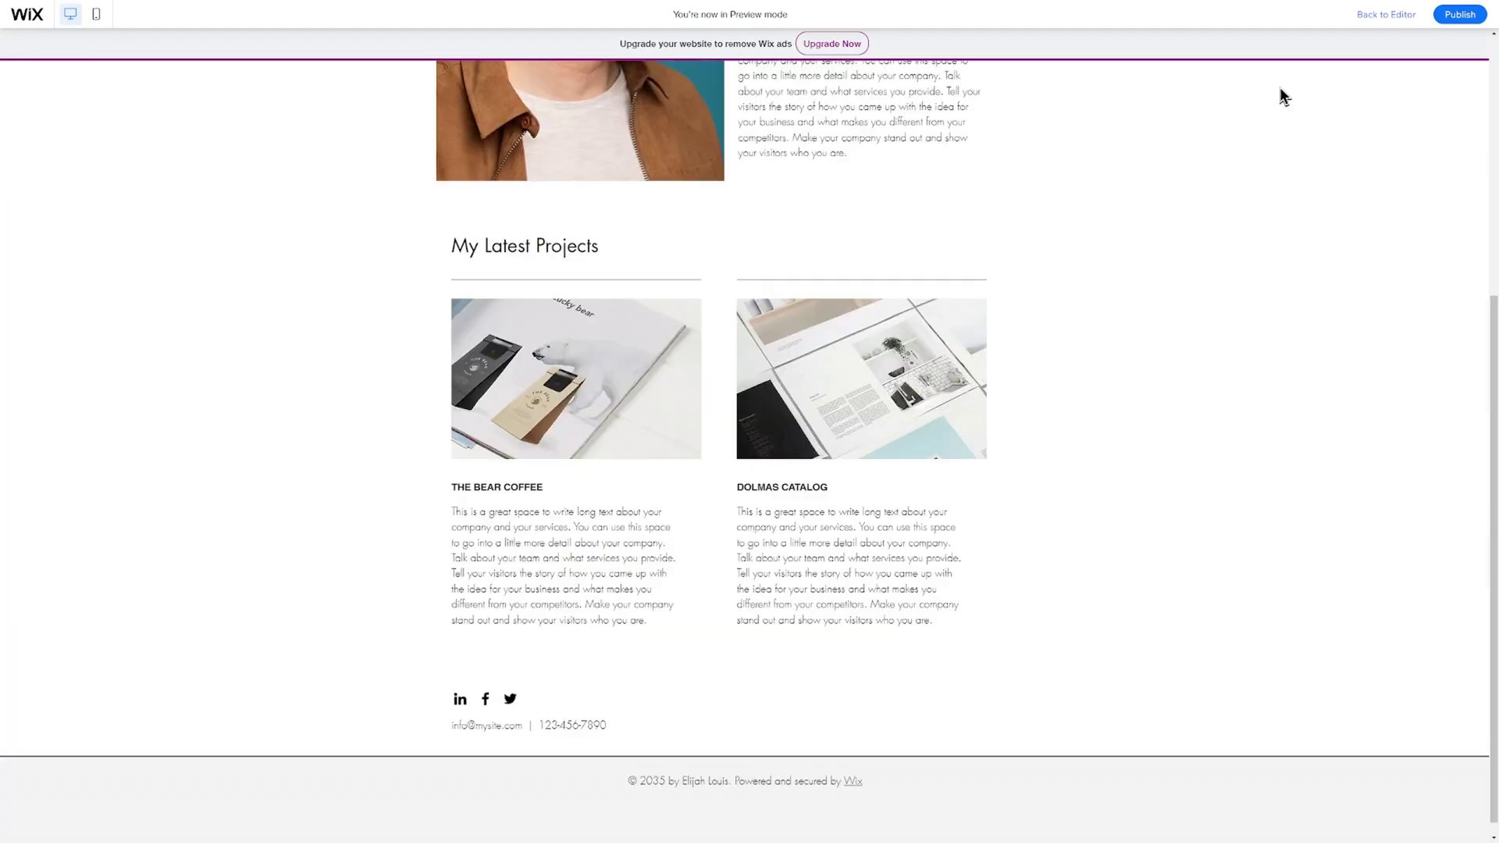
left_click(96, 14)
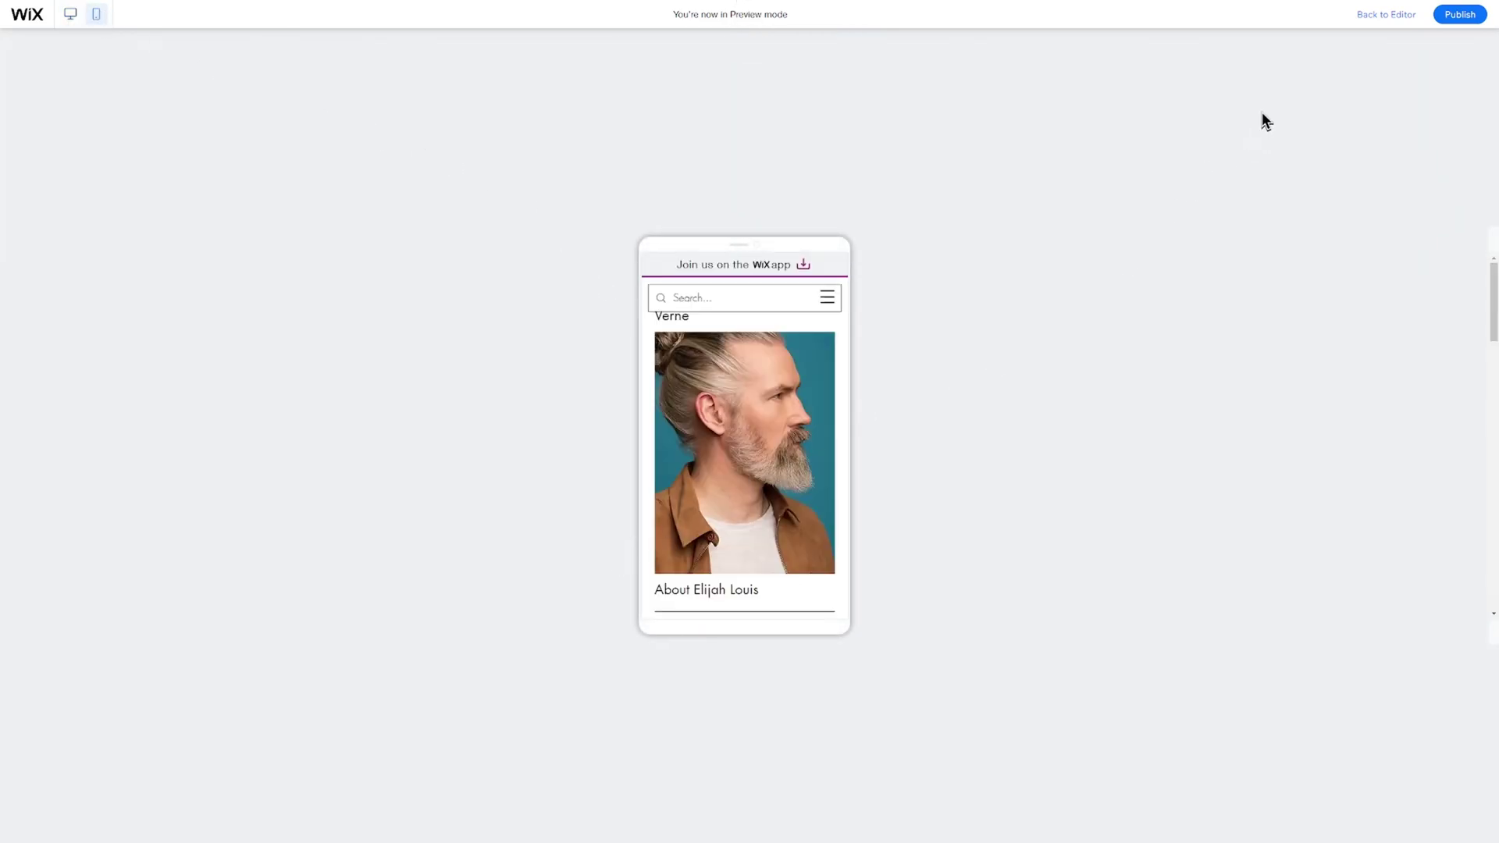
left_click(1394, 15)
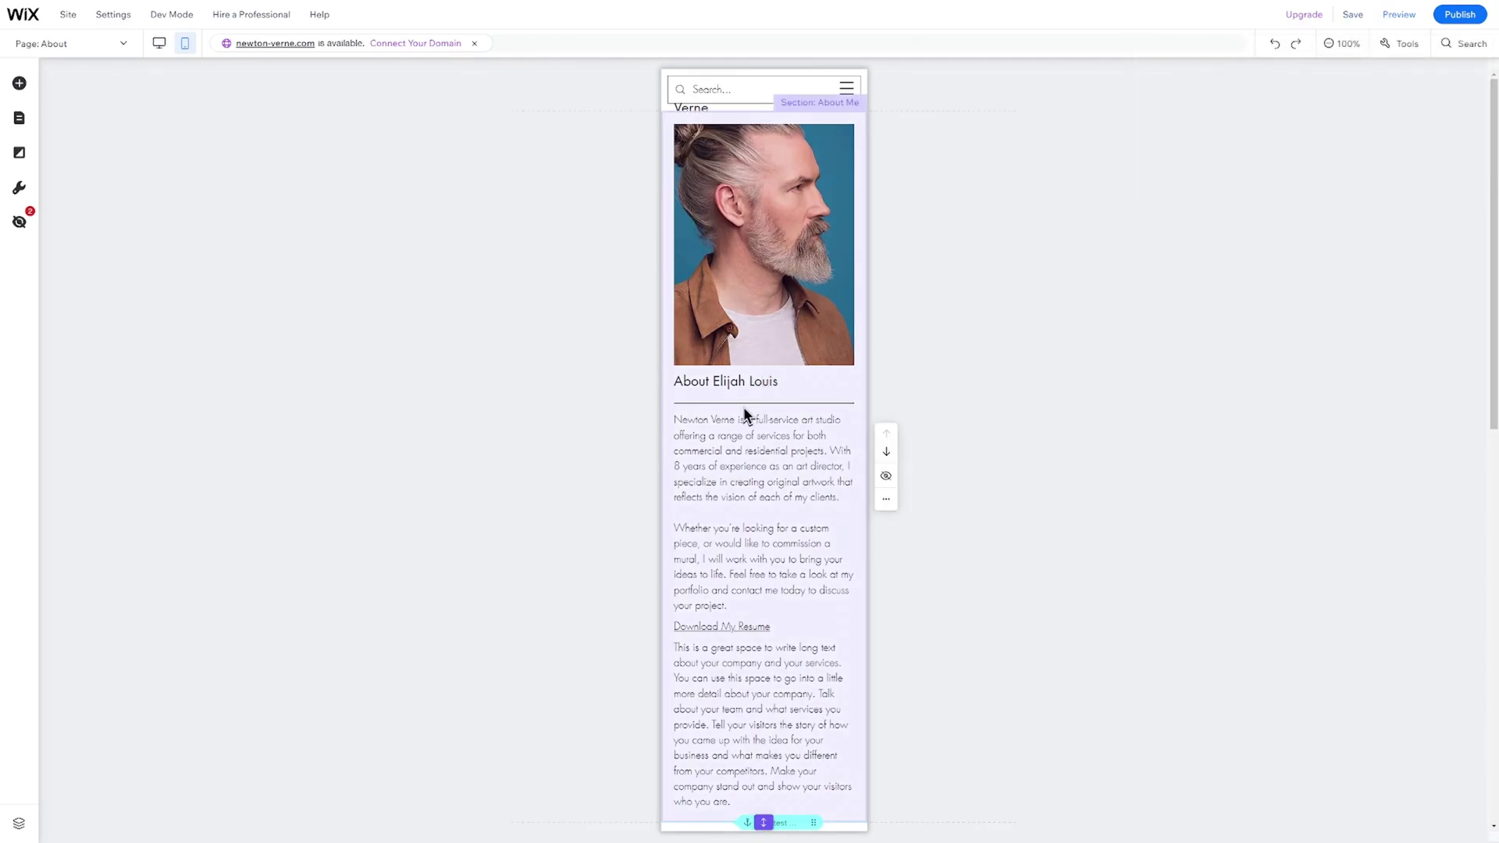
Step: Hide the portrait image on the mobile About page and confirm it remains on desktop
left_click(763, 316)
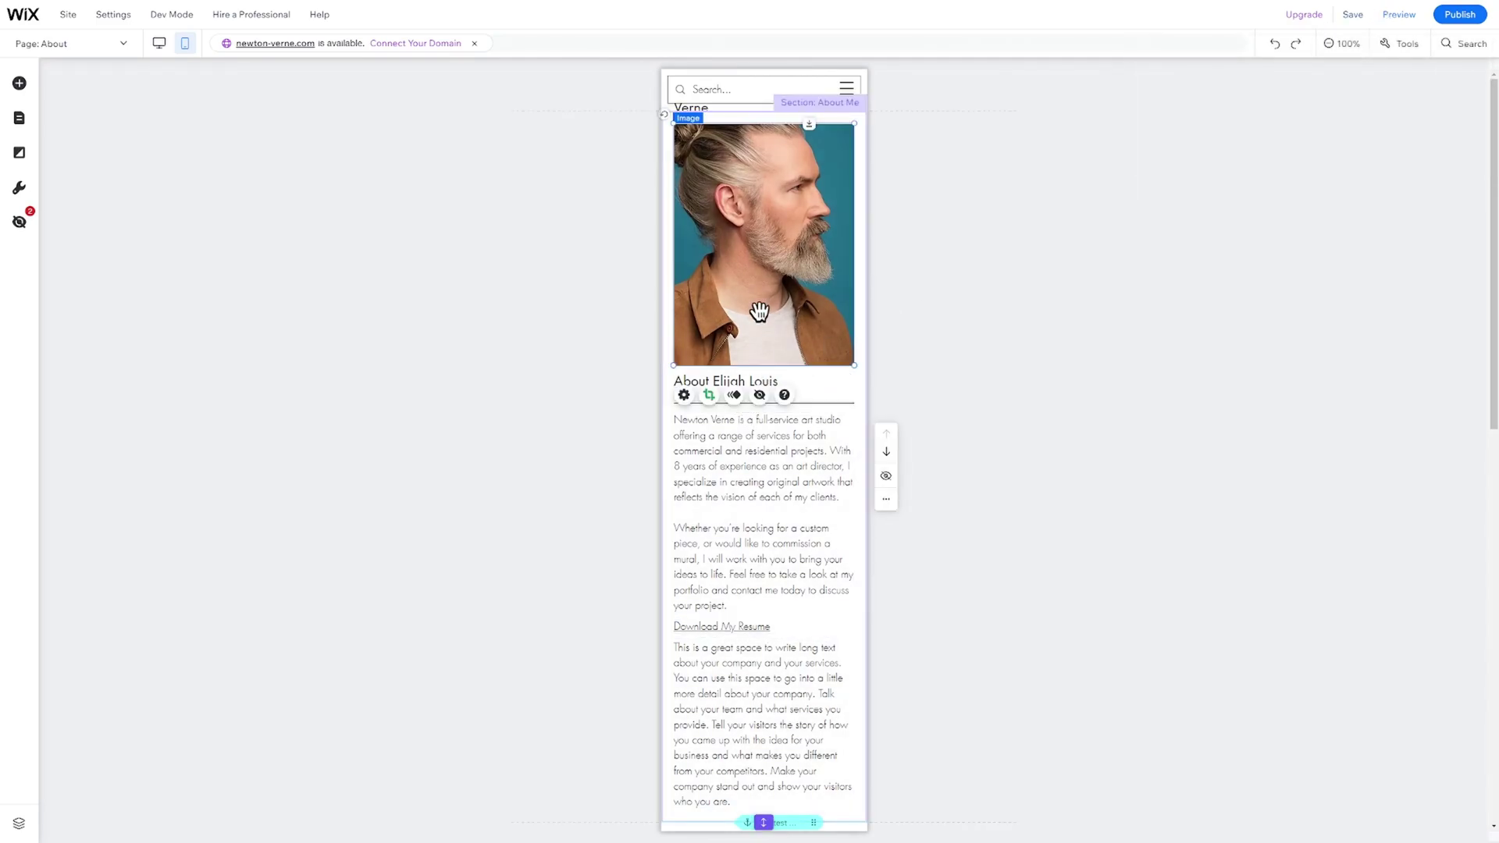
key("Delete")
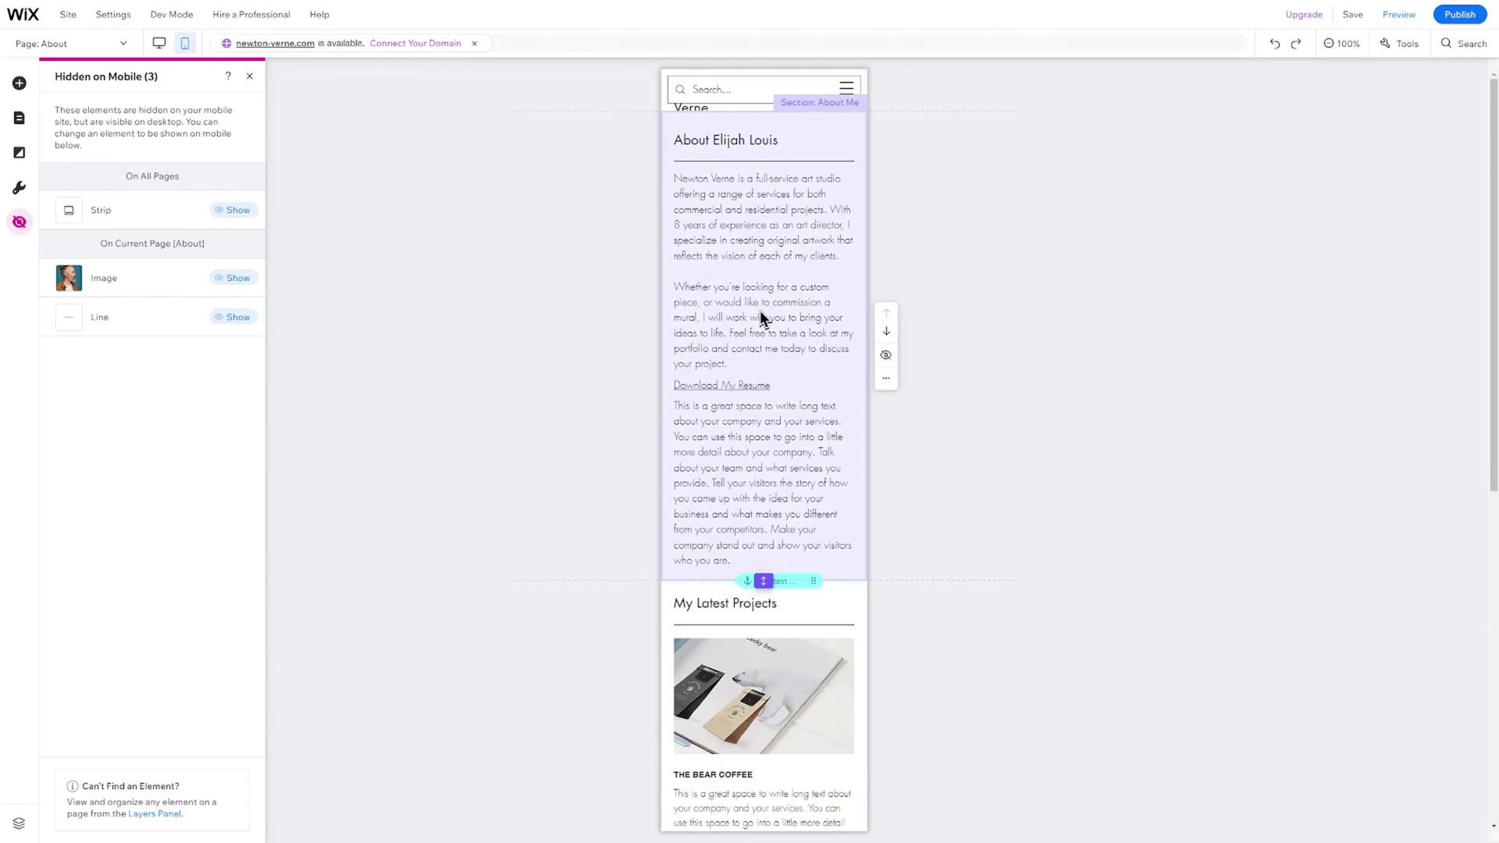
left_click(546, 275)
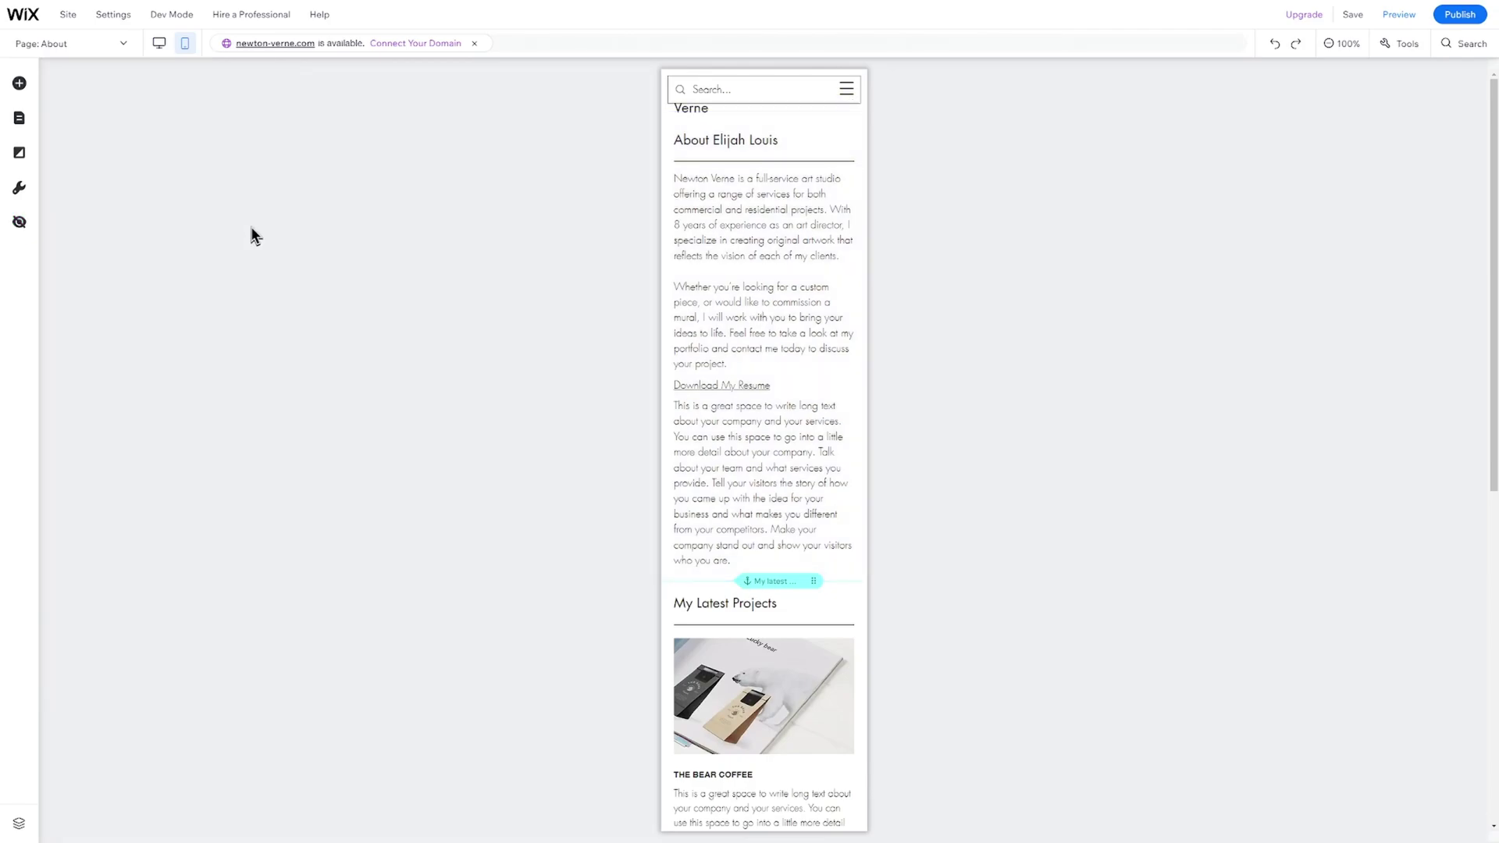
left_click(160, 47)
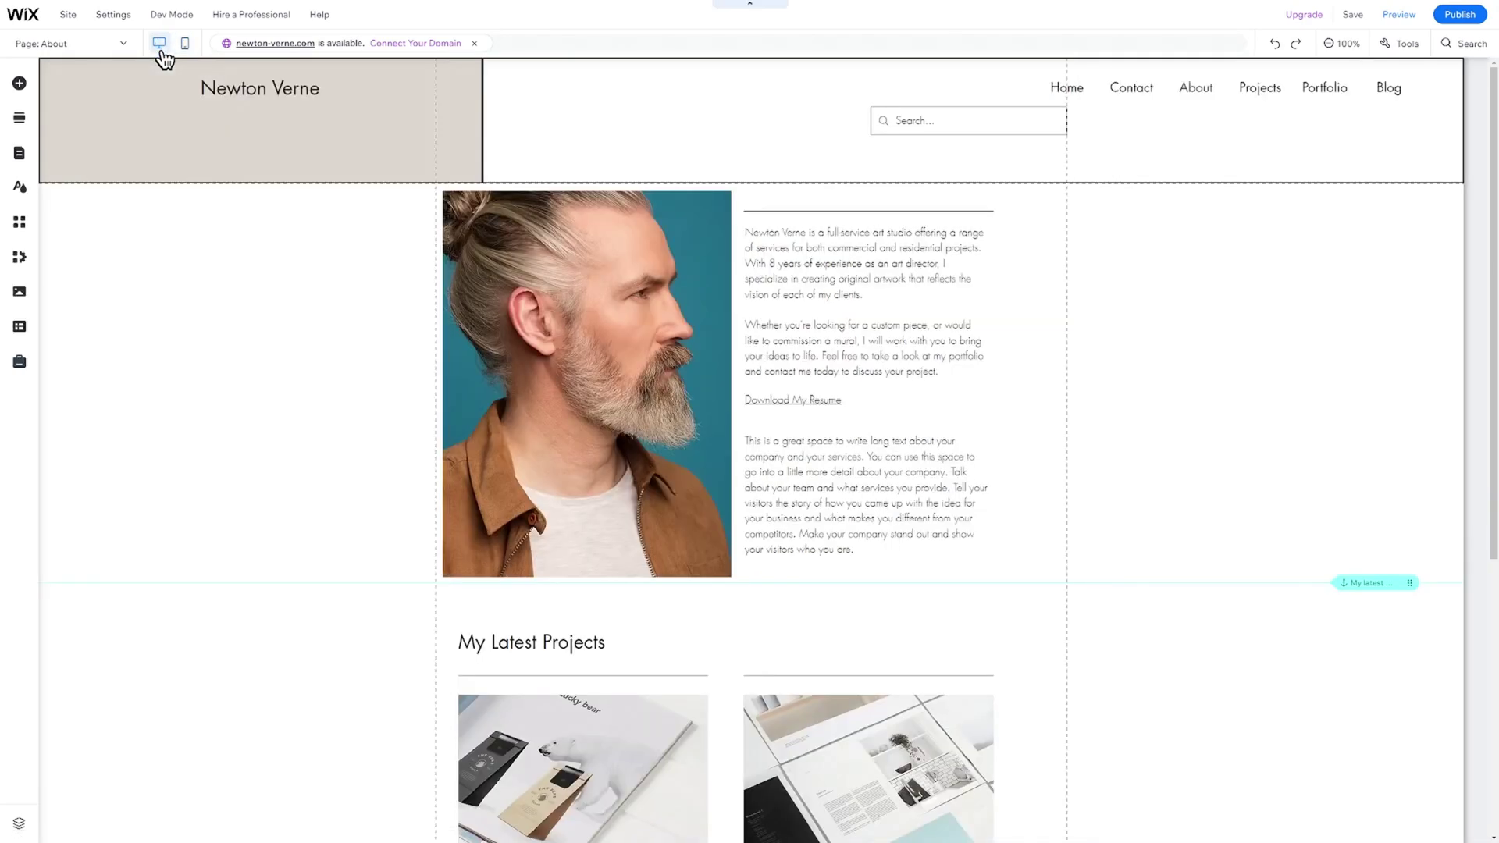
left_click(185, 45)
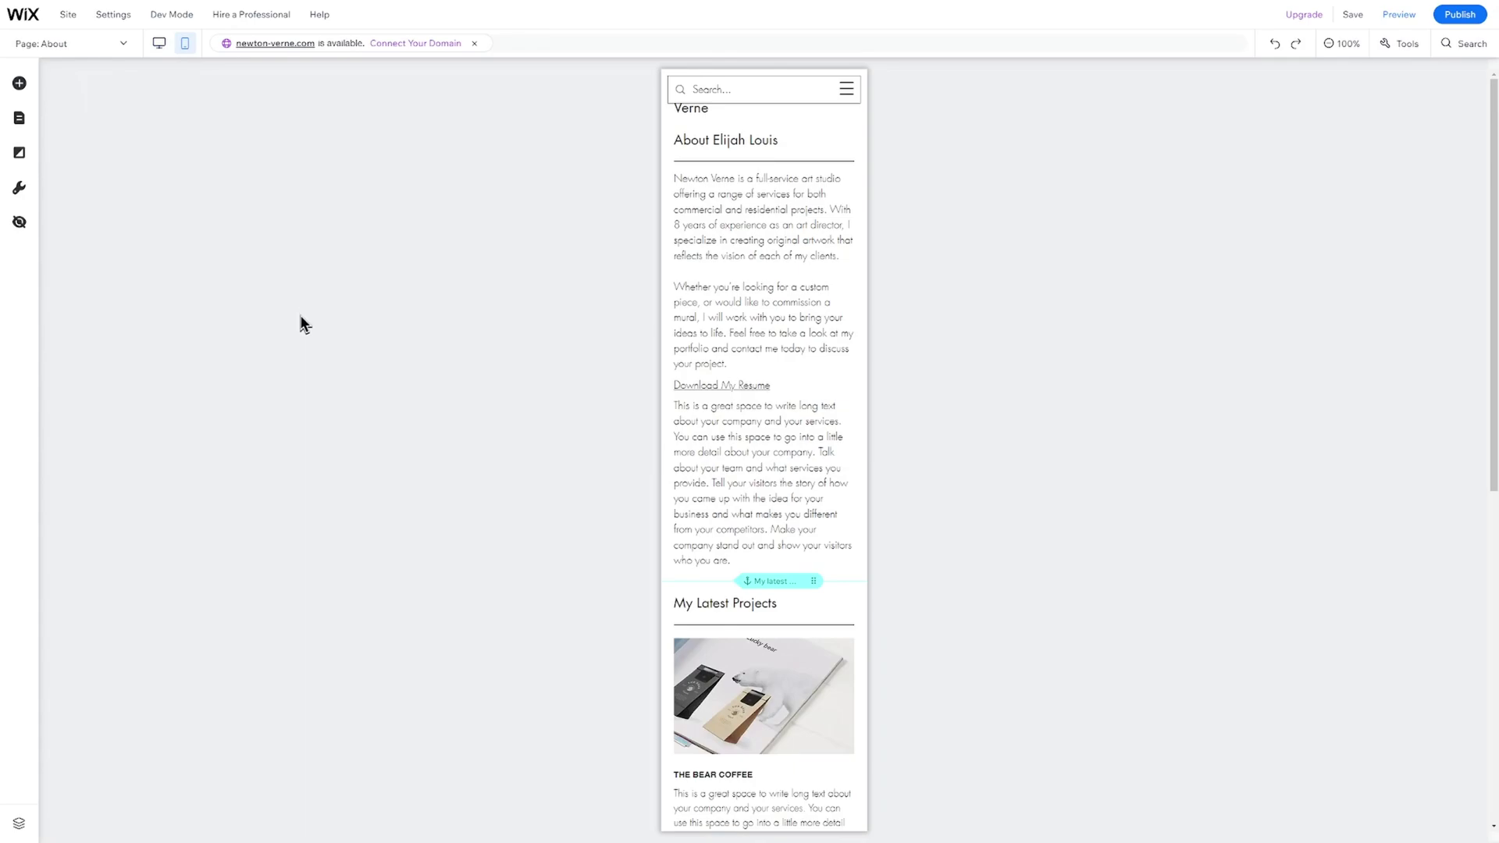
Step: Publish the site and open the premium plans for connecting a custom domain
left_click(1463, 17)
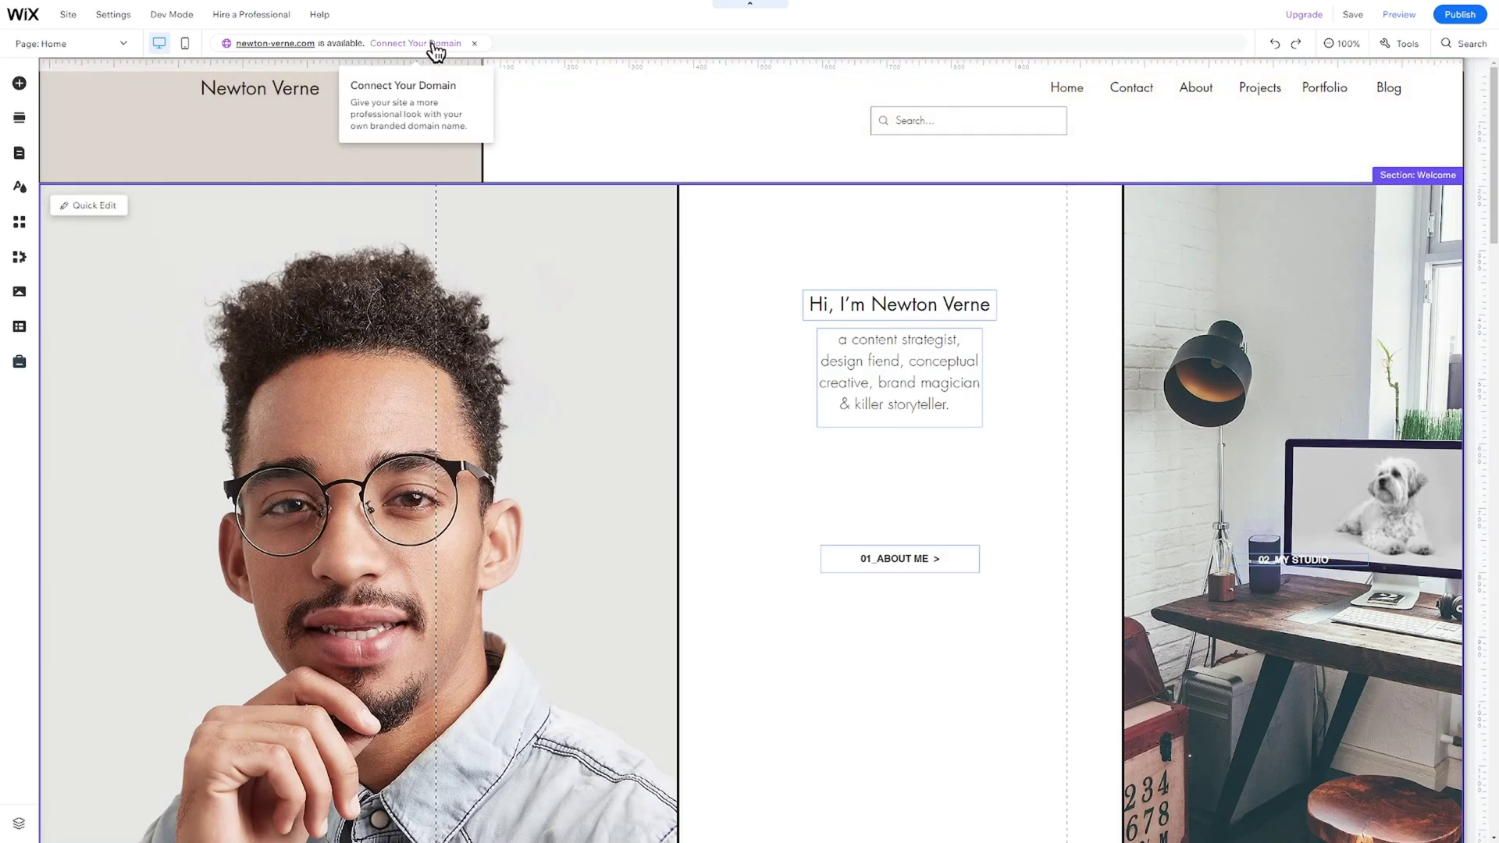
left_click(434, 45)
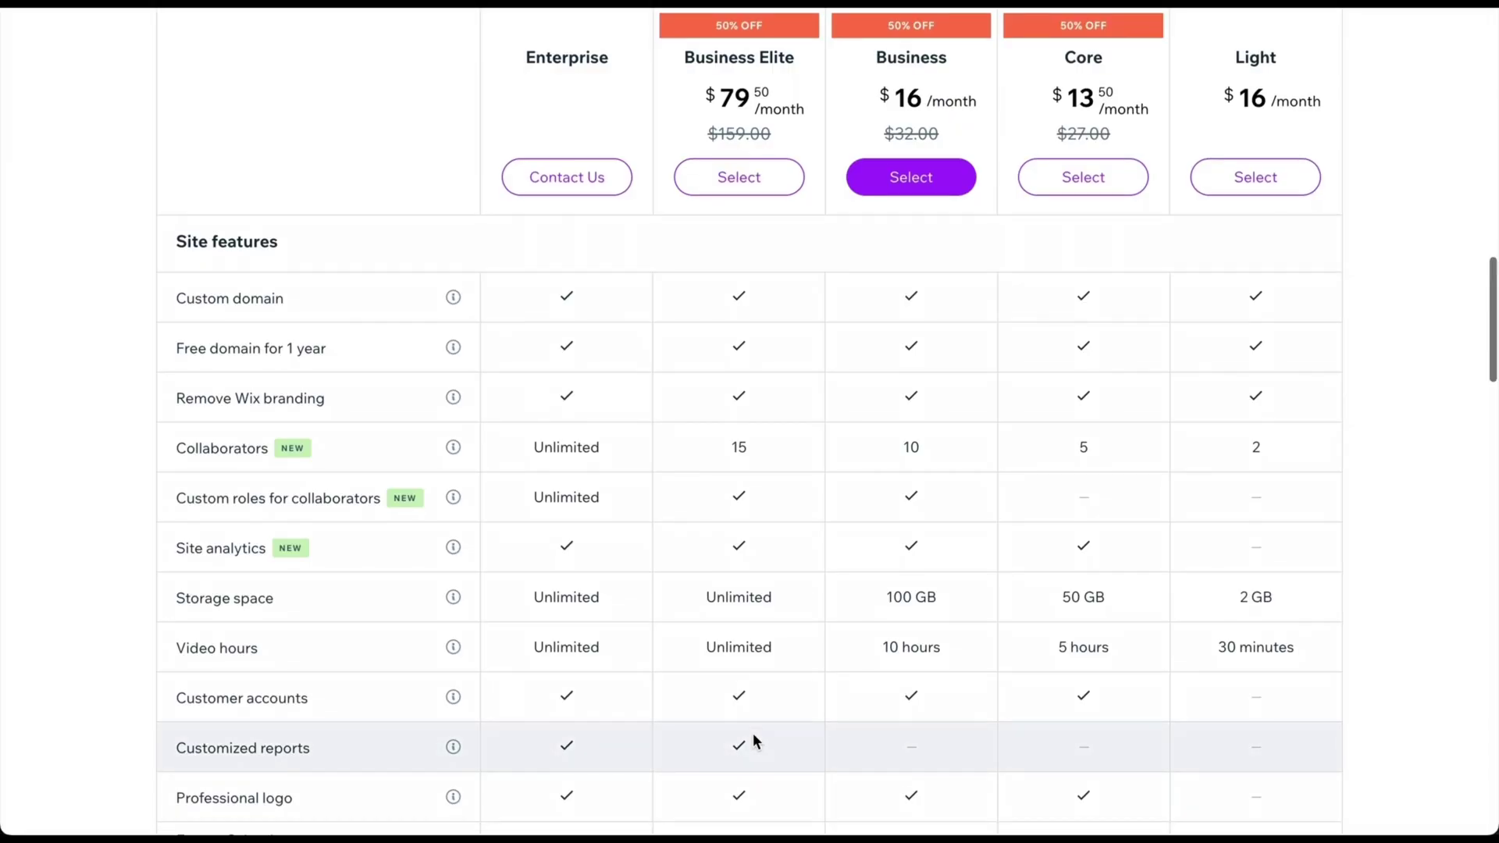
scroll(754, 737, "down", 1)
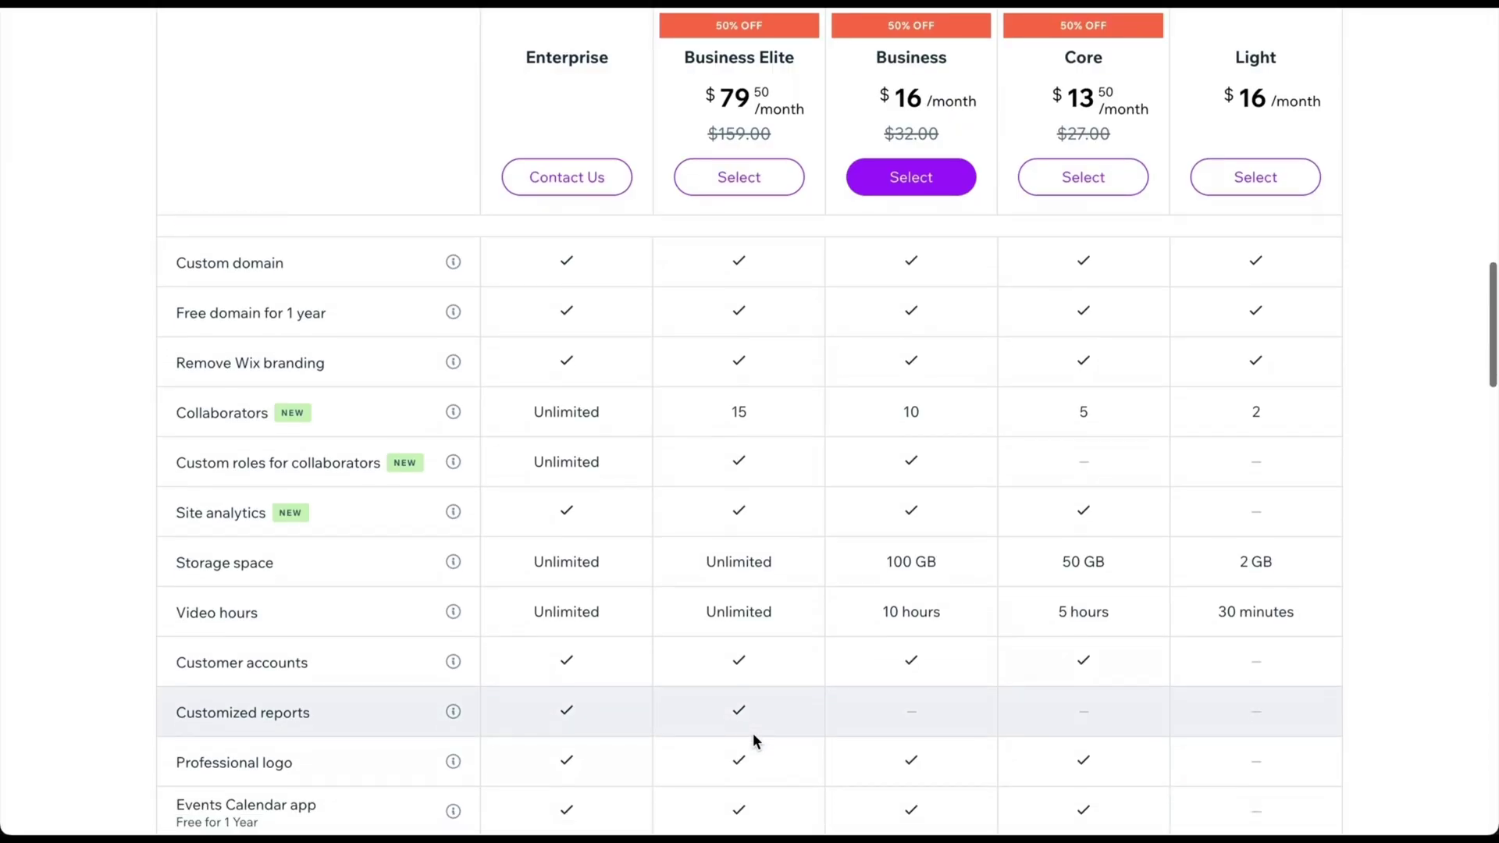
scroll(754, 737, "down", 2)
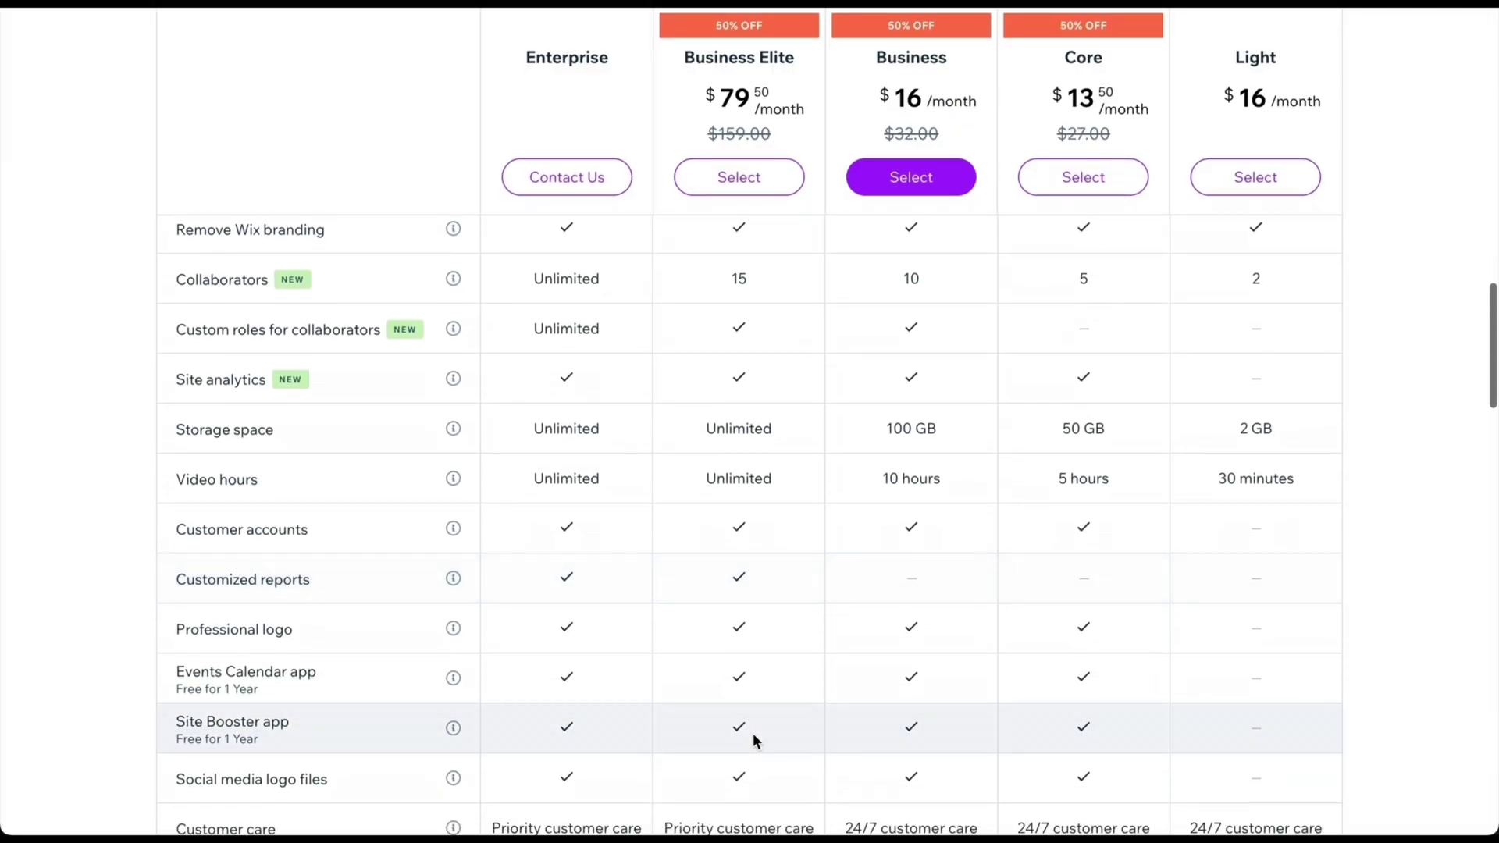
scroll(754, 738, "down", 2)
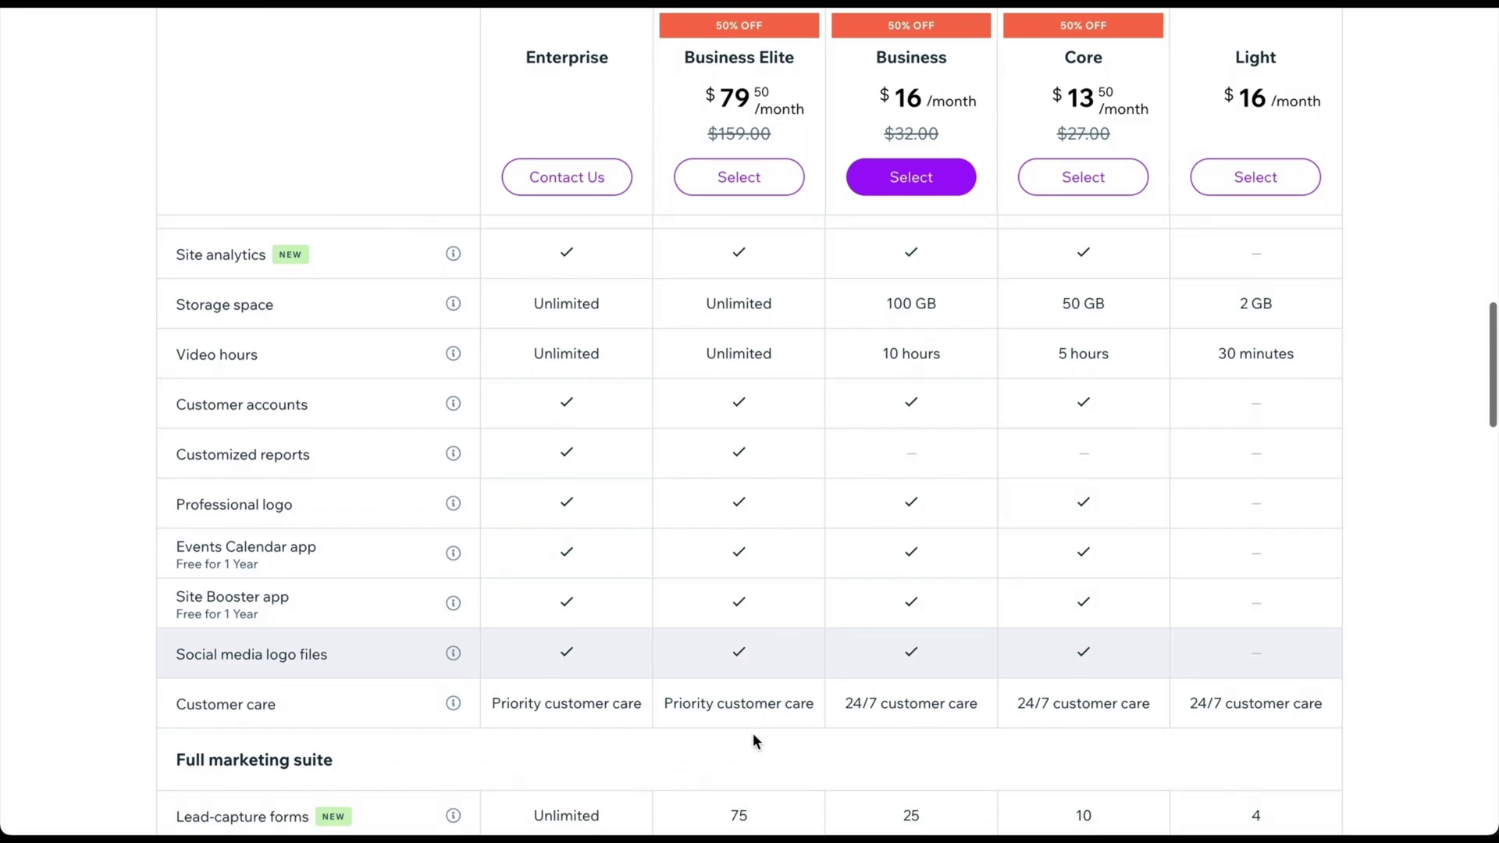